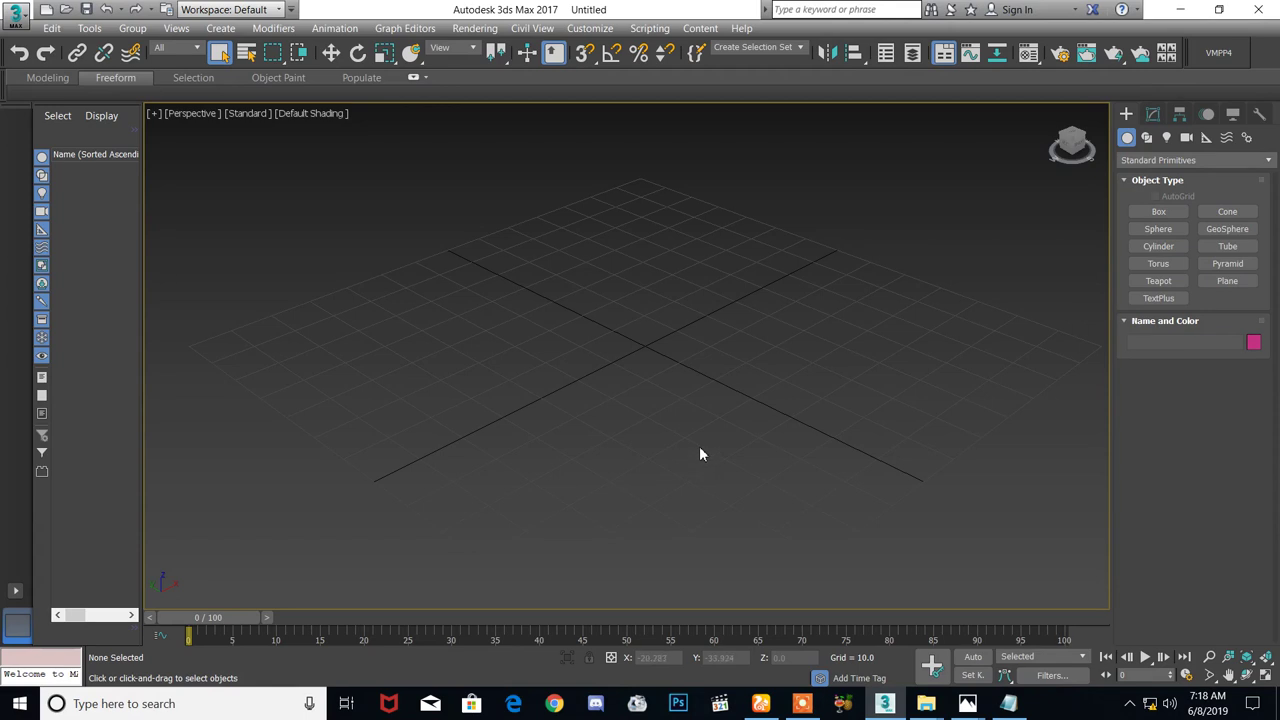
Review the material list in the VRAY notes, highlighting the Fabrics and Stone entries
click(1007, 701)
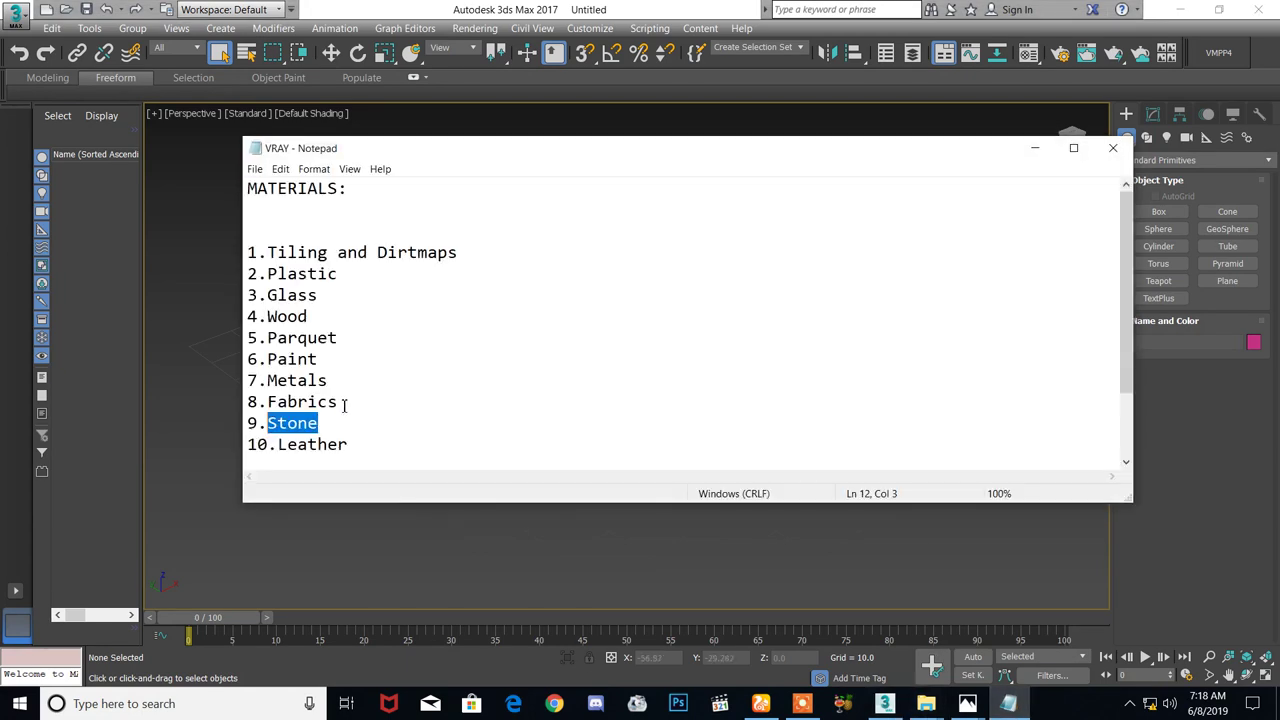
drag(269, 401, 339, 401)
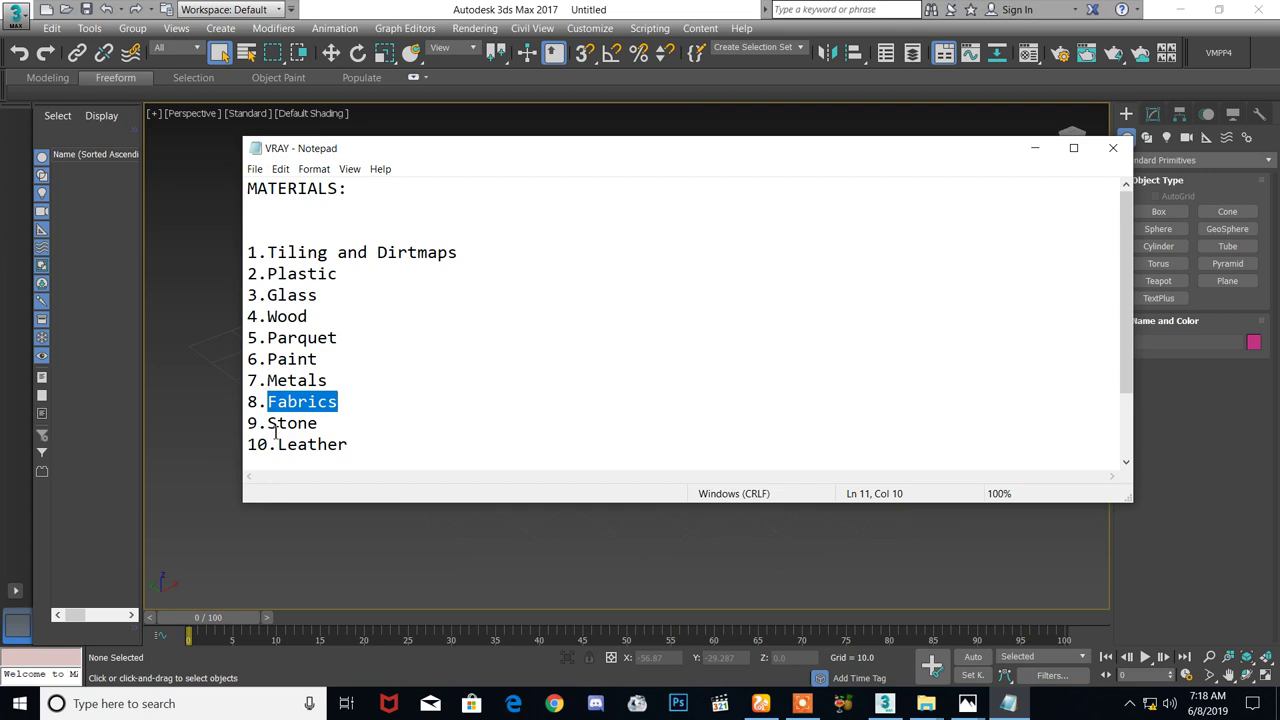
drag(268, 423, 320, 423)
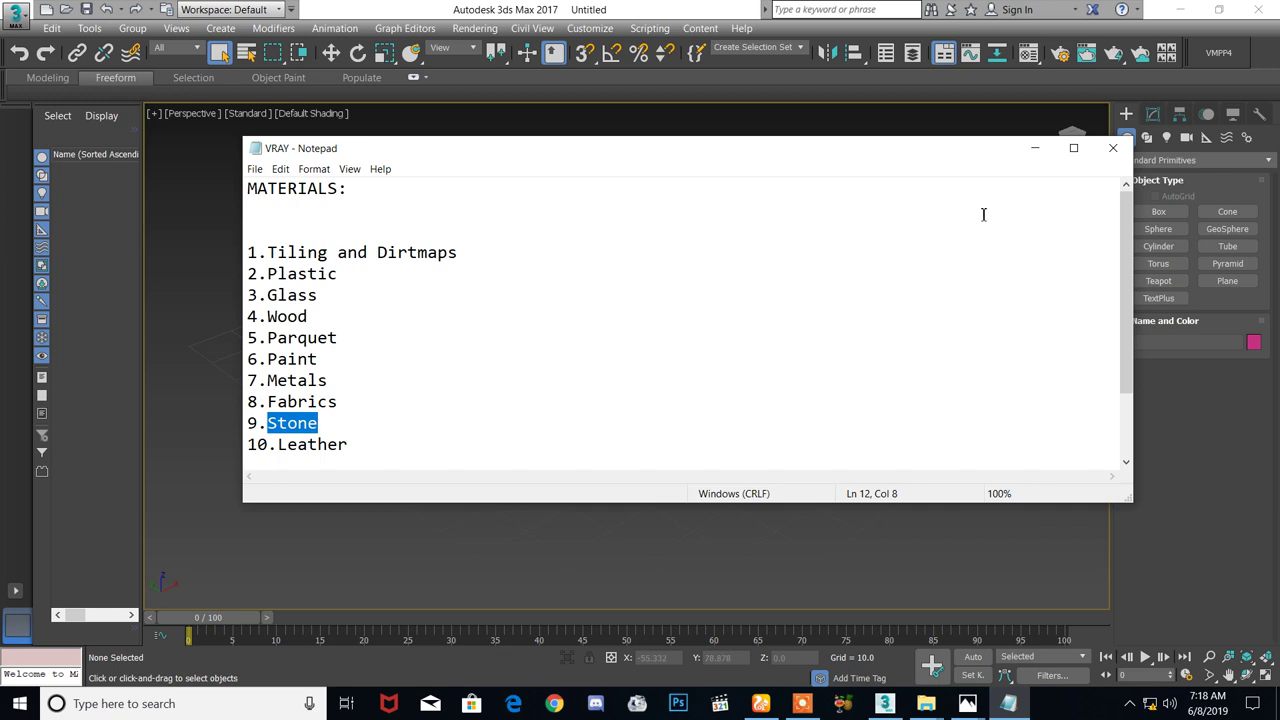
click(1035, 150)
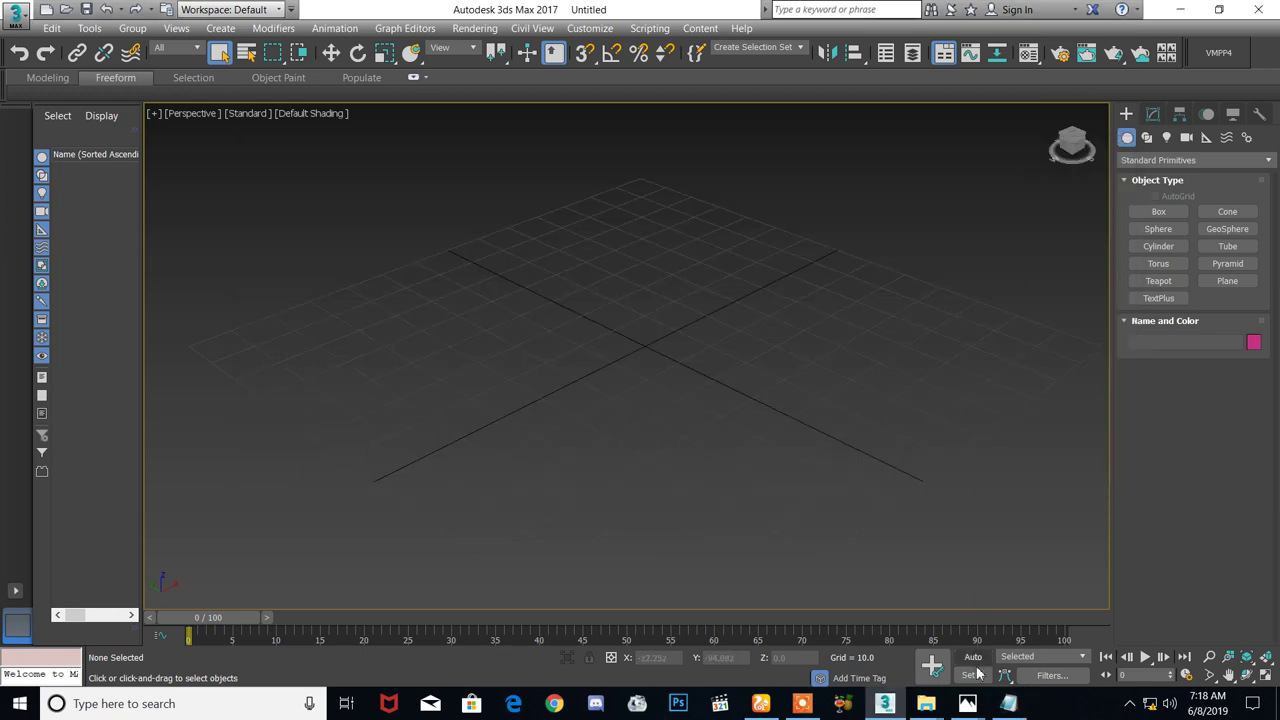
Preview the open reference images and close the Capture.JPG room photo
mouse_move(976, 708)
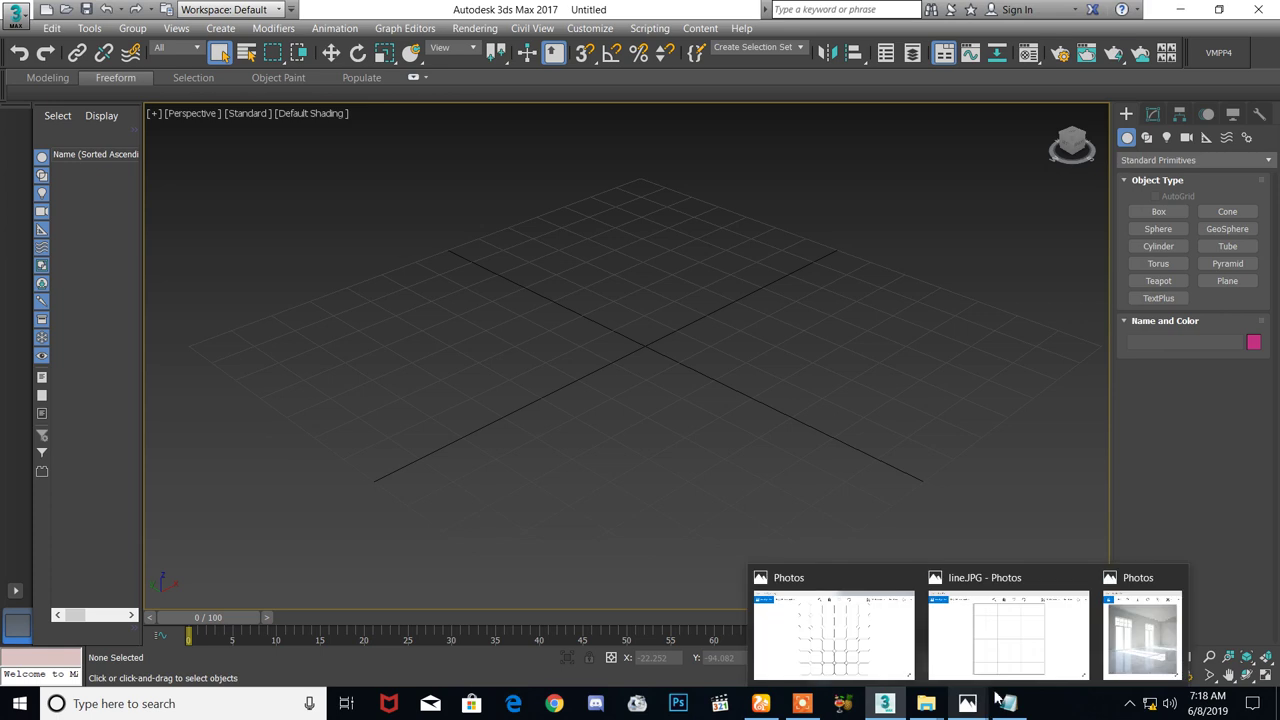
mouse_move(1120, 640)
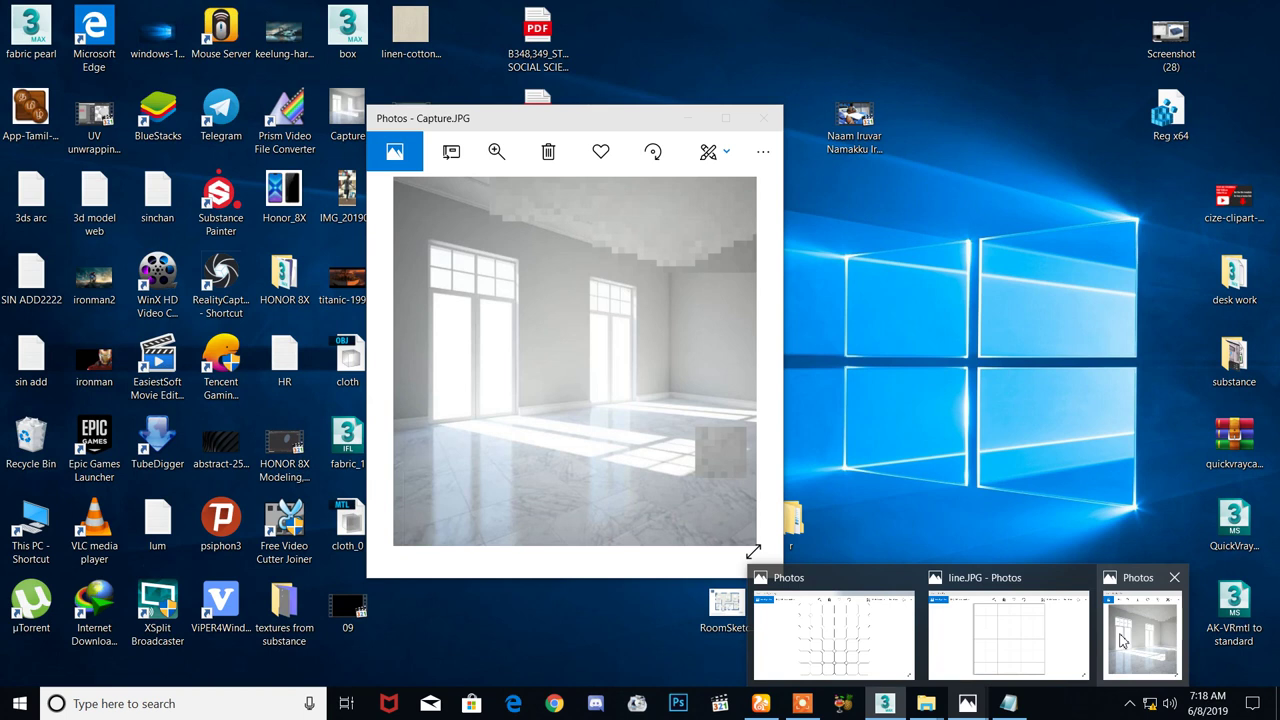
click(1176, 578)
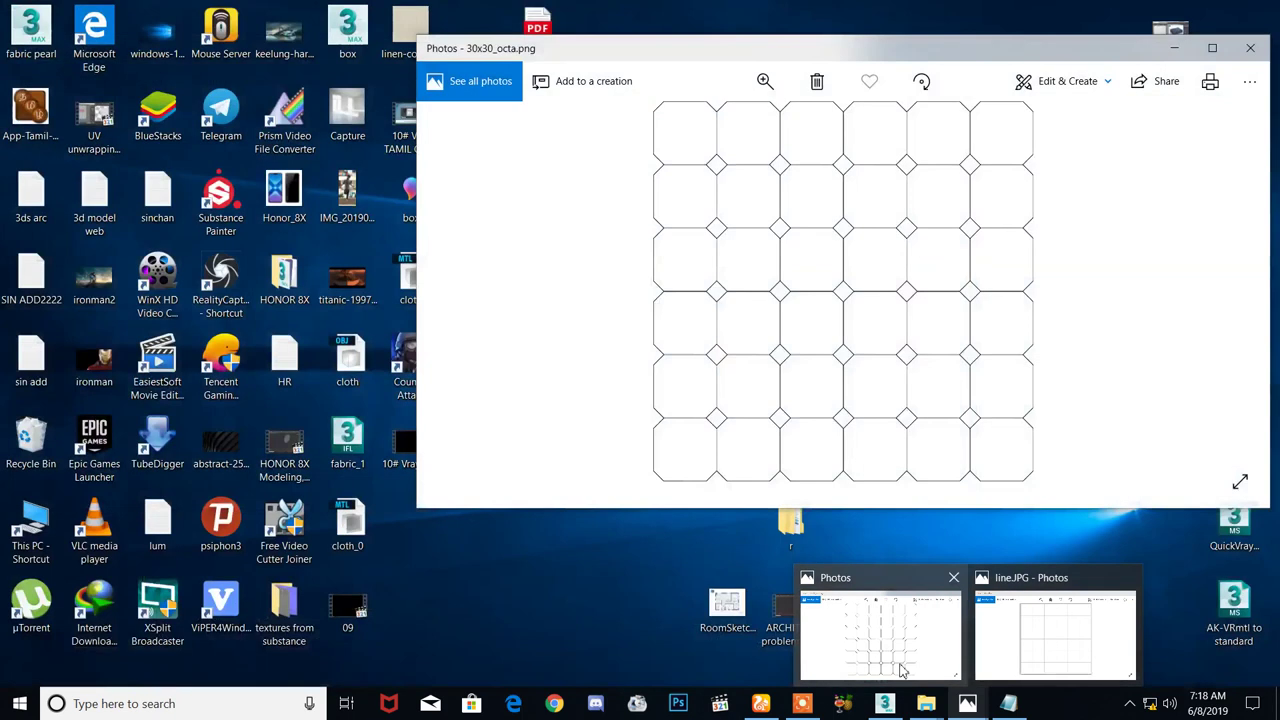
View the white marble texture 1.JPG from the stone folder up close
mouse_move(910, 712)
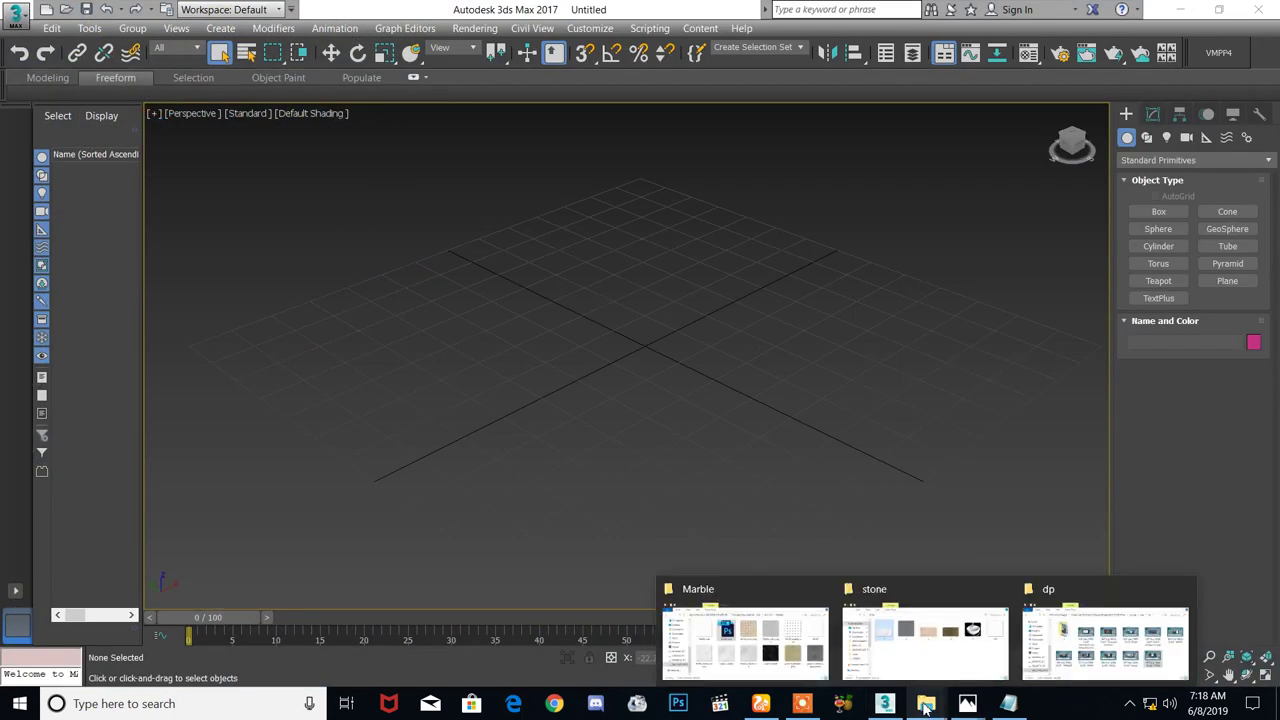
click(928, 660)
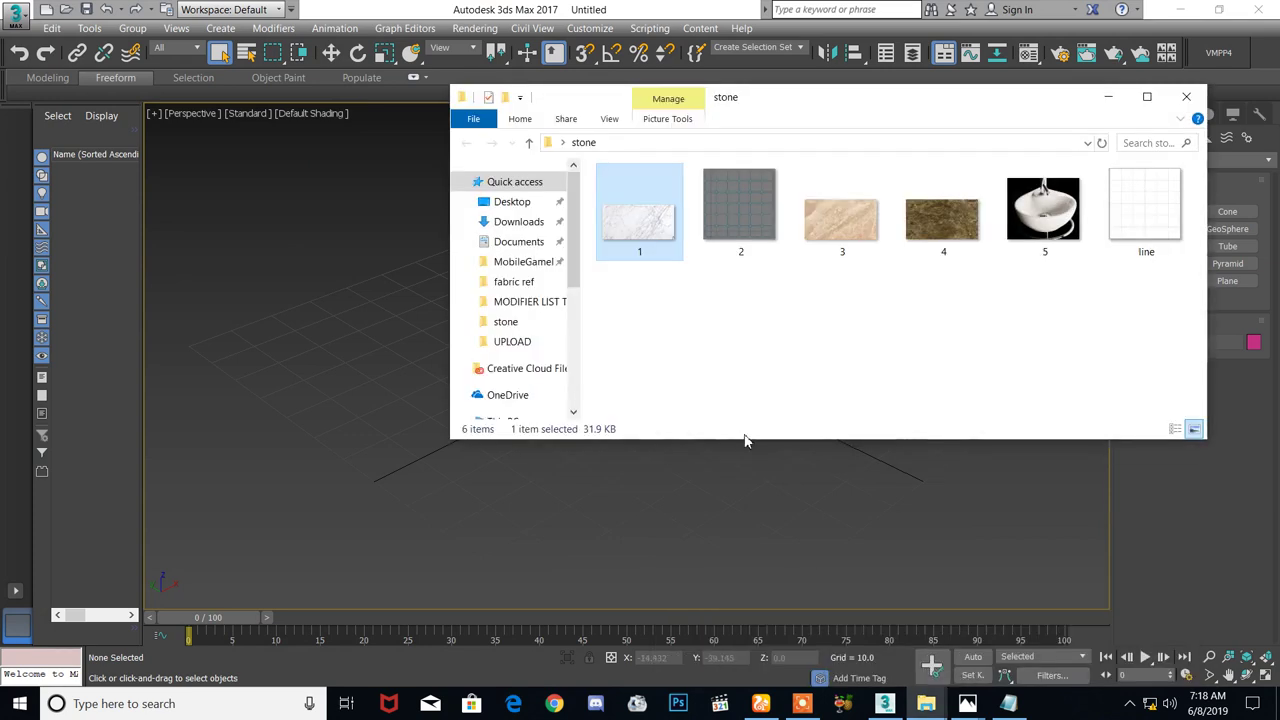
double_click(632, 228)
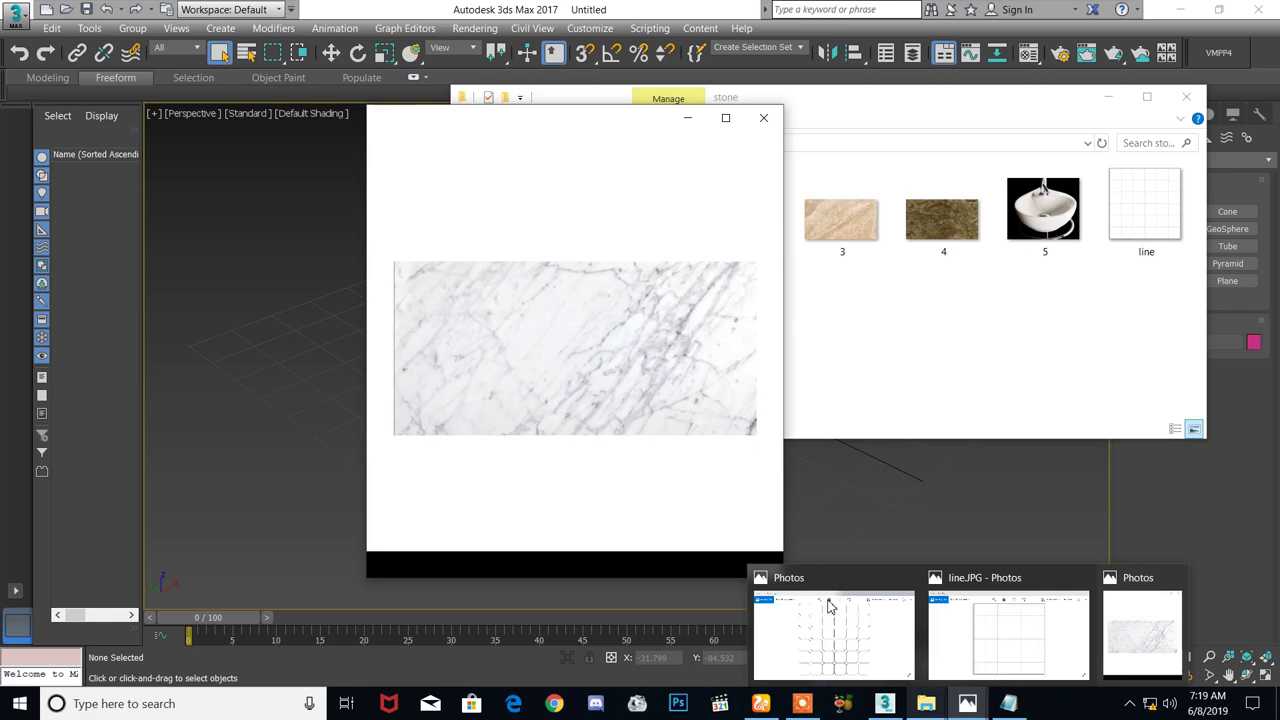
drag(390, 385, 575, 366)
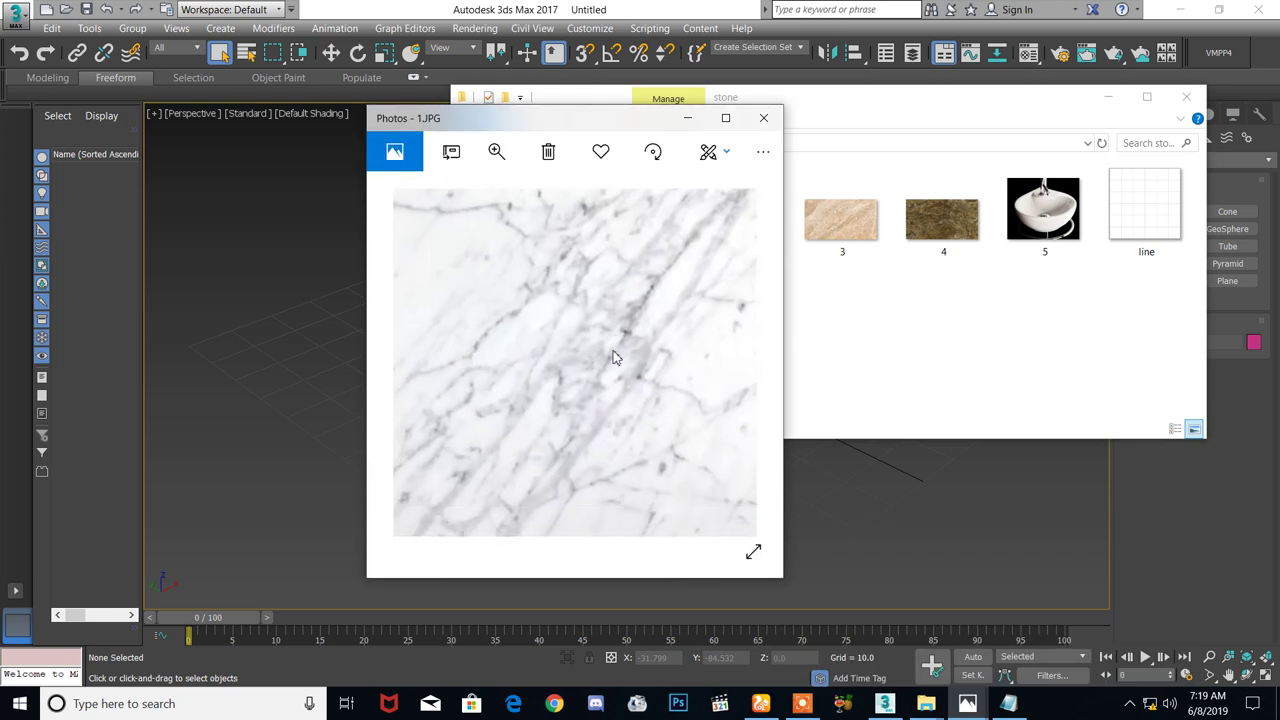
click(688, 121)
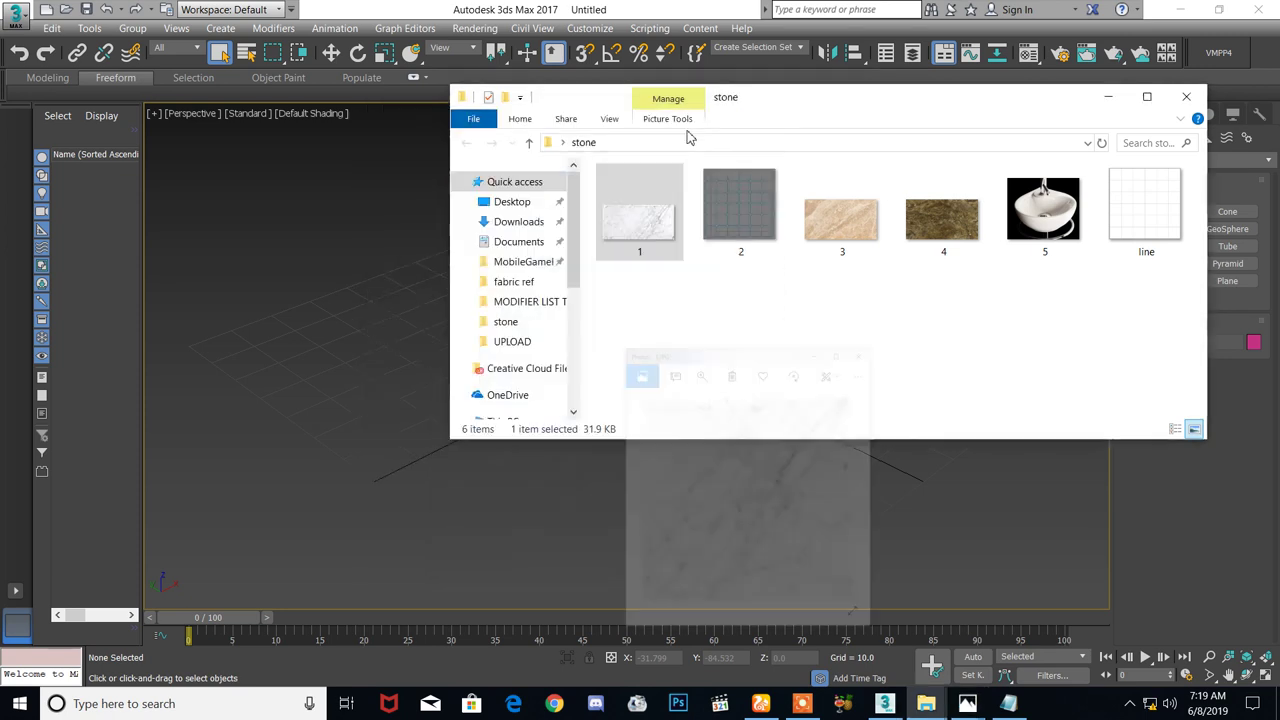
View the line.JPG tile grid image, then return to the empty 3ds Max scene
click(1130, 200)
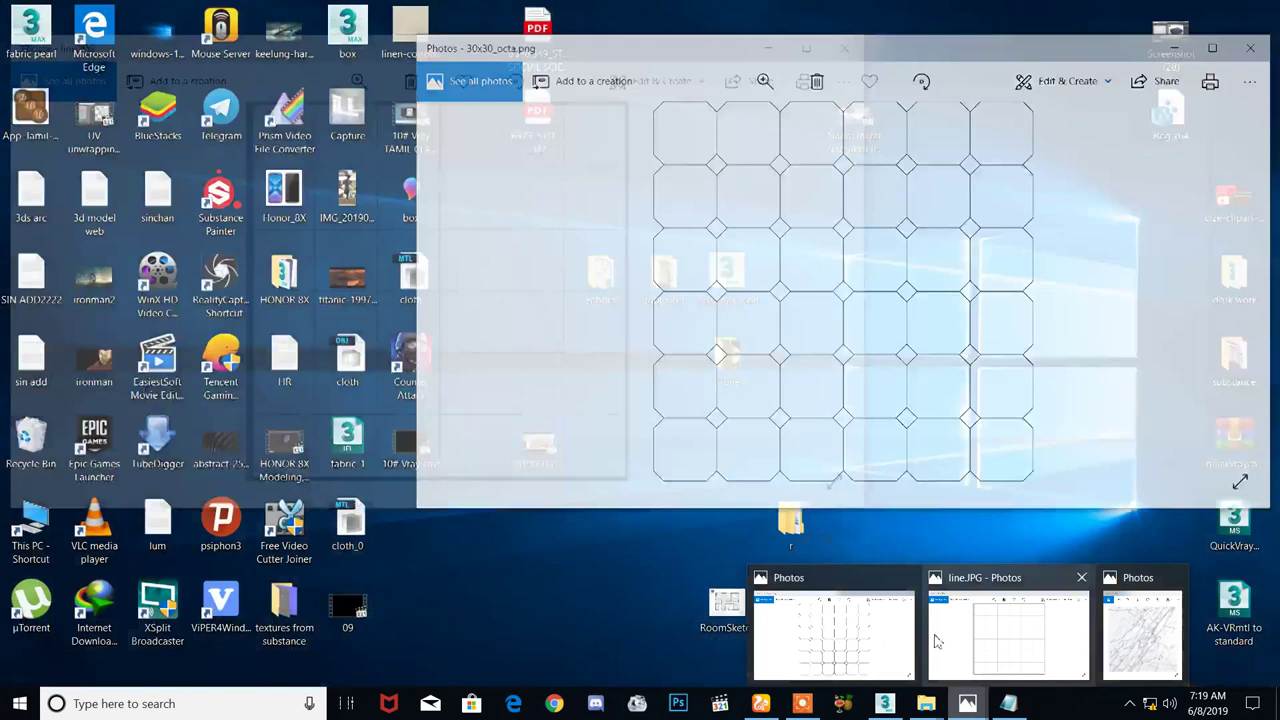
click(940, 620)
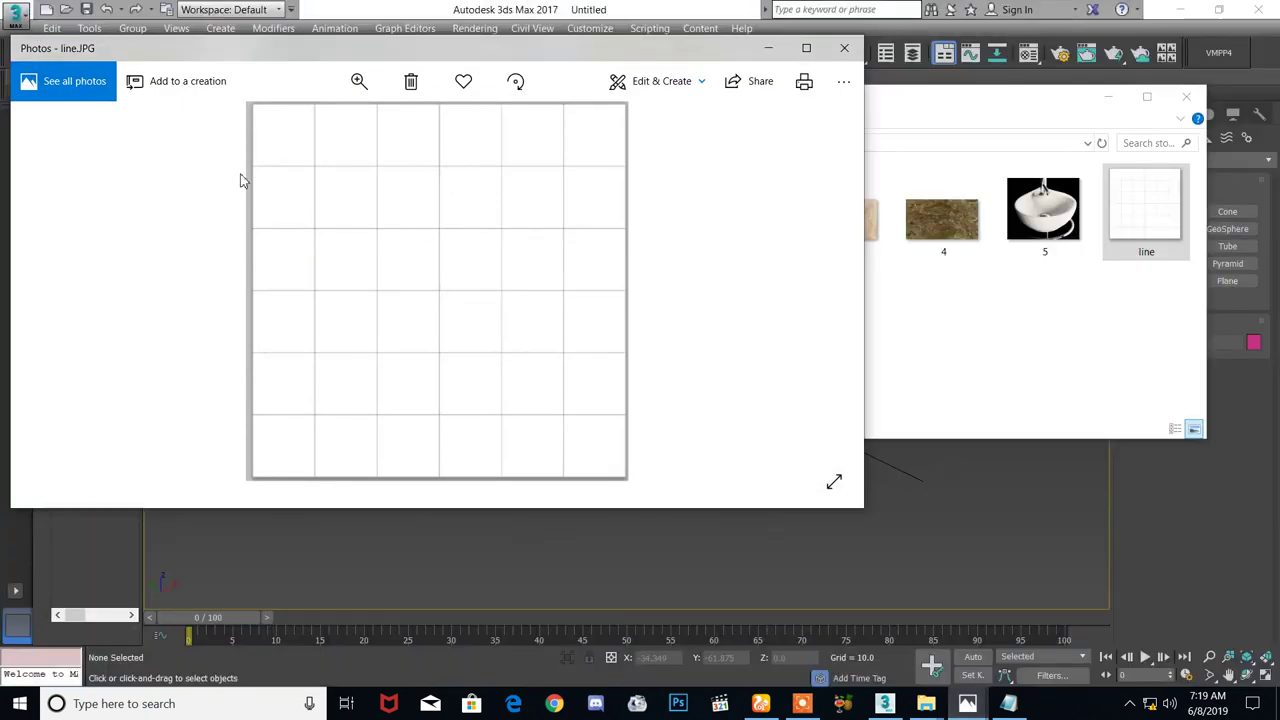
click(767, 48)
click(570, 496)
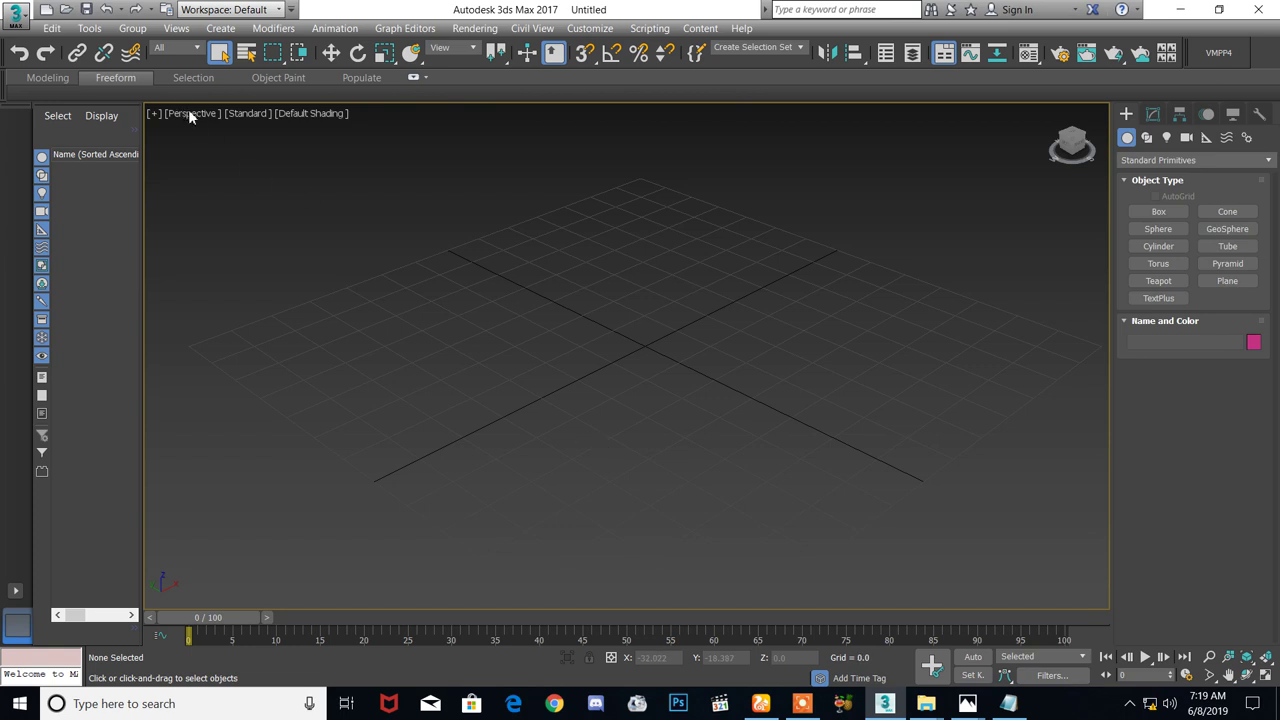
In the Top view, draw a rectangle spline about 54.5 long and 45.1 wide, above and left of the origin
key(t)
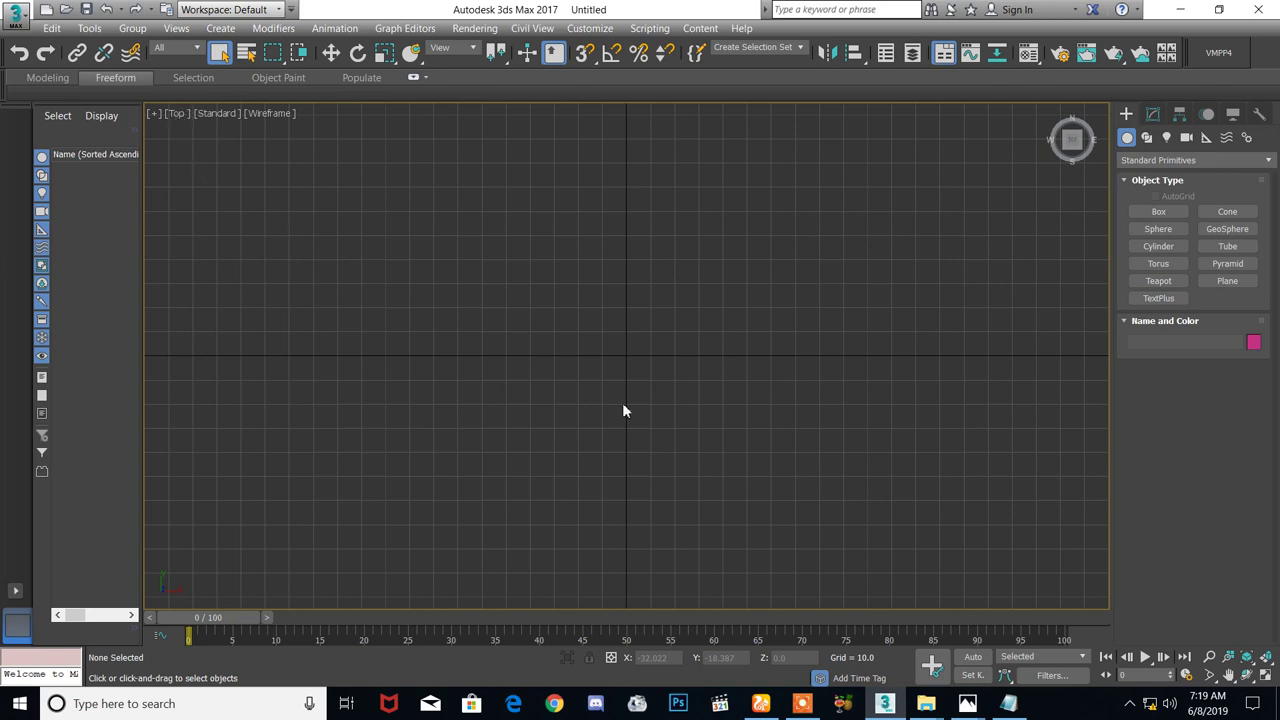
scroll(627, 405, down, 2)
scroll(500, 358, down, 3)
scroll(553, 388, up, 5)
scroll(574, 360, down, 3)
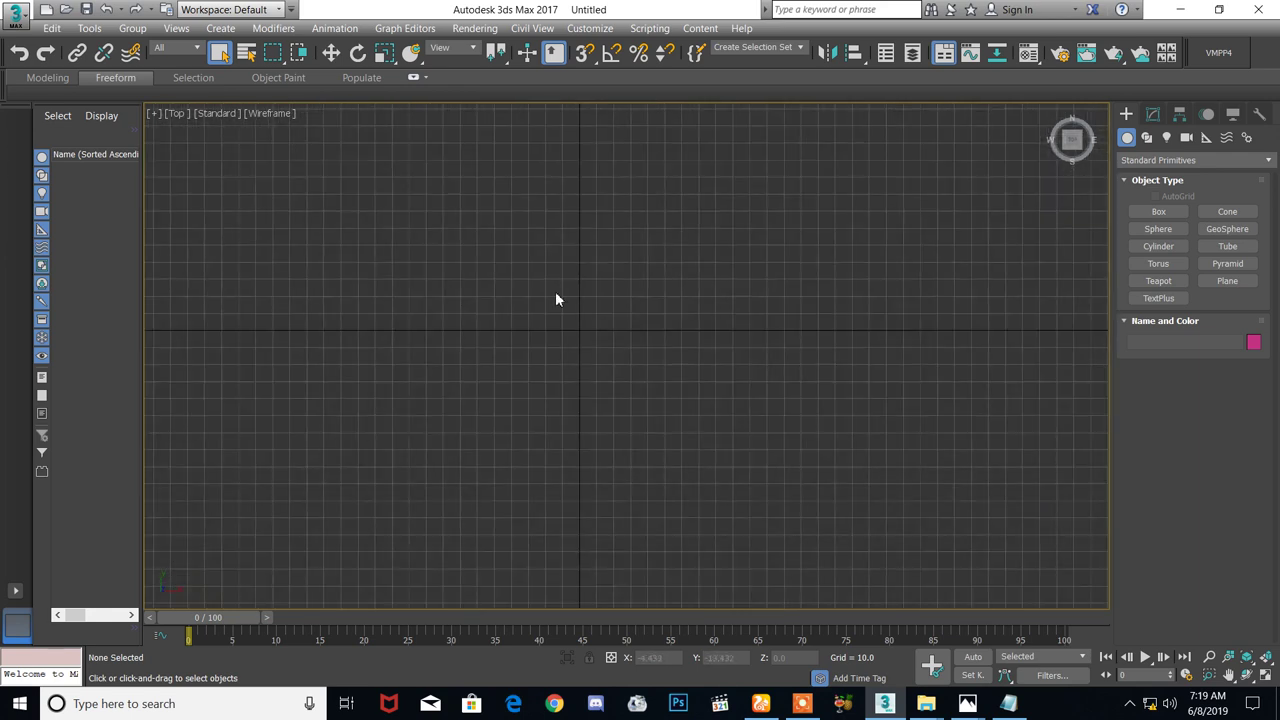
scroll(551, 284, up, 1)
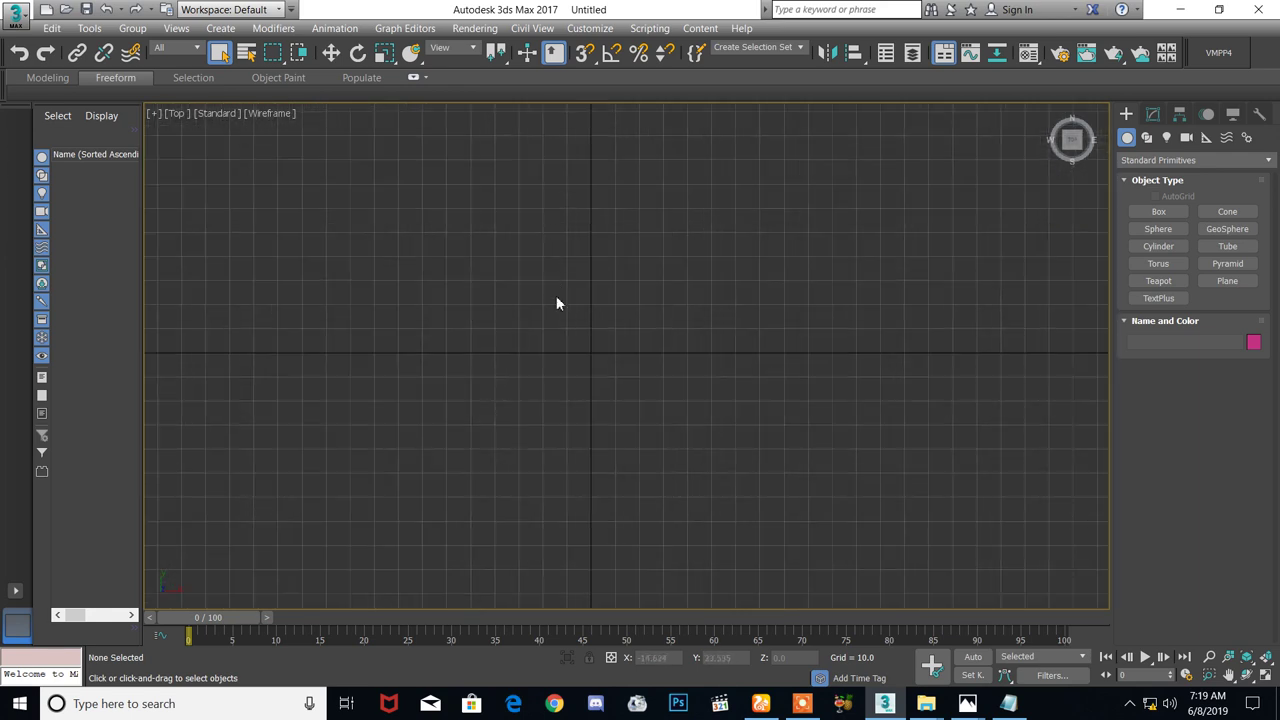
right_click(557, 300)
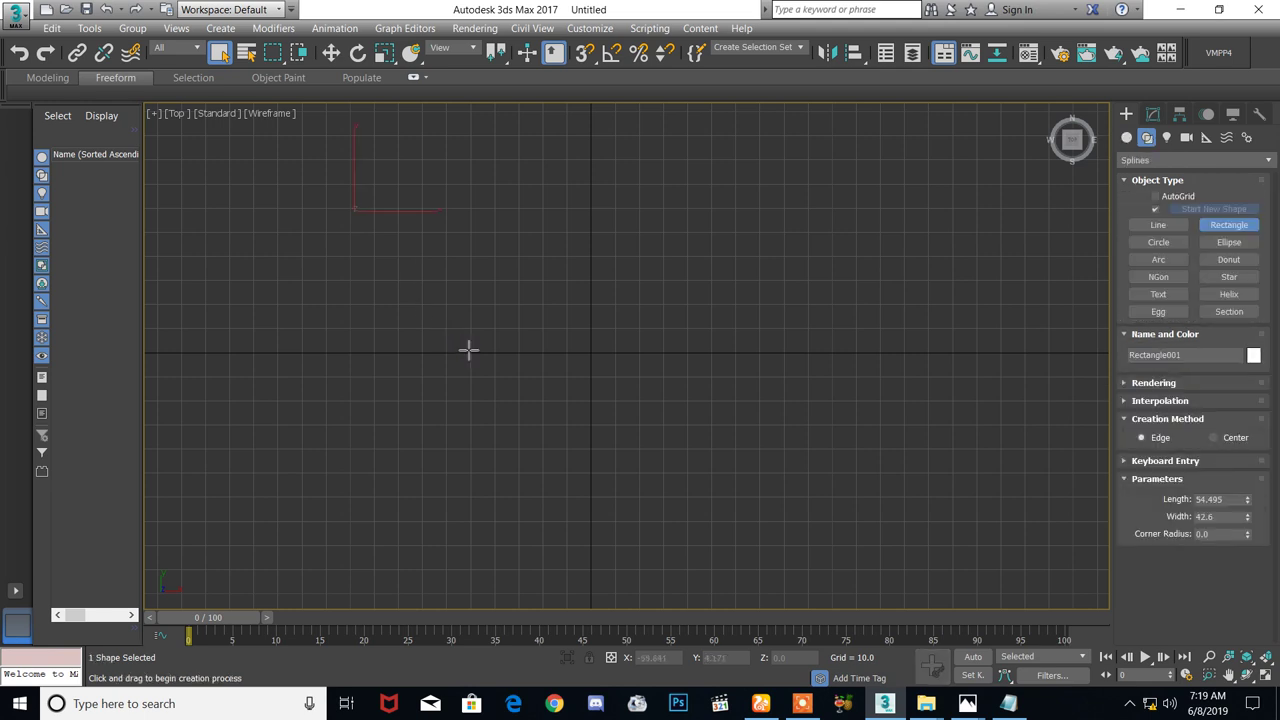
drag(468, 348, 463, 346)
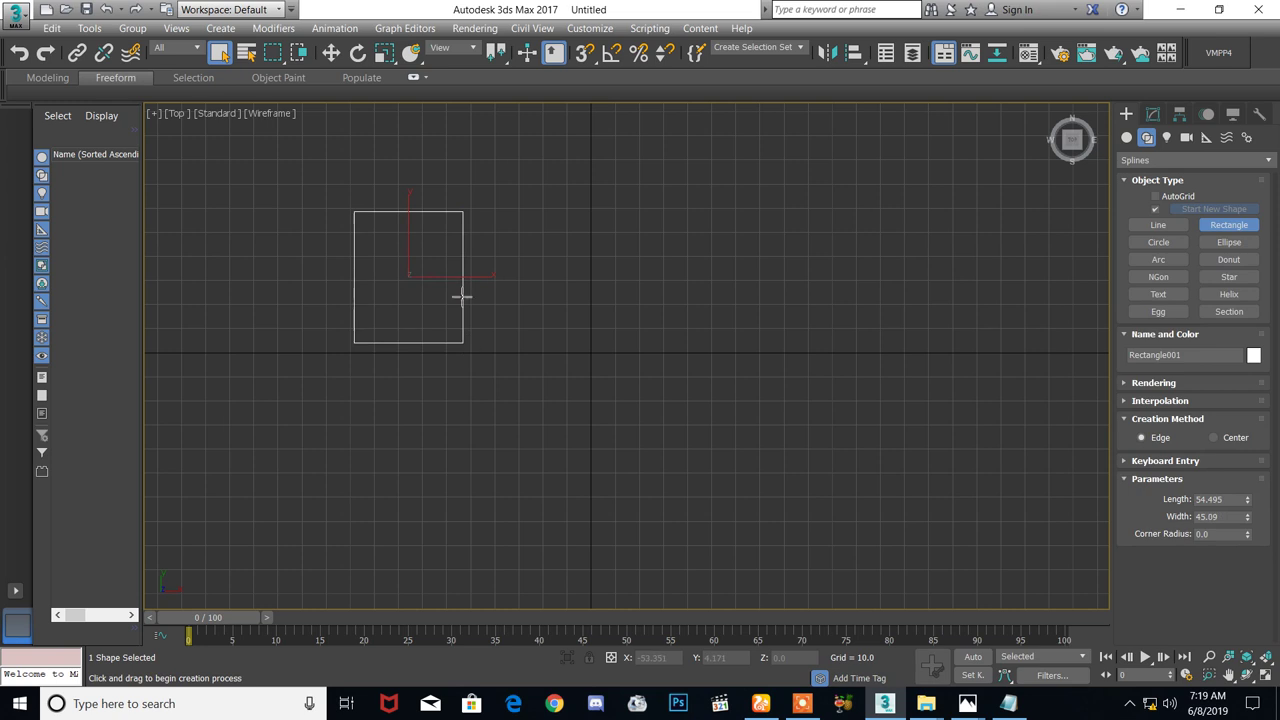
Copy the rectangle along X so the copy sits edge to edge with the original
key(w)
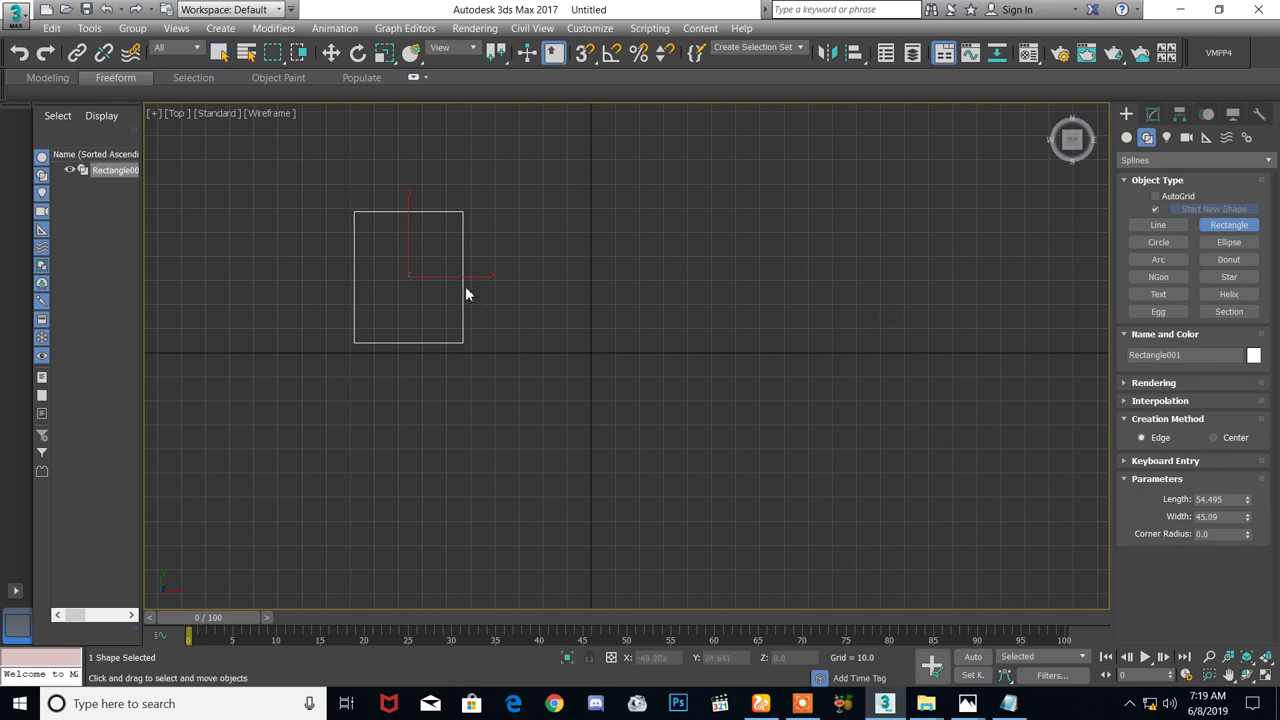
key(w)
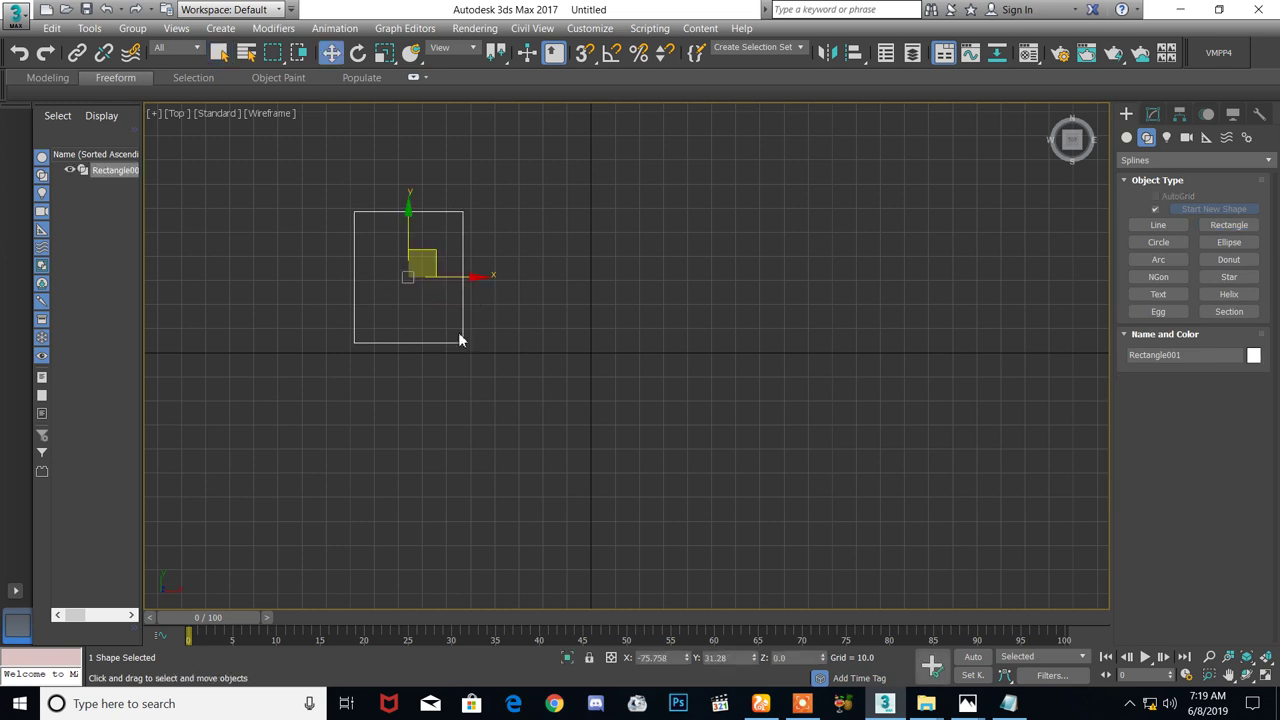
drag(480, 280, 559, 289)
click(642, 417)
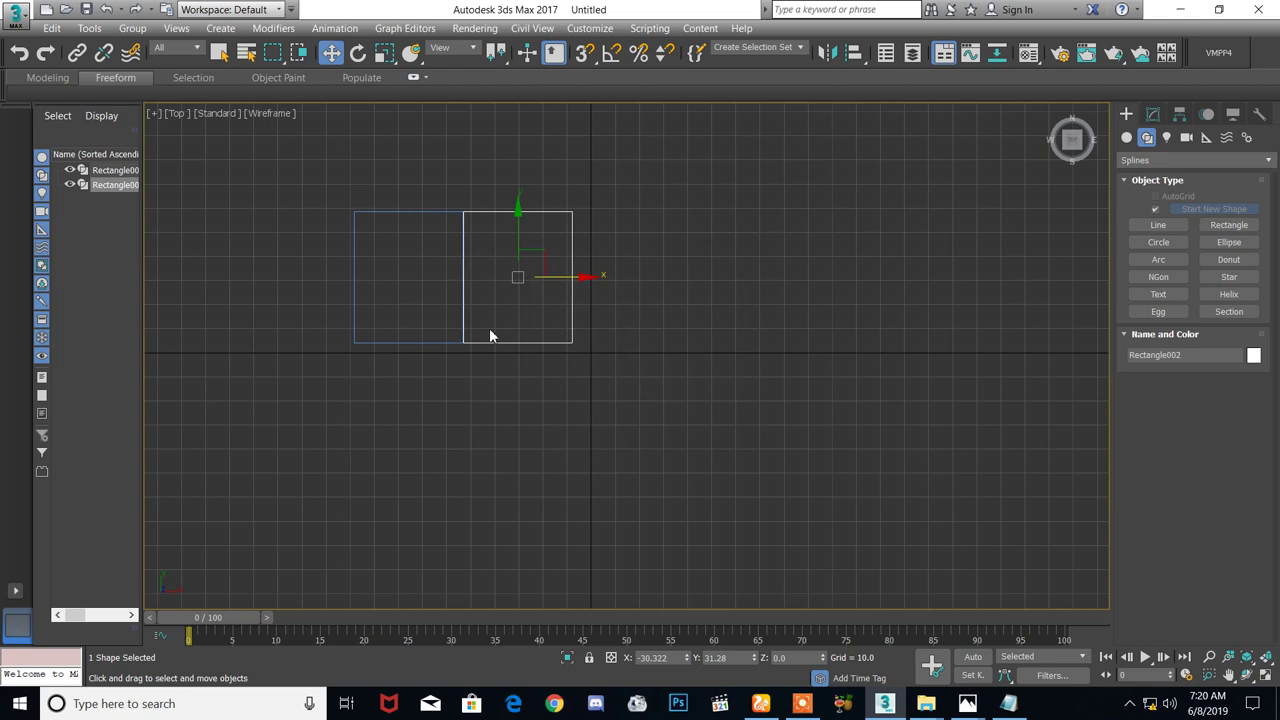
Enable the rectangle splines in the renderer and in the viewport
click(1152, 116)
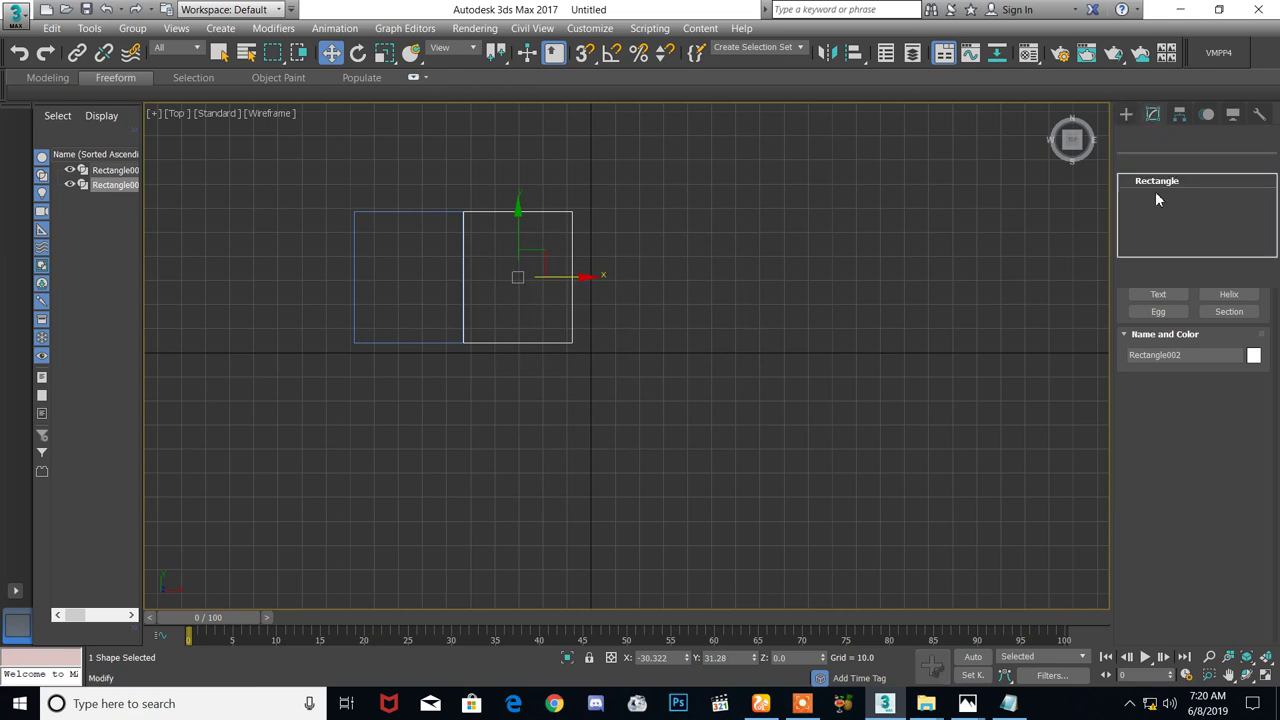
click(1155, 307)
click(1150, 336)
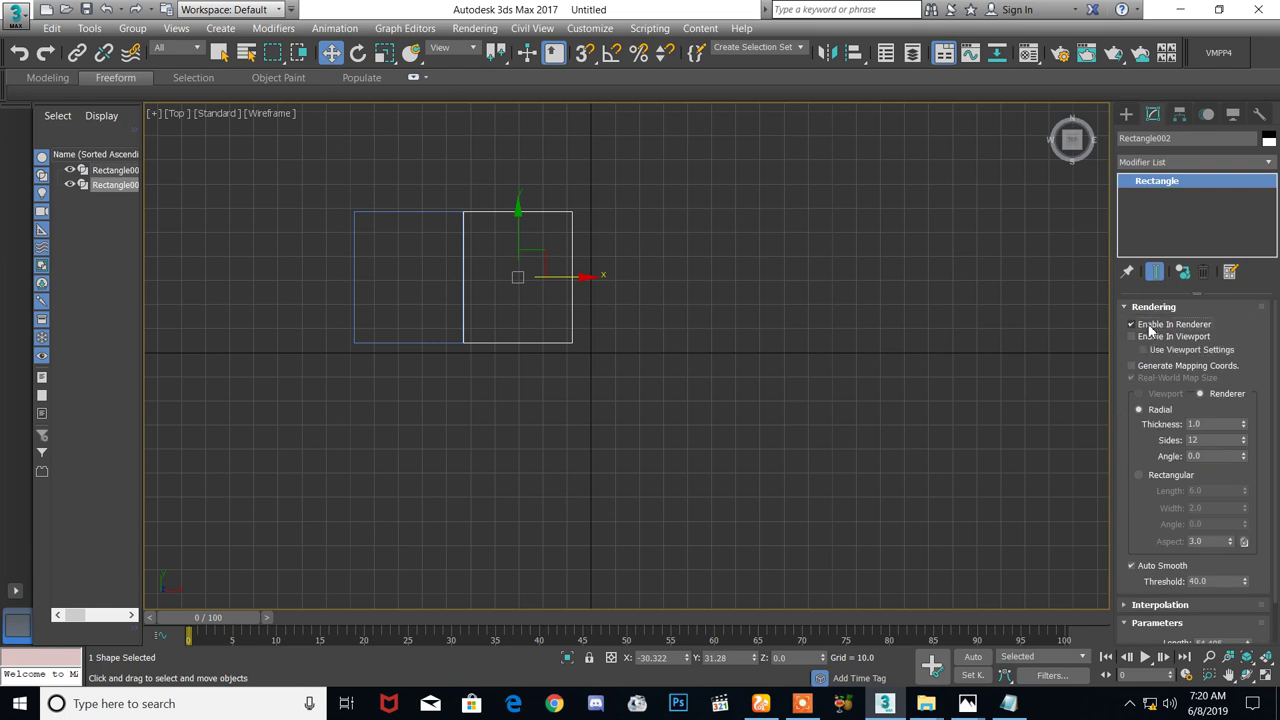
scroll(510, 287, up, 5)
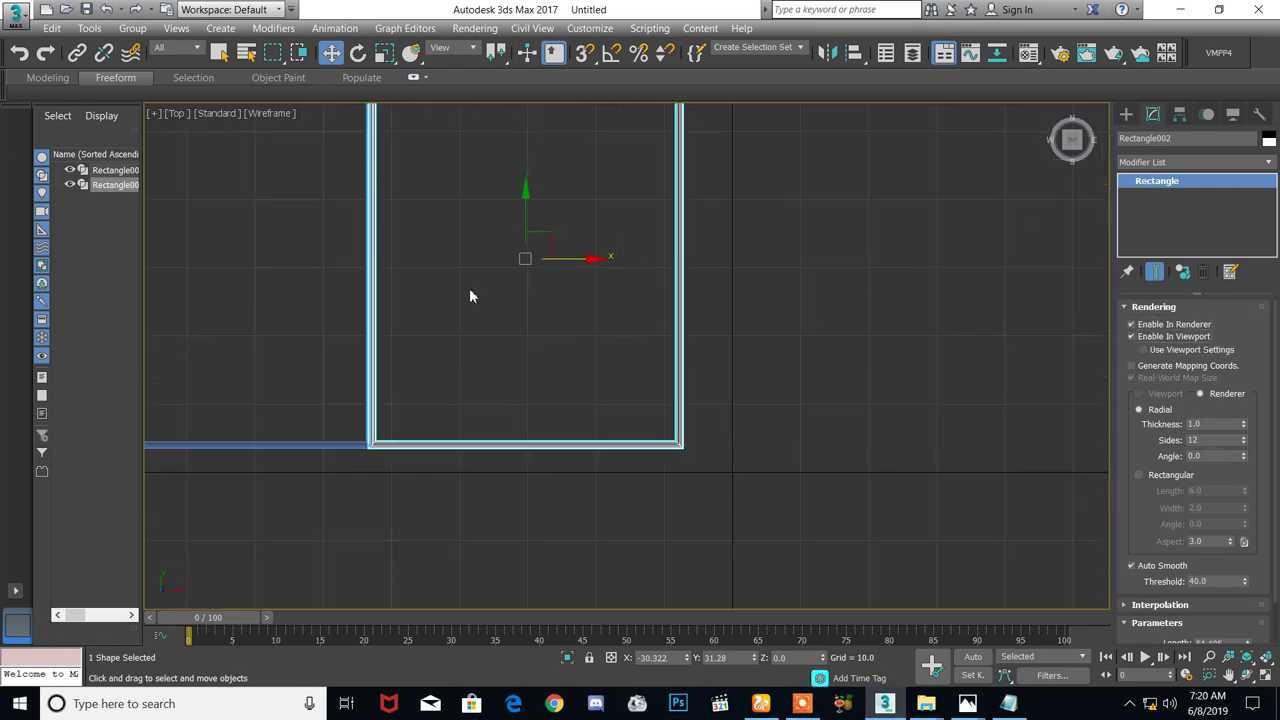
scroll(376, 305, down, 3)
scroll(382, 264, up, 5)
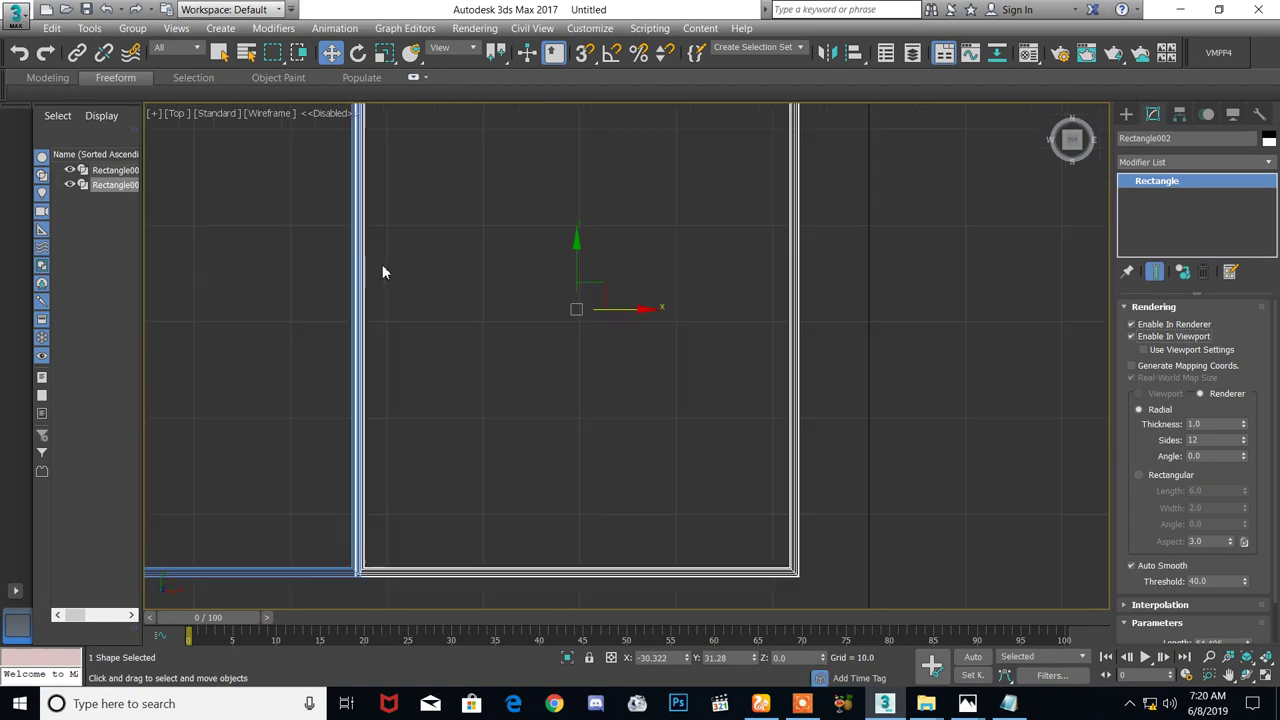
scroll(381, 263, down, 1)
Switch the Top view to Default Shading and inspect the shared edge of the two rectangles
middle_drag(381, 263, 482, 283)
key(F3)
key(F4)
scroll(470, 148, up, 8)
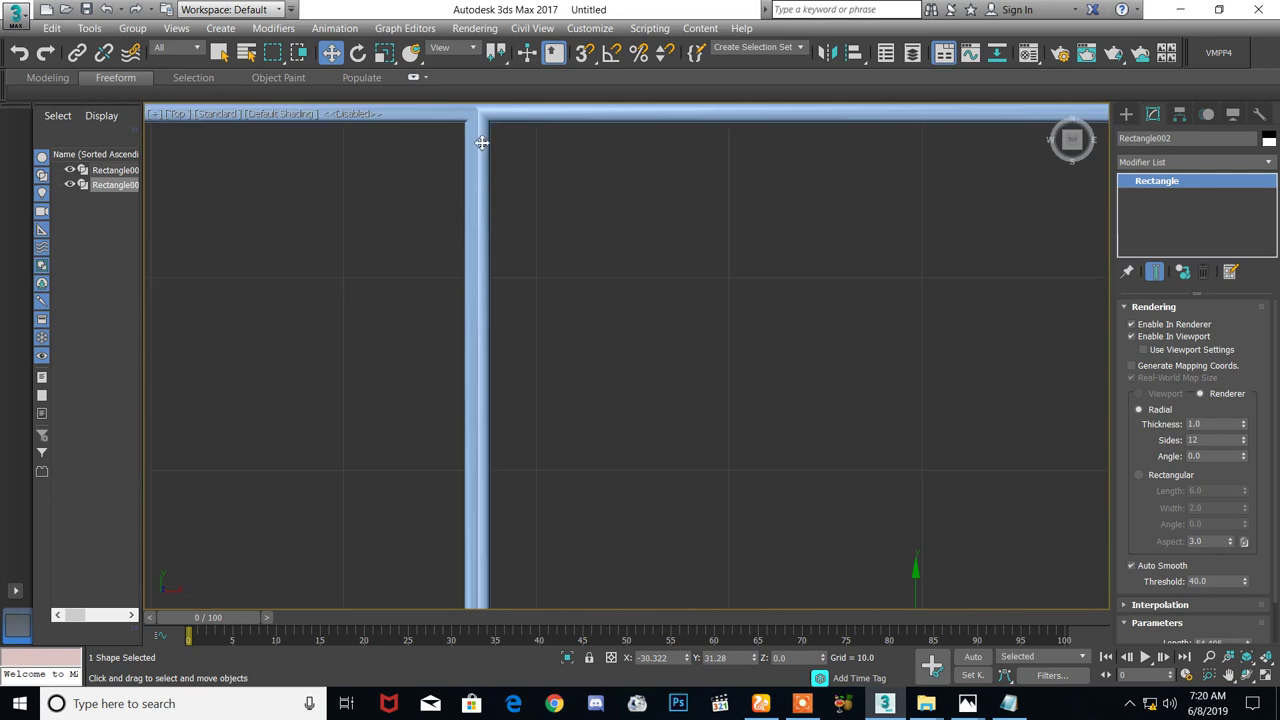
scroll(534, 228, down, 8)
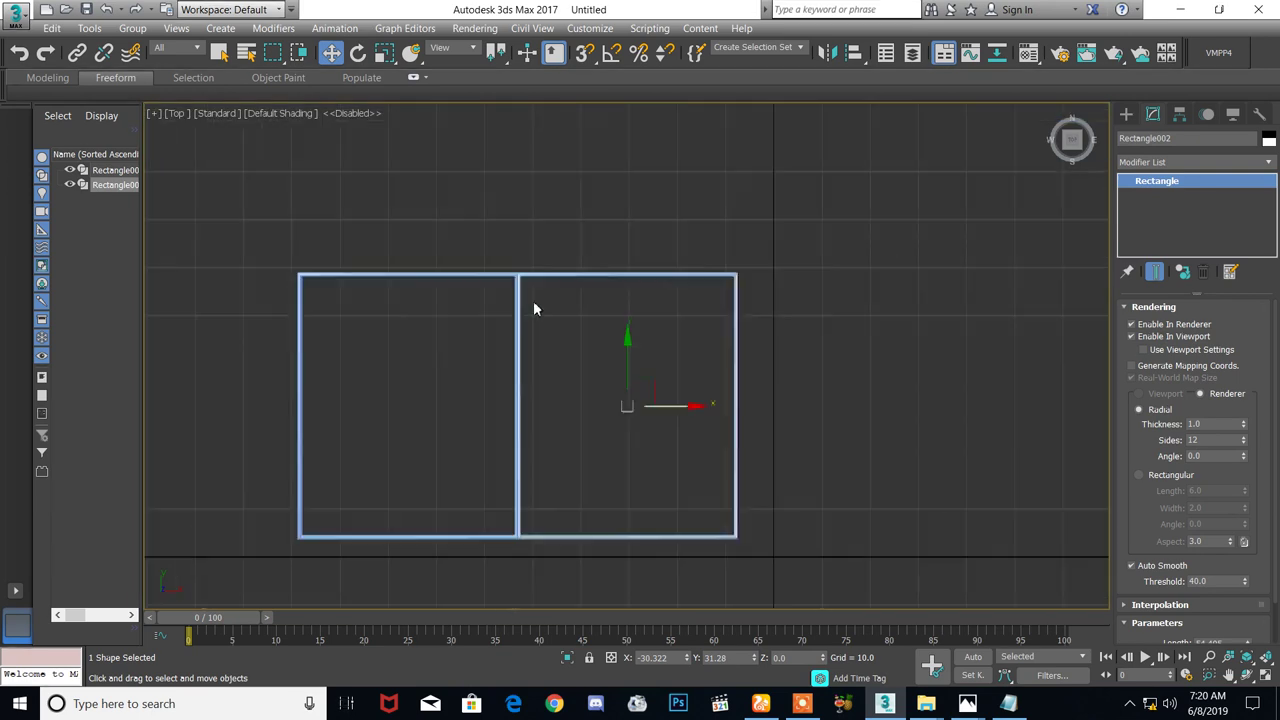
Select both rectangles and check the open tile-line reference images
drag(825, 267, 313, 515)
drag(374, 488, 385, 480)
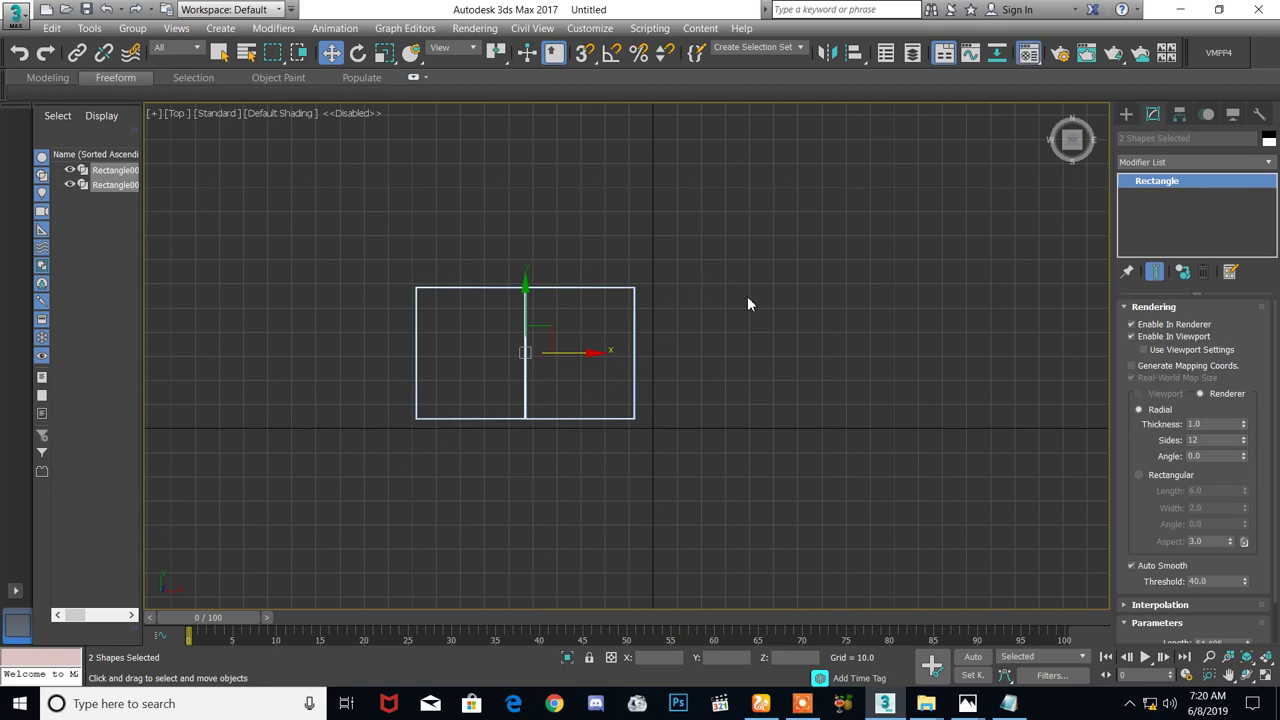
key(m)
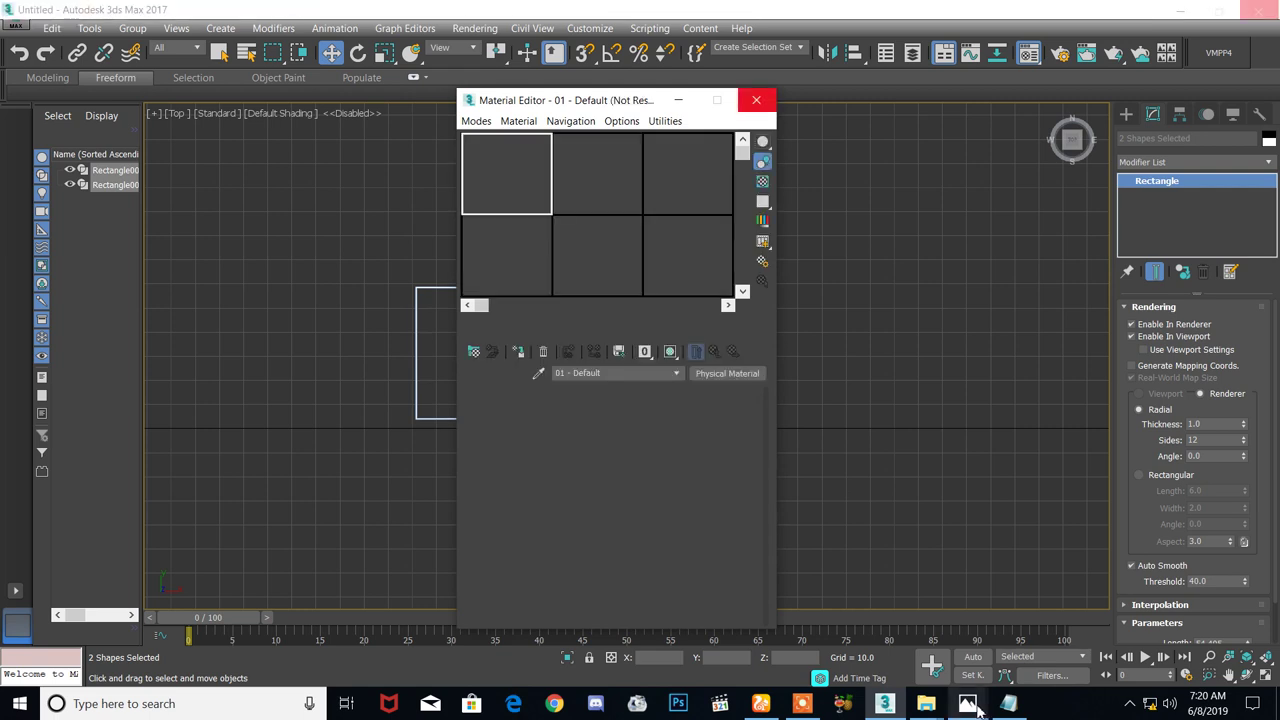
mouse_move(968, 704)
mouse_move(979, 645)
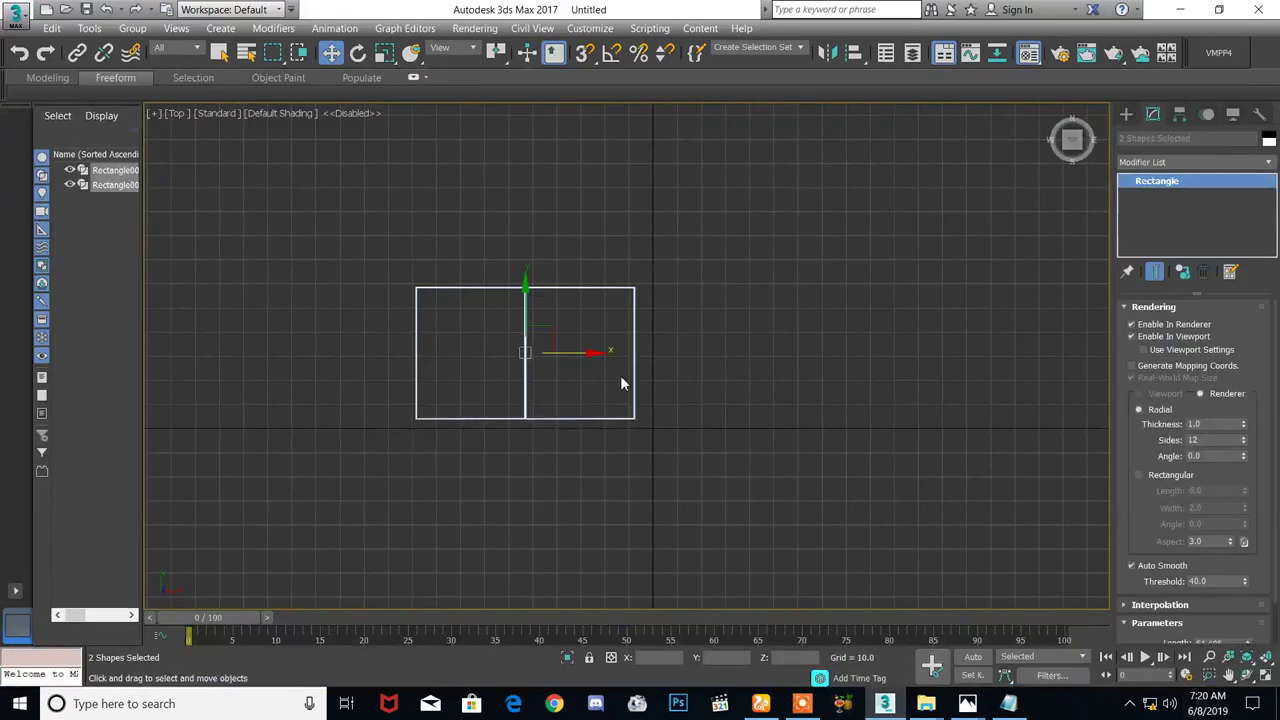
Set the base color of the 01 - Default physical material to black
key(m)
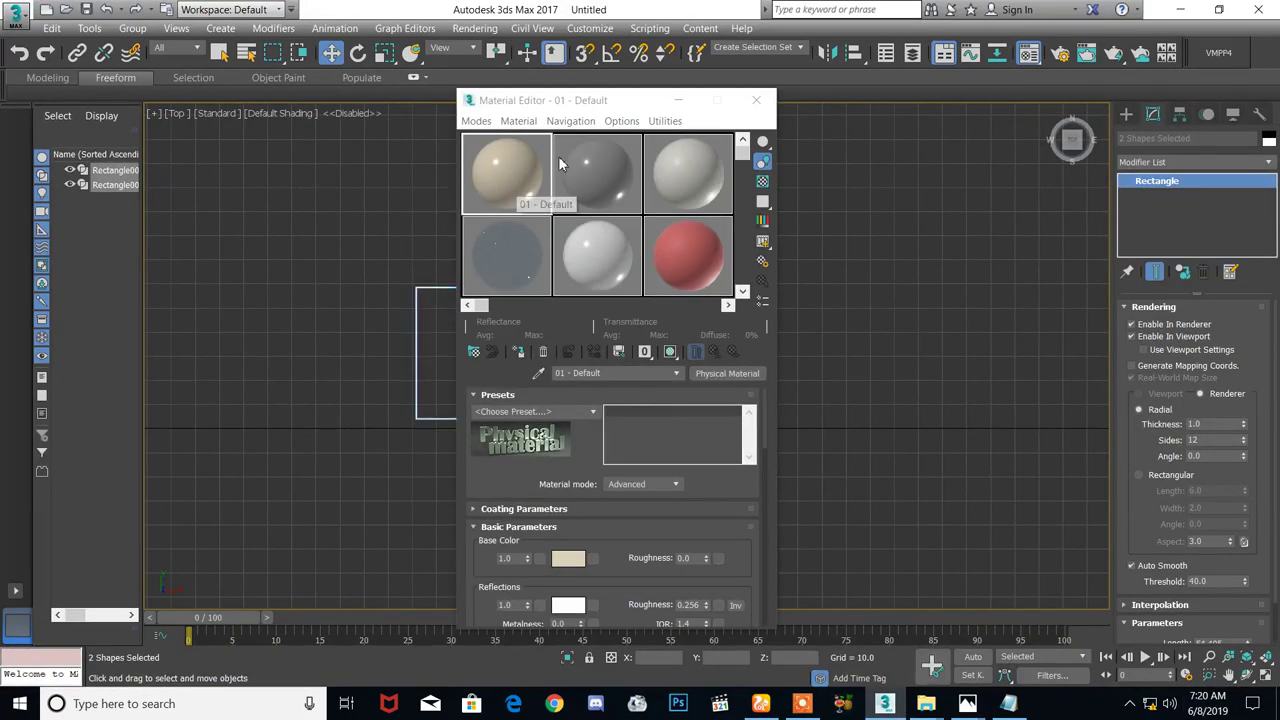
drag(566, 100, 721, 100)
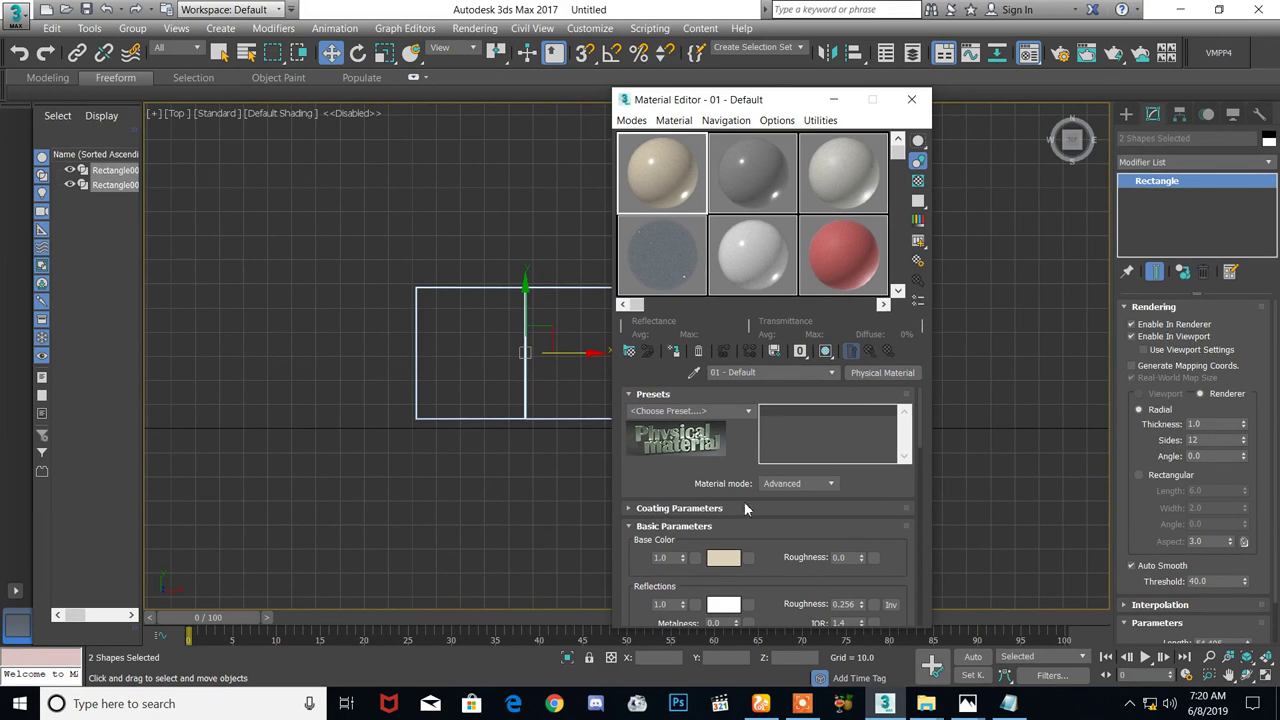
click(728, 558)
drag(525, 195, 476, 192)
click(573, 240)
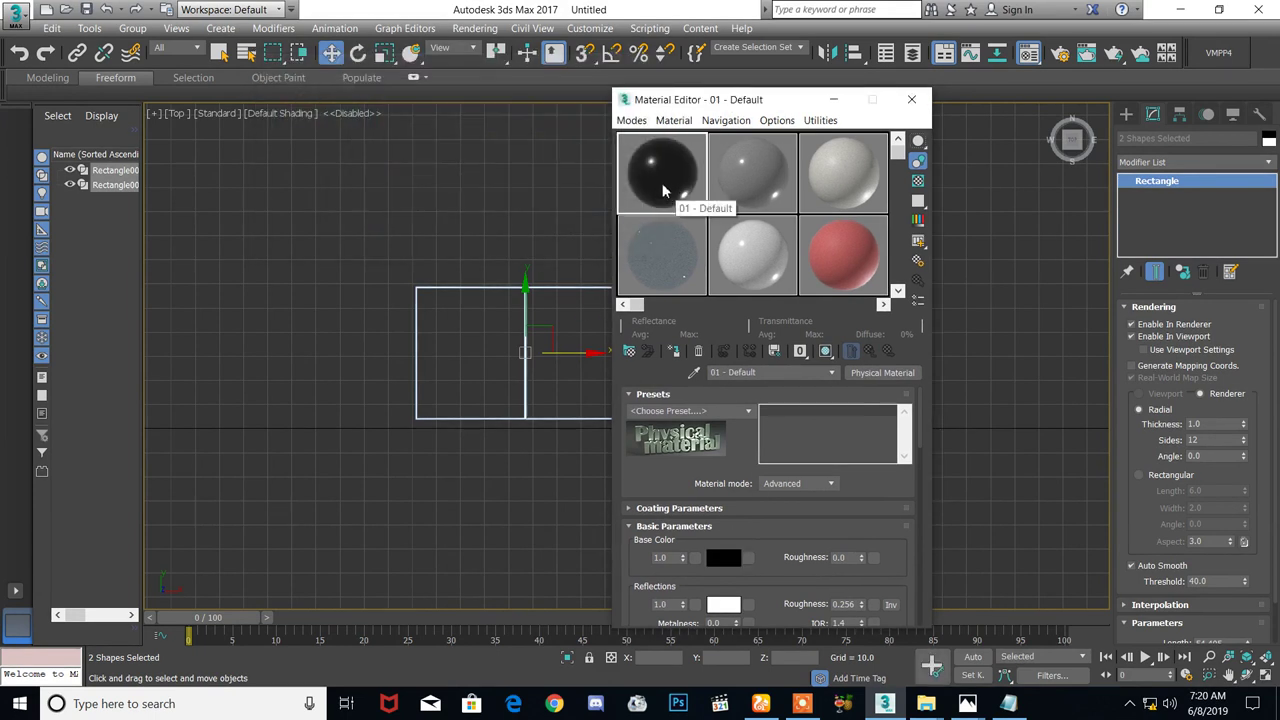
Assign the black 01 - Default material to the two selected rectangles
click(675, 351)
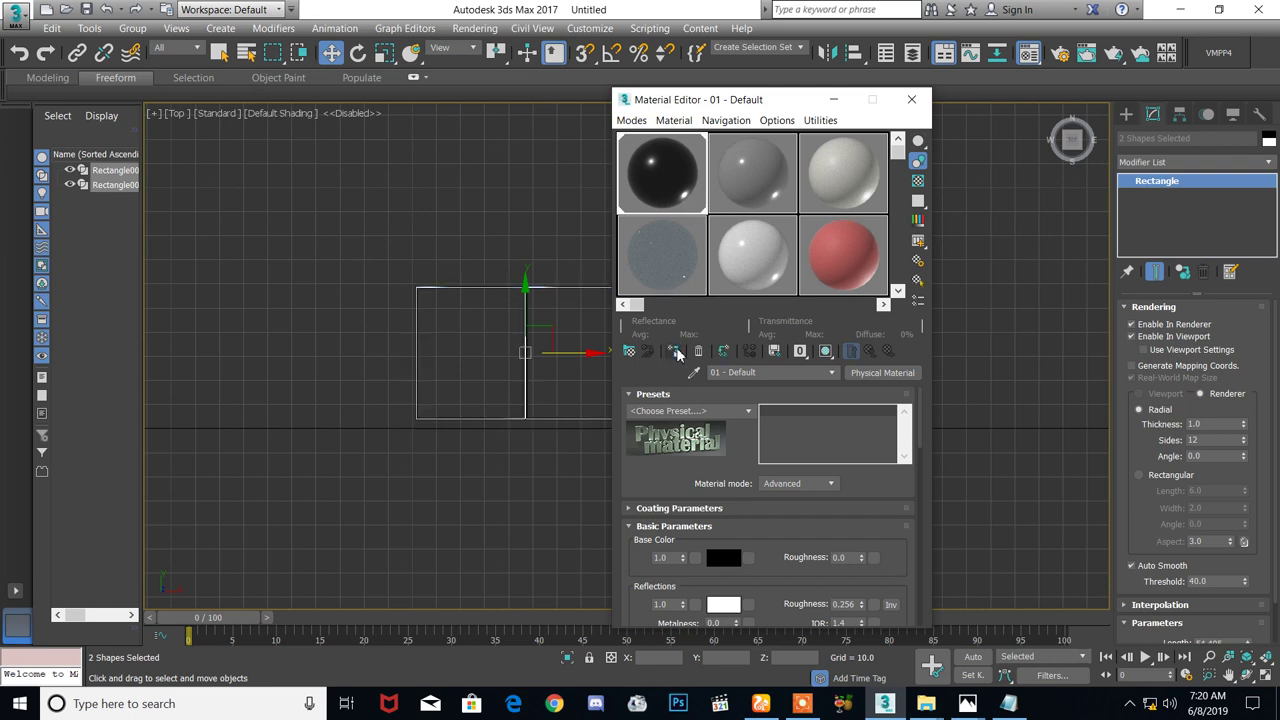
drag(409, 230, 601, 344)
click(676, 355)
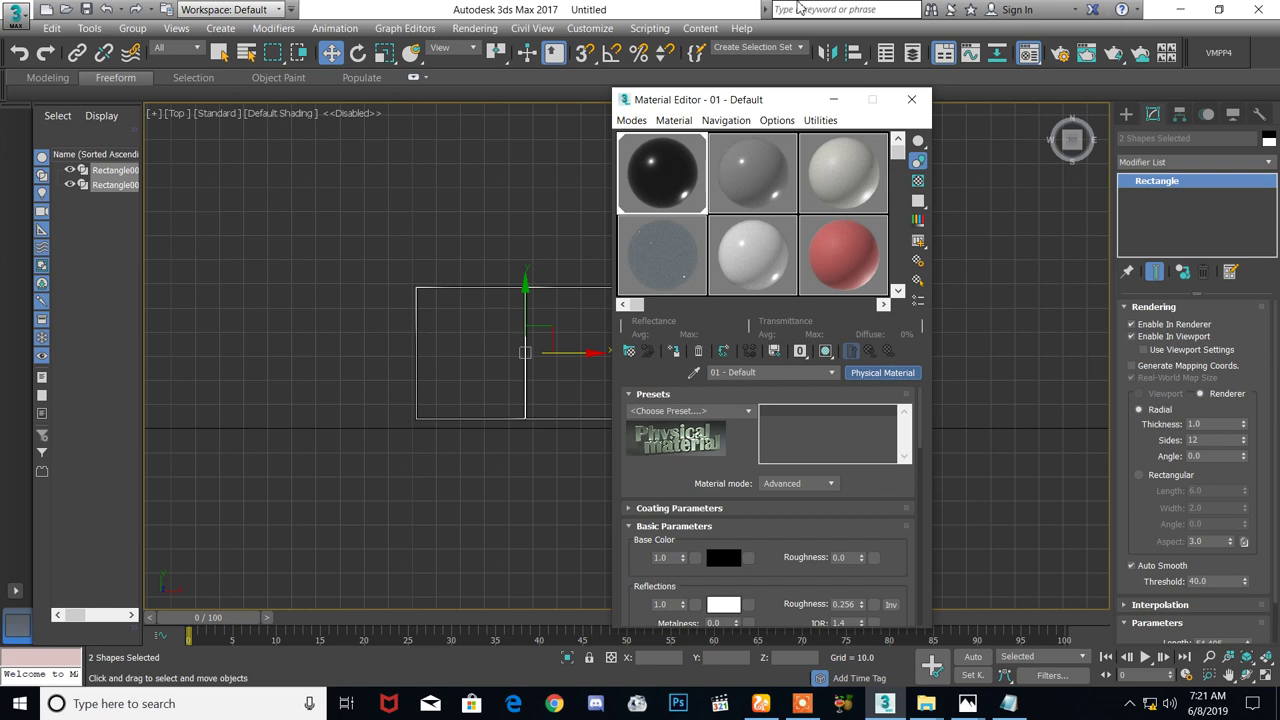
Change the 01 - Default material's type to Standard and set its diffuse color to black
click(877, 373)
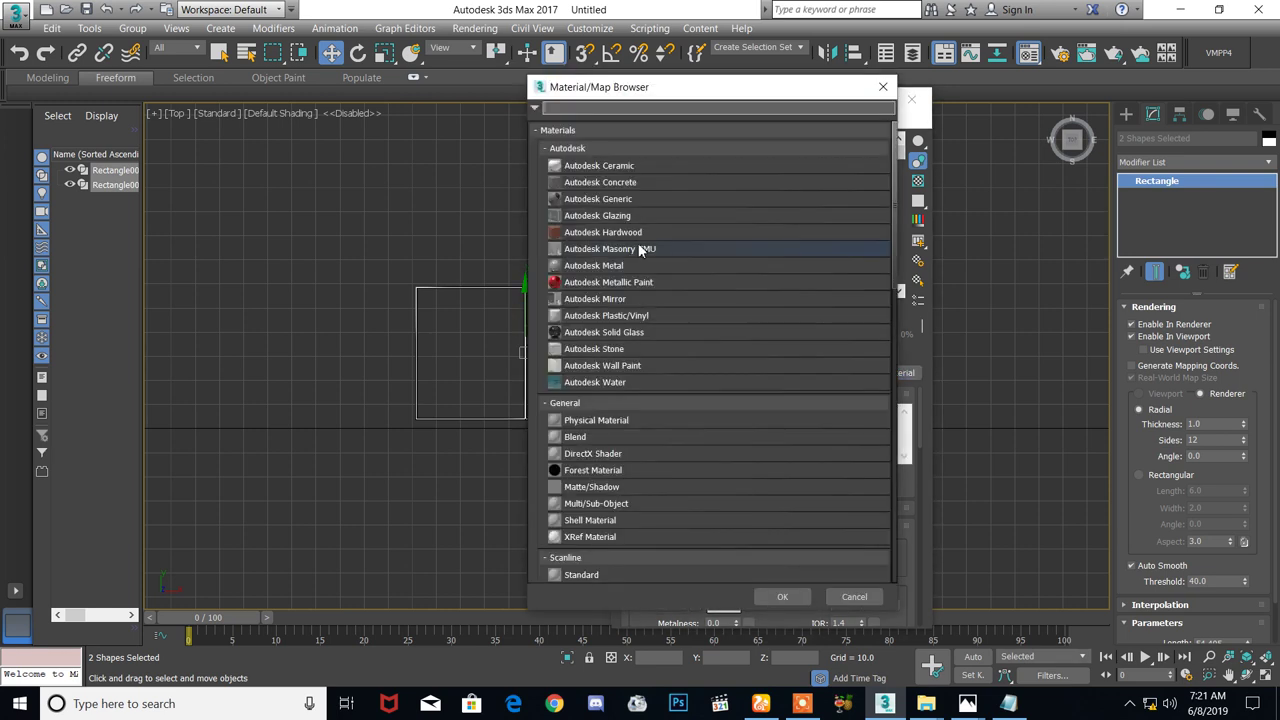
scroll(592, 503, down, 2)
double_click(588, 541)
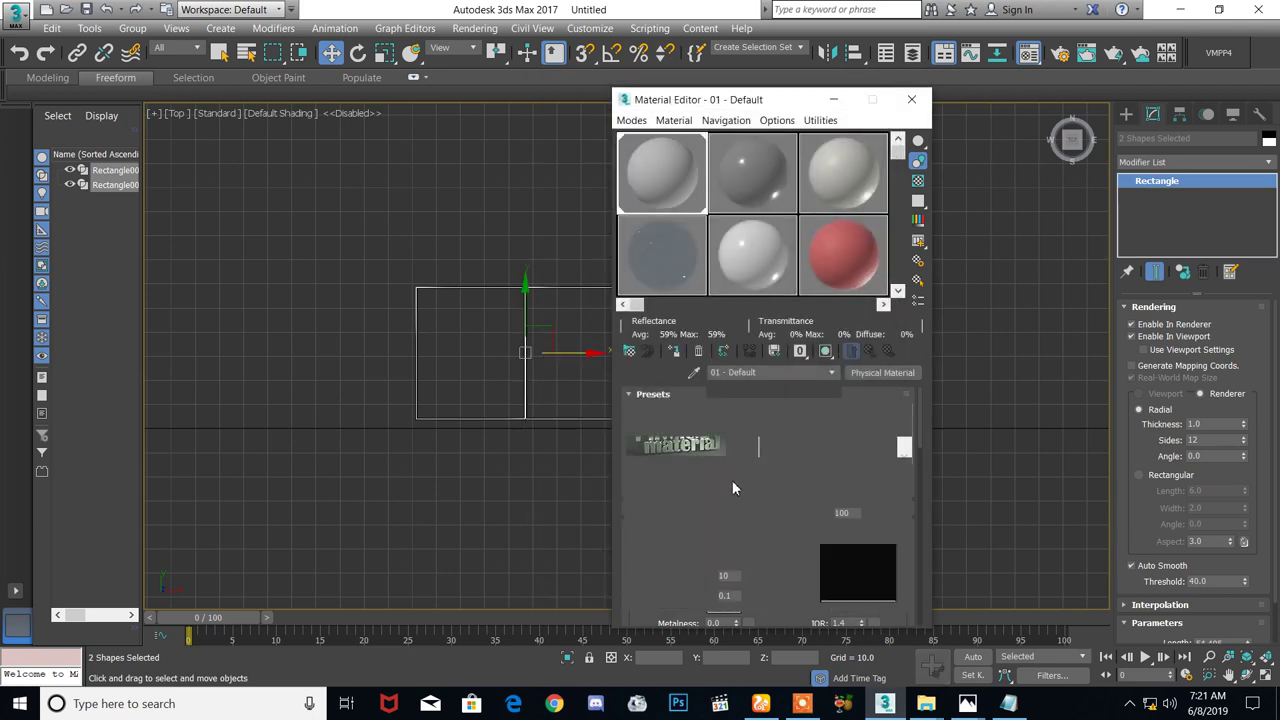
click(707, 500)
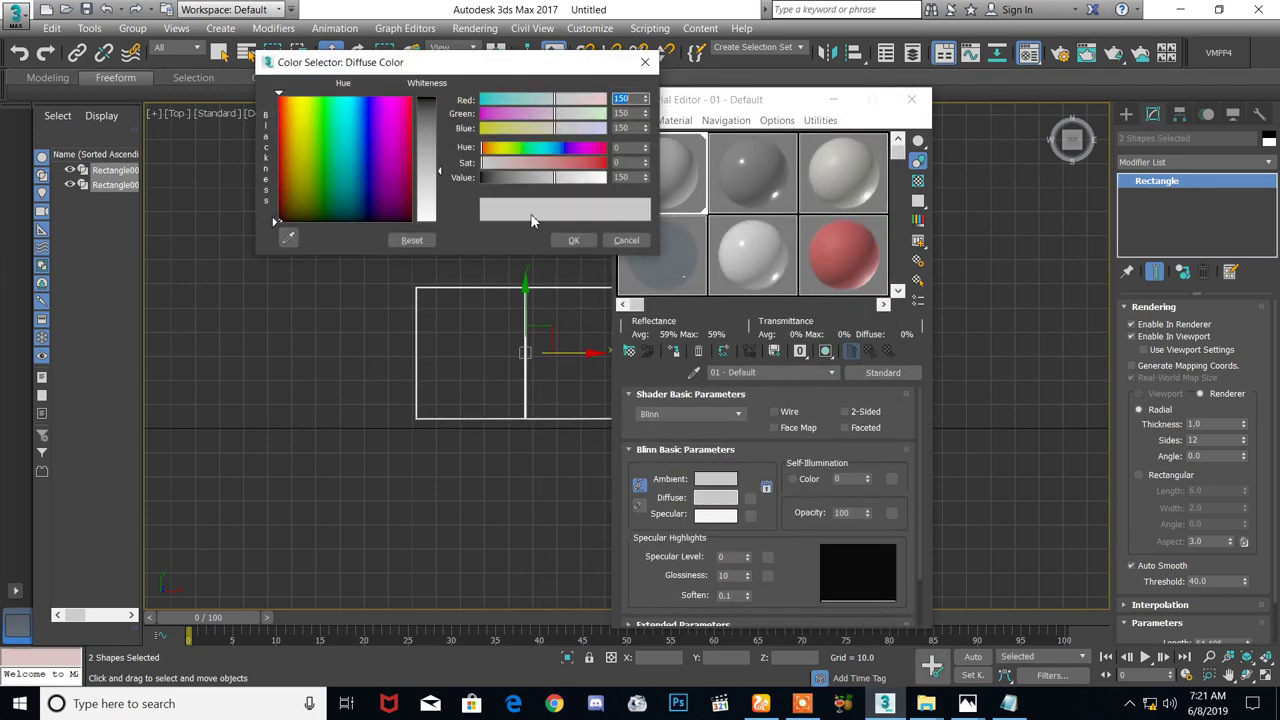
click(572, 240)
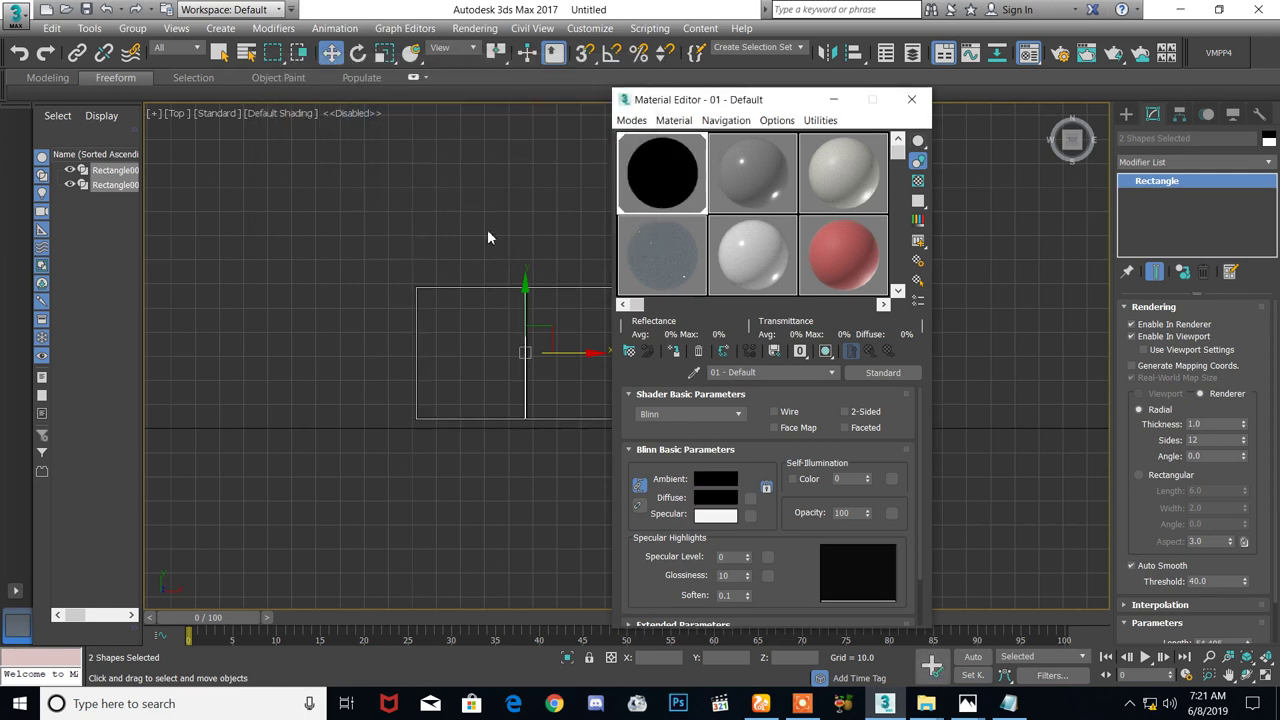
Copy the two selected rectangles directly below the originals to form a two-by-two grid
scroll(459, 270, up, 8)
mouse_move(486, 289)
middle_down()
mouse_move(279, 290)
mouse_move(355, 283)
middle_up()
scroll(443, 290, down, 2)
scroll(279, 288, down, 4)
scroll(340, 255, up, 6)
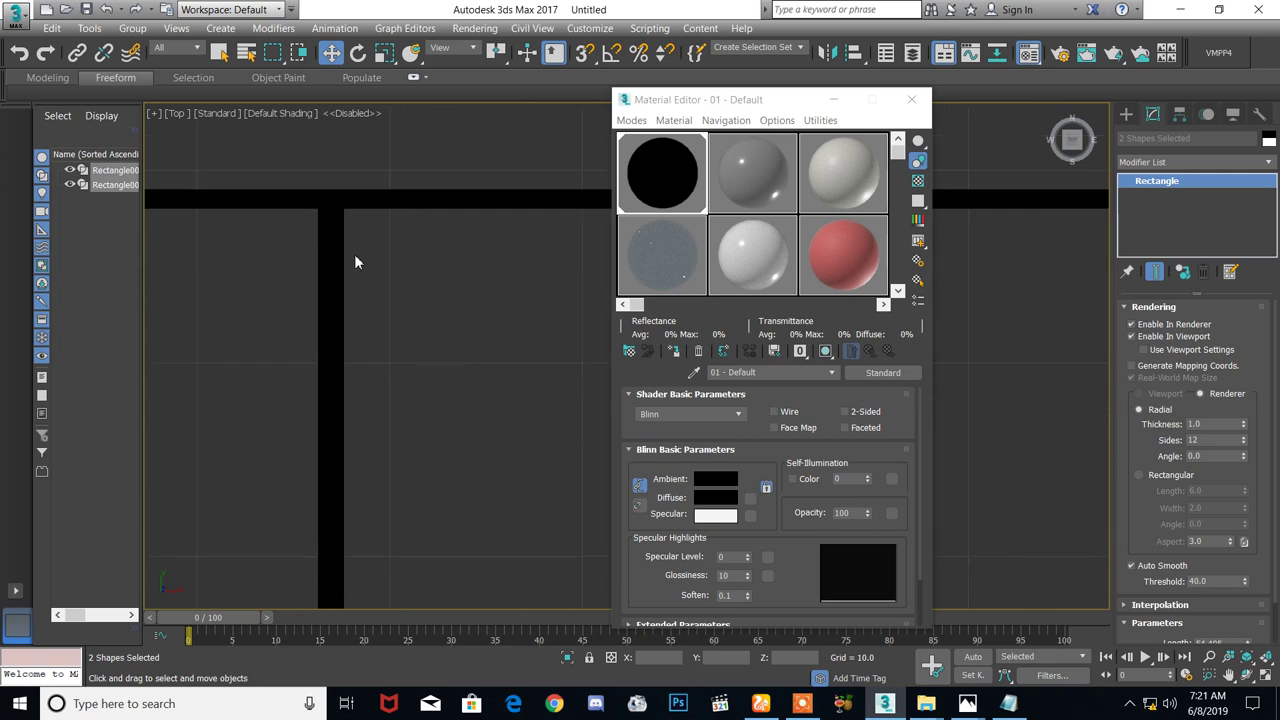
scroll(354, 261, down, 5)
click(366, 311)
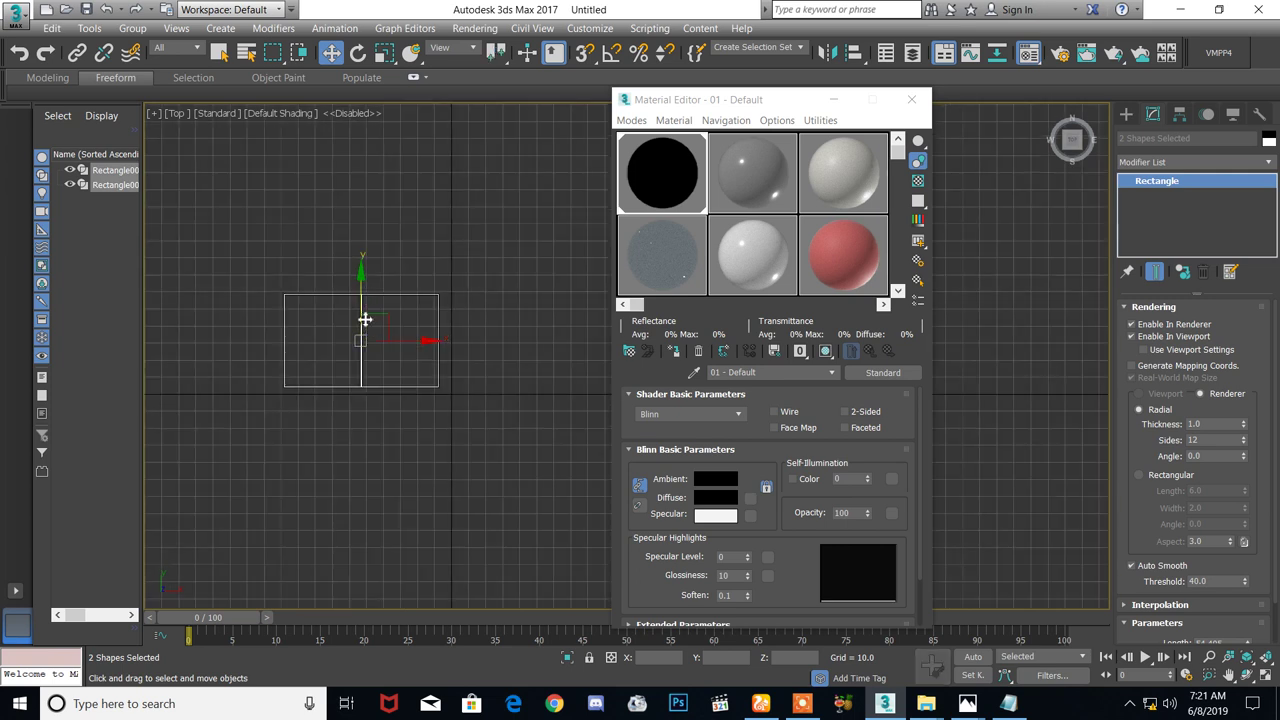
mouse_move(361, 395)
shift+mouse_down()
mouse_move(361, 490)
mouse_move(374, 462)
shift+mouse_up()
click(643, 420)
Test render the rectangle grid in the Top view and close the render windows and the Material Editor
scroll(385, 468, up, 3)
scroll(379, 409, up, 3)
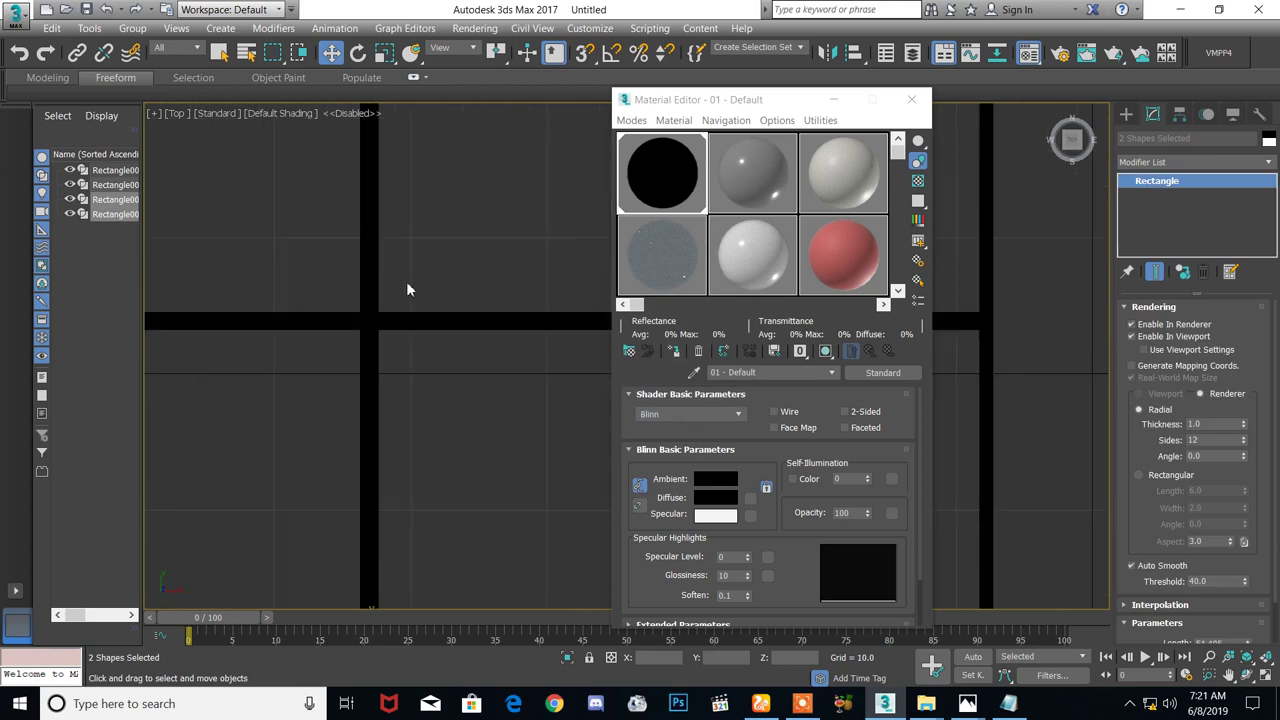
scroll(443, 300, down, 4)
scroll(437, 335, down, 3)
scroll(494, 271, up, 2)
scroll(477, 291, up, 2)
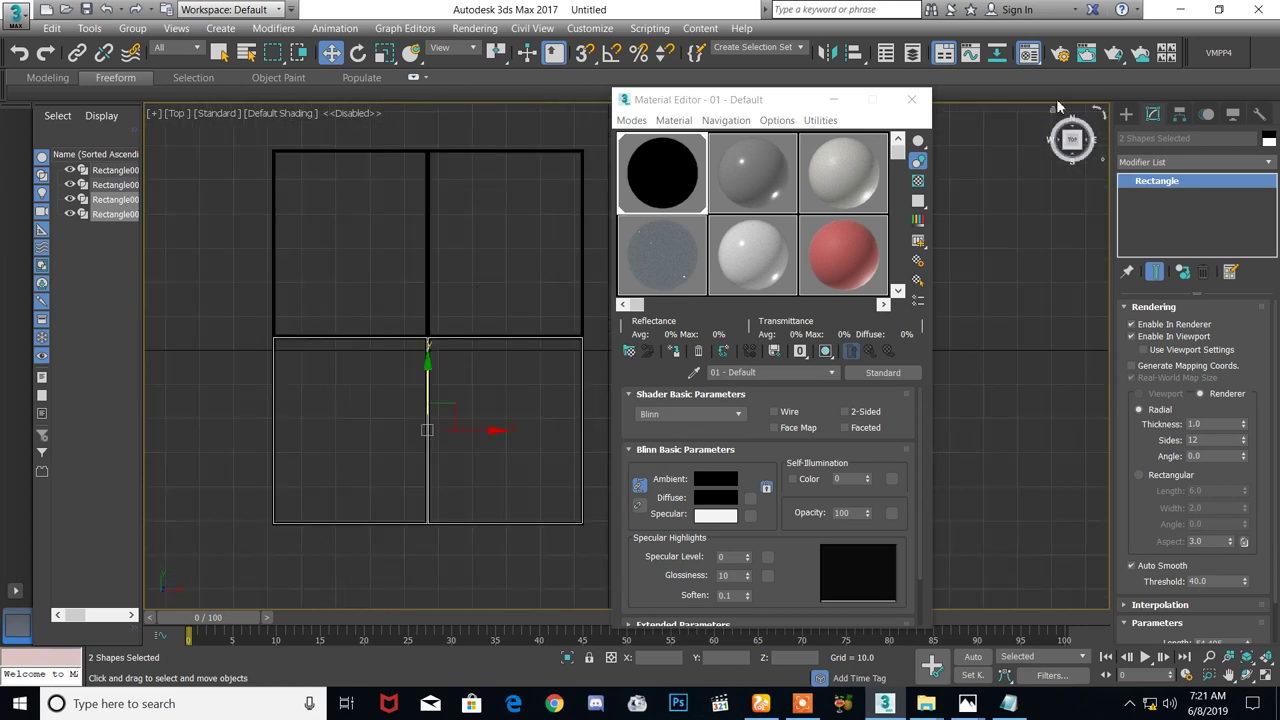
key(shift+q)
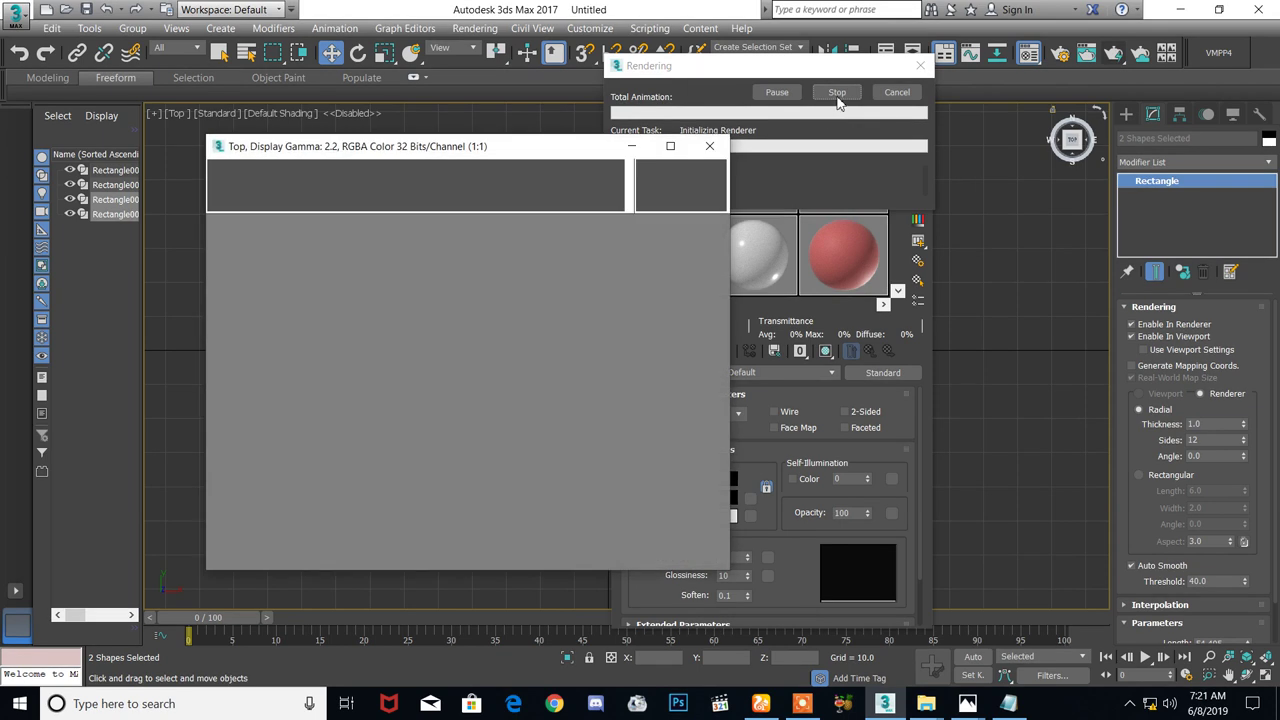
click(919, 66)
click(709, 146)
click(911, 99)
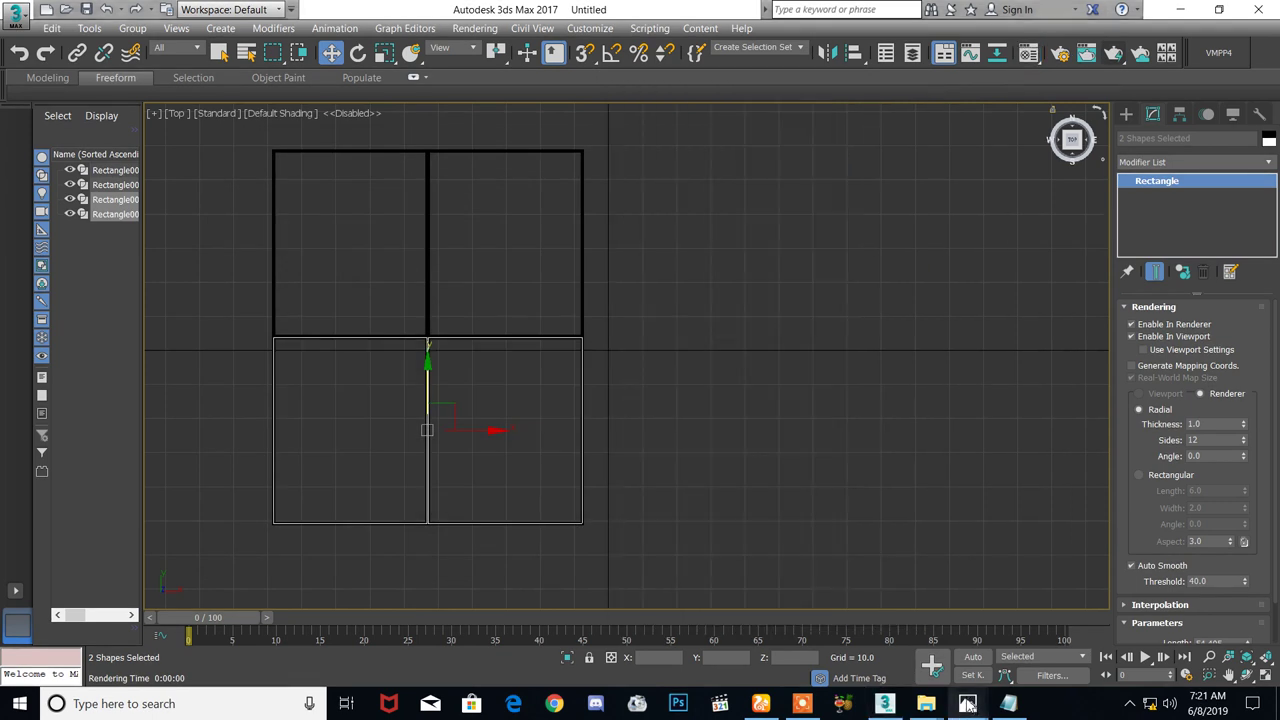
Look at the line.JPG tile-line reference image and minimize it again
mouse_move(970, 705)
click(988, 665)
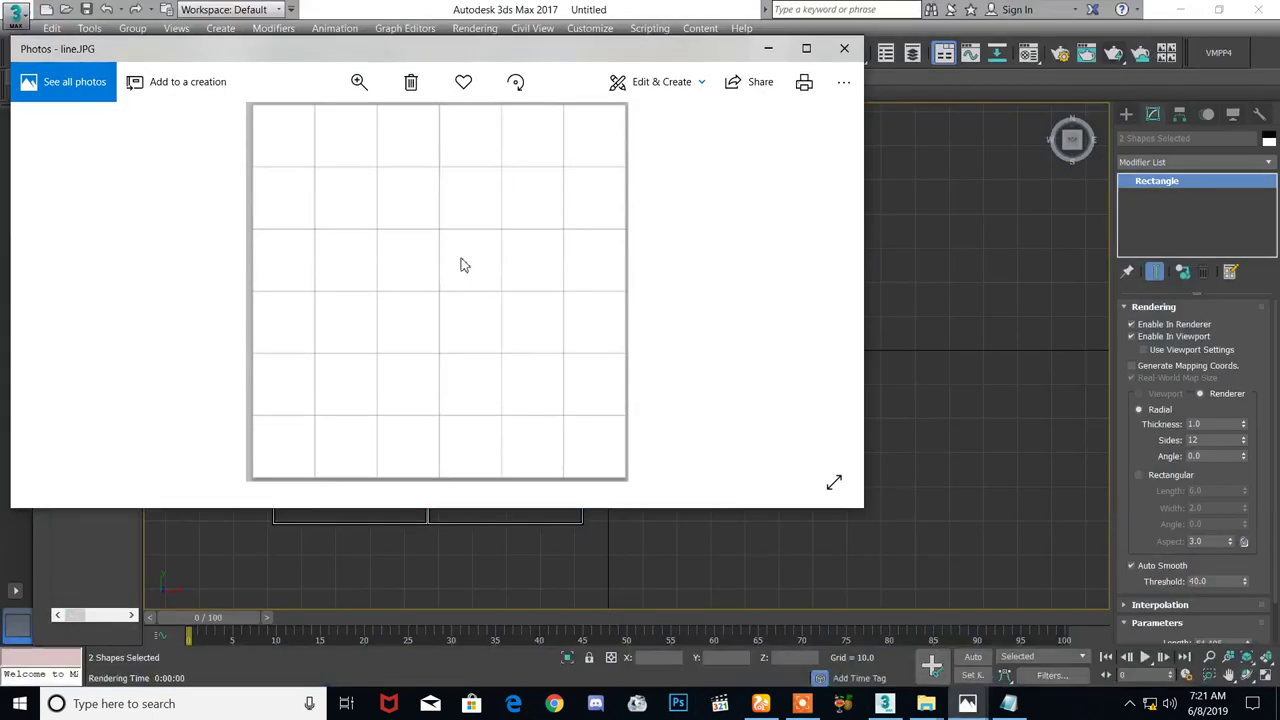
click(768, 48)
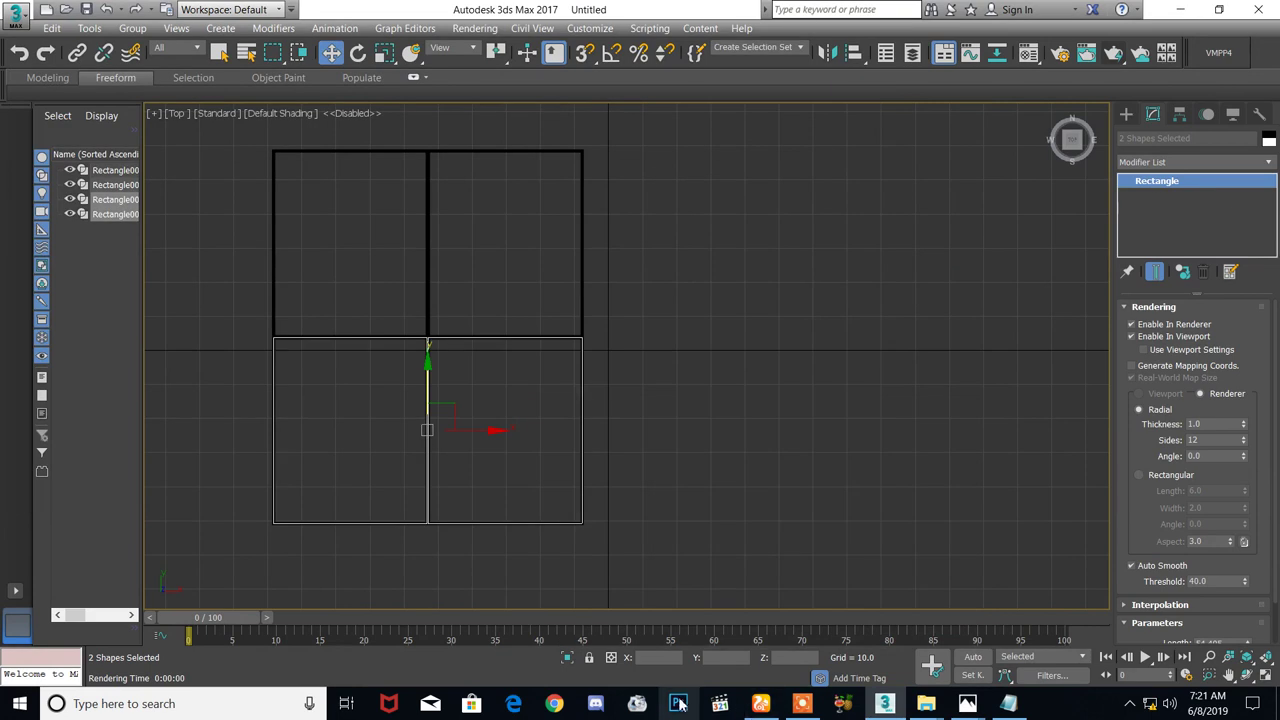
Switch to the browser and look through the YouTube playlists and the lessons in the Vray TAMIL Class playlist
click(762, 703)
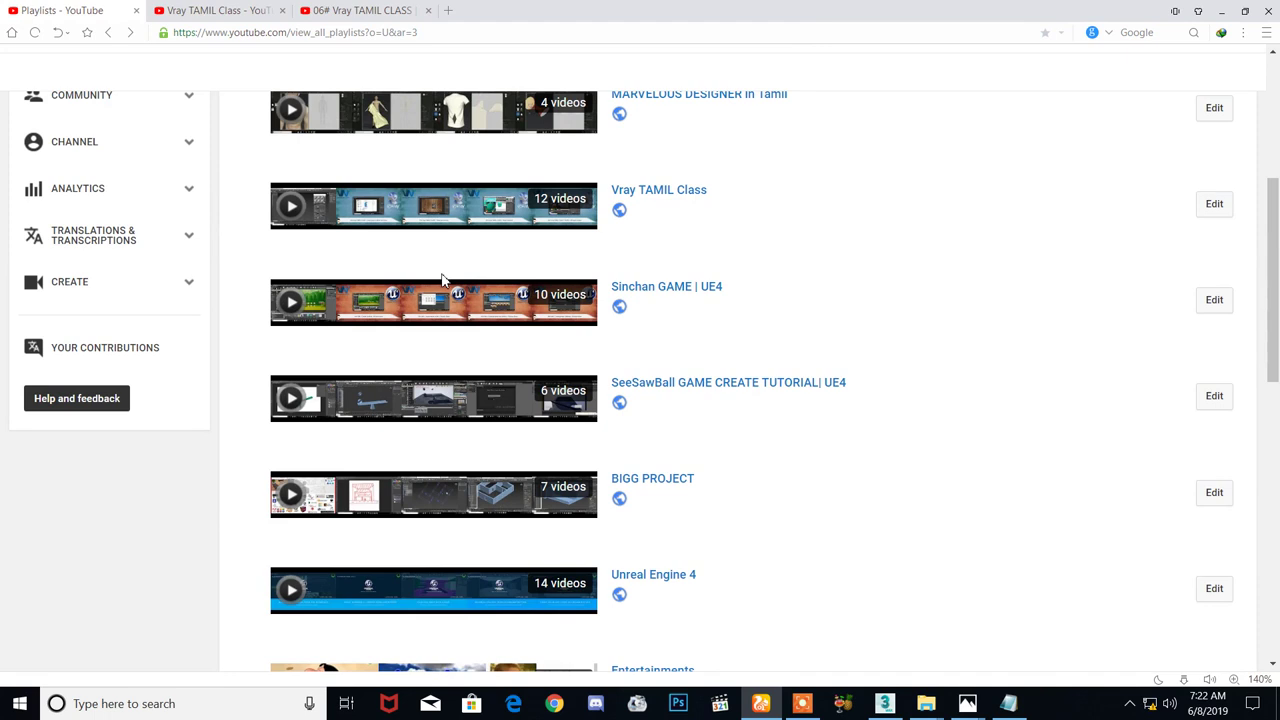
scroll(438, 281, up, 4)
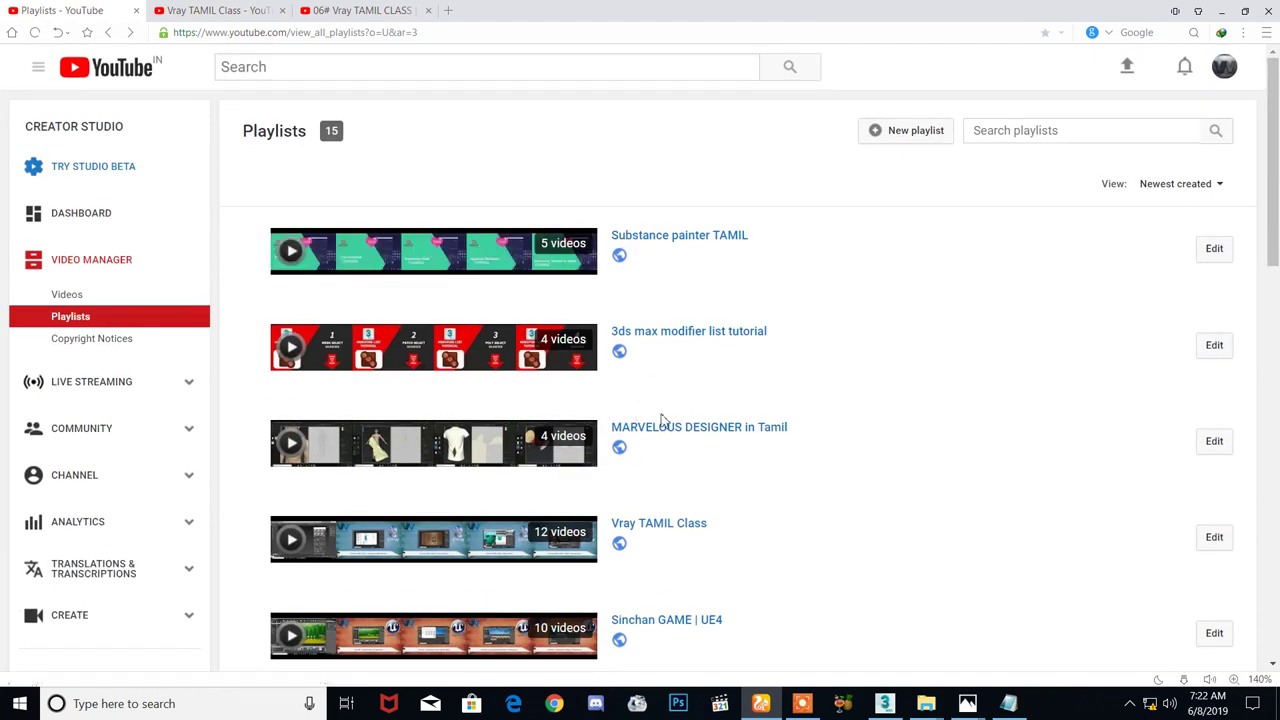
scroll(665, 462, down, 1)
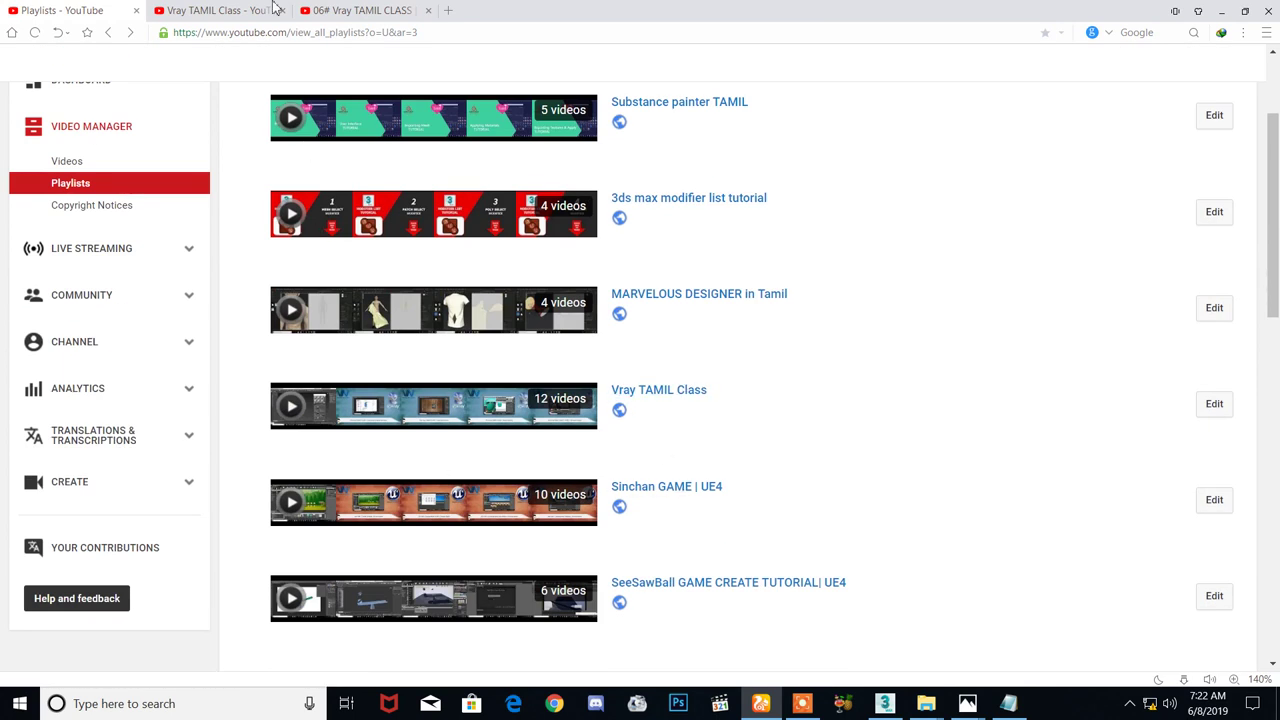
click(196, 12)
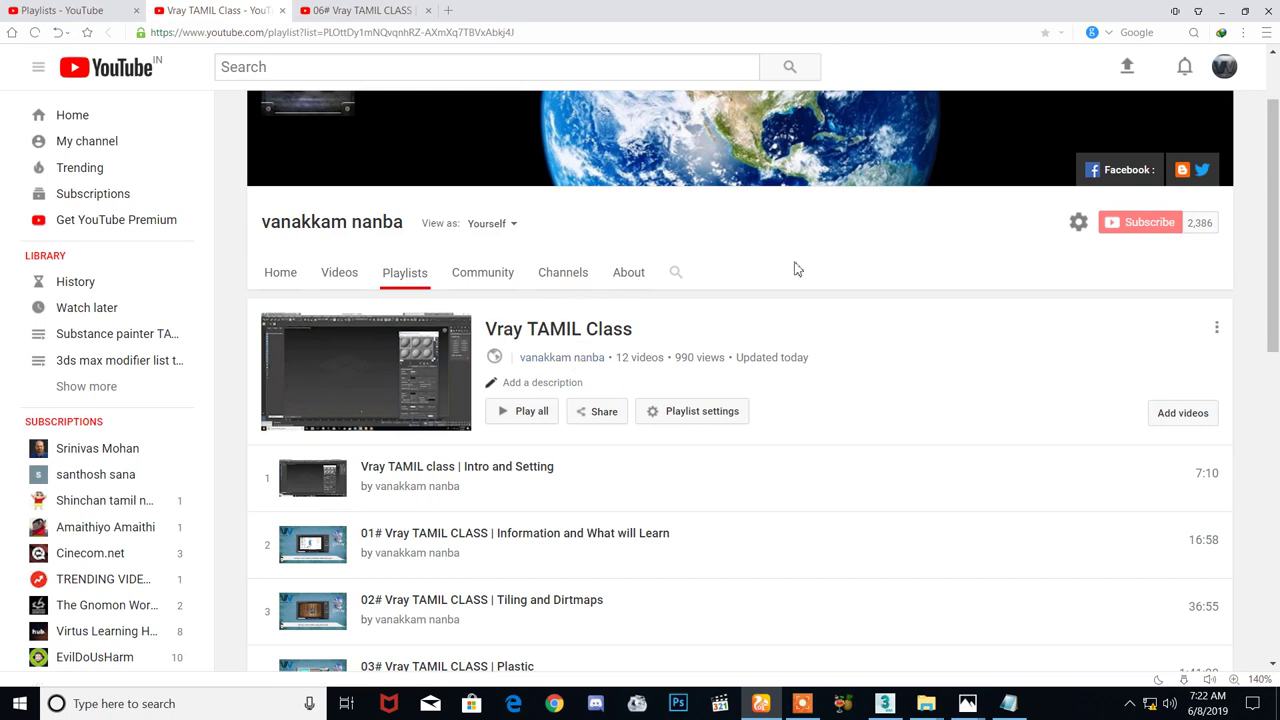
scroll(757, 425, down, 2)
scroll(770, 455, down, 2)
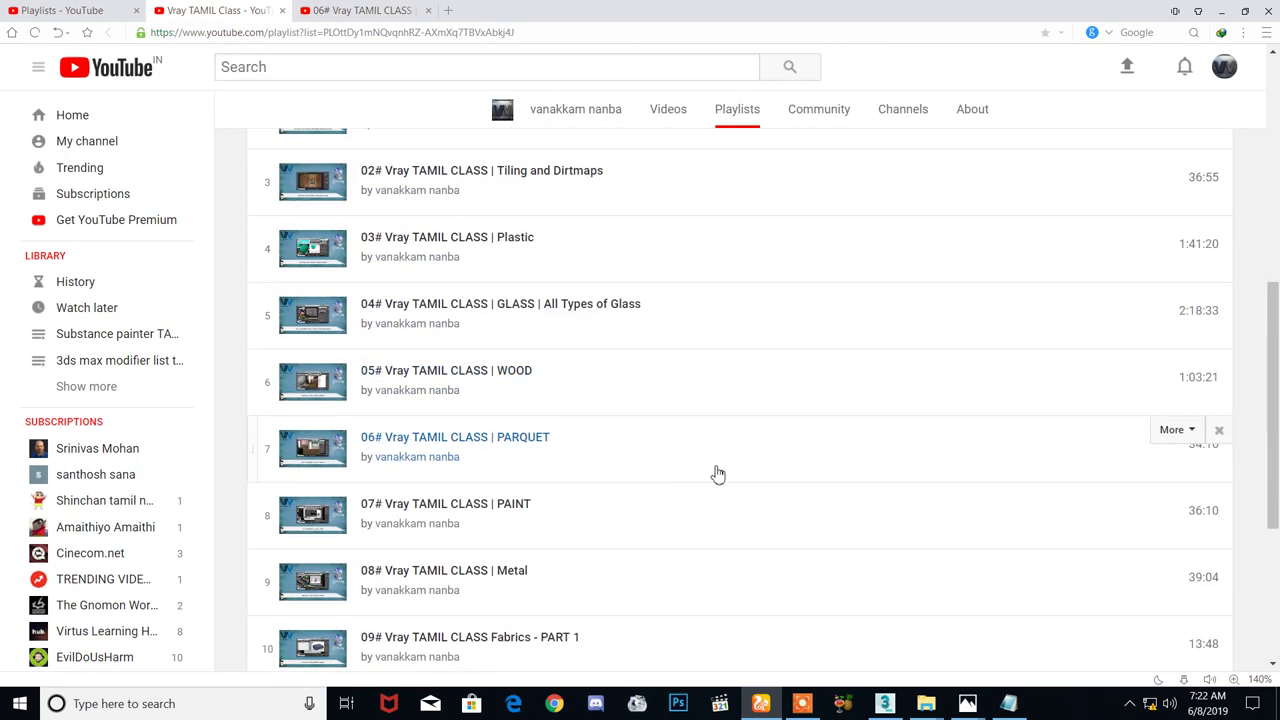
scroll(729, 420, up, 1)
scroll(749, 414, up, 1)
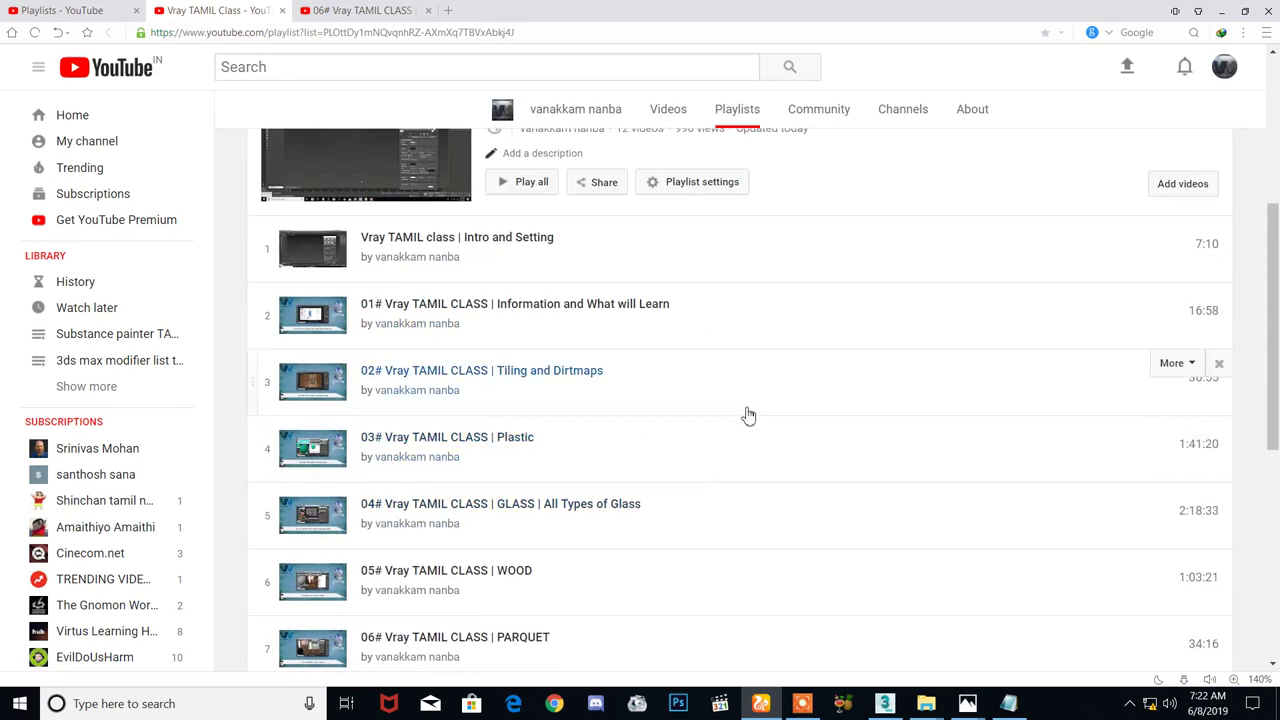
scroll(742, 431, down, 1)
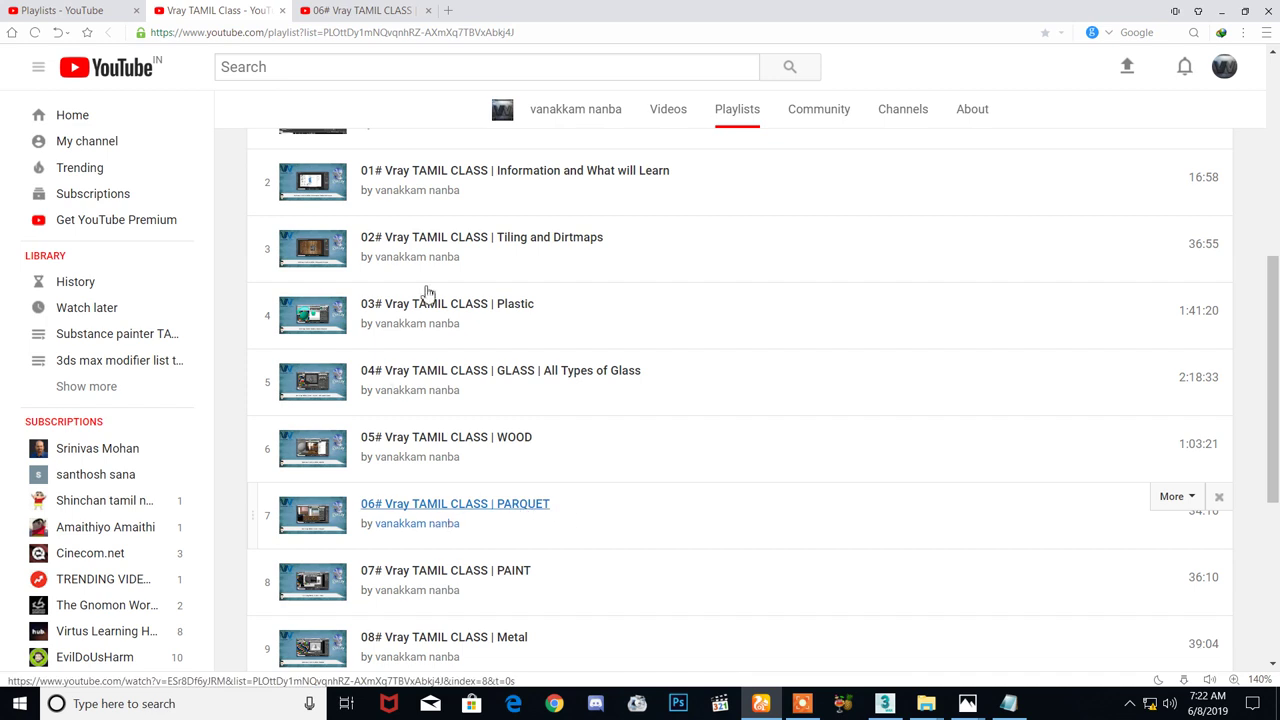
Skim the part of the 06# Vray TAMIL CLASS PARQUET video that fills line shapes with wood textures, and return to 3ds Max
click(388, 9)
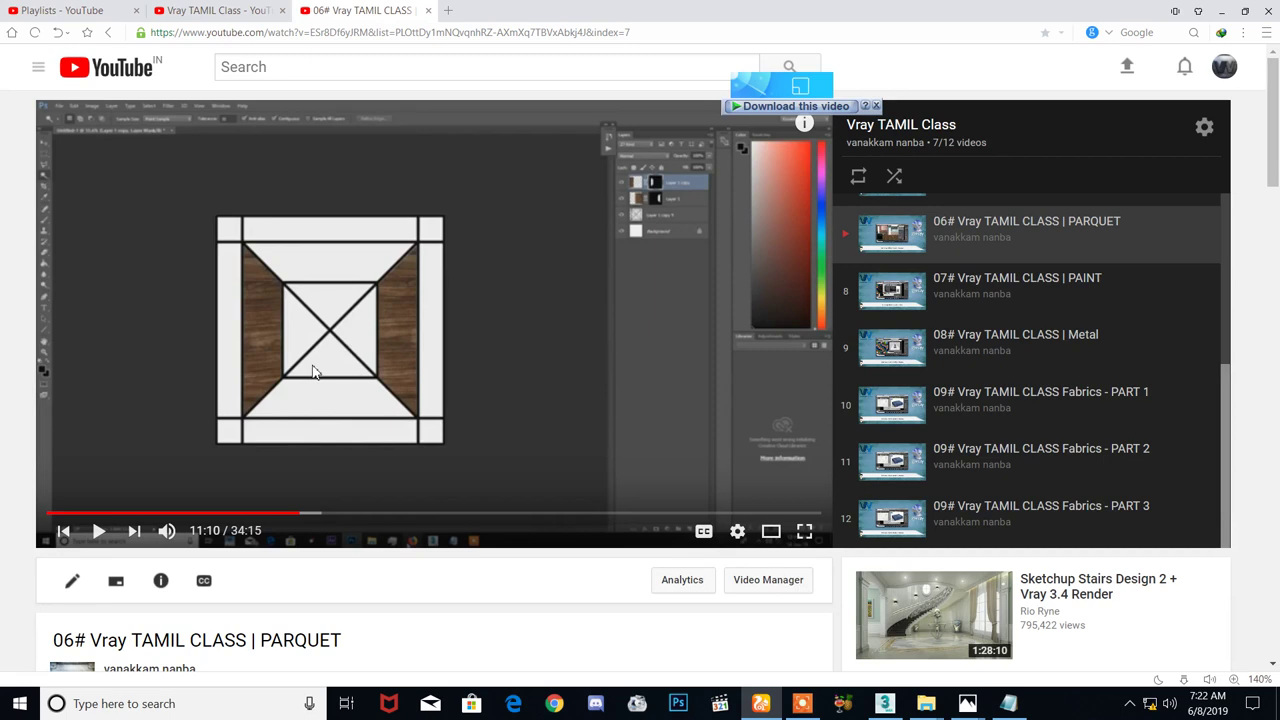
click(313, 372)
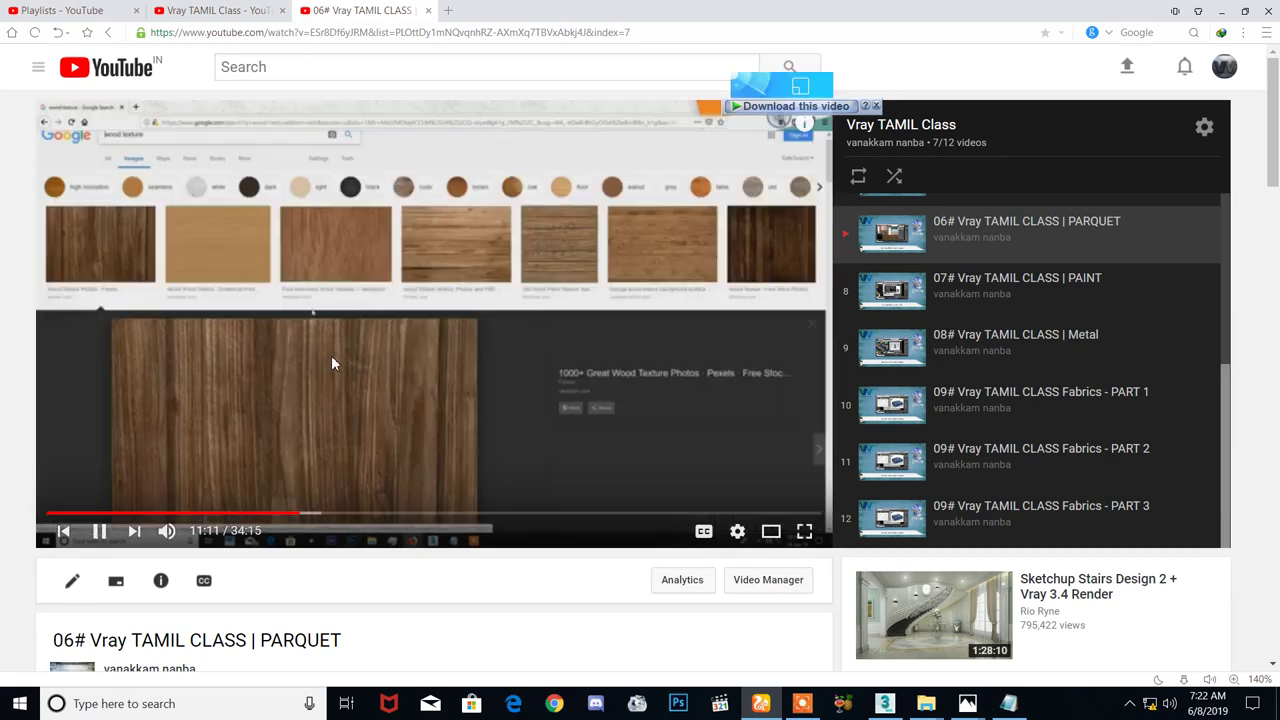
key(Right)
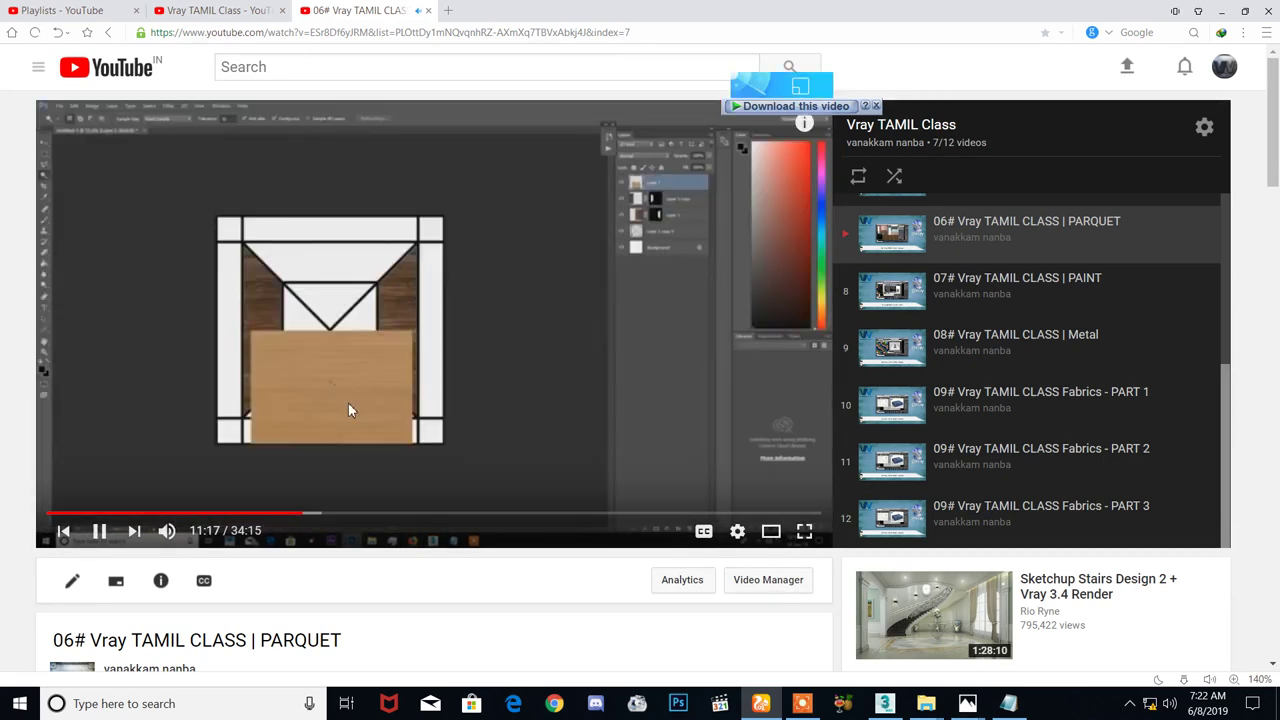
key(Right)
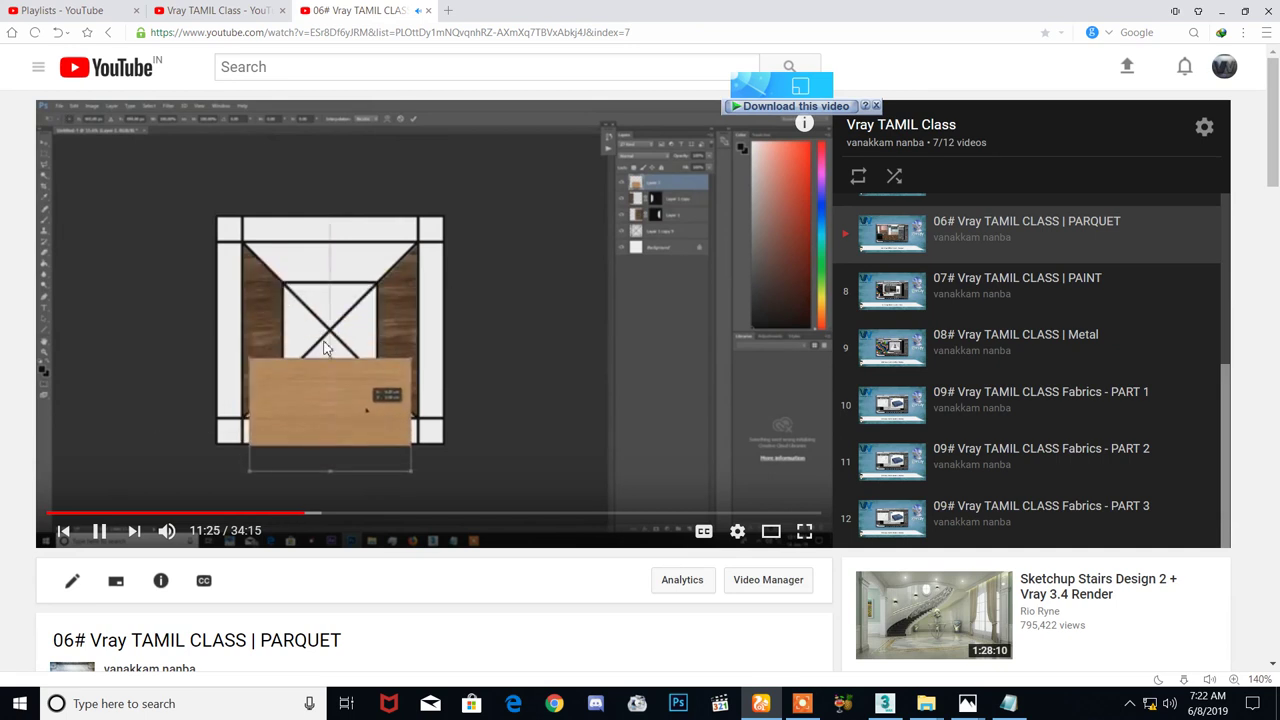
key(Right)
key(Right)
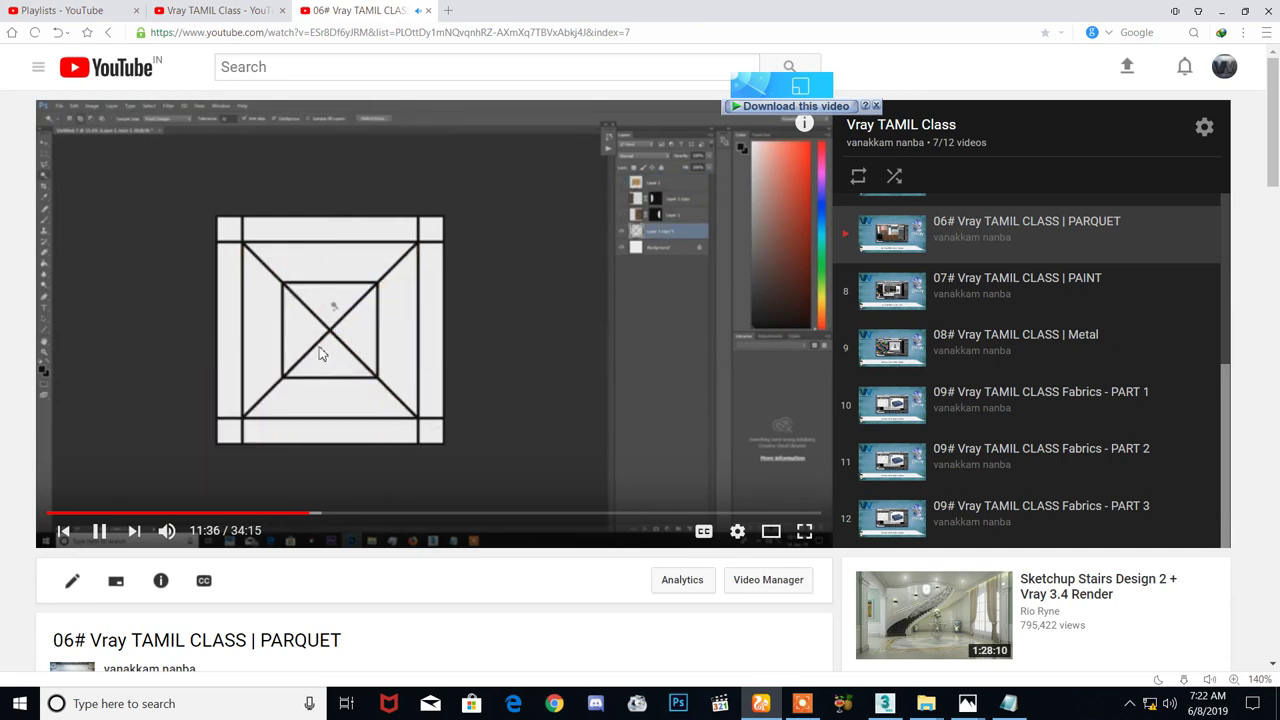
key(Right)
key(Right)
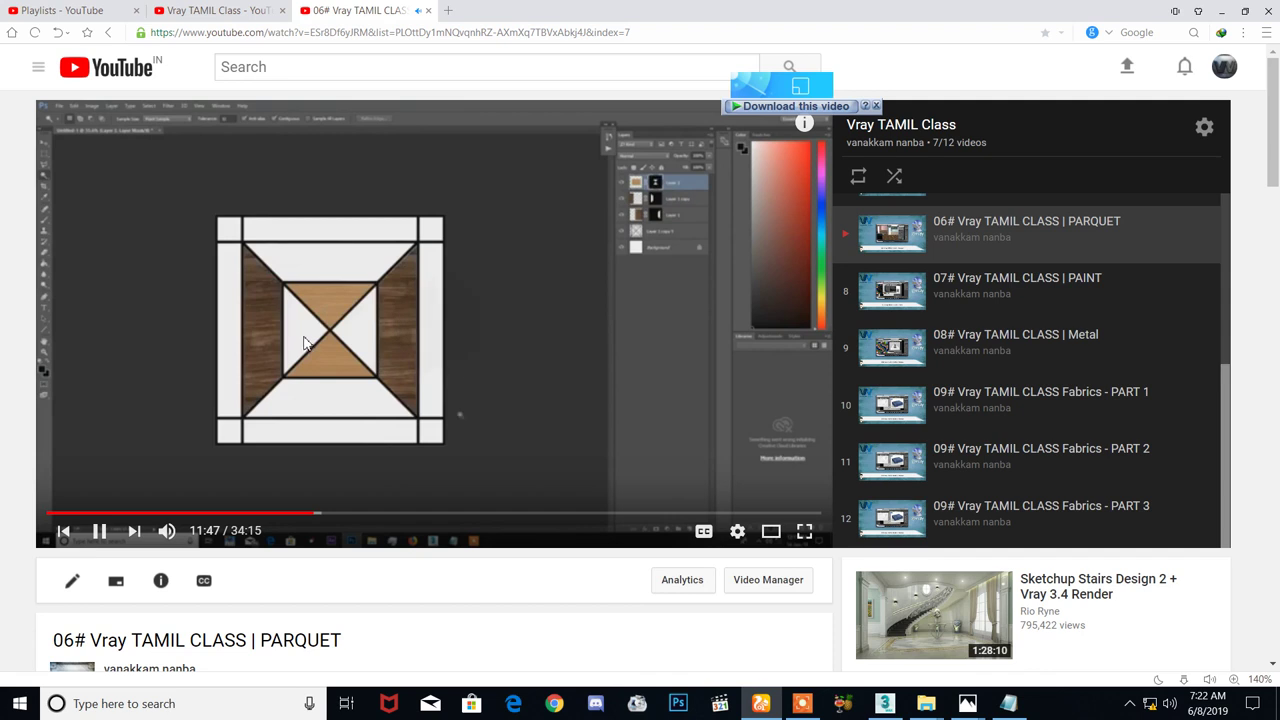
key(Right)
key(Right)
key(Right)
key(Right)
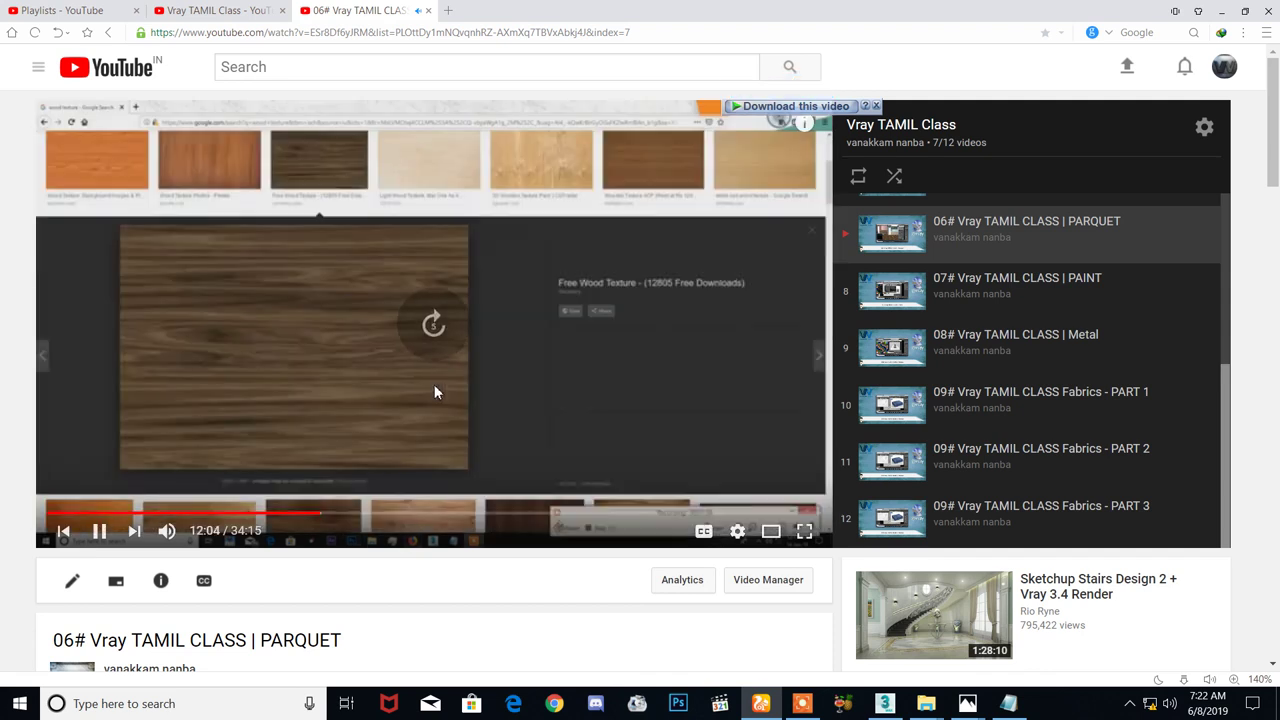
key(Right)
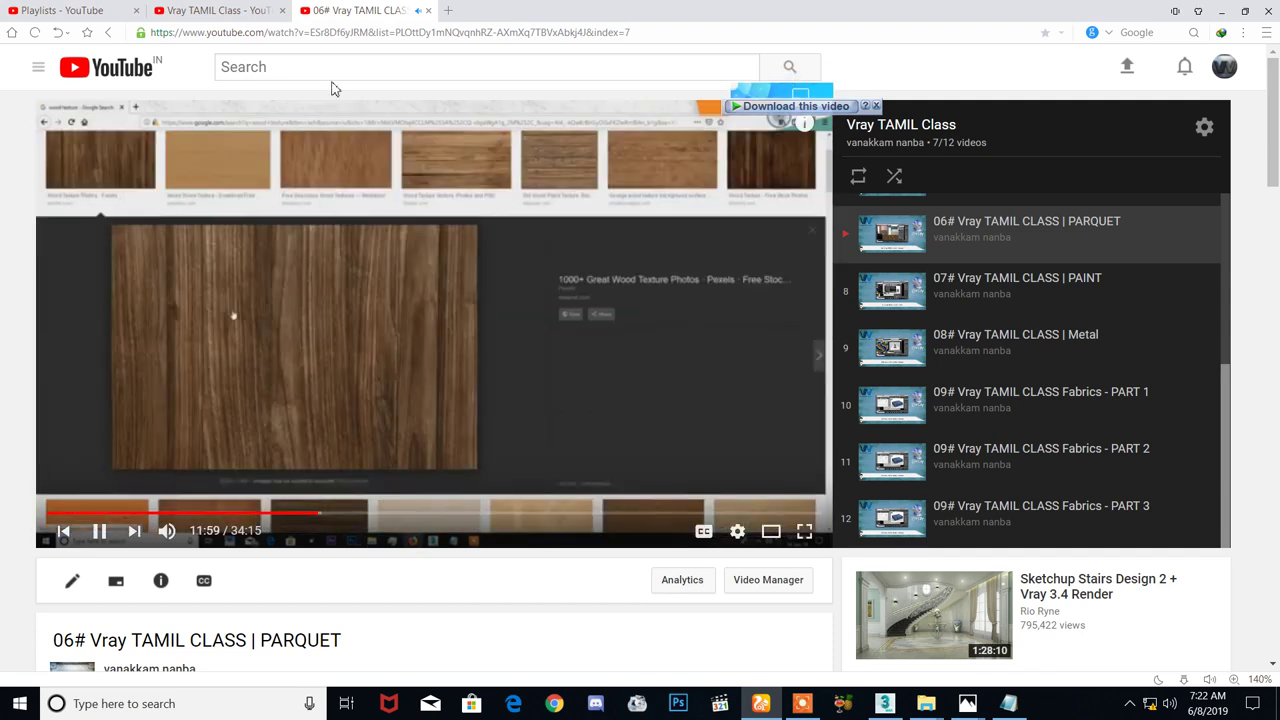
click(363, 340)
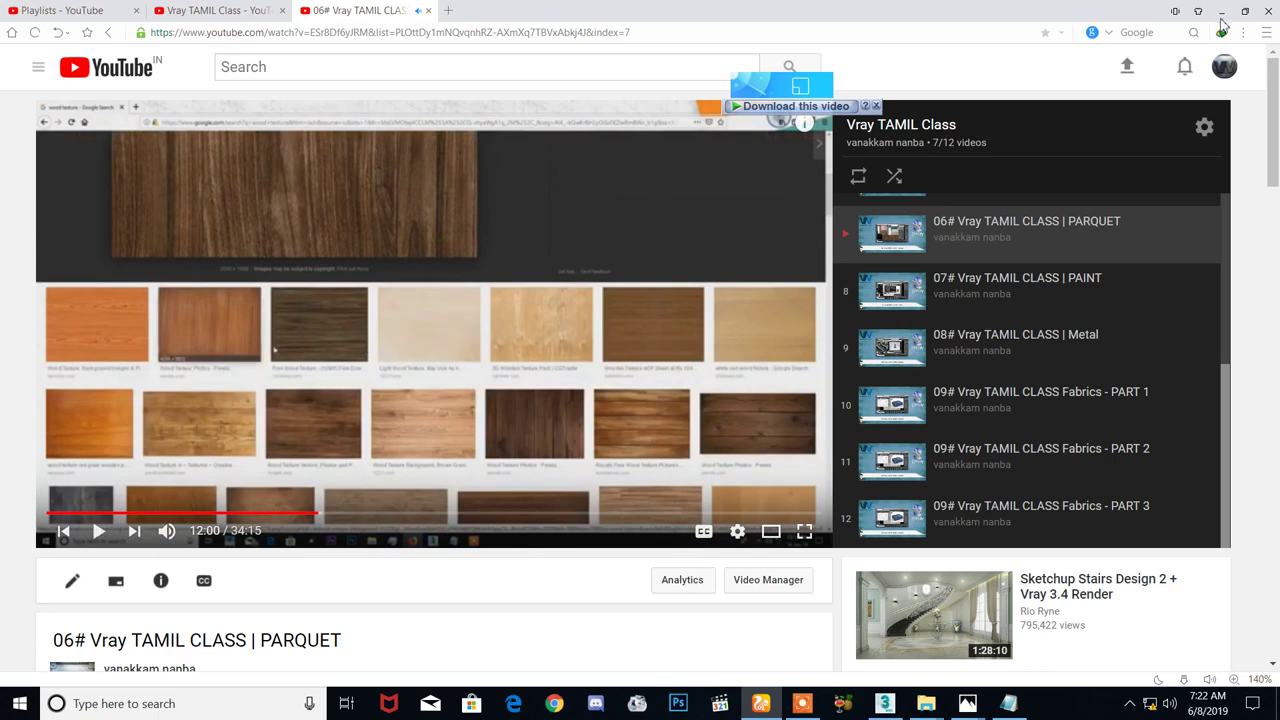
click(1221, 14)
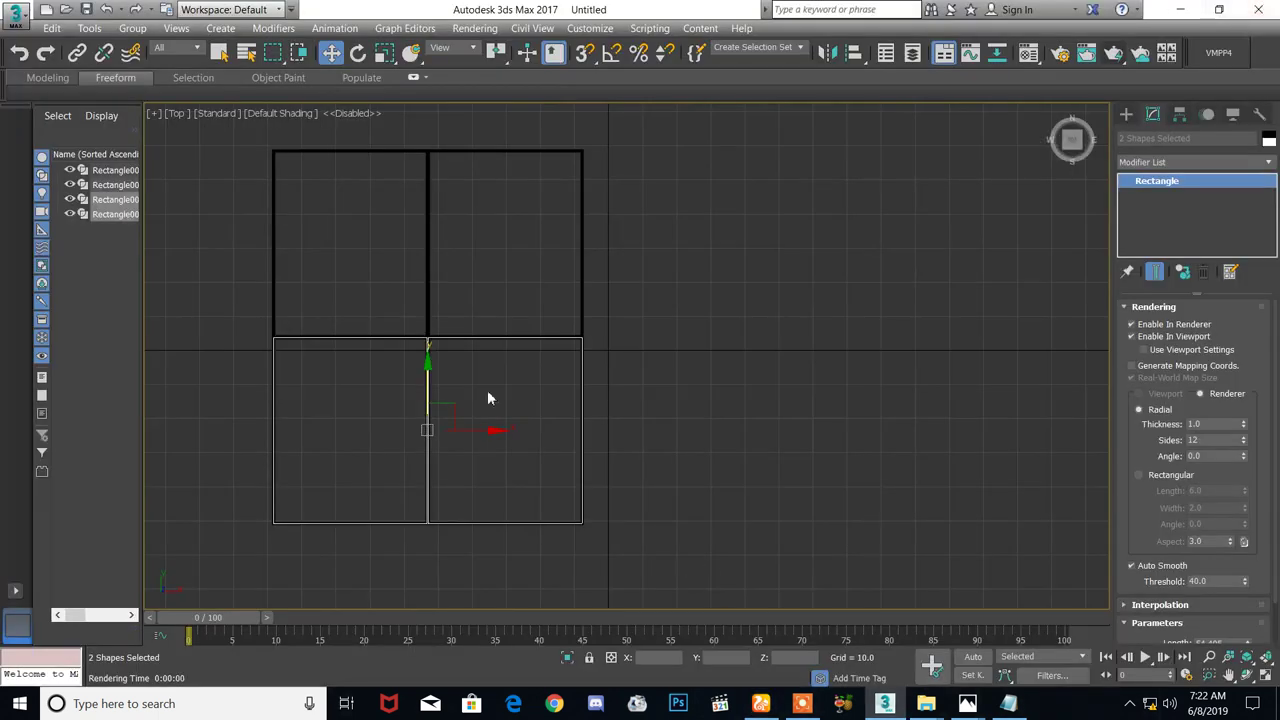
Delete all the rectangles from the scene and switch the viewport to Perspective
drag(248, 435, 250, 427)
key(Delete)
scroll(616, 376, down, 2)
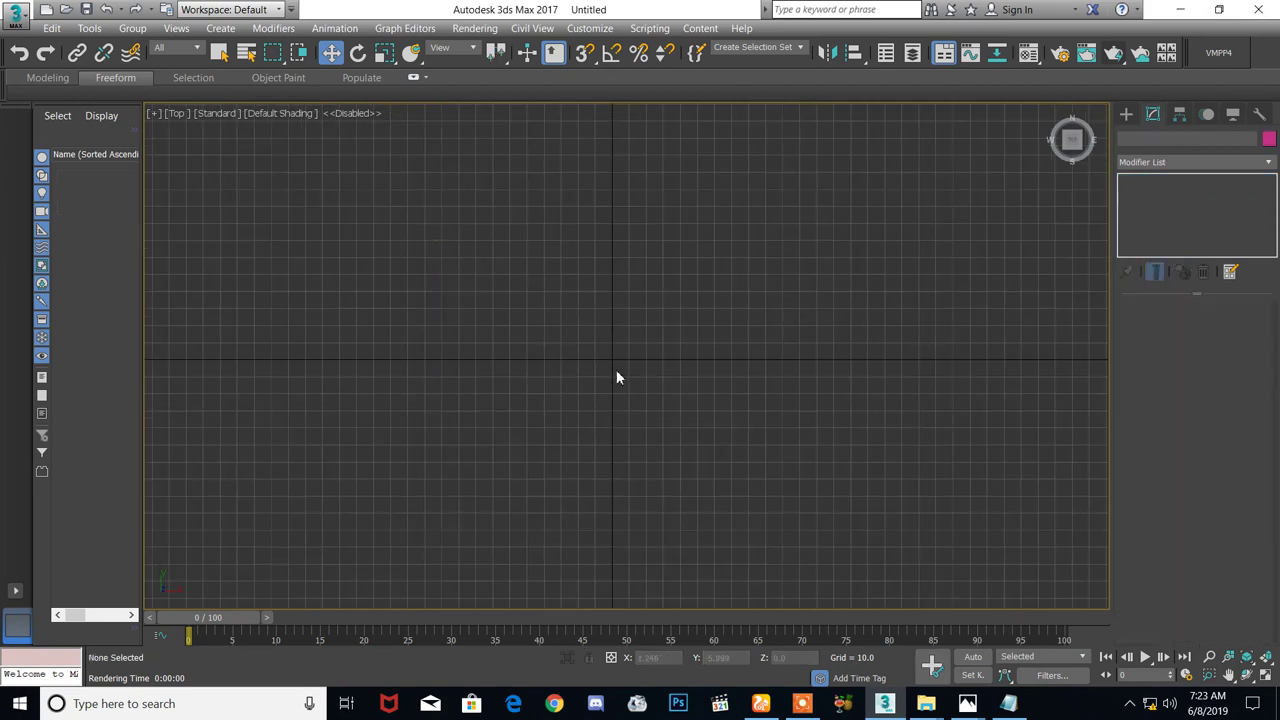
key(p)
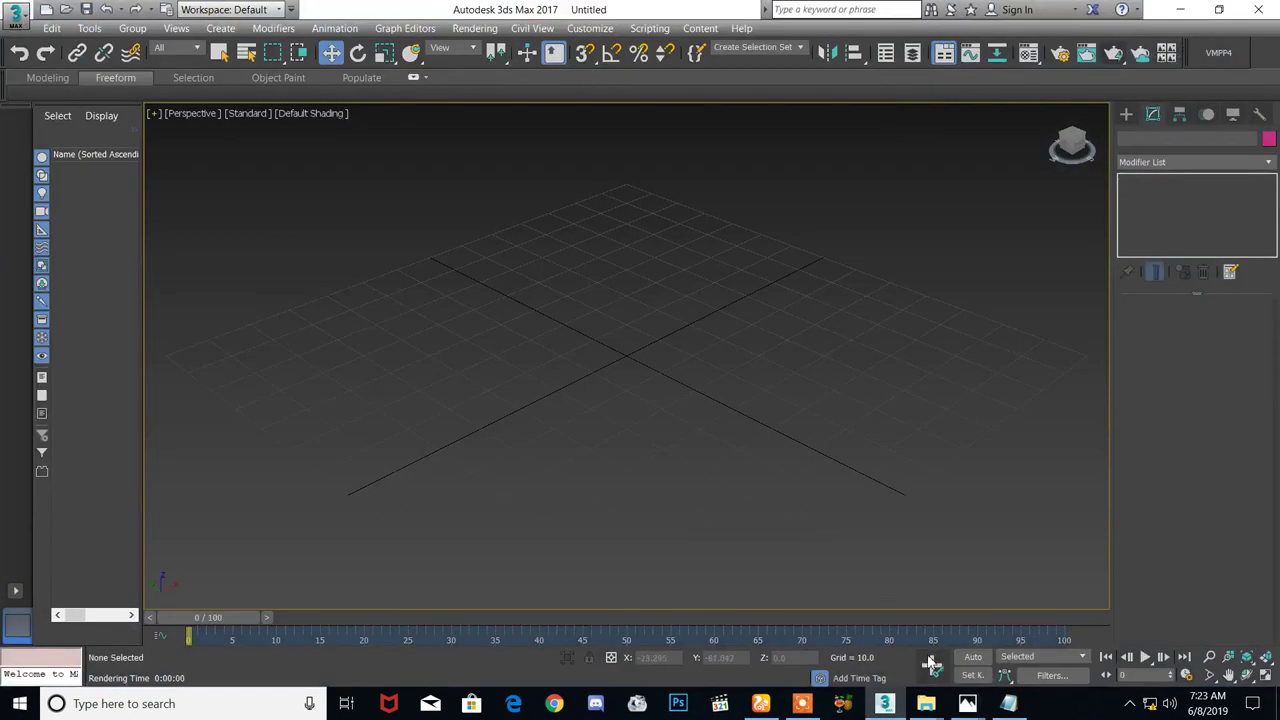
Bring up the line.JPG tile-line reference image from the open Photos windows
mouse_move(967, 703)
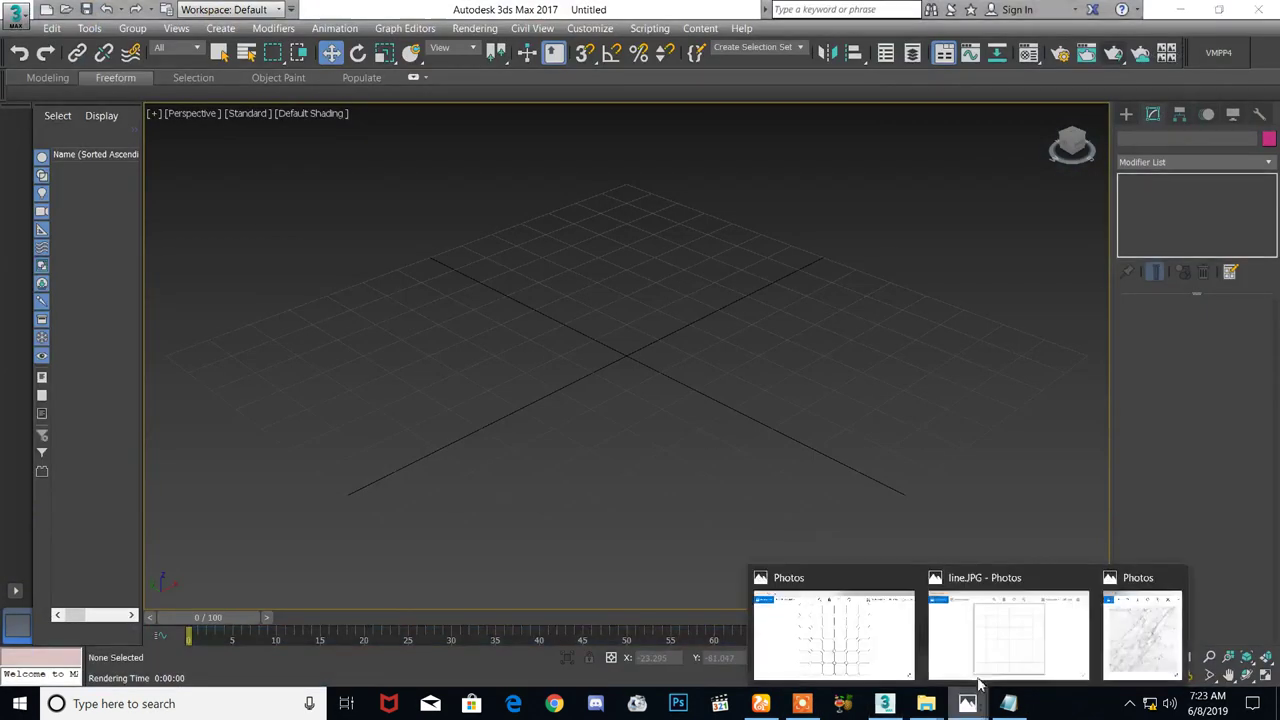
click(1006, 625)
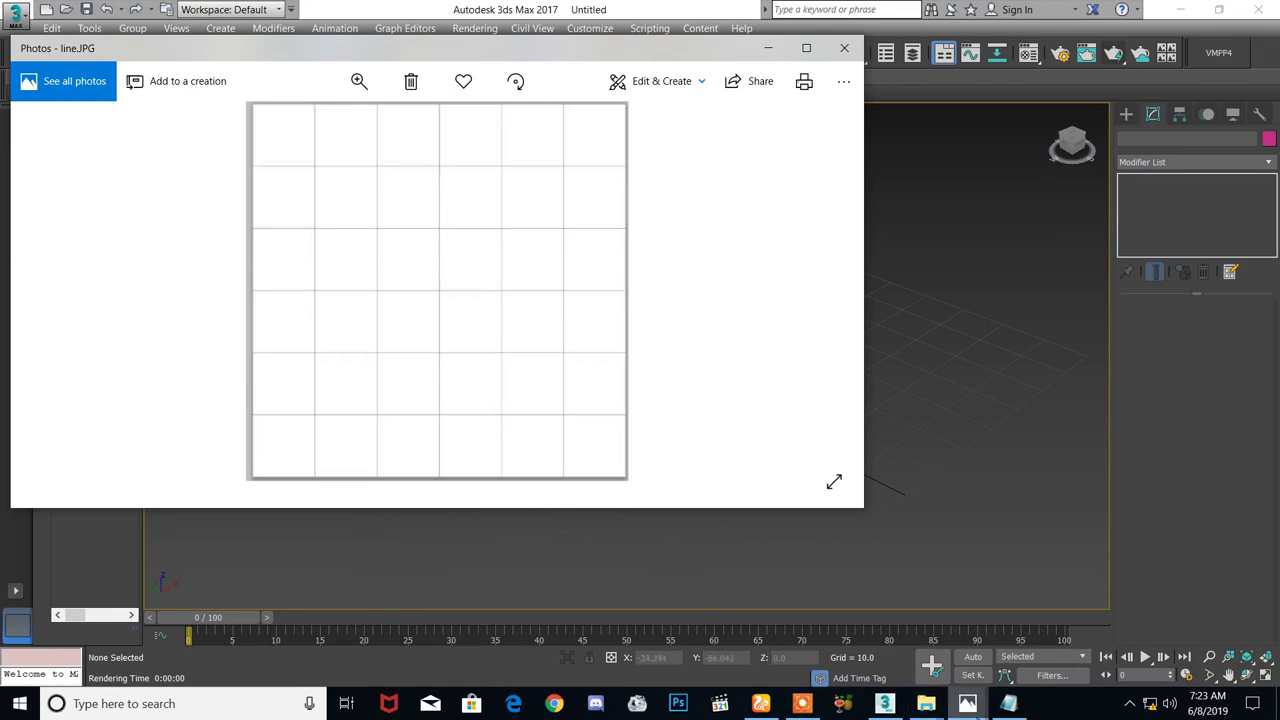
Open 60x60_bianco_carrara.png from the Marble texture folder, examine its tiles and joint lines enlarged, and put the image away
mouse_move(967, 703)
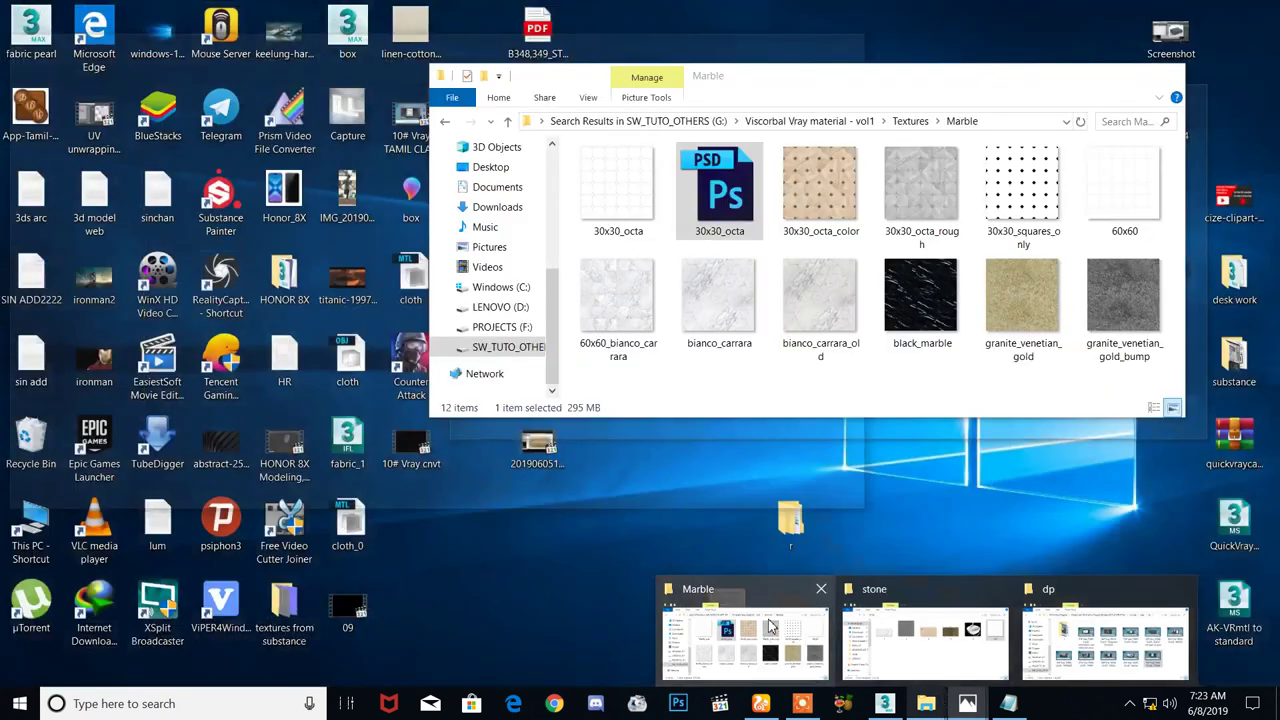
click(745, 640)
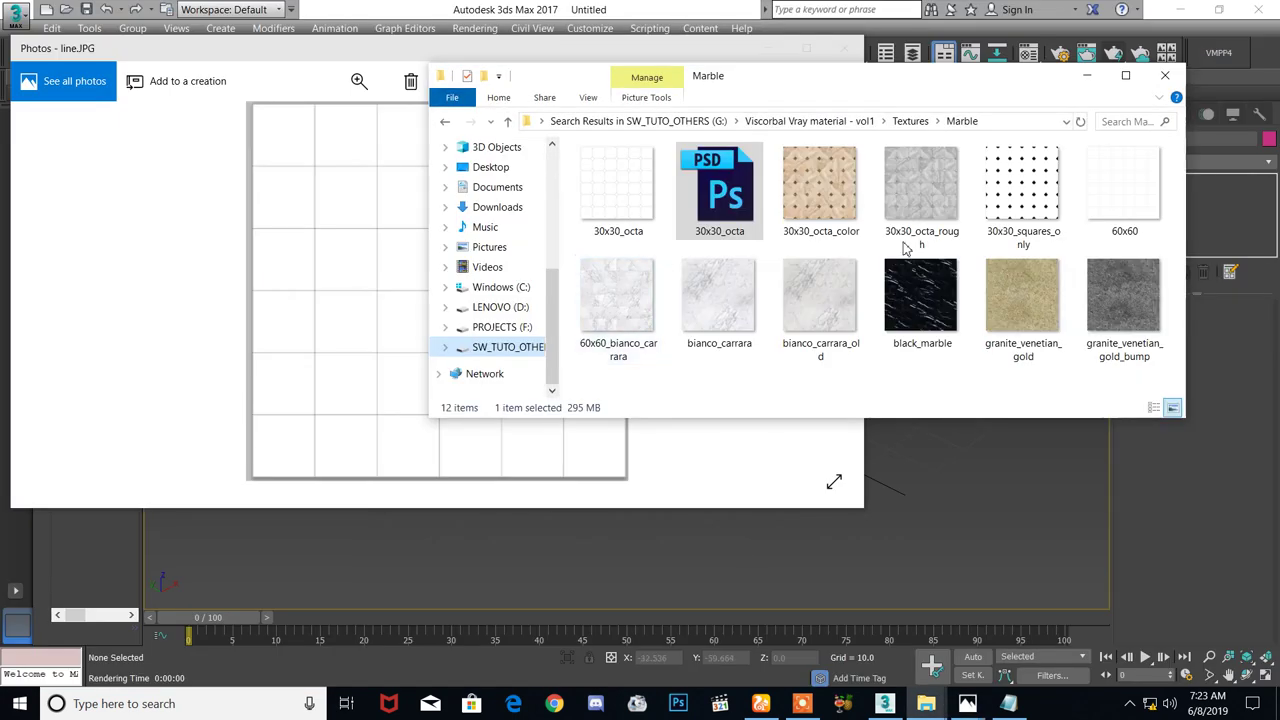
click(645, 312)
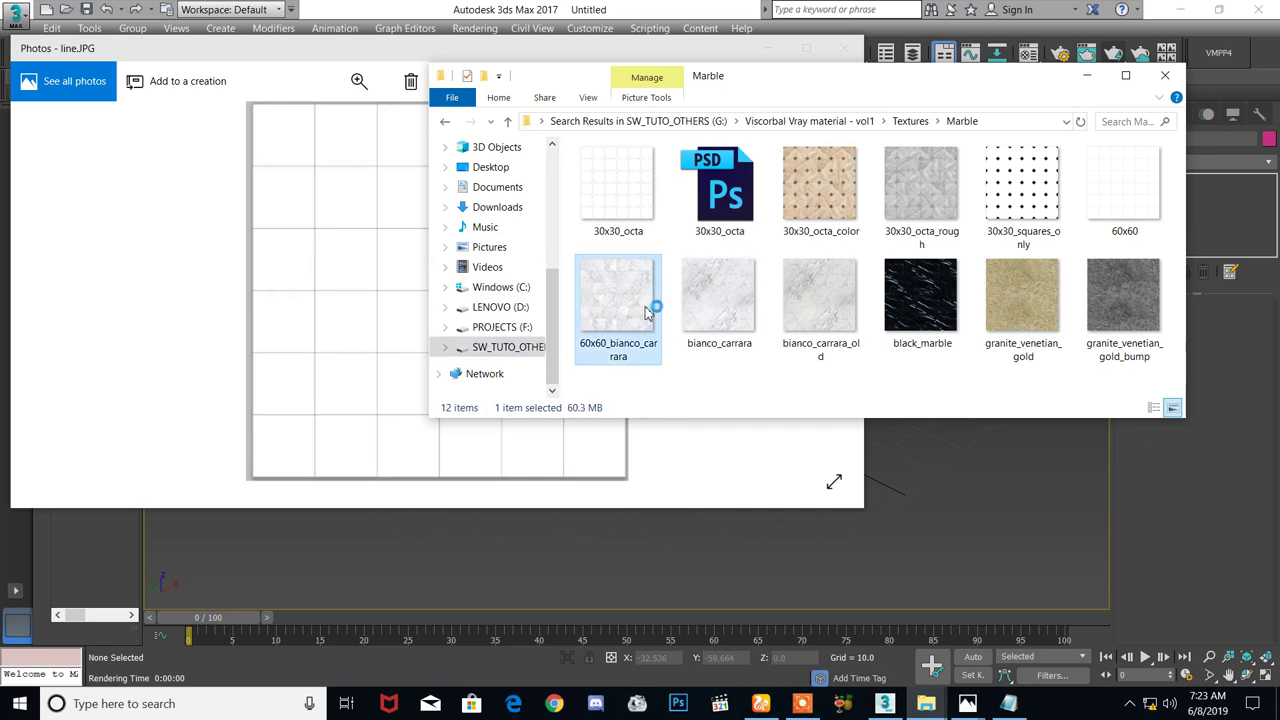
double_click(645, 312)
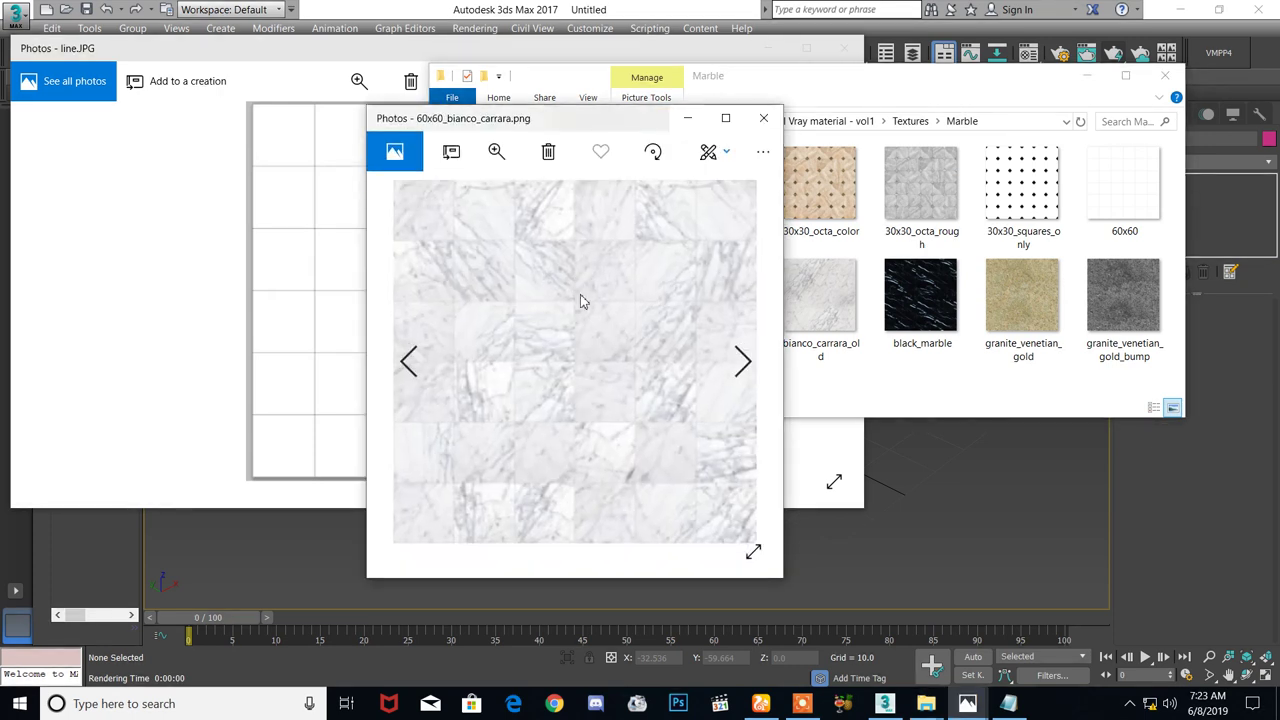
click(725, 118)
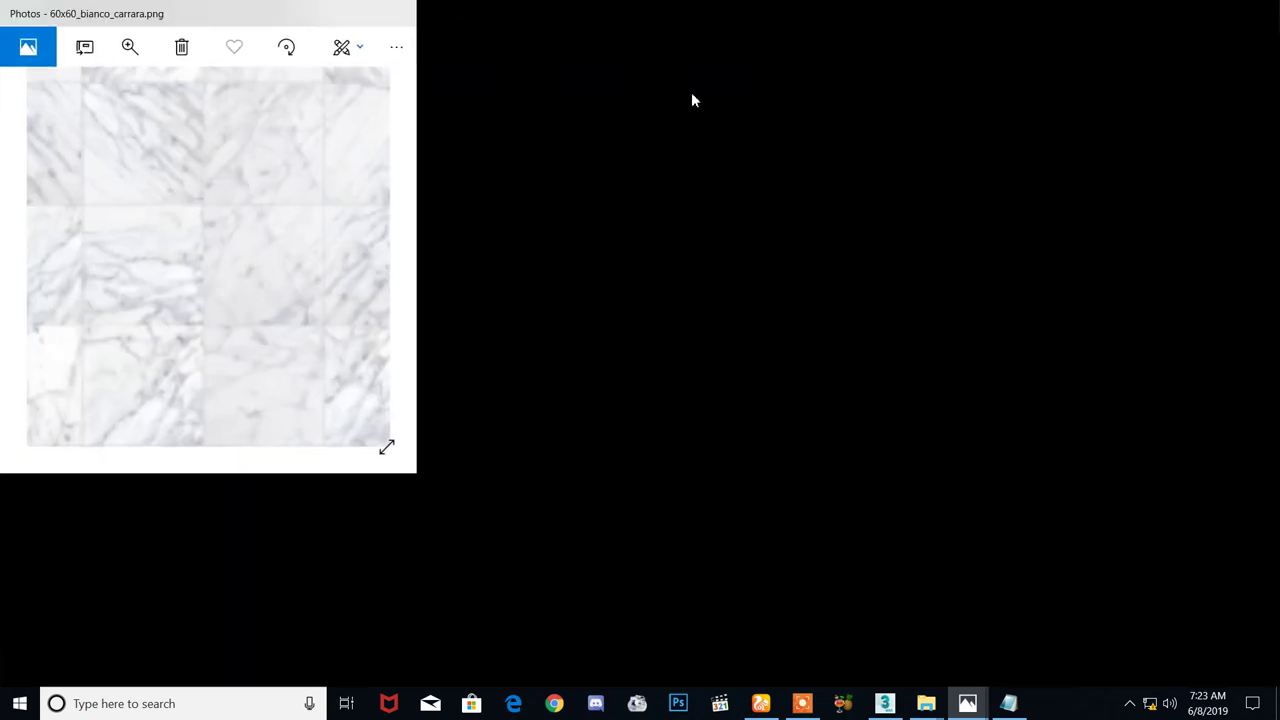
scroll(594, 295, up, 2)
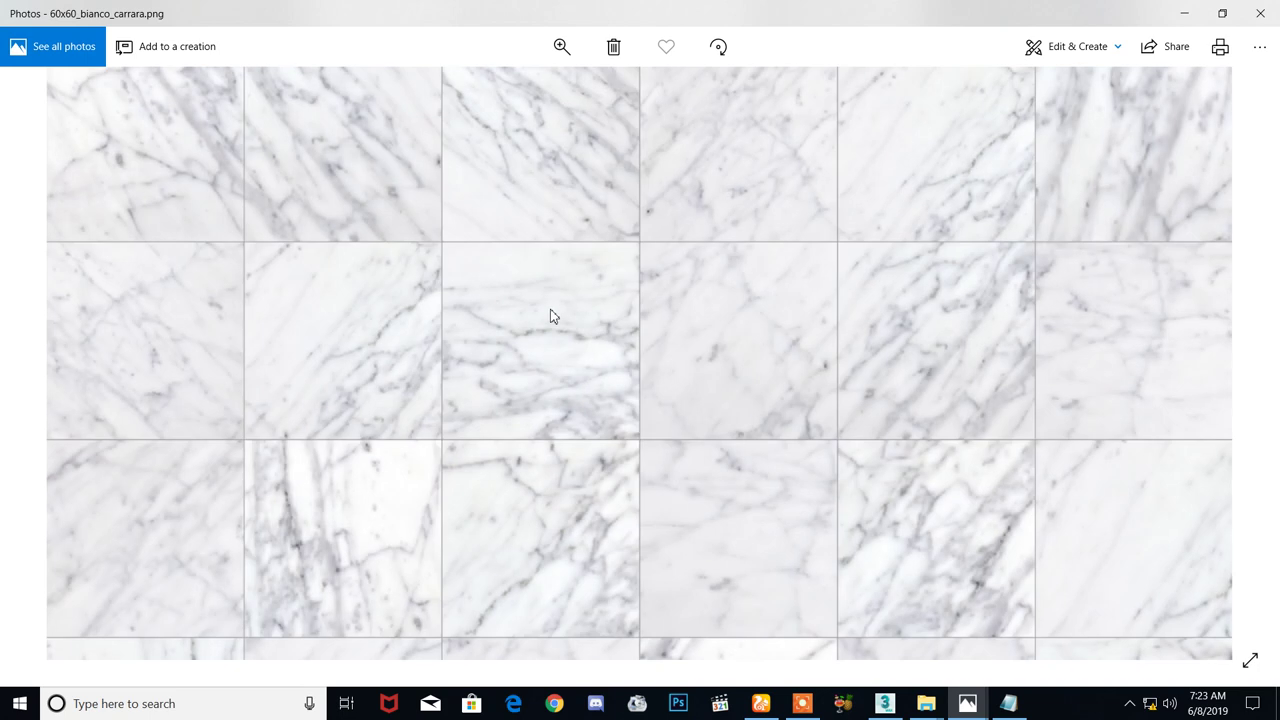
drag(563, 333, 570, 471)
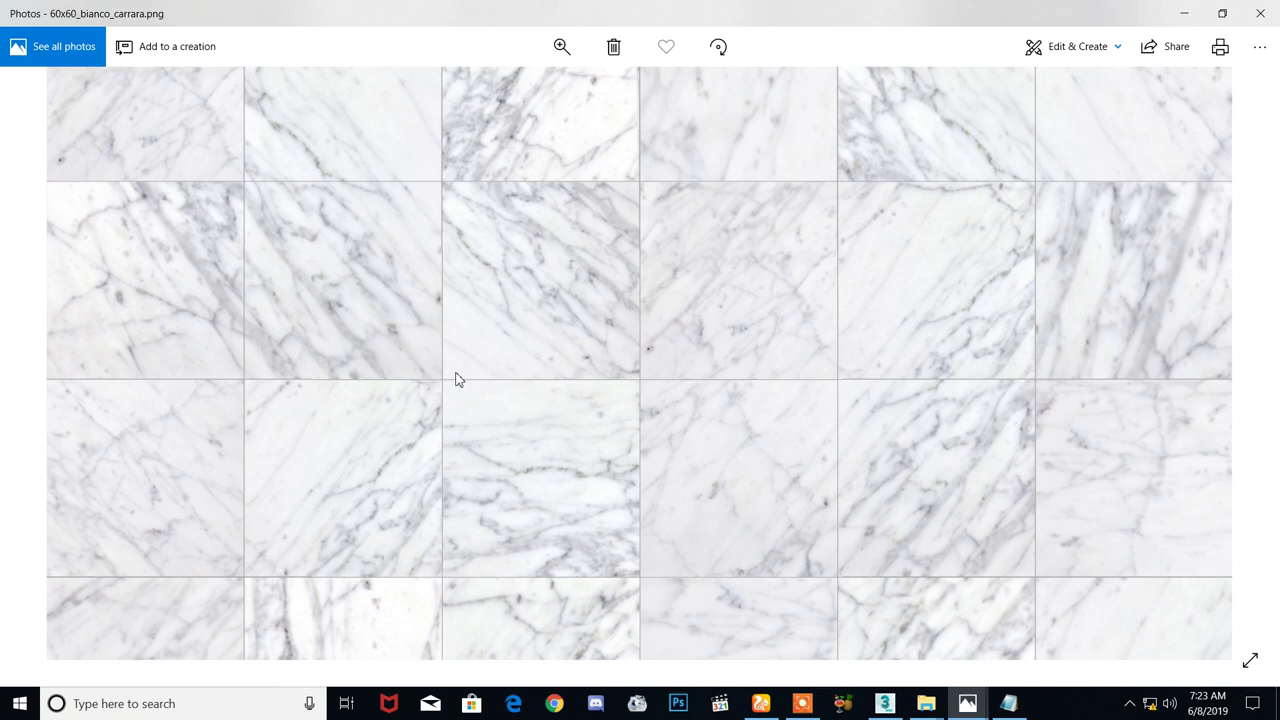
ctrl+scroll(455, 379, up, 3)
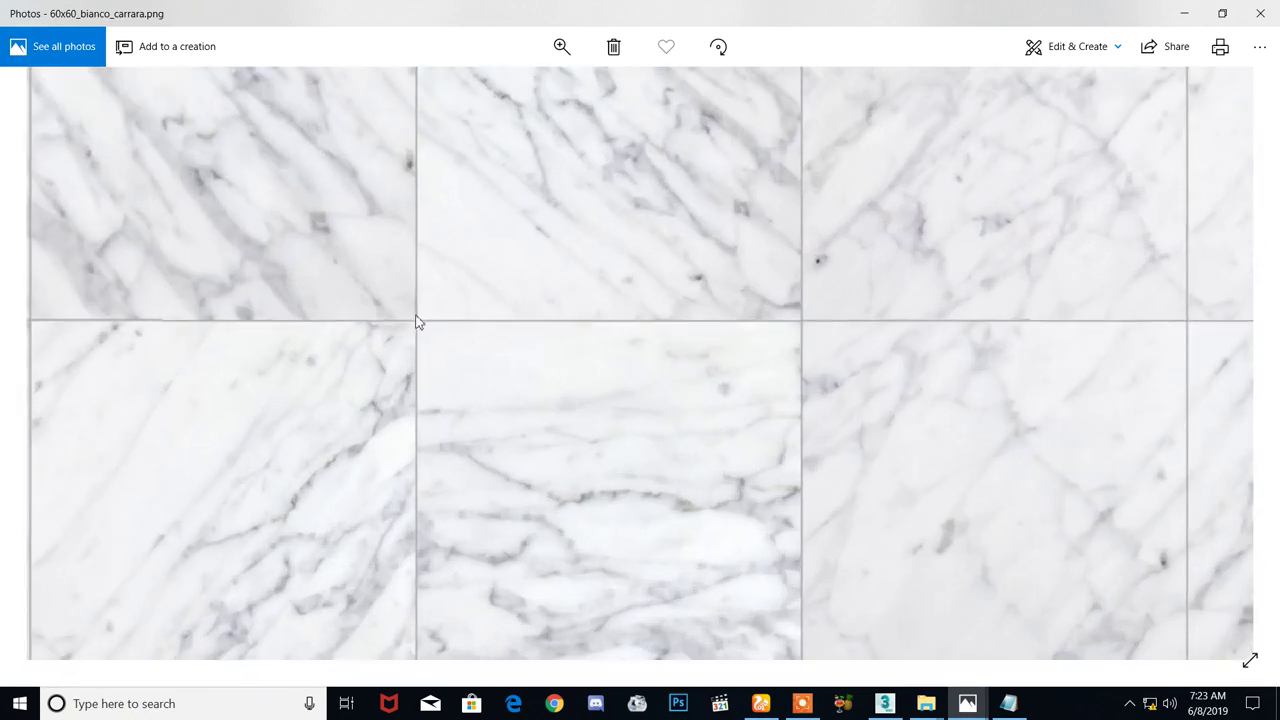
ctrl+scroll(640, 462, down, 4)
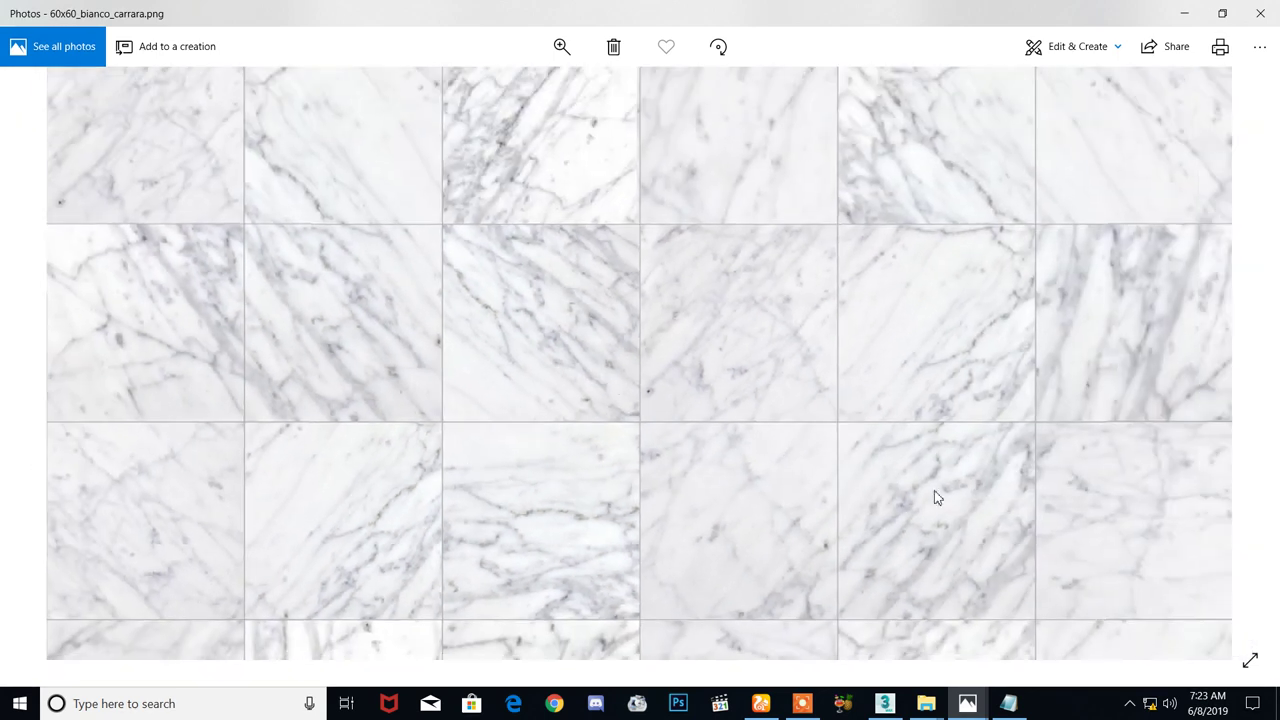
scroll(930, 490, down, 2)
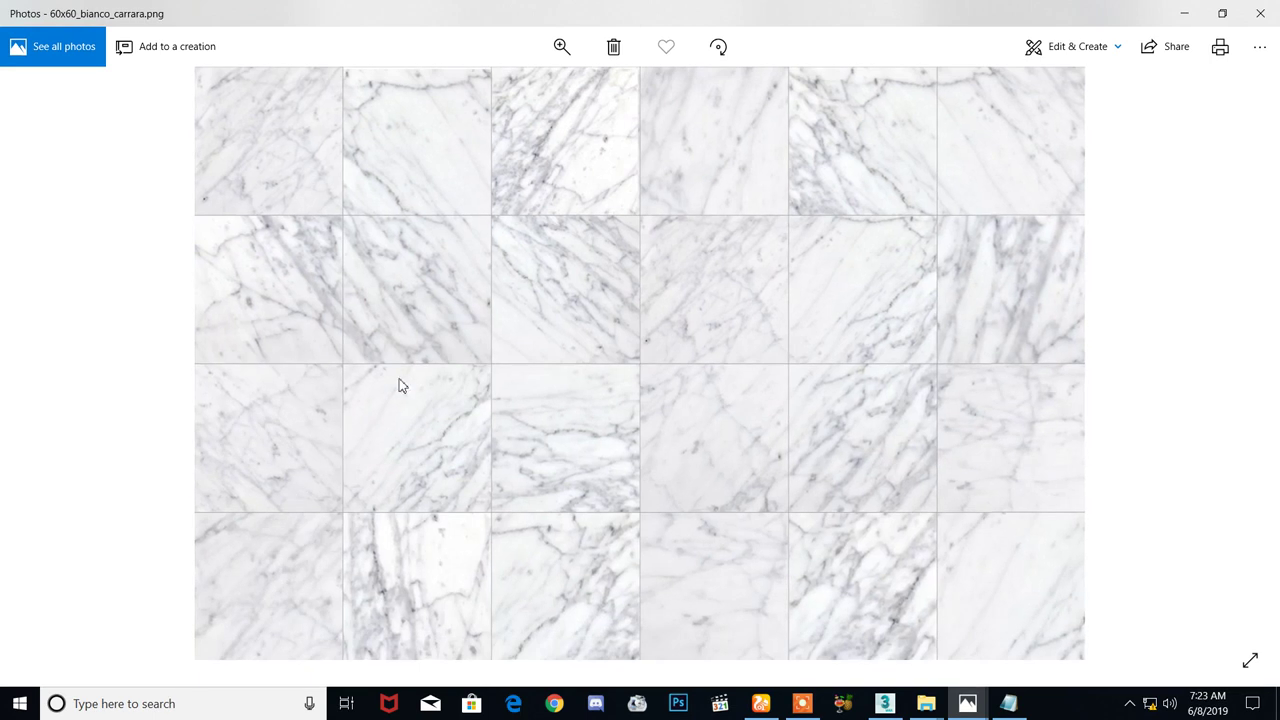
click(1182, 19)
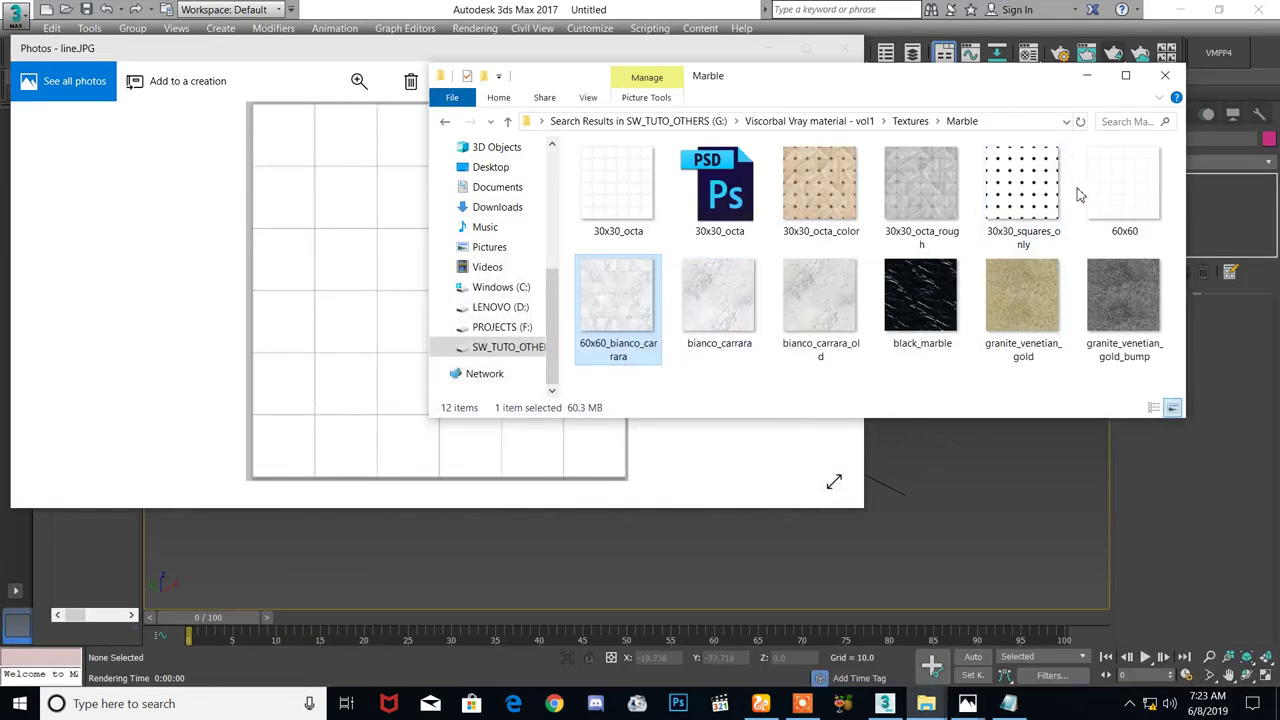
View the line pattern in 60x60.png up close, then put away the image and folder windows to return to 3ds Max
double_click(1135, 205)
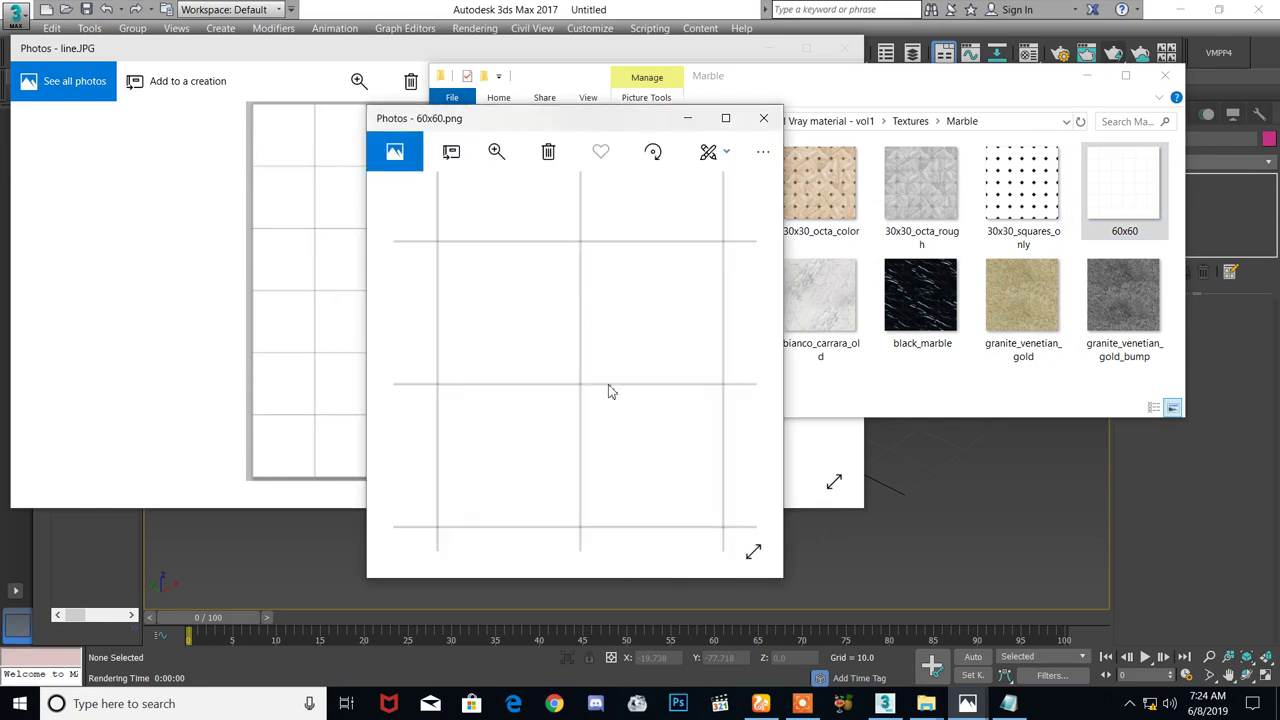
scroll(495, 405, up, 2)
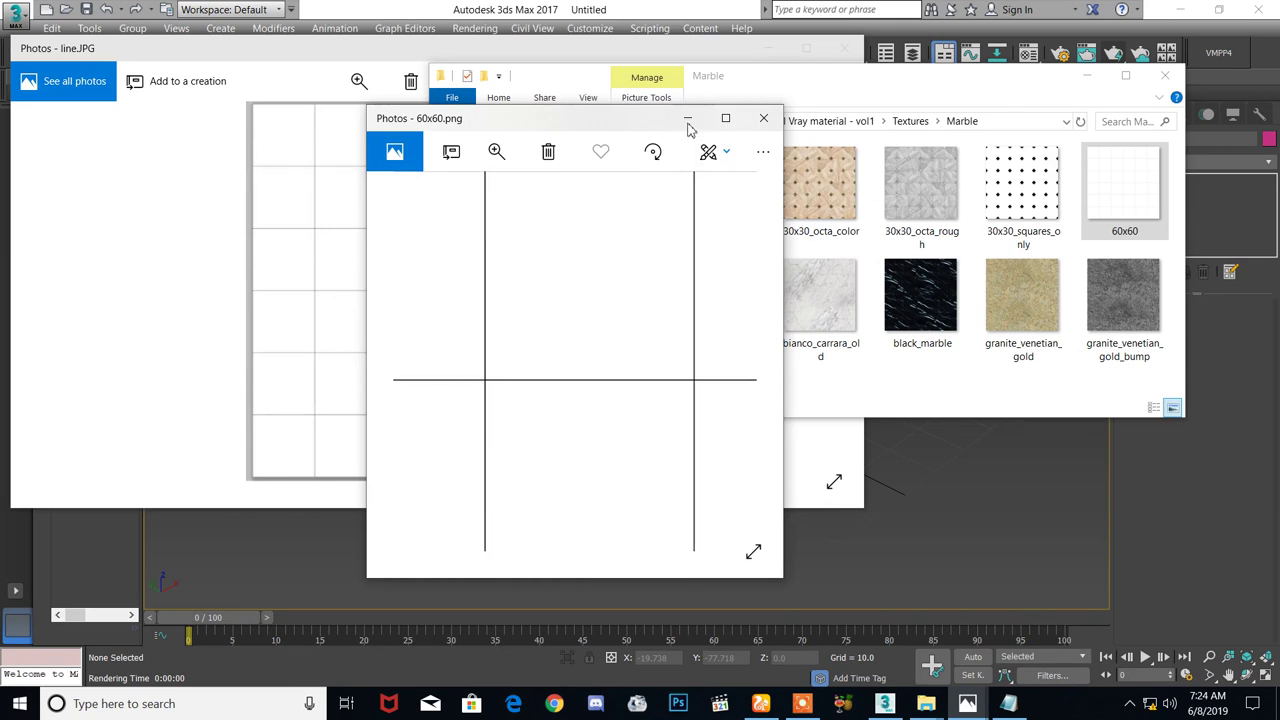
ctrl+scroll(620, 288, down, 3)
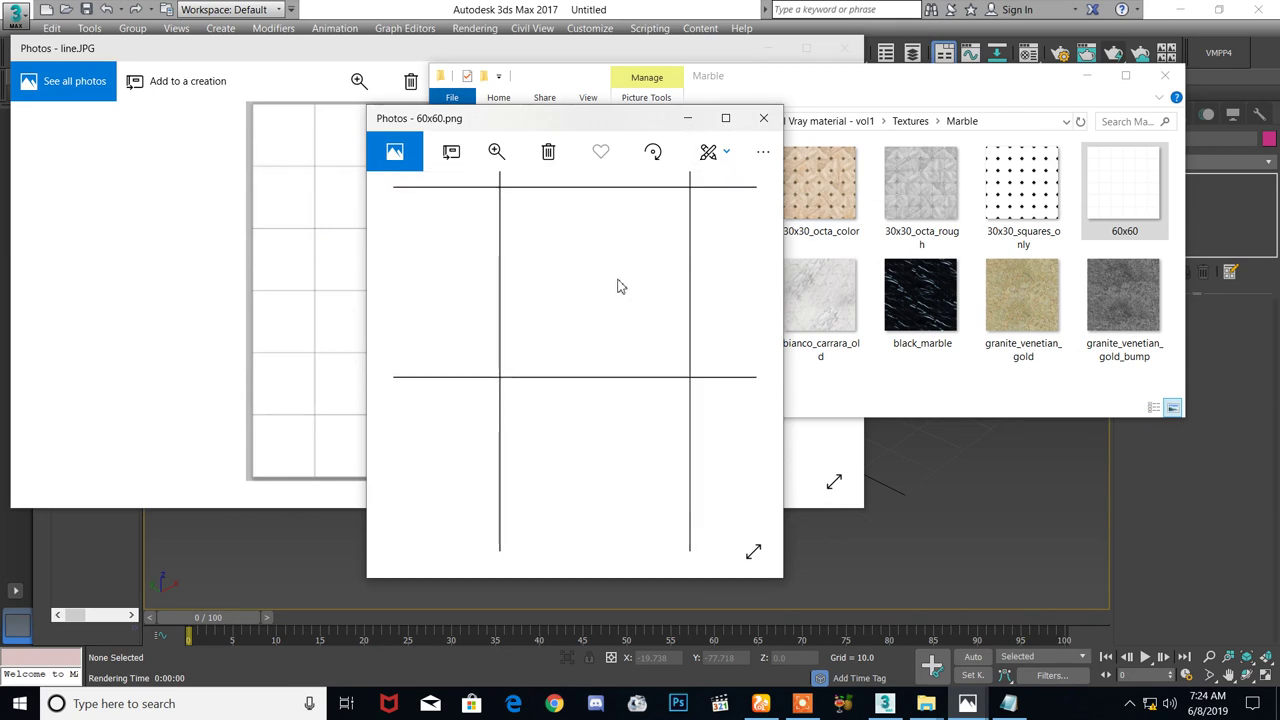
click(688, 121)
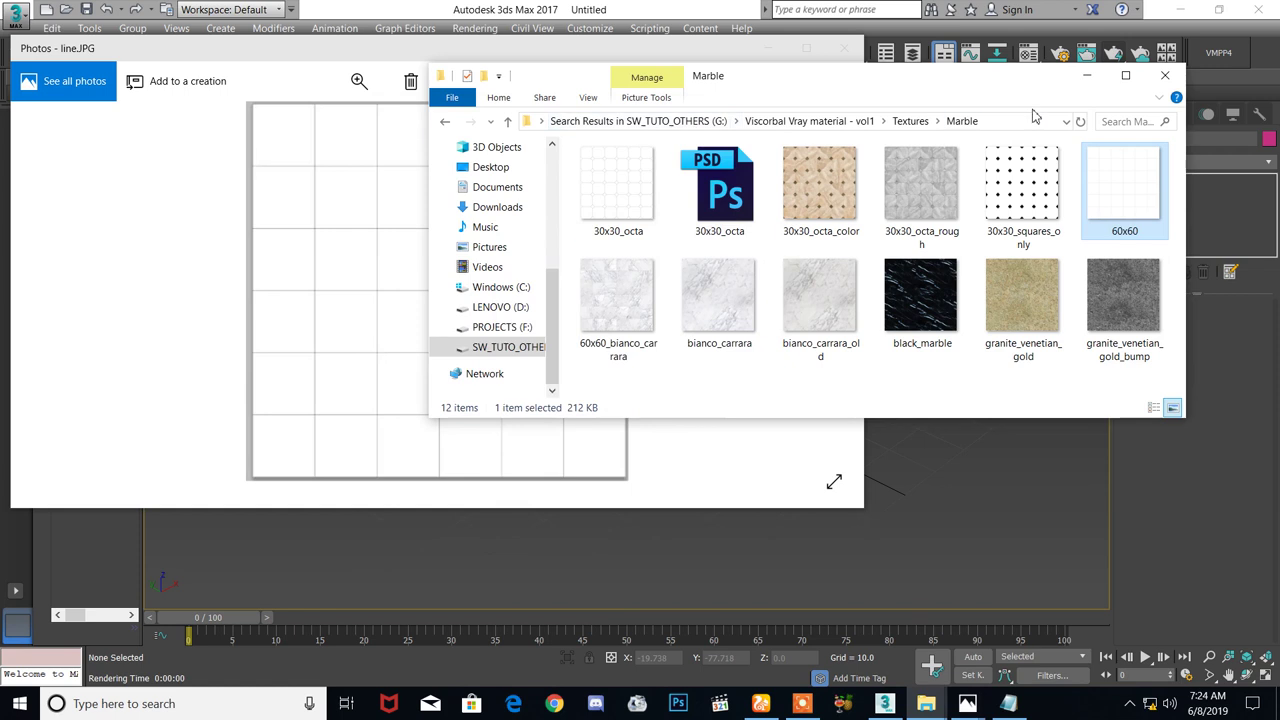
click(1087, 76)
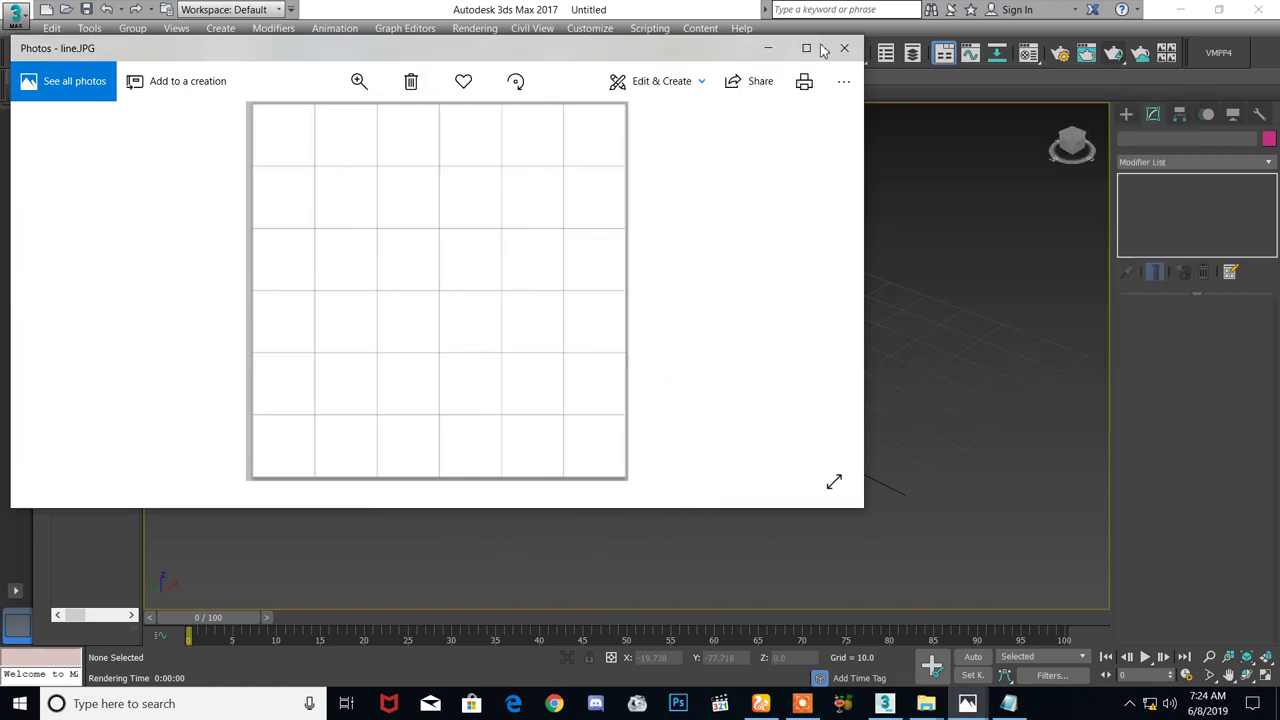
click(769, 49)
Draw a floor plane about 139 long and 142 wide, centred roughly on the grid in the Perspective view
scroll(692, 434, down, 3)
scroll(692, 434, up, 6)
scroll(622, 347, down, 3)
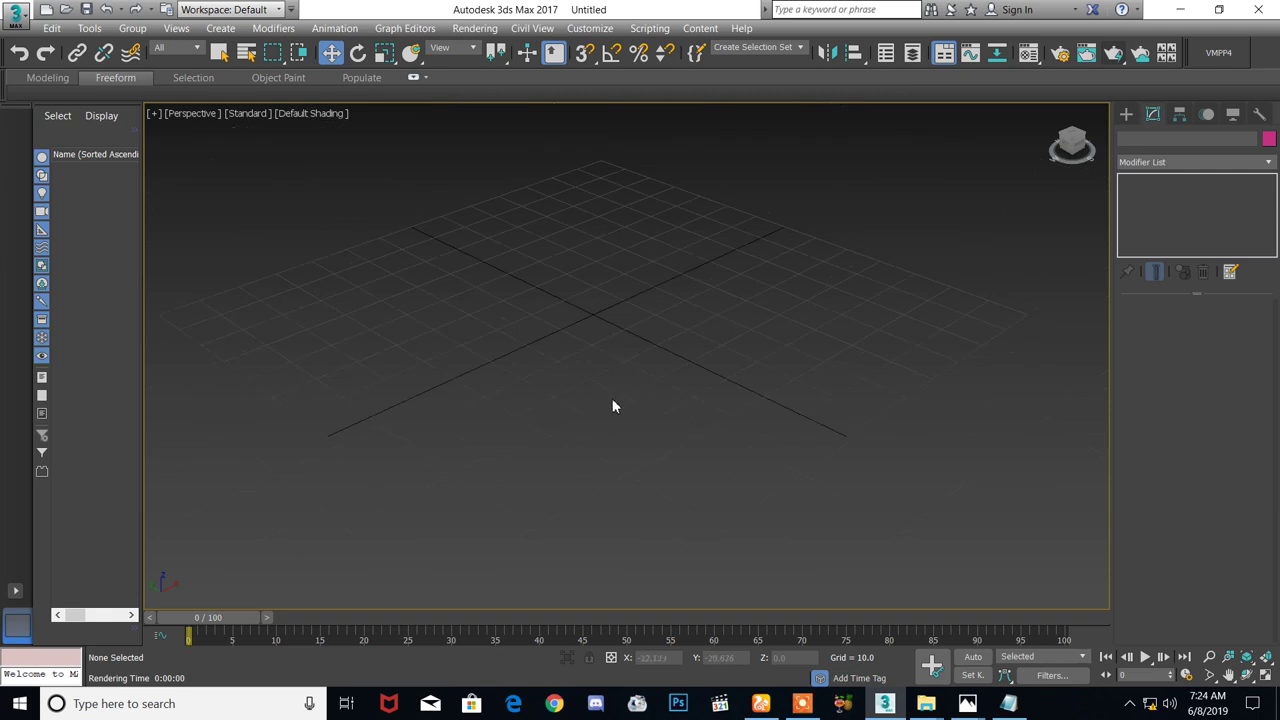
right_click(577, 399)
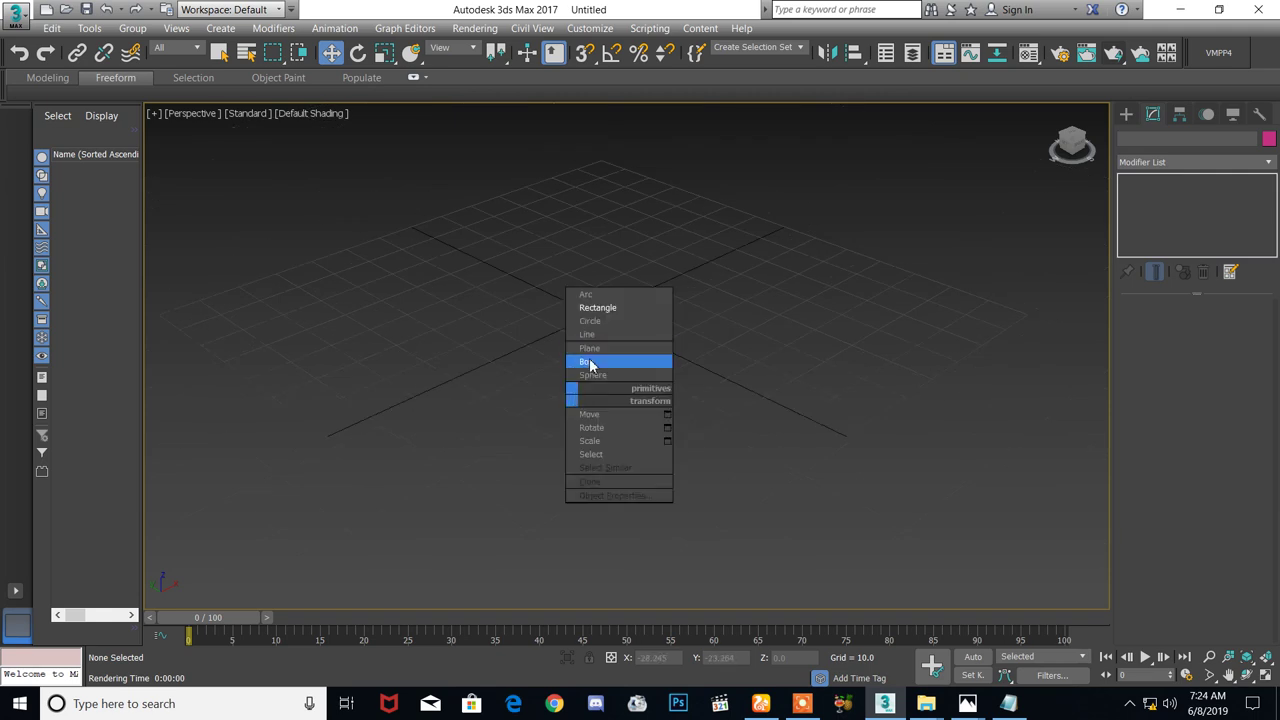
click(588, 362)
scroll(254, 357, down, 2)
drag(180, 326, 768, 323)
middle_drag(483, 369, 536, 393)
scroll(509, 382, up, 3)
scroll(500, 347, down, 3)
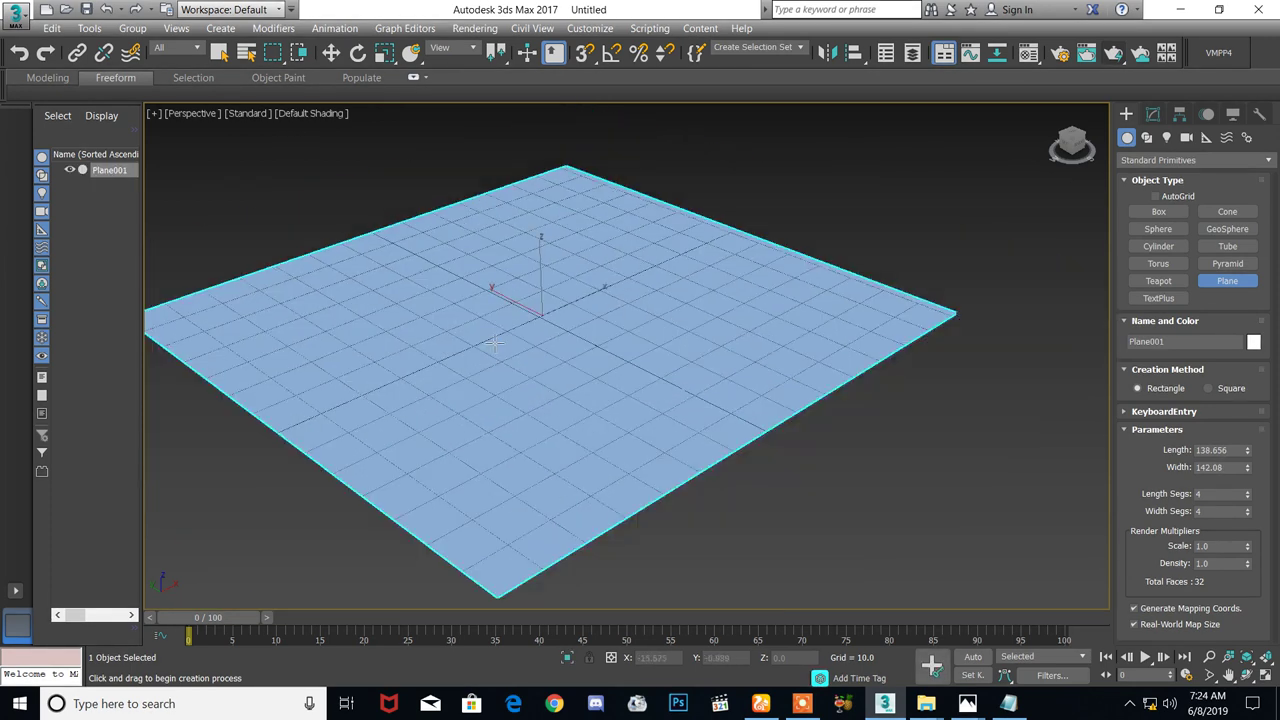
scroll(491, 354, down, 3)
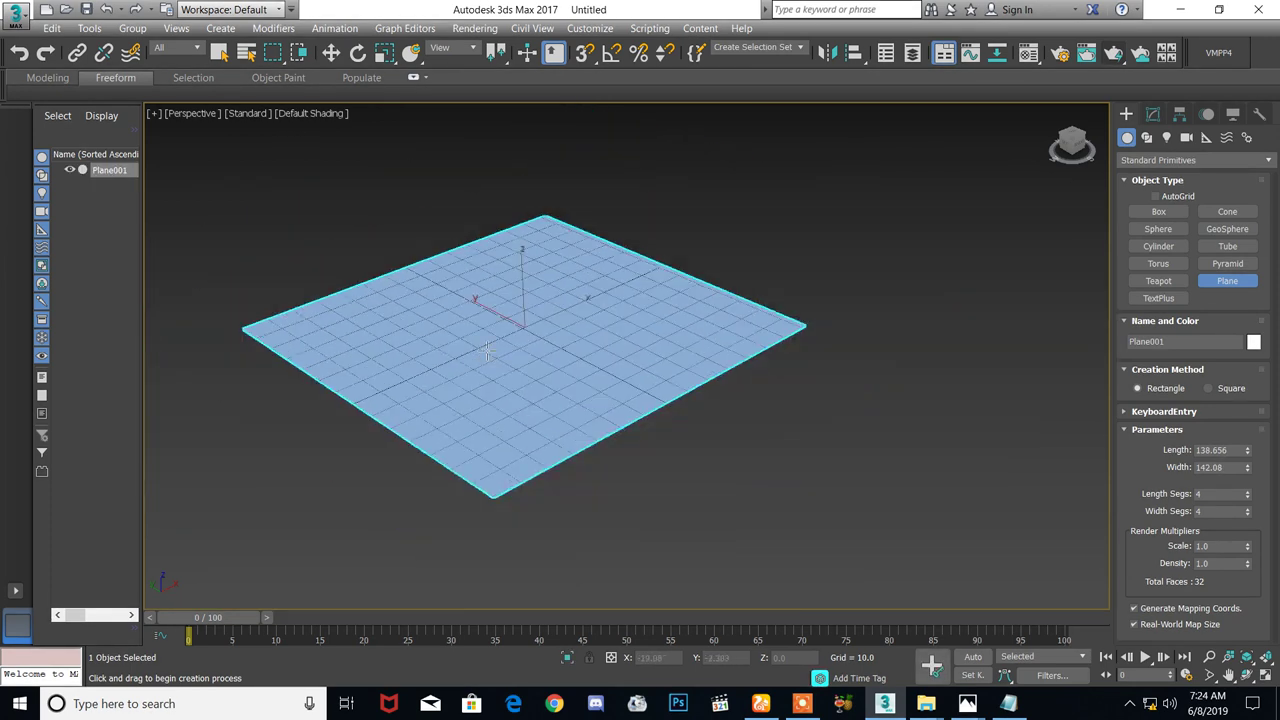
right_click(426, 472)
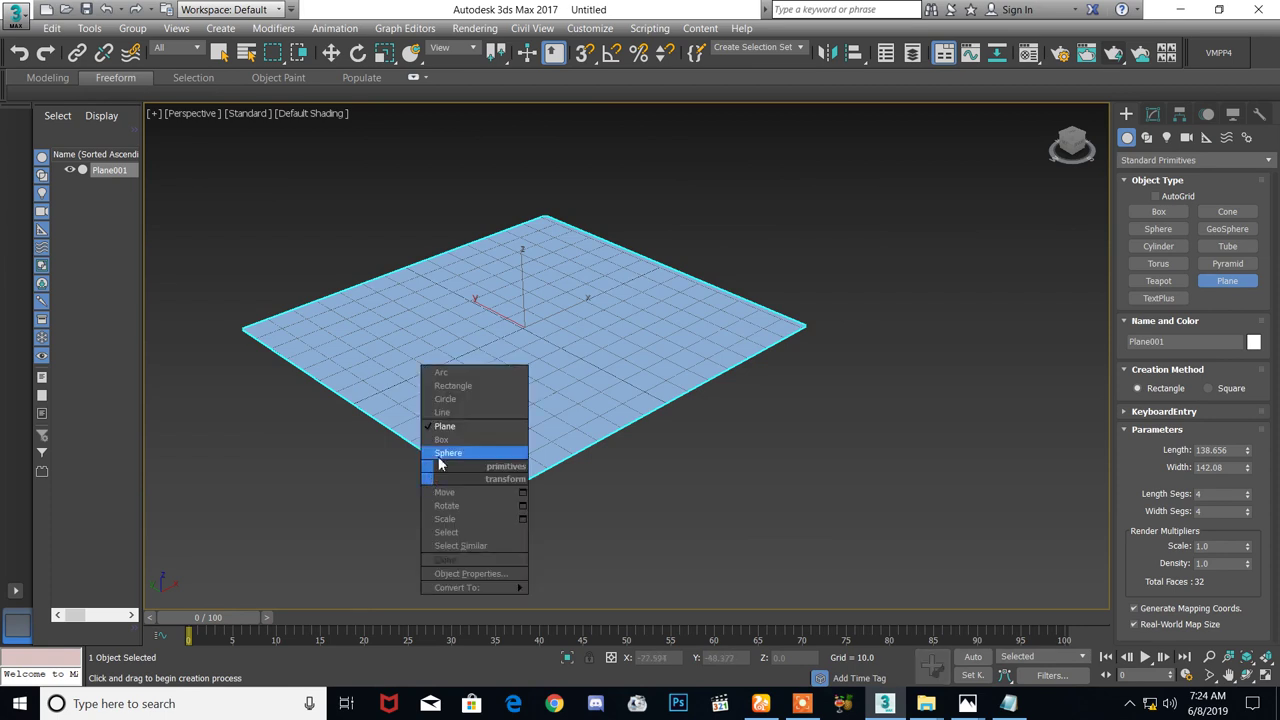
click(444, 492)
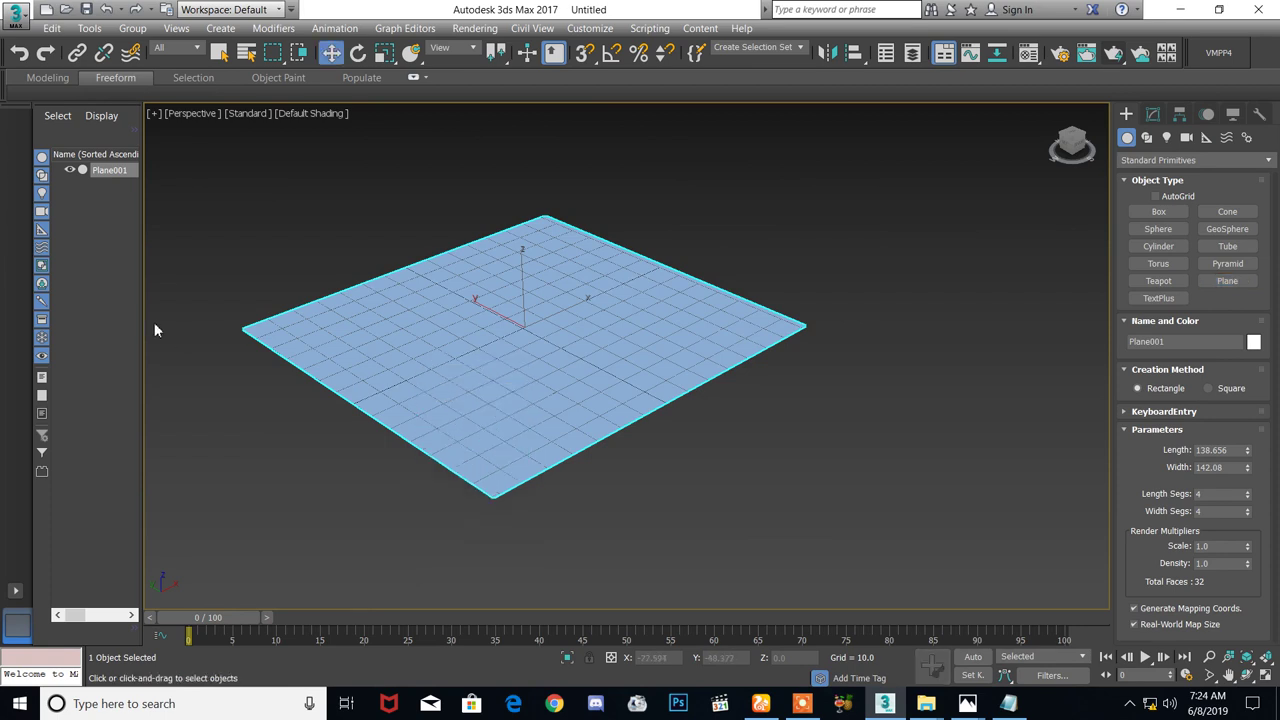
Draw a rectangle spline around the plane with a rectangular render section 126.84 long and 2.0 wide, and raise it to about Z 37.9
drag(238, 326, 812, 327)
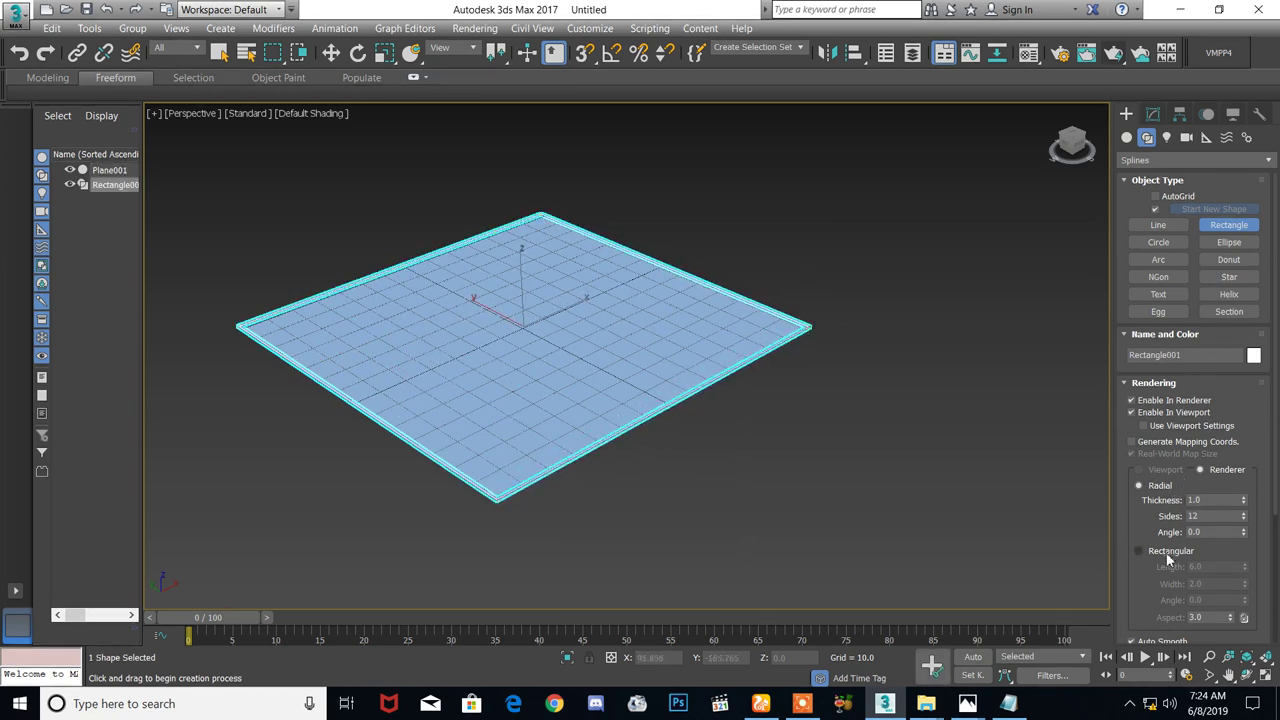
drag(1245, 567, 1209, 574)
key(w)
drag(517, 275, 525, 183)
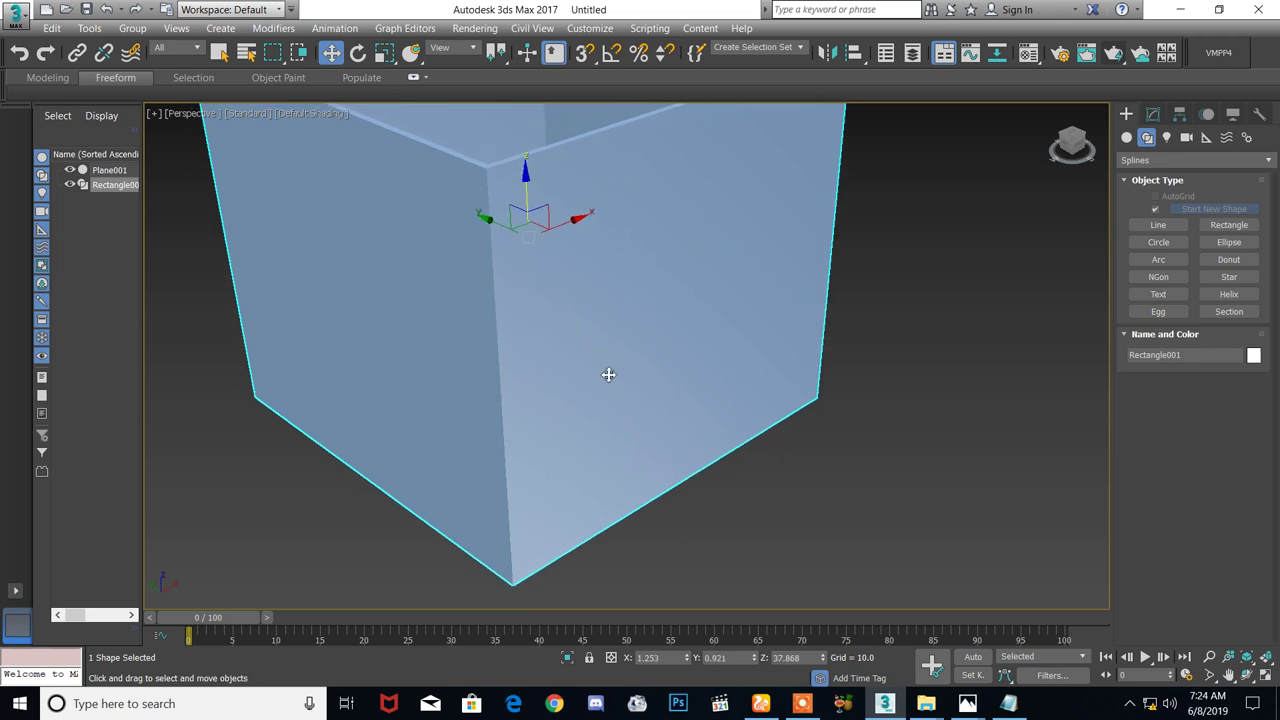
key(z)
Add an Edit Poly modifier to the rectangle that forms the walls
click(1153, 114)
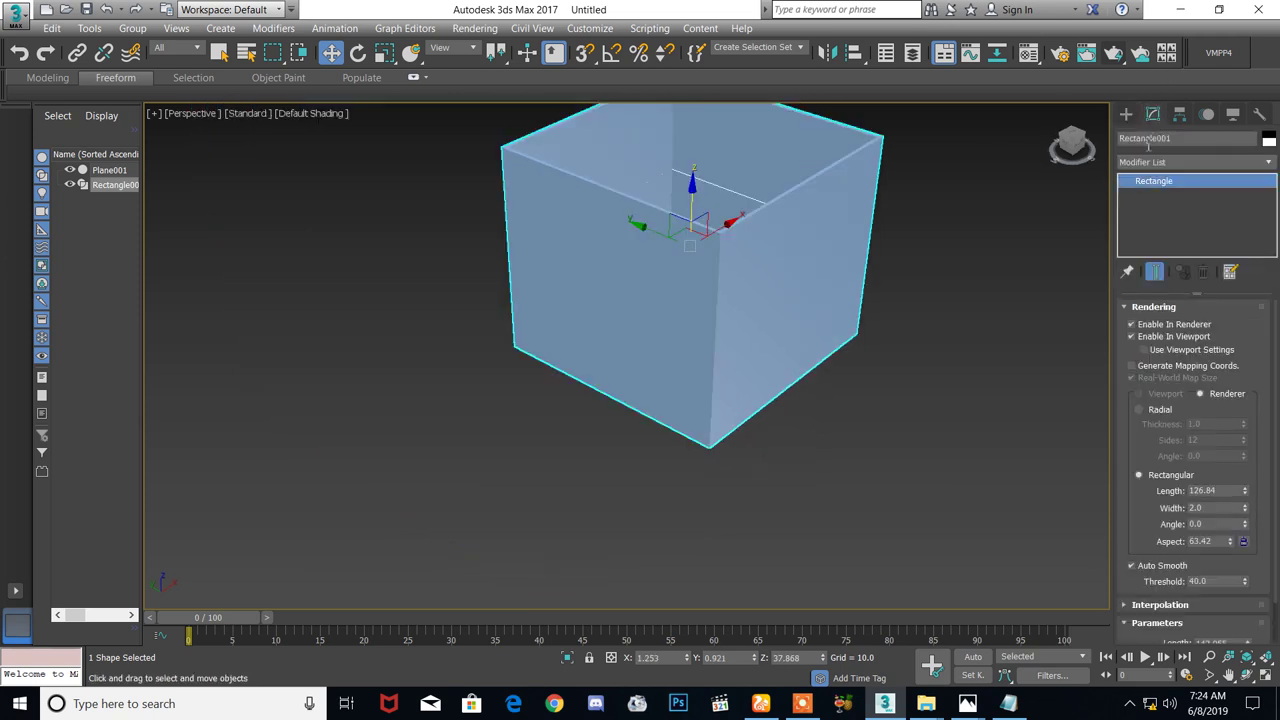
click(1147, 163)
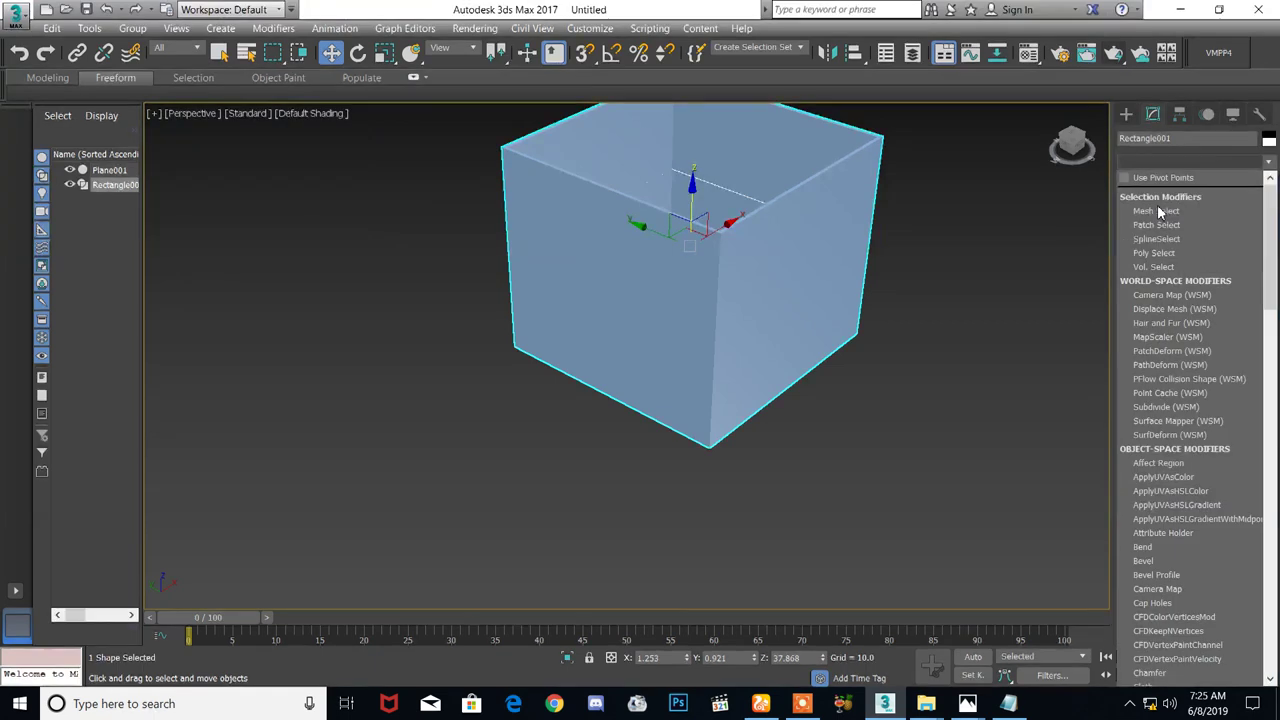
key(e)
click(1171, 217)
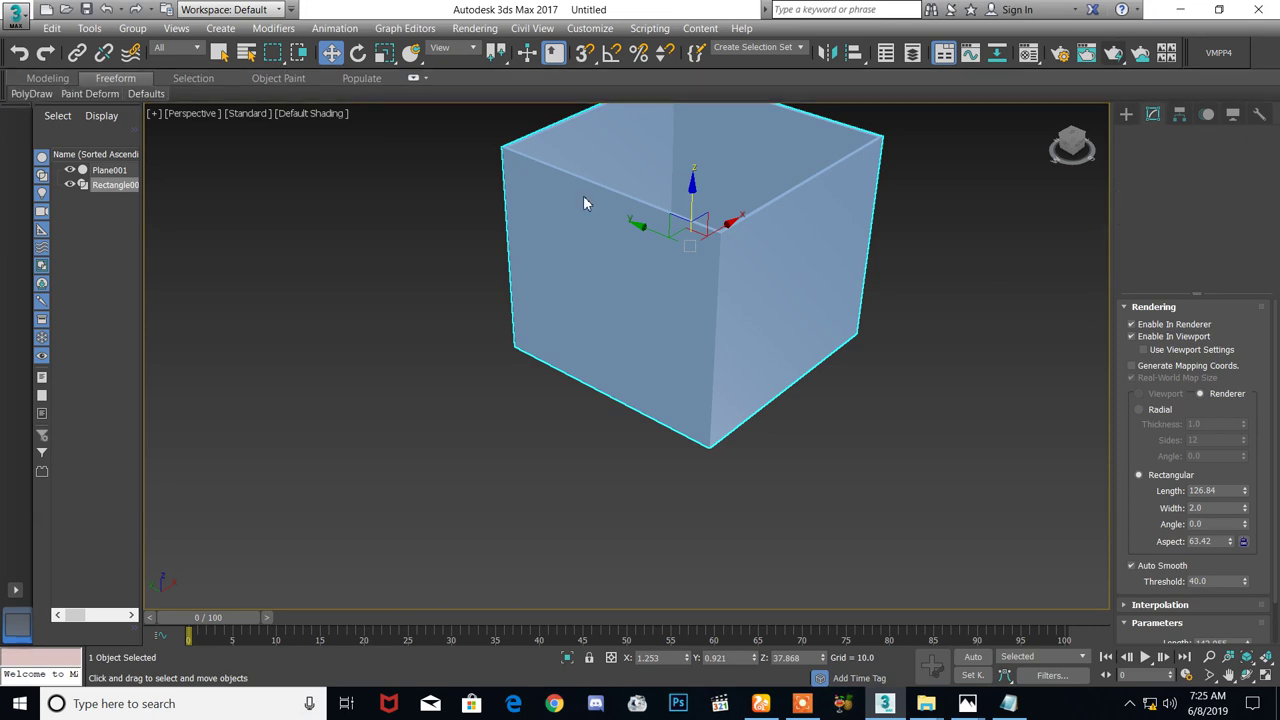
In the Top view, nudge the front and back wall vertices along Y to fit the floor plane, with the front ones at about -69.3
key(t)
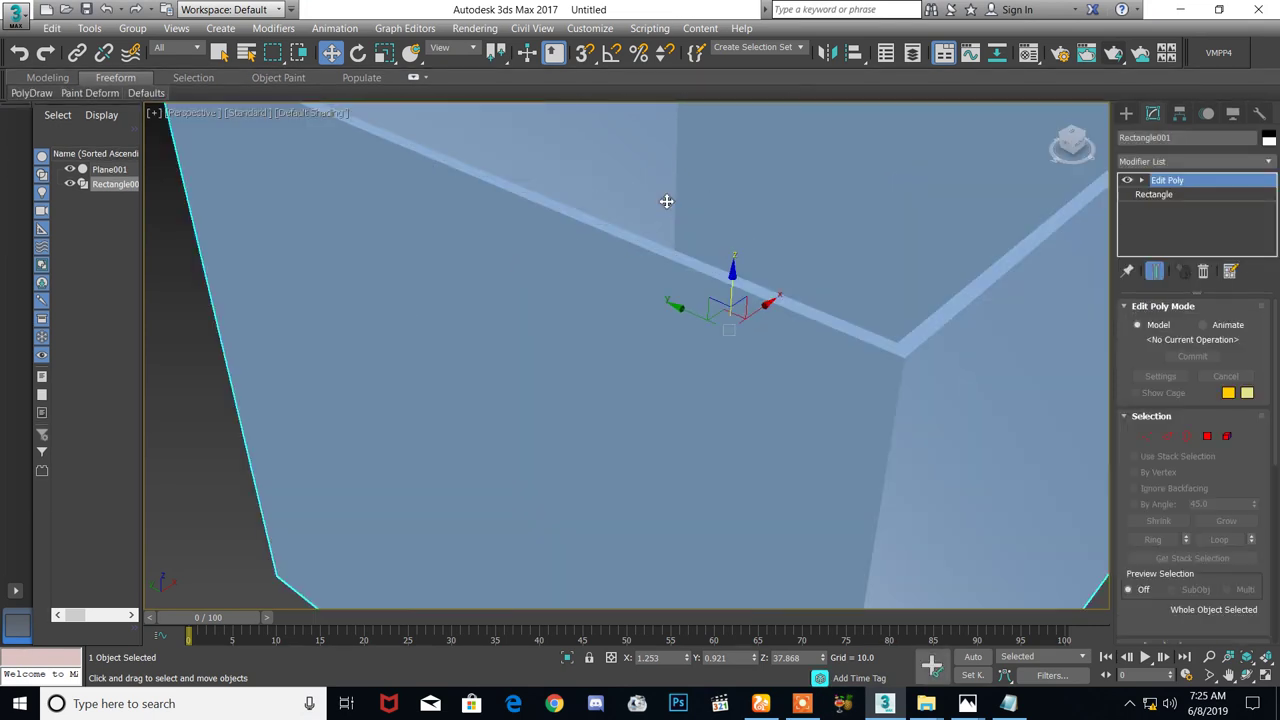
key(1)
drag(379, 128, 909, 186)
drag(631, 120, 620, 129)
drag(917, 665, 915, 663)
drag(628, 513, 629, 509)
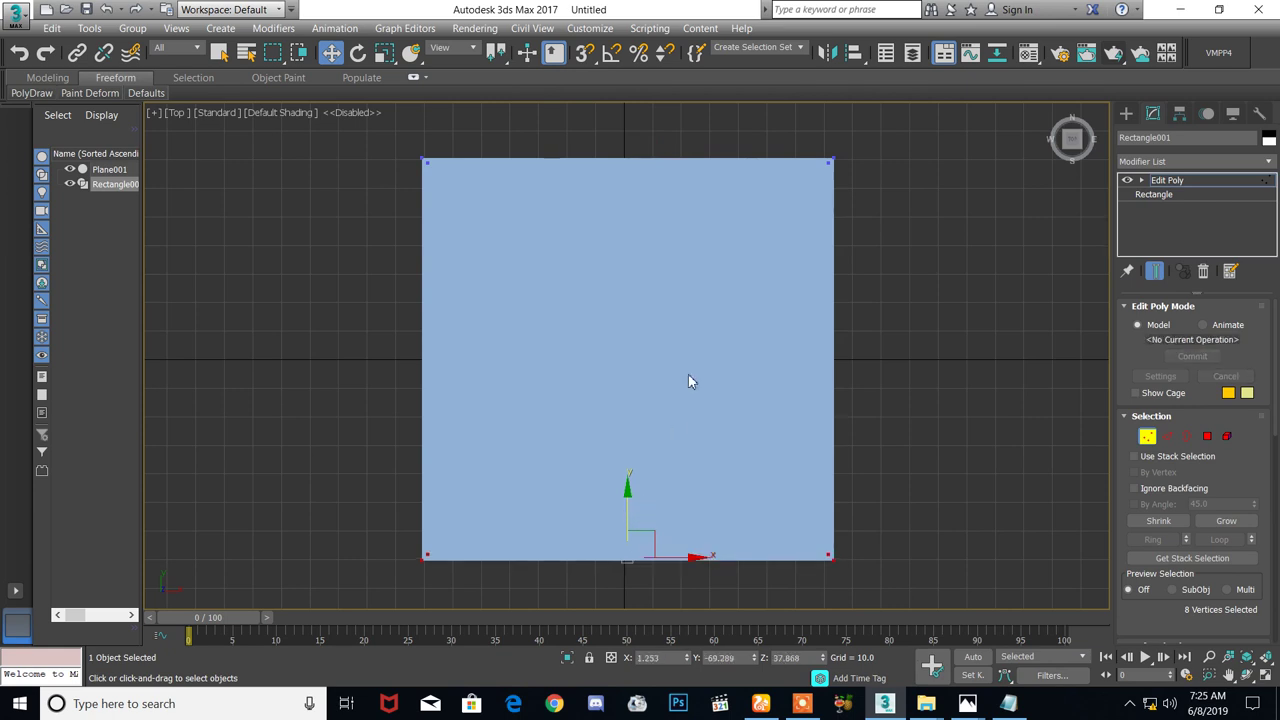
In the Perspective view, lower the walls' upper vertices to Z 63.52 and turn on edged-face display
alt+middle_drag(685, 343, 843, 269)
key(p)
scroll(729, 260, down, 4)
drag(554, 208, 858, 259)
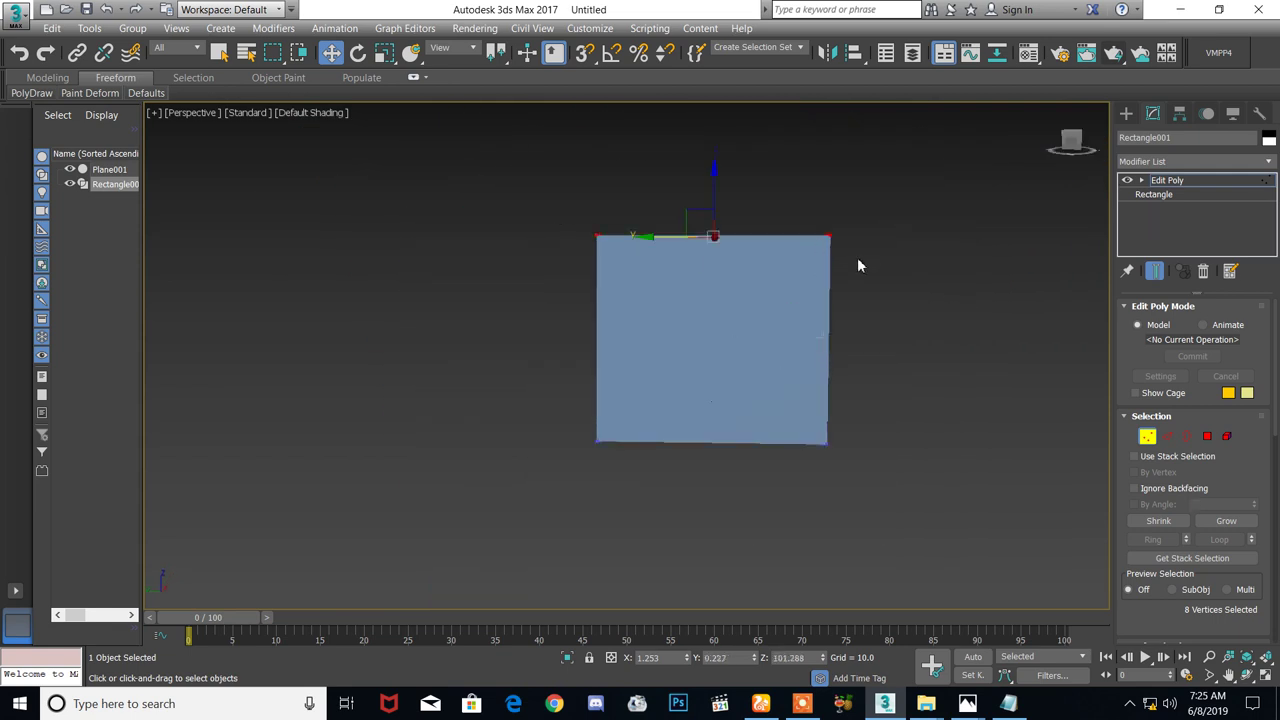
drag(714, 198, 720, 254)
mouse_move(780, 263)
alt+middle_down()
mouse_move(742, 307)
mouse_move(752, 326)
mouse_move(704, 318)
mouse_move(746, 314)
mouse_move(594, 420)
mouse_move(549, 370)
alt+middle_up()
scroll(744, 325, up, 5)
key(F4)
scroll(634, 314, down, 5)
scroll(540, 420, up, 8)
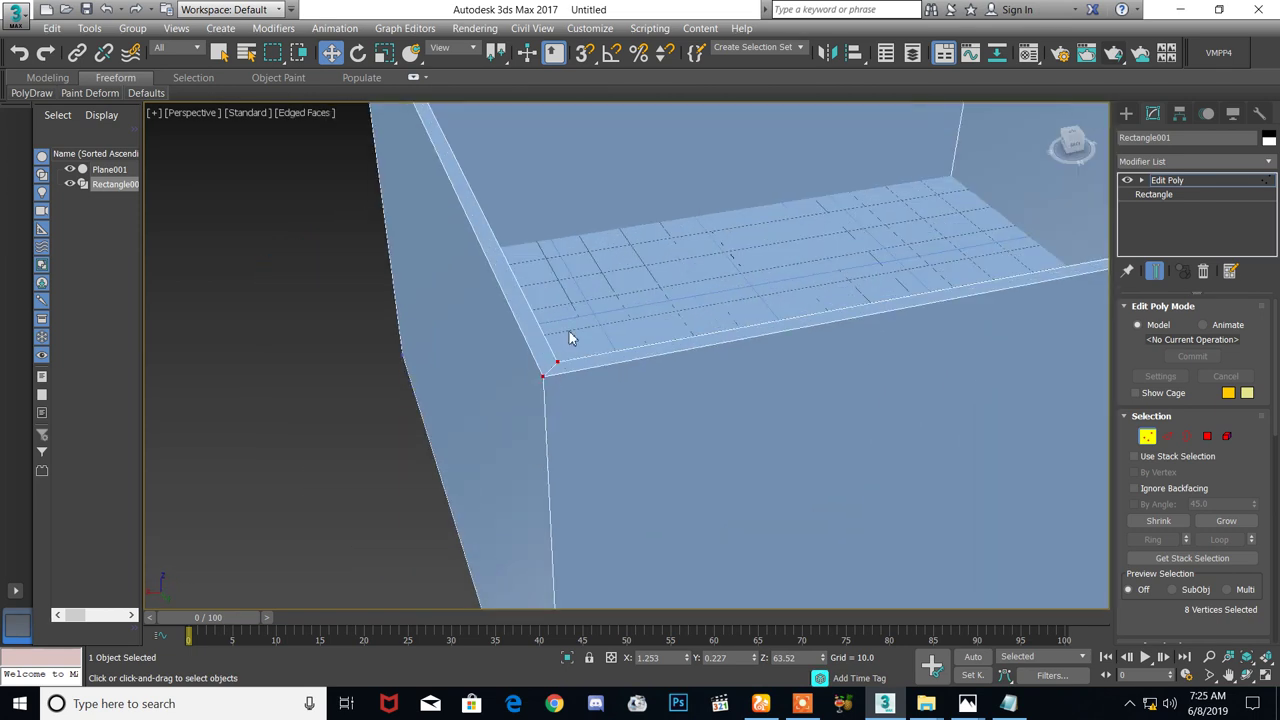
alt+middle_drag(686, 413, 631, 381)
scroll(634, 420, down, 8)
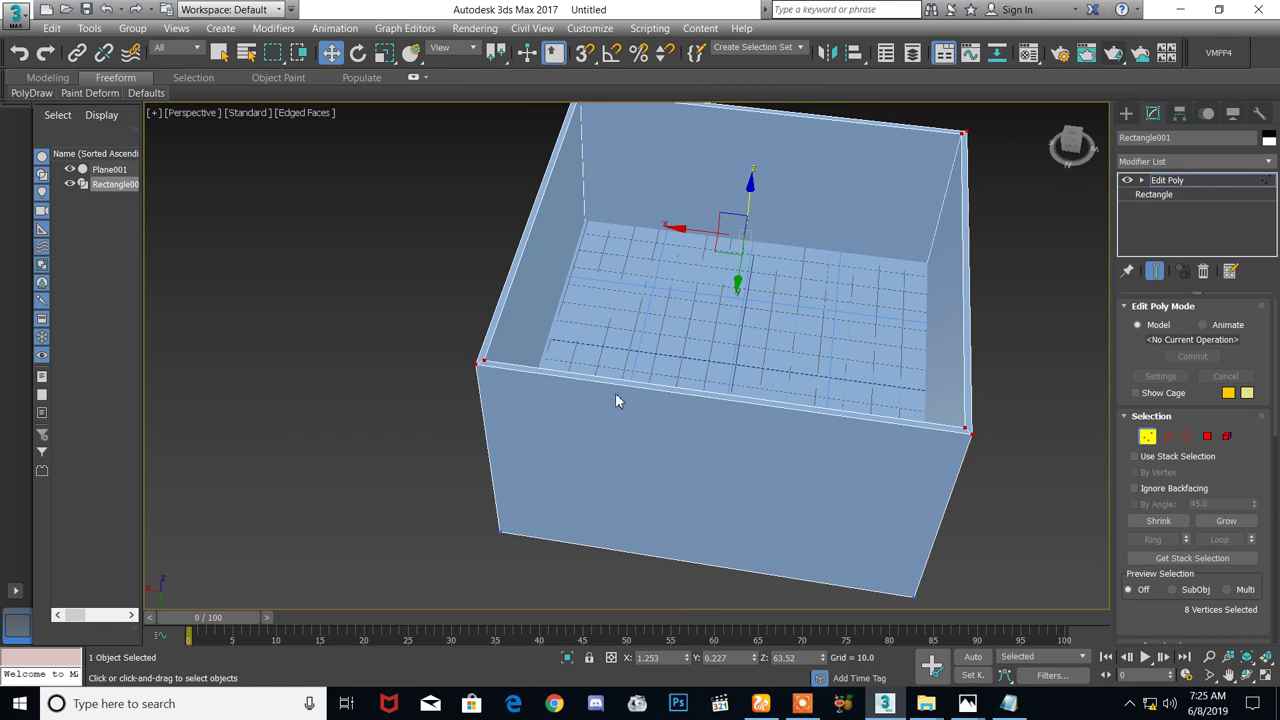
Insert a vertical edge loop near one end of the front wall with Swift Loop, and activate the Move tool on its edges
text(xsw)
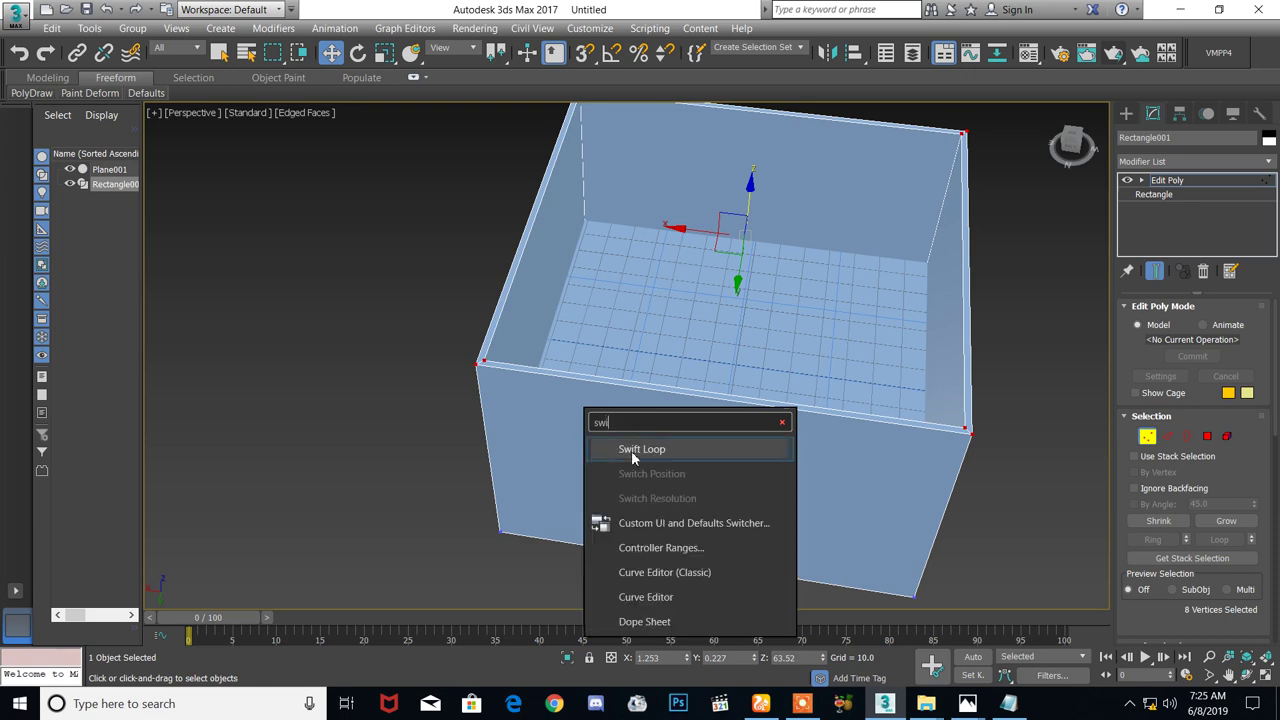
click(631, 450)
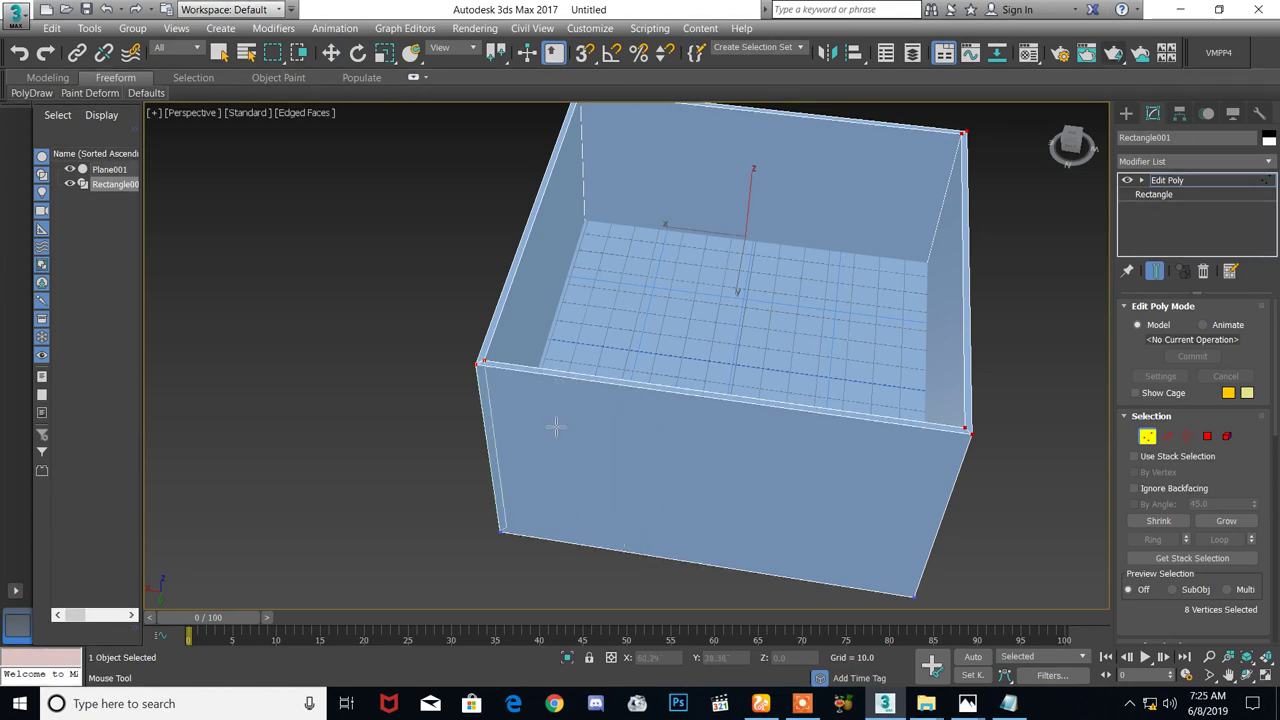
click(571, 384)
right_click(602, 436)
key(e)
key(r)
drag(606, 473, 1264, 368)
key(w)
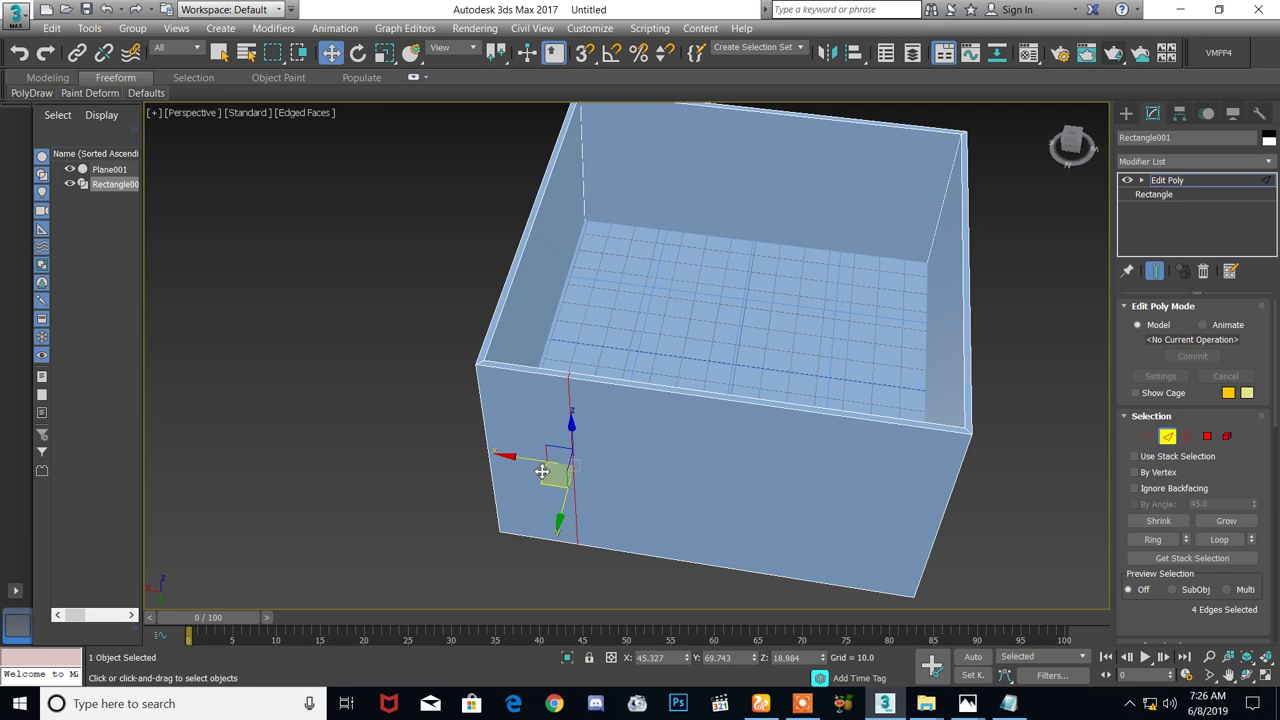
Move the vertical edge loop along X to about 56.02, closer to the end of the front wall
drag(535, 461, 506, 454)
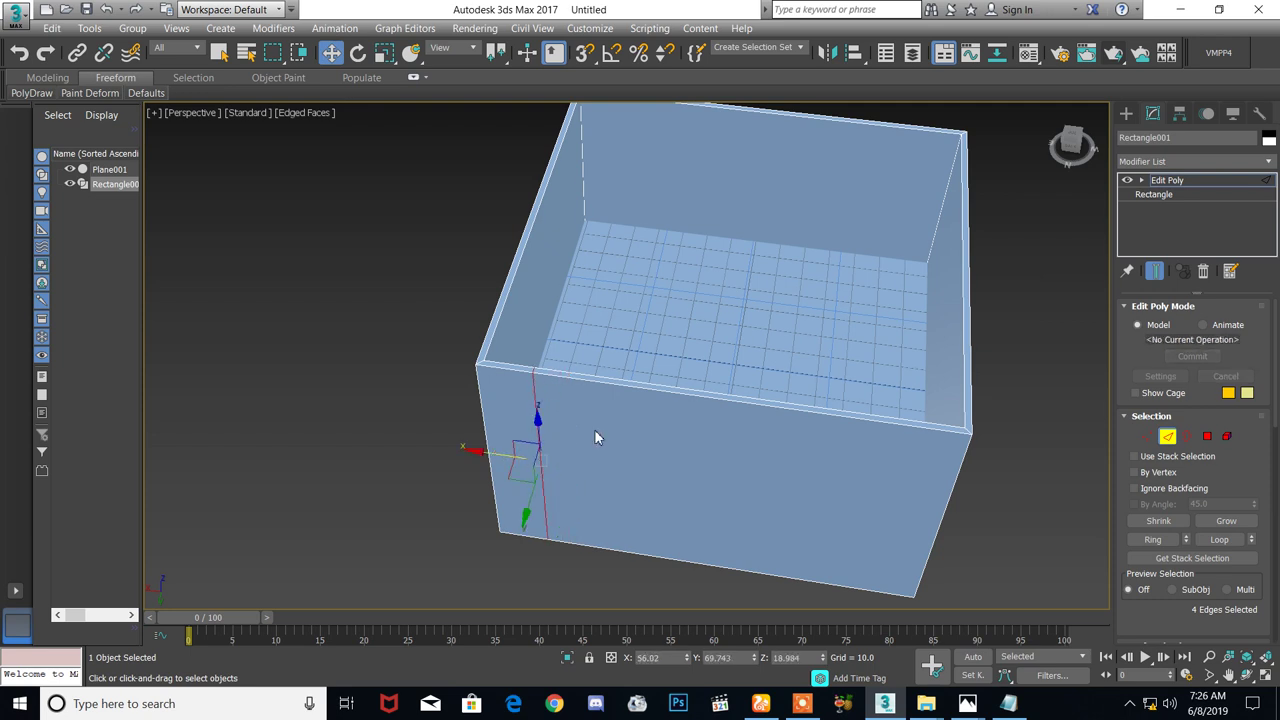
key(c)
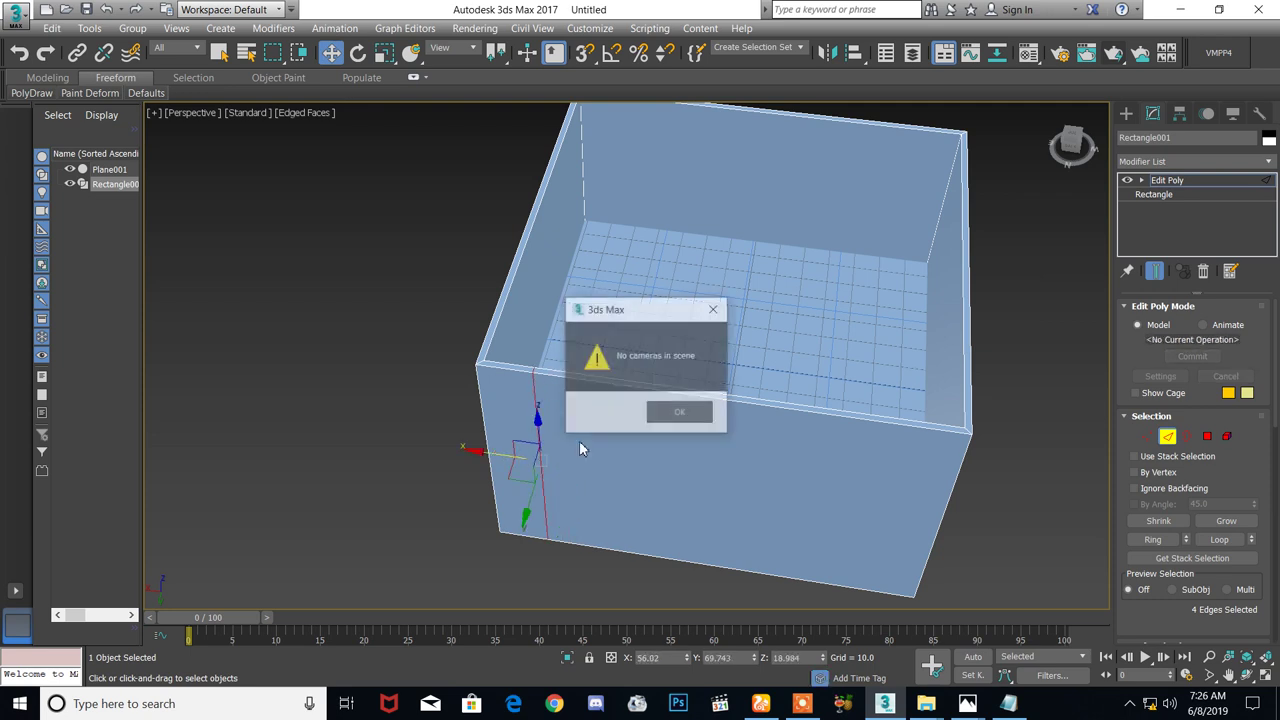
click(651, 413)
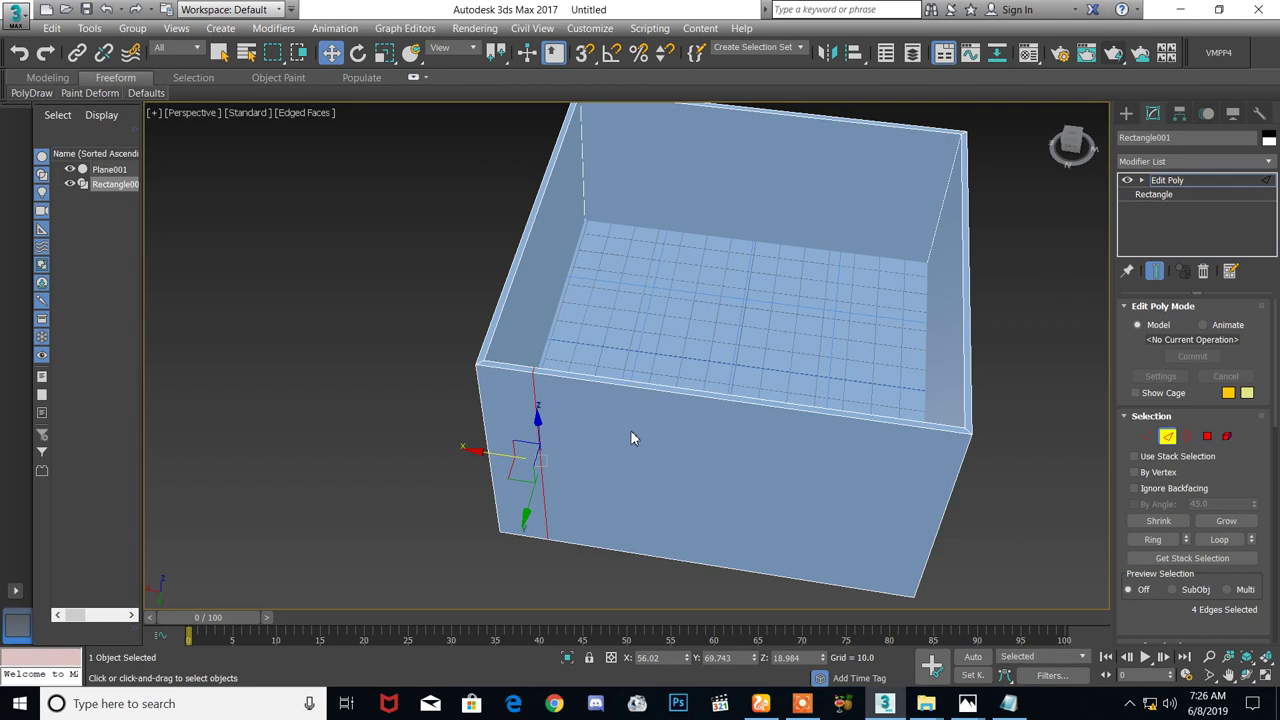
Insert a second vertical edge loop in the front wall with Swift Loop and move it along X to about 31.38
key(x)
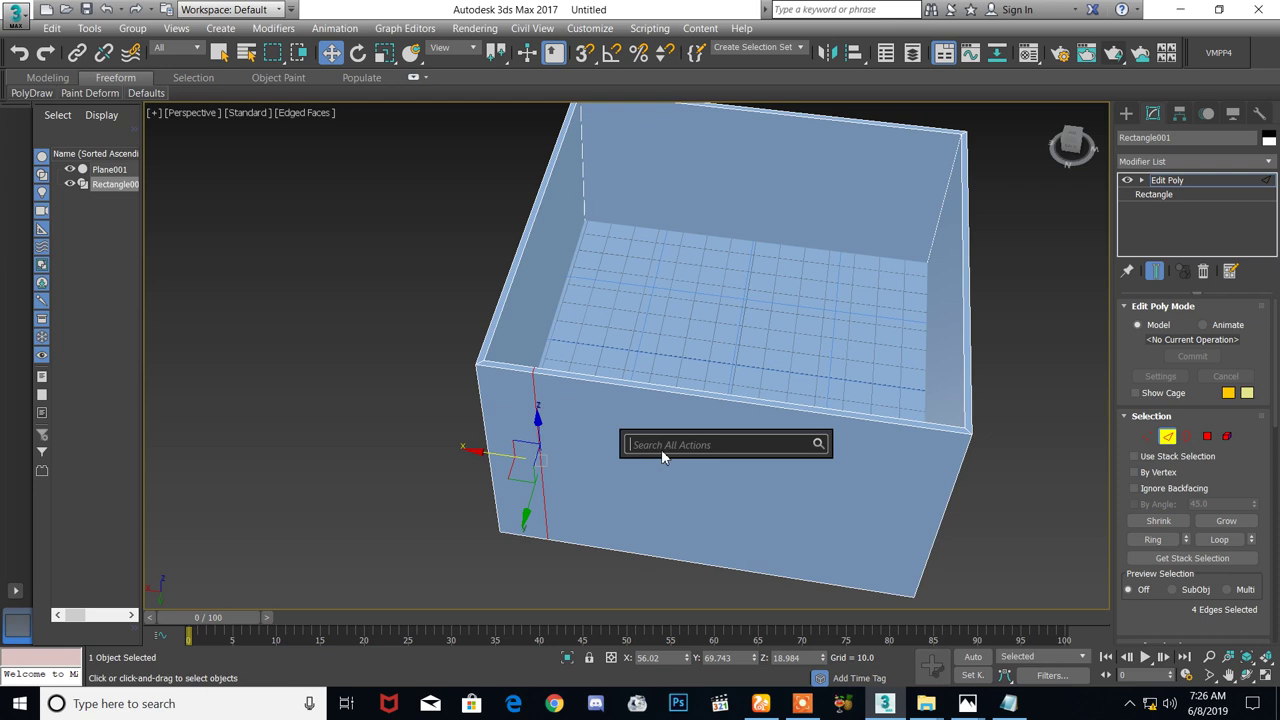
text(swi)
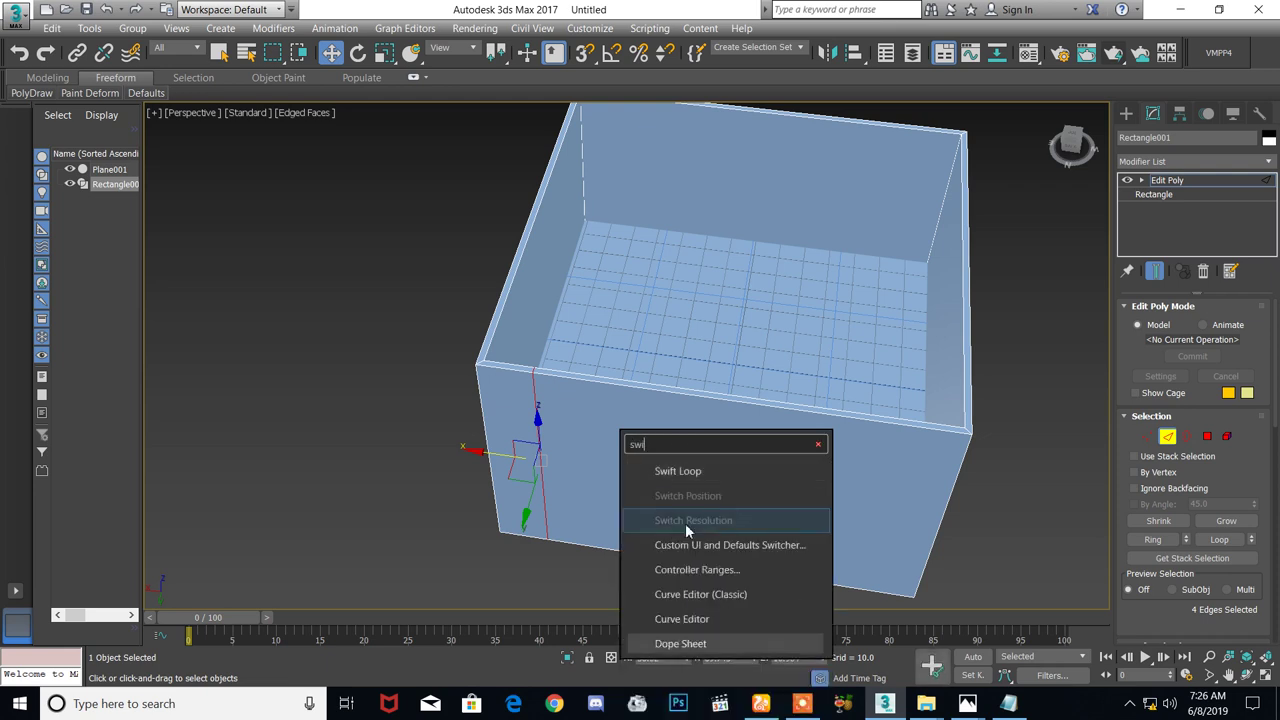
click(698, 473)
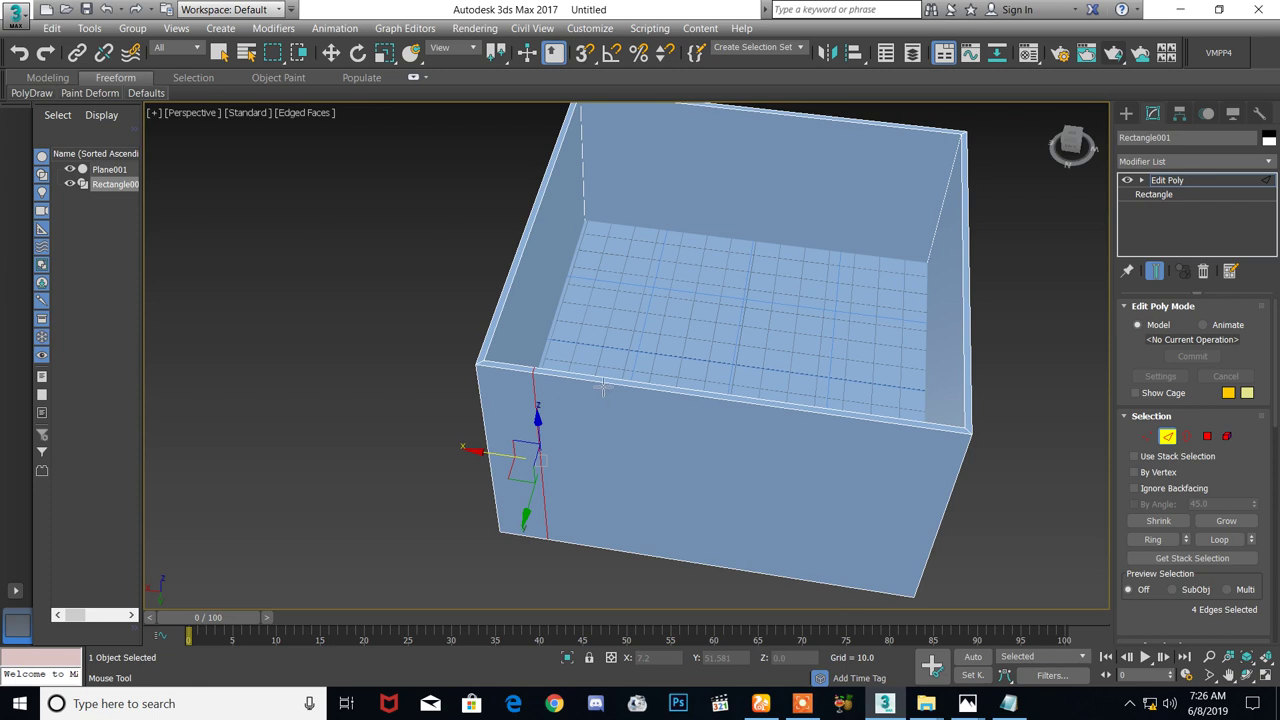
click(541, 470)
click(662, 470)
right_click(674, 479)
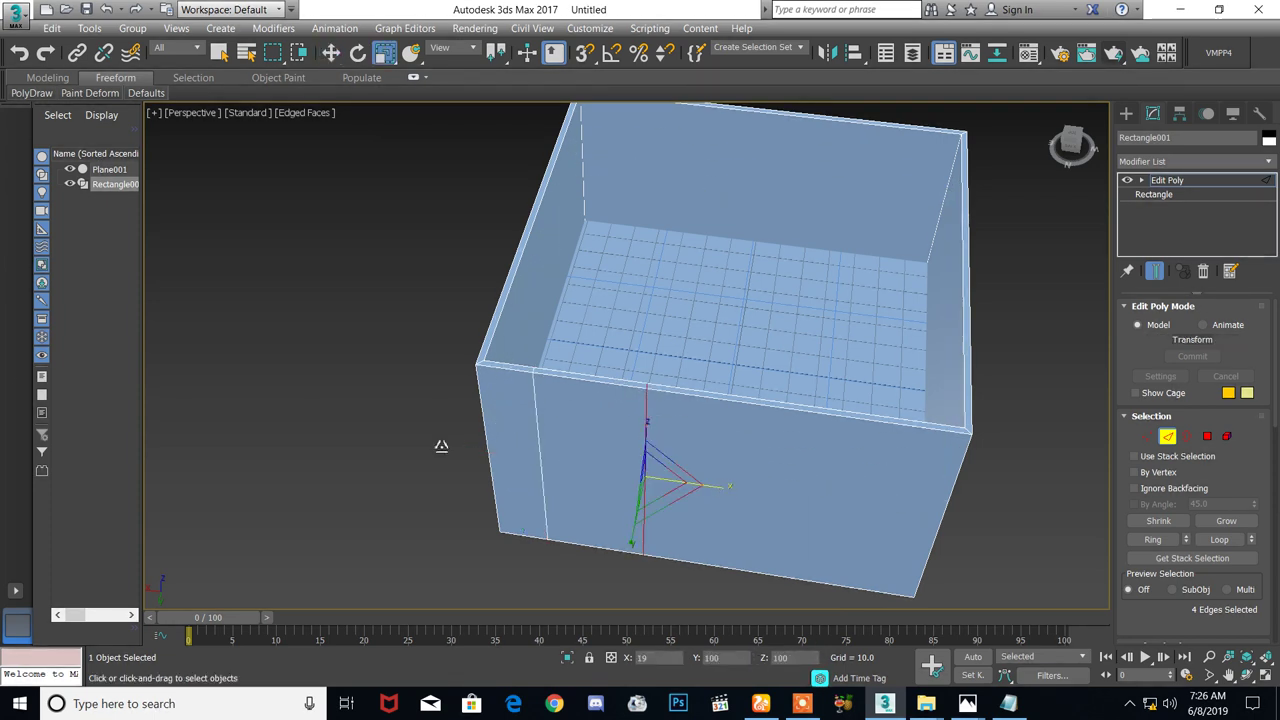
key(w)
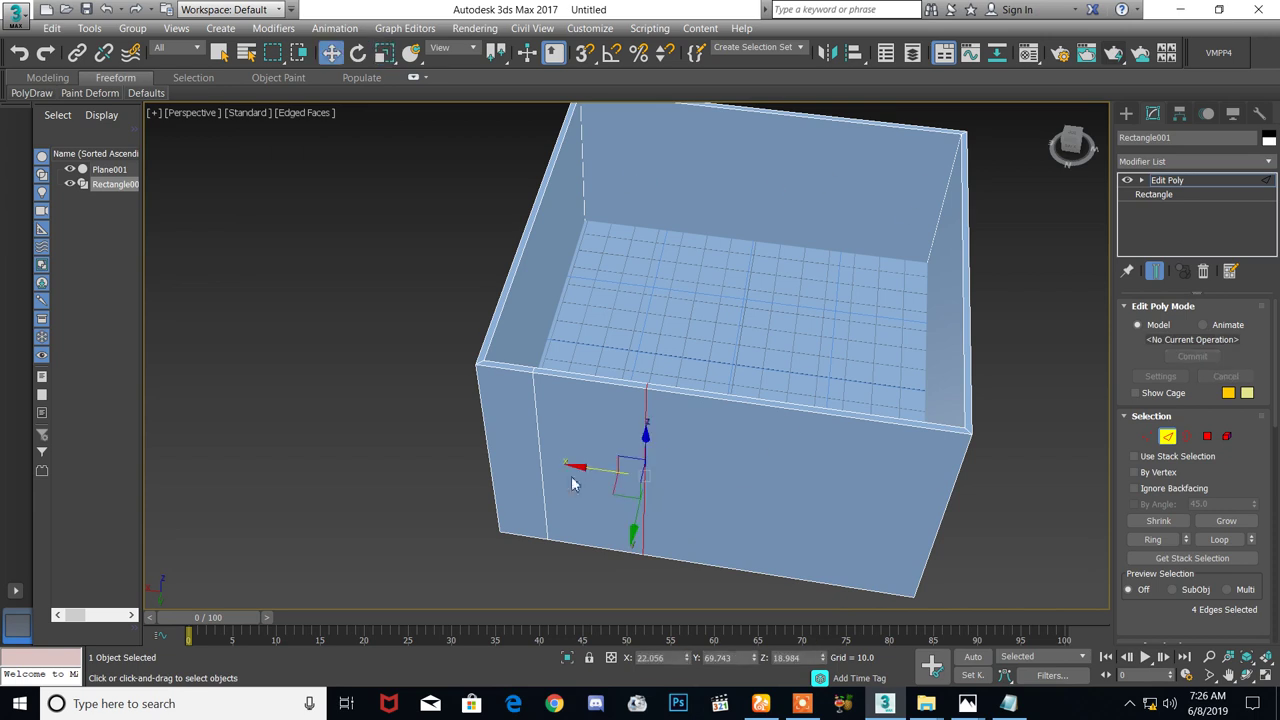
mouse_move(587, 471)
mouse_down()
mouse_move(556, 466)
mouse_move(578, 472)
mouse_up()
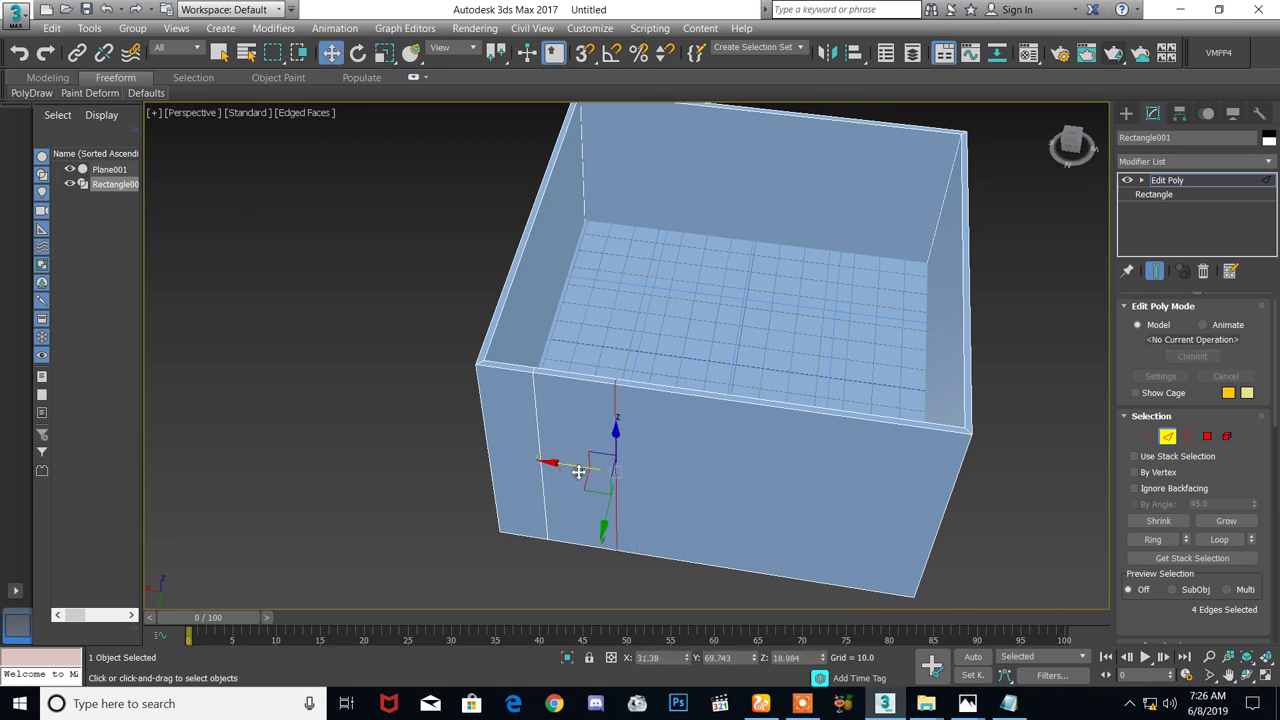
Leave edge editing and add a Slice modifier on top of the walls' Edit Poly
click(1168, 181)
click(1156, 162)
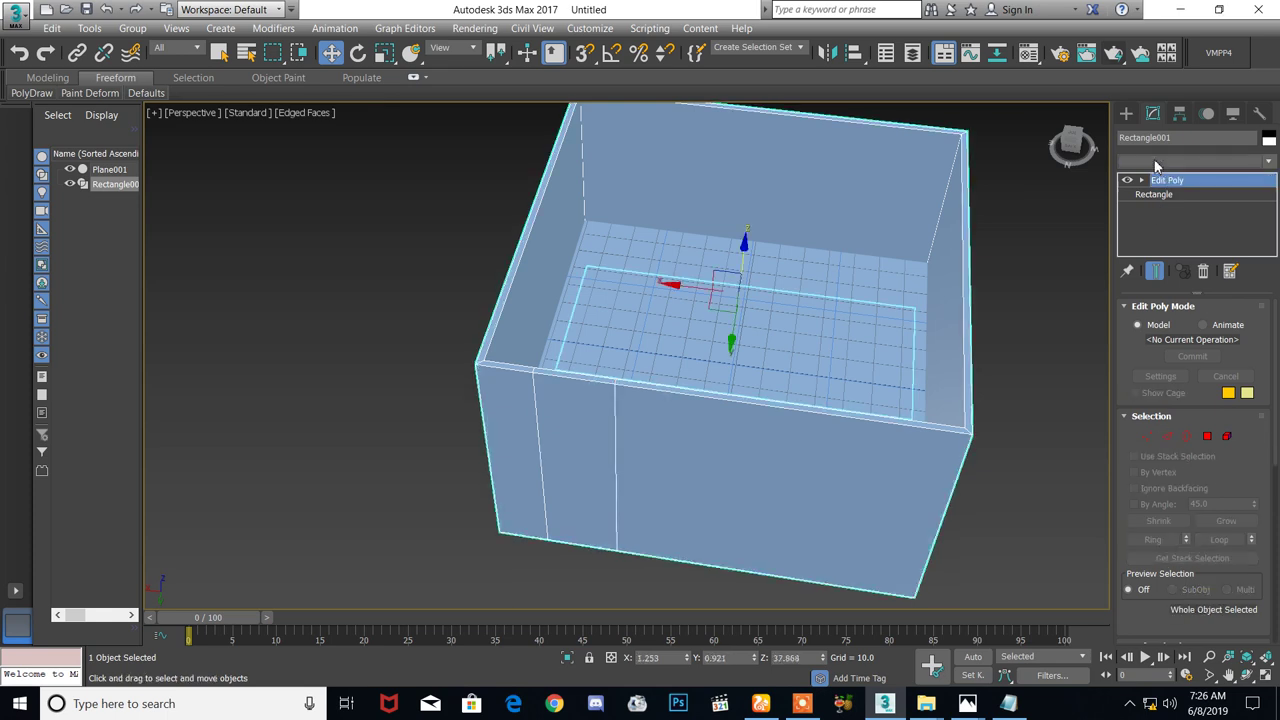
scroll(1170, 188, down, 5)
scroll(1178, 193, down, 20)
click(1155, 261)
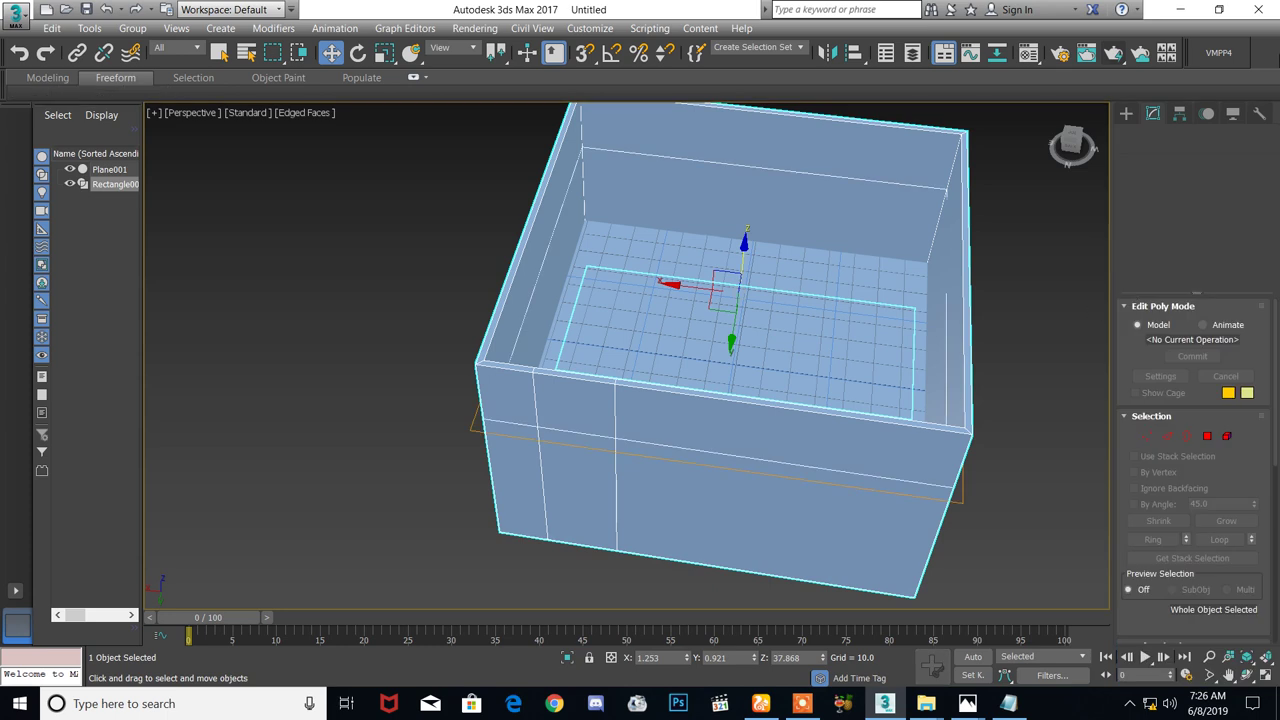
Lower the slice plane along Z to about 21.07 to cut a horizontal line around the walls at door height
alt+middle_drag(614, 471, 731, 232)
drag(740, 238, 740, 290)
alt+middle_drag(740, 290, 642, 296)
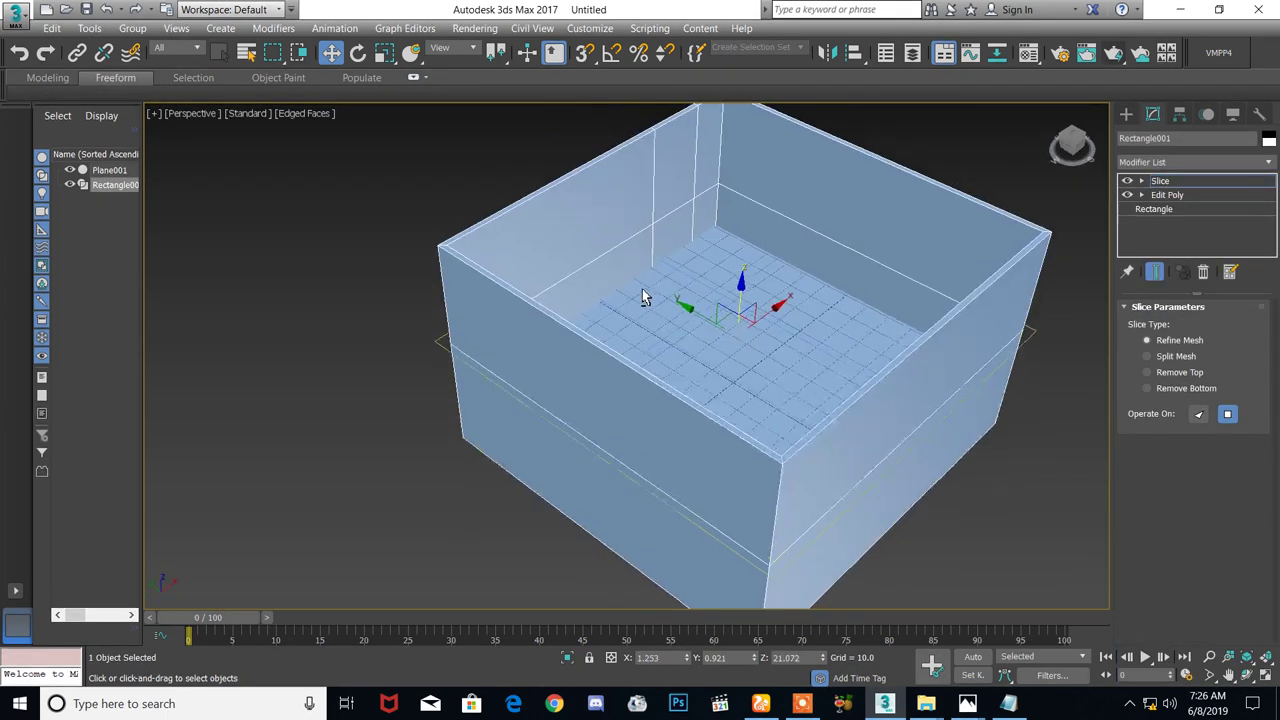
scroll(663, 217, up, 4)
alt+middle_drag(663, 217, 769, 234)
scroll(760, 278, down, 4)
mouse_move(753, 320)
alt+middle_down()
mouse_move(731, 314)
mouse_move(741, 323)
alt+middle_up()
key(1)
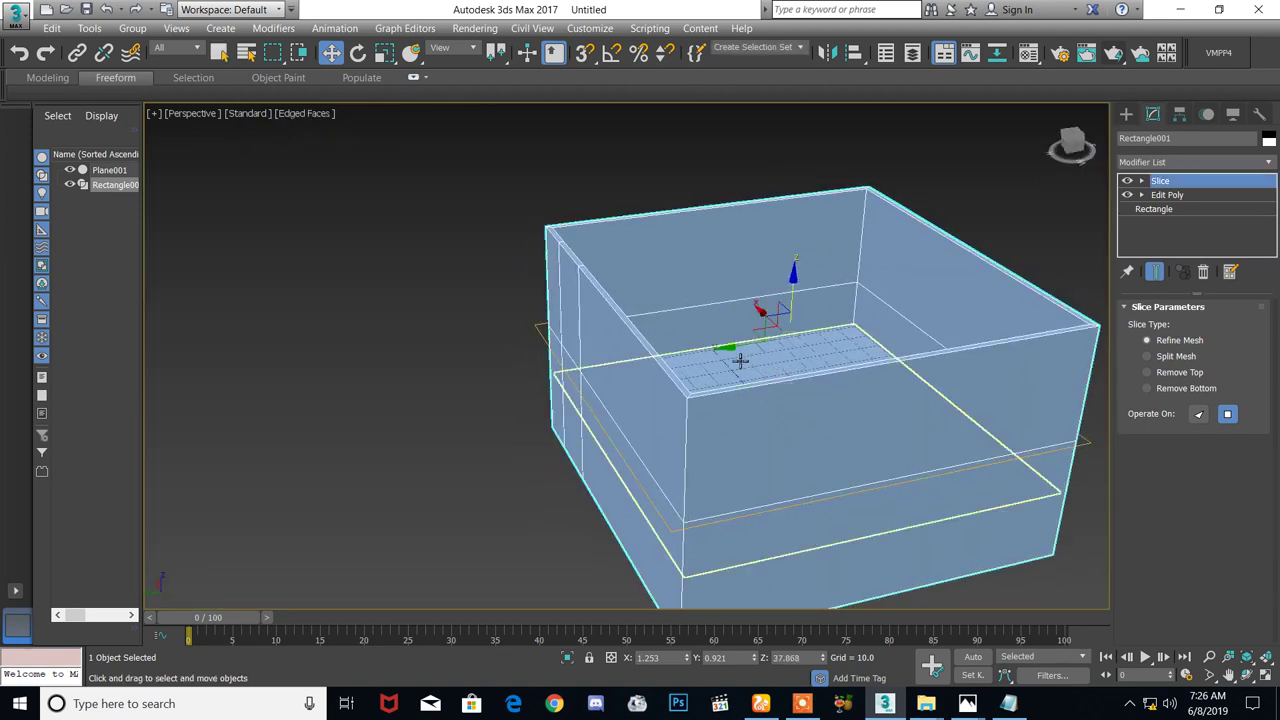
Raise the walls object along Z to about 59.29 so that its base meets the floor plane
drag(794, 288, 800, 234)
alt+middle_drag(791, 286, 692, 305)
scroll(791, 291, up, 5)
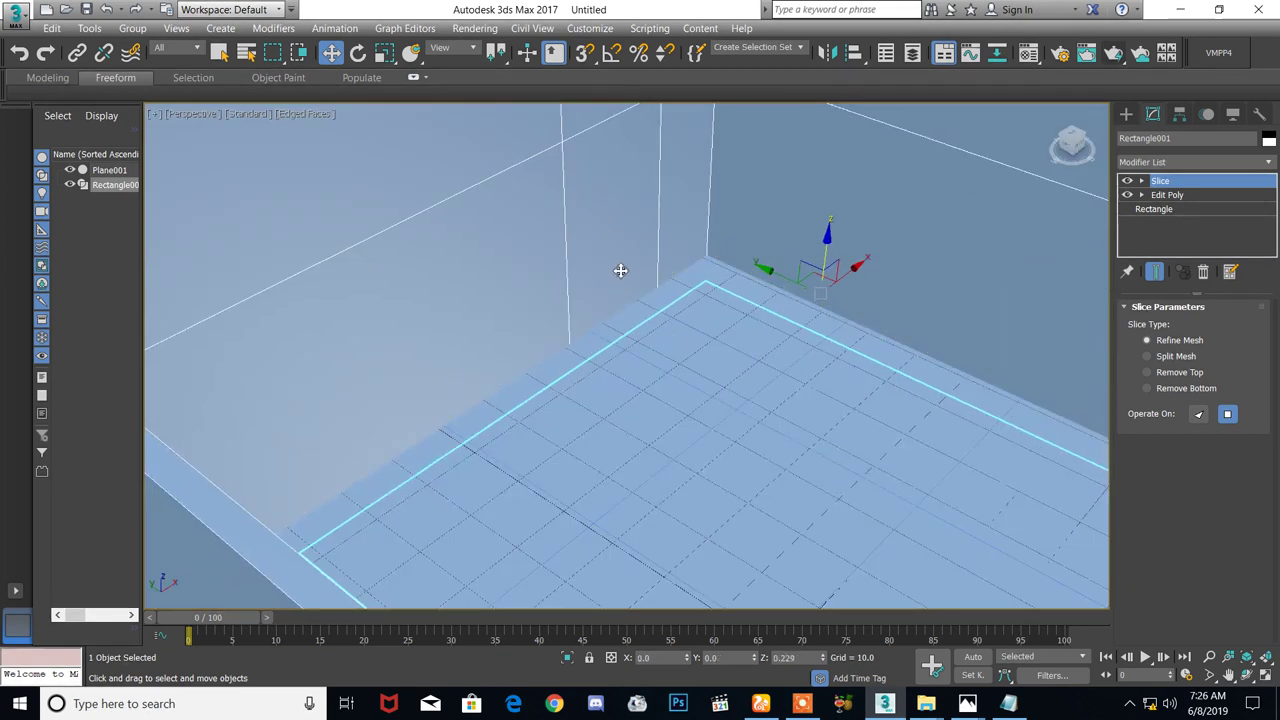
drag(642, 268, 645, 263)
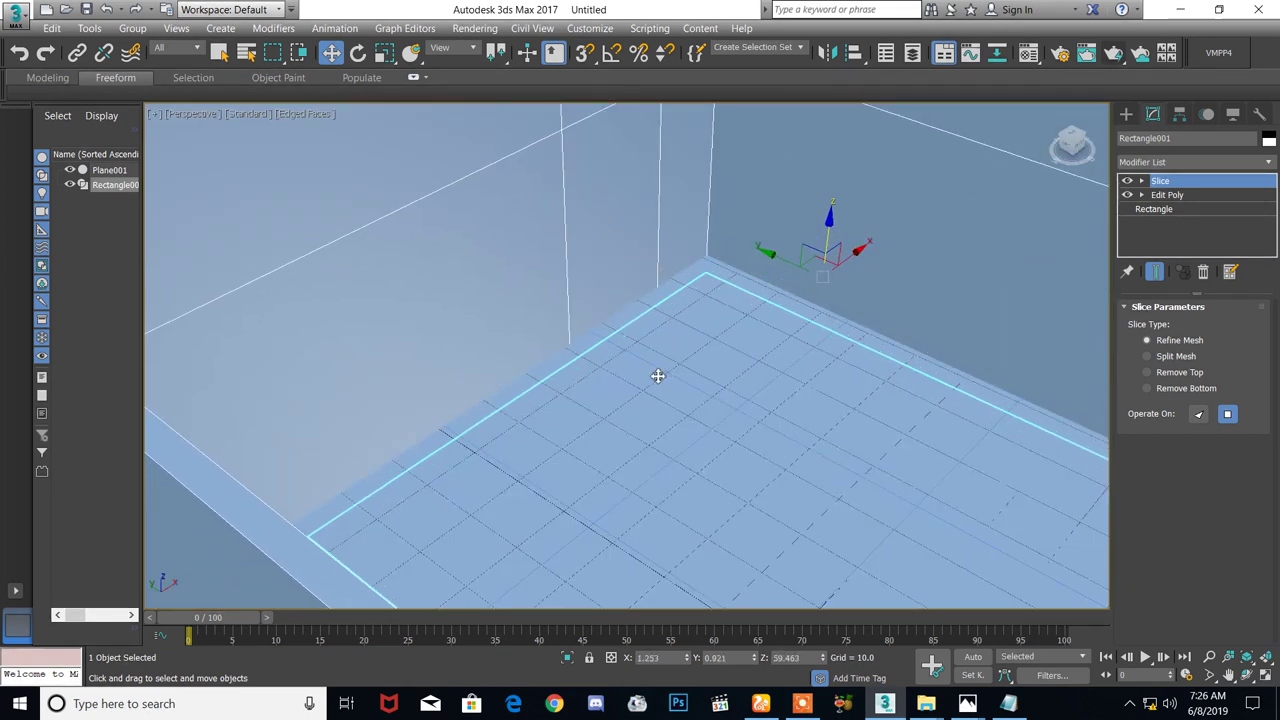
alt+middle_drag(673, 291, 609, 314)
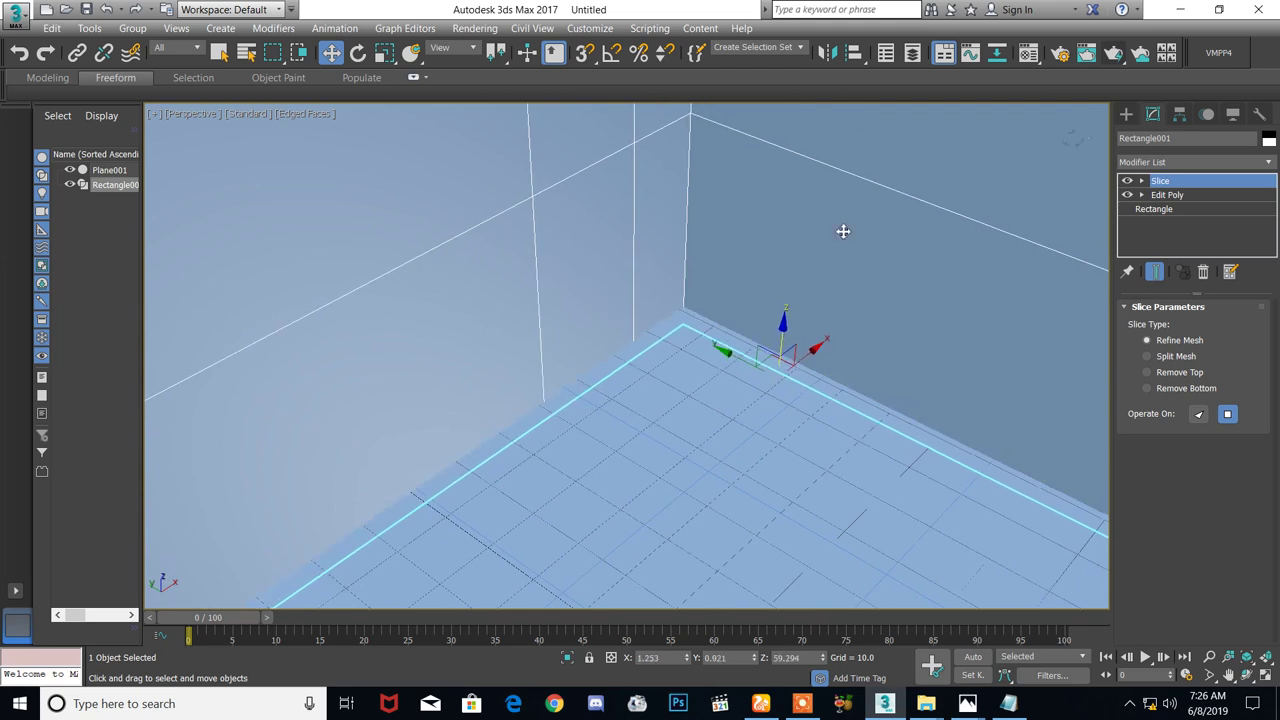
Add another Edit Poly modifier above the Slice and activate Polygon selection
click(1131, 166)
key(e)
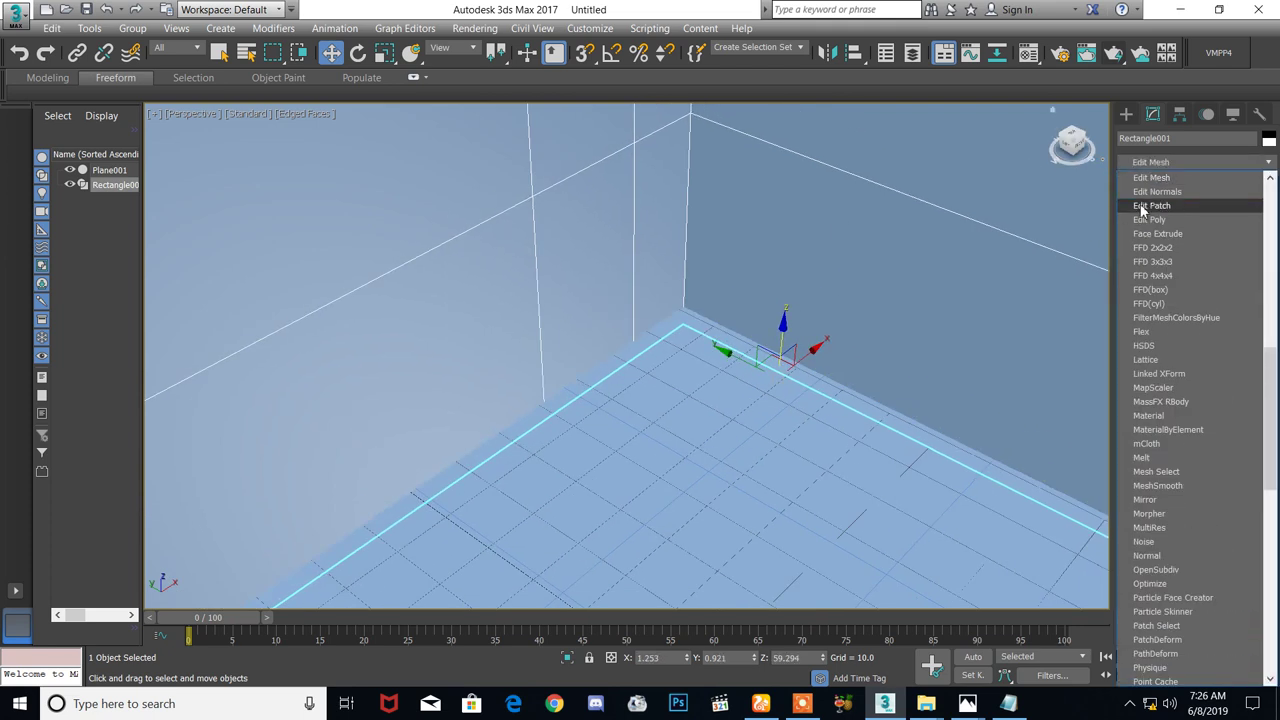
click(1148, 219)
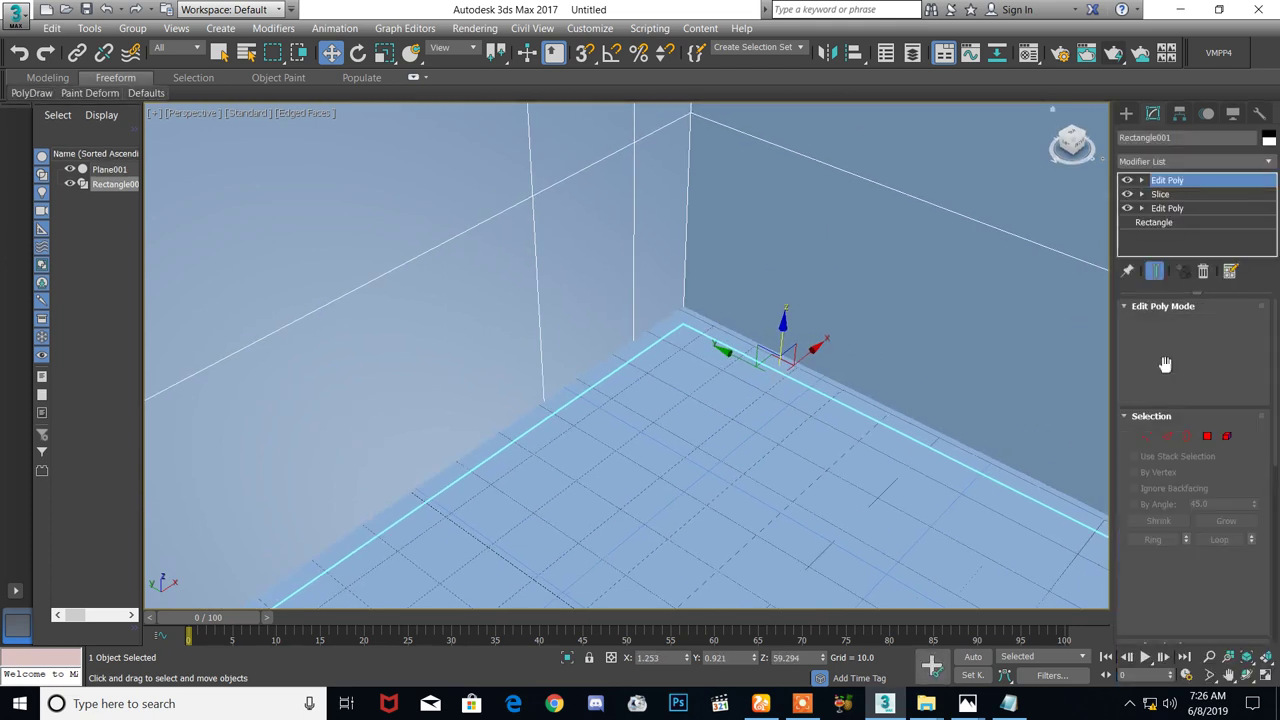
click(1207, 437)
Select the door-sized polygons on the inner and outer faces of the wall and bridge them into a doorway
click(570, 270)
alt+middle_drag(494, 274, 605, 282)
click(607, 282)
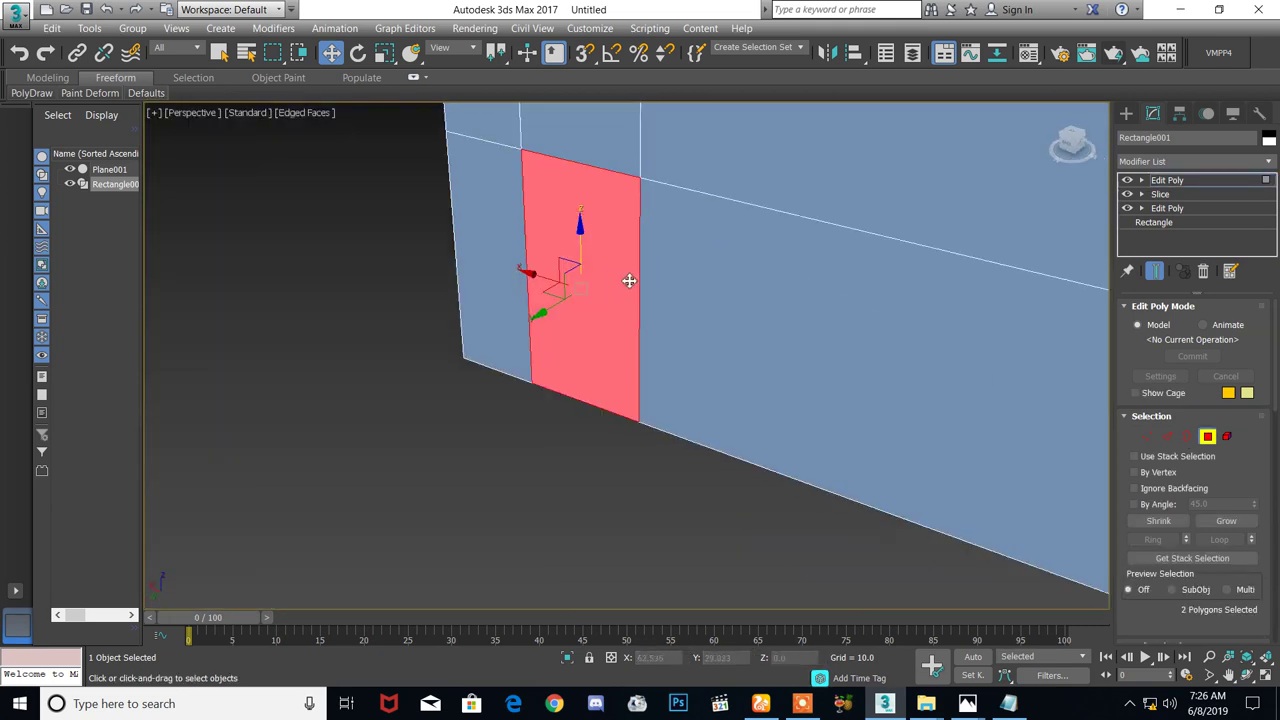
scroll(1195, 530, down, 4)
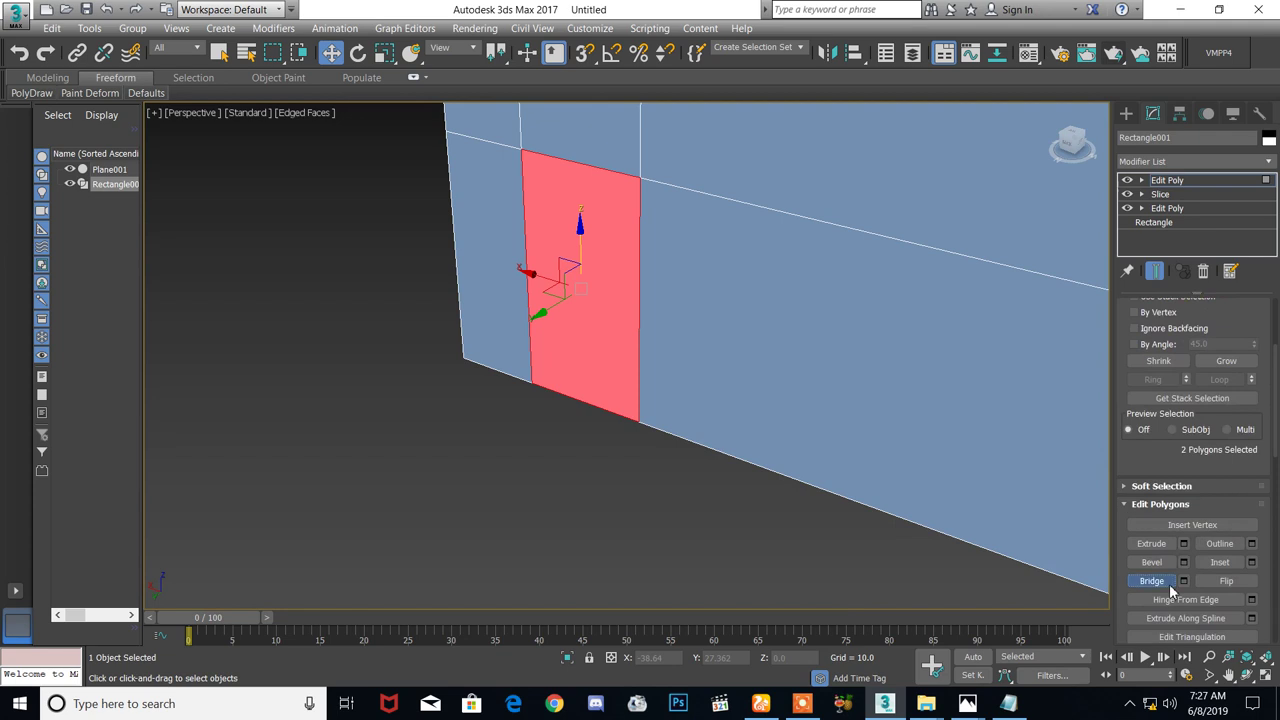
click(1169, 584)
alt+middle_drag(778, 345, 614, 331)
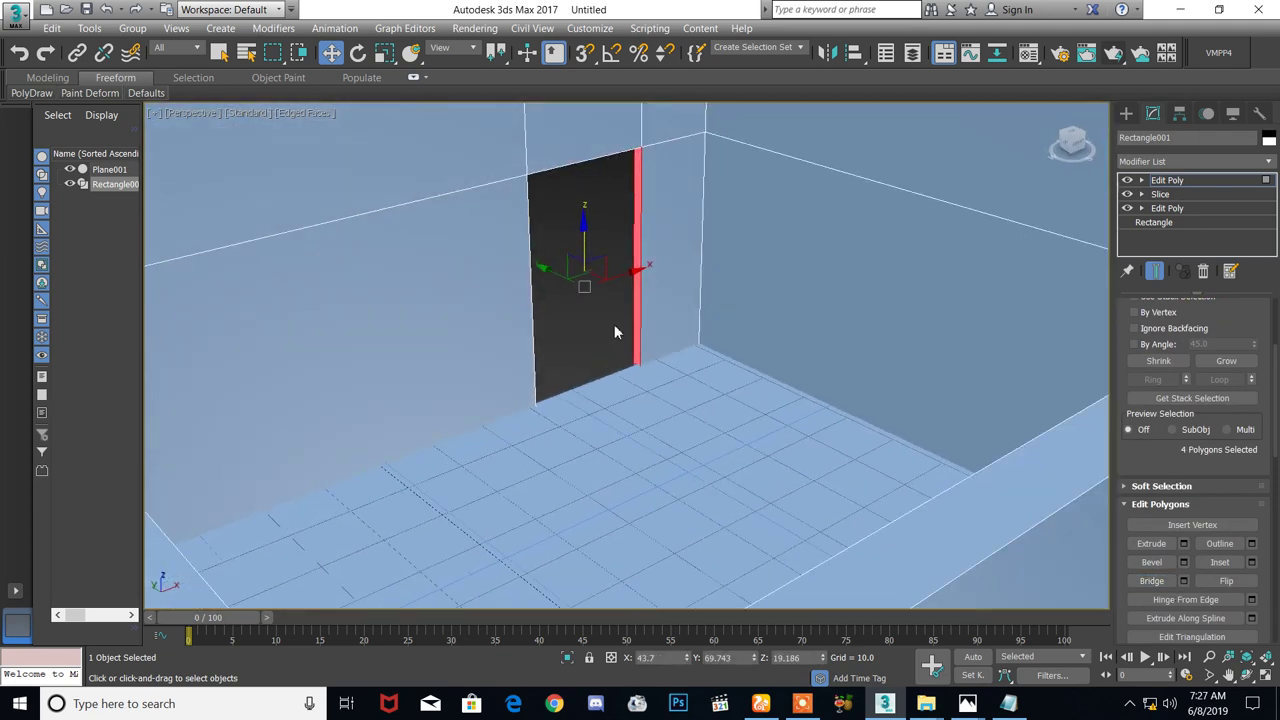
Load the QuickVRay camera script from the desktop into 3ds Max and create a V-Ray physical camera with it
click(884, 703)
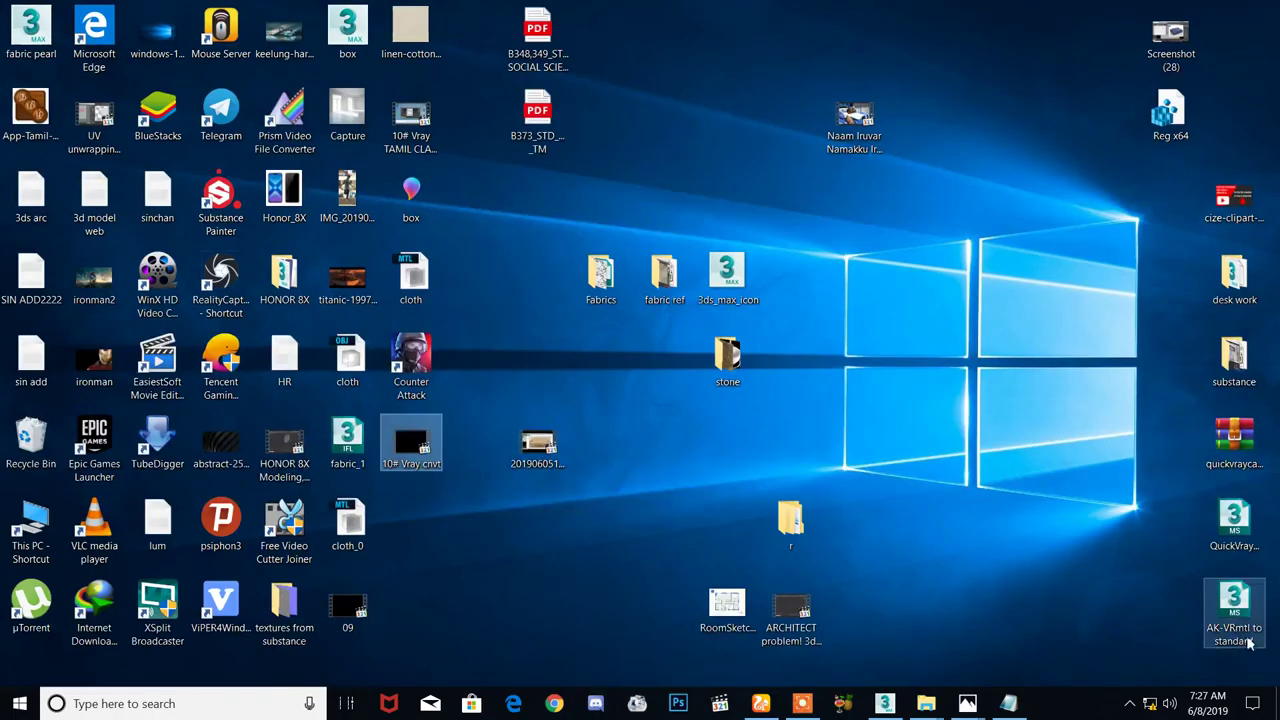
drag(1236, 532, 837, 520)
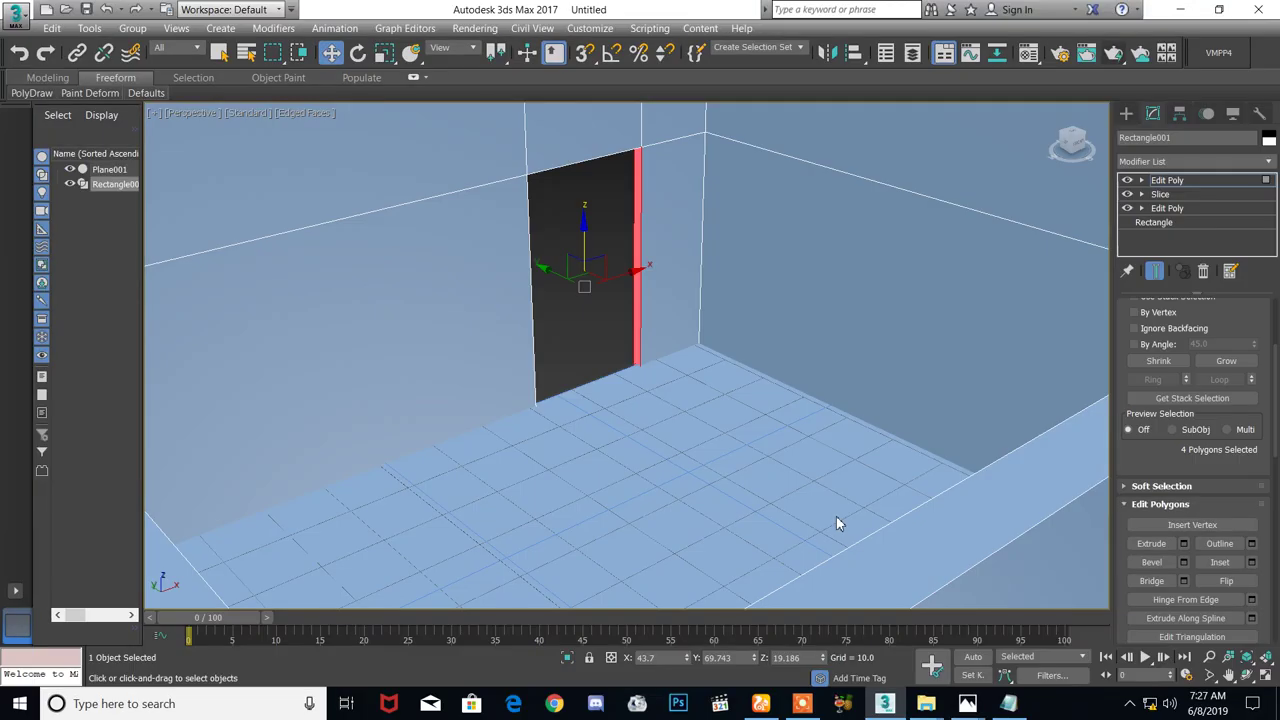
click(576, 348)
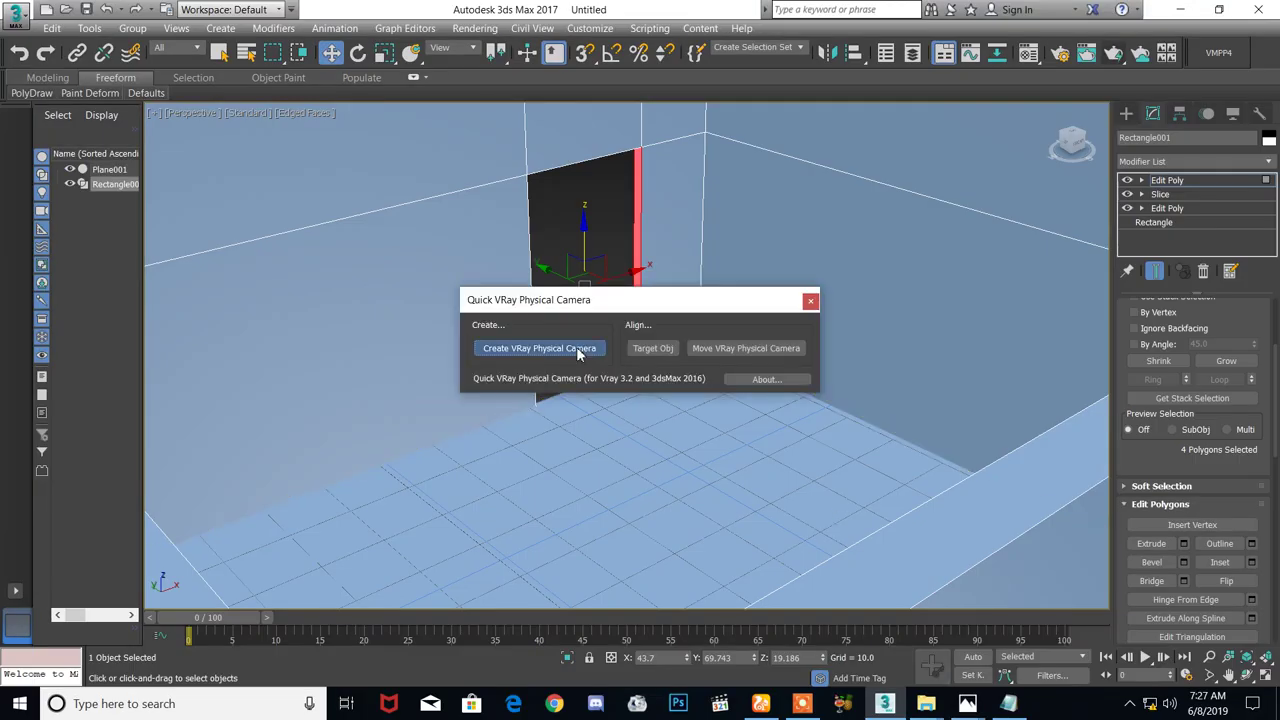
click(809, 303)
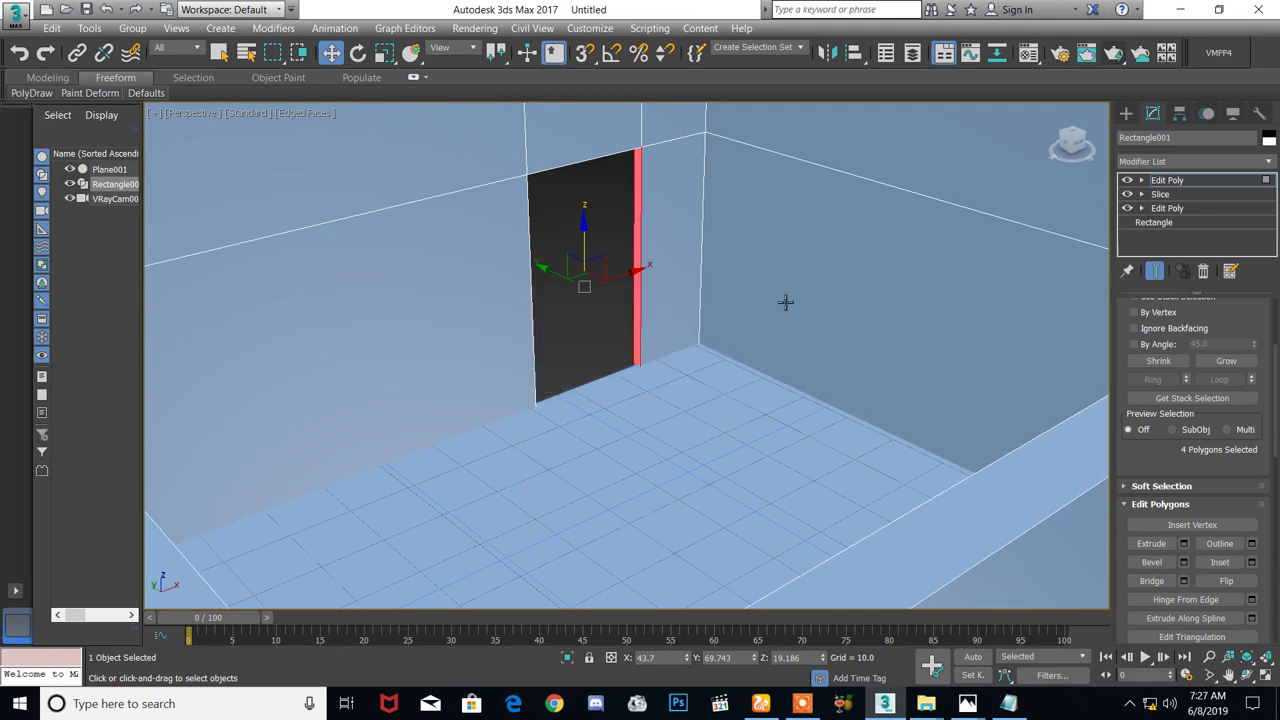
Rename the new V-Ray physical camera to "we" and raise it along Z to about 62.85
click(127, 203)
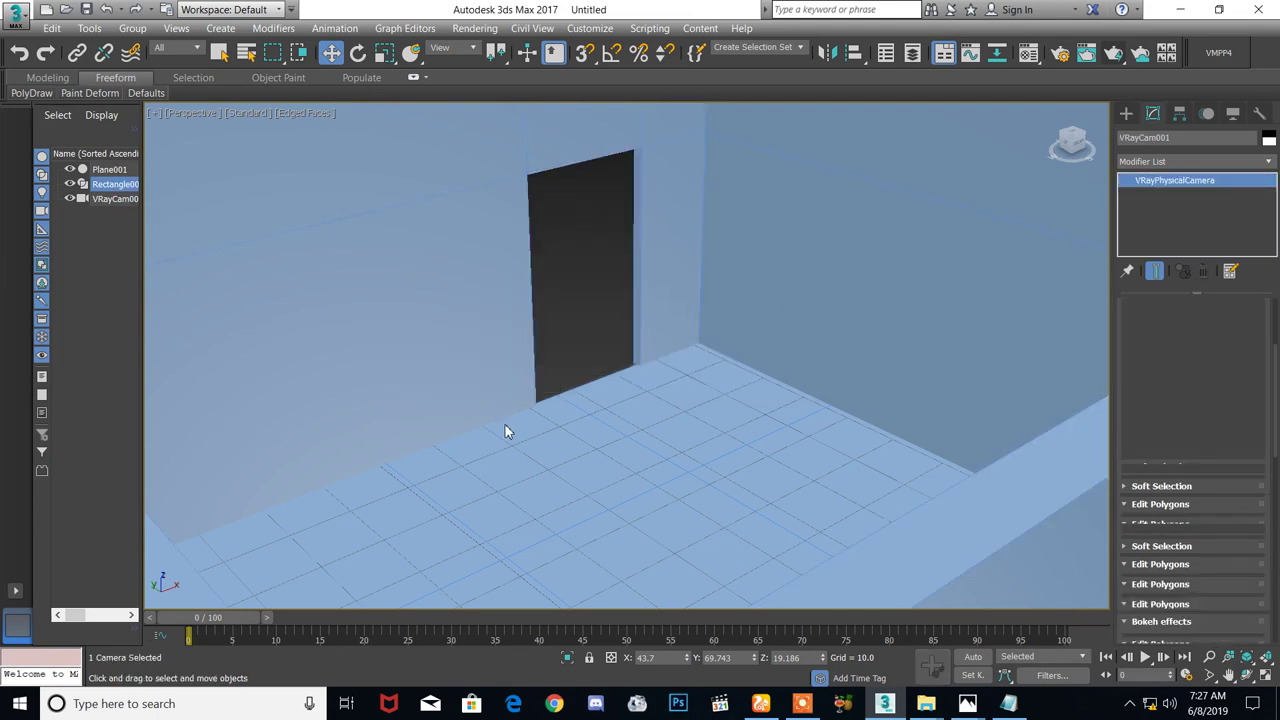
scroll(541, 435, down, 10)
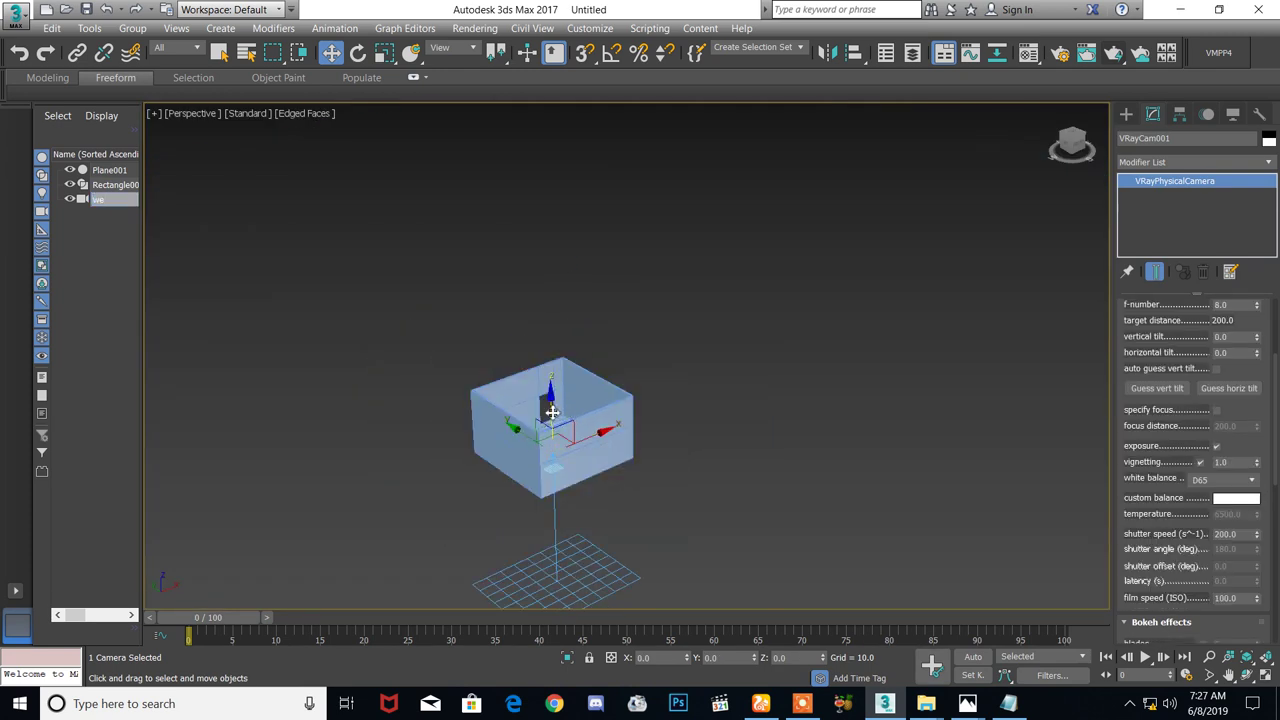
scroll(557, 435, up, 5)
drag(562, 392, 560, 349)
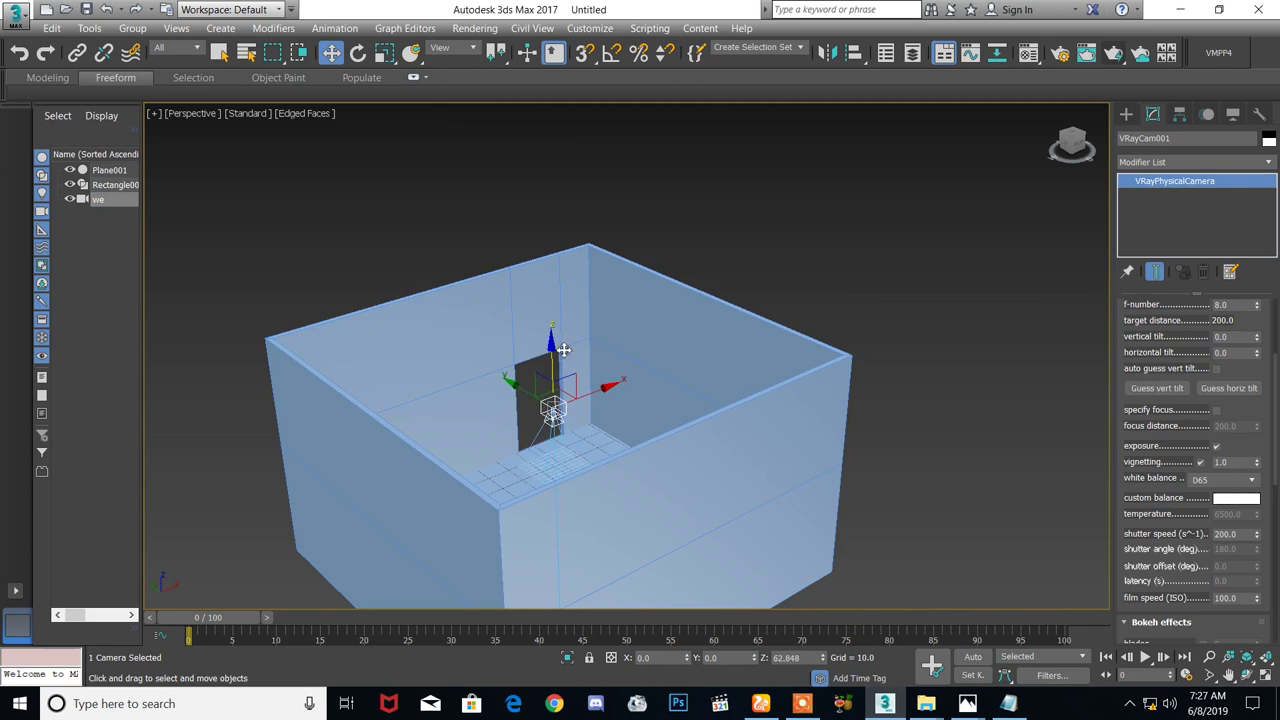
Rotate the camera, look through it and tilt it to frame the doorway
key(e)
mouse_move(590, 407)
alt+middle_down()
mouse_move(603, 443)
mouse_move(586, 451)
mouse_move(580, 514)
mouse_move(583, 437)
mouse_move(605, 417)
alt+middle_up()
drag(606, 418, 600, 417)
key(c)
middle_drag(694, 416, 686, 249)
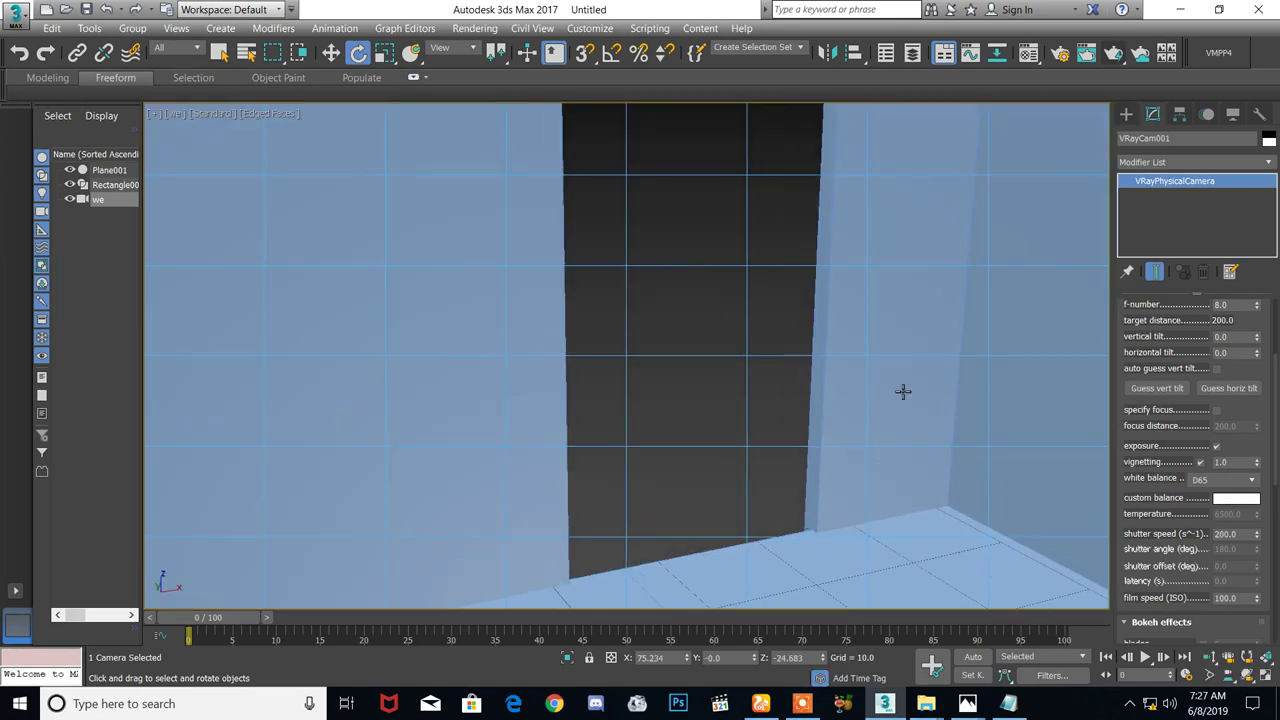
Dolly the camera back and orbit it to frame the doorway, the room corner and the floor
click(1208, 659)
drag(754, 431, 812, 412)
middle_drag(812, 412, 826, 405)
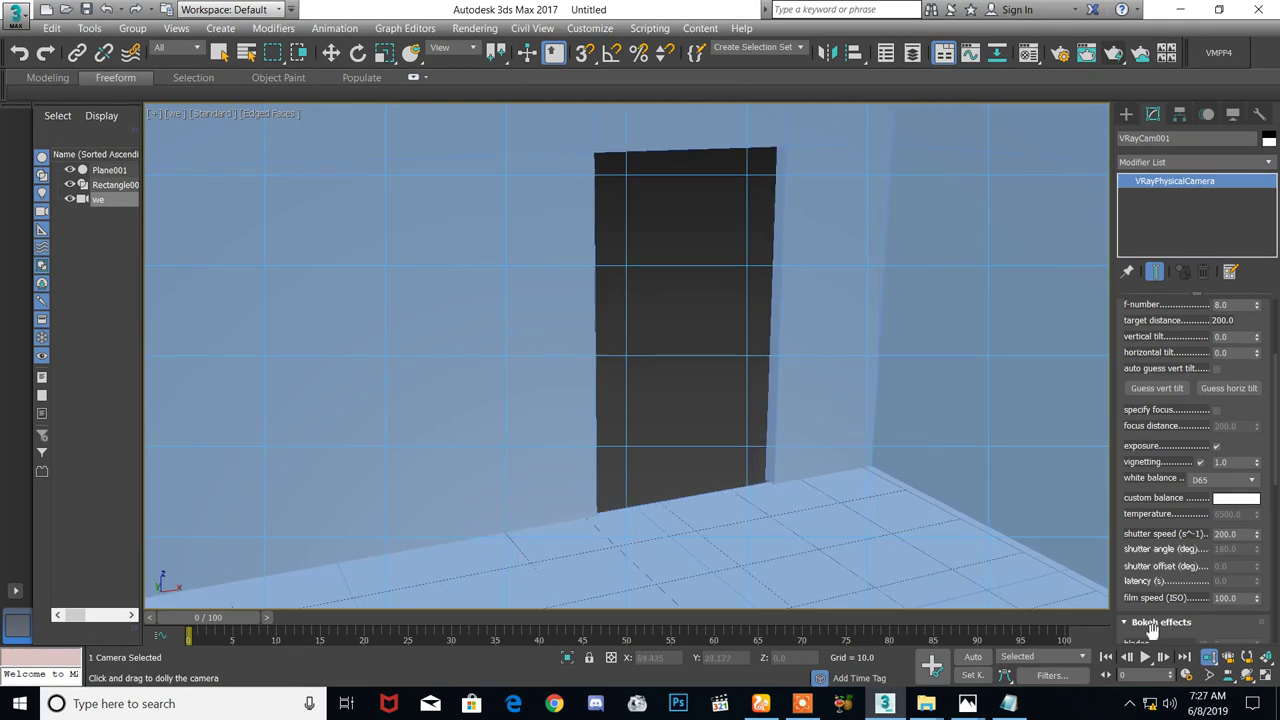
click(1245, 676)
drag(790, 470, 614, 428)
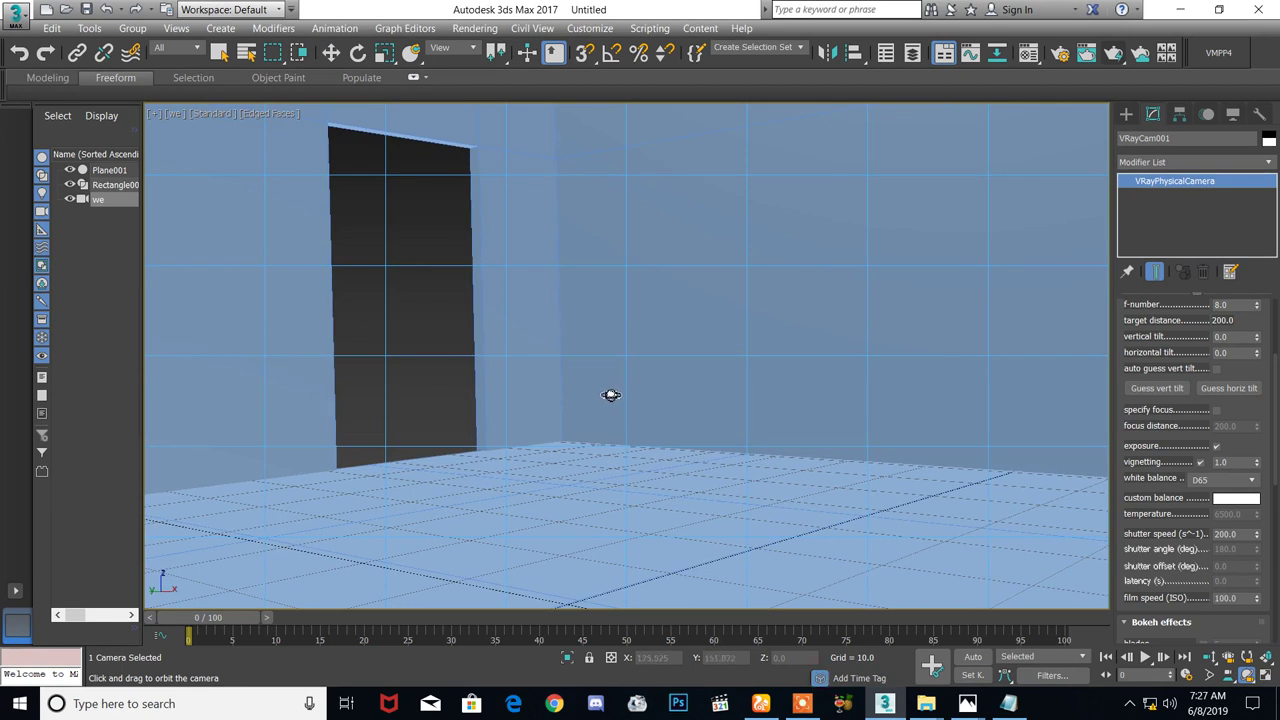
In the Perspective view, turn on Expert Mode and undo the last camera change
key(p)
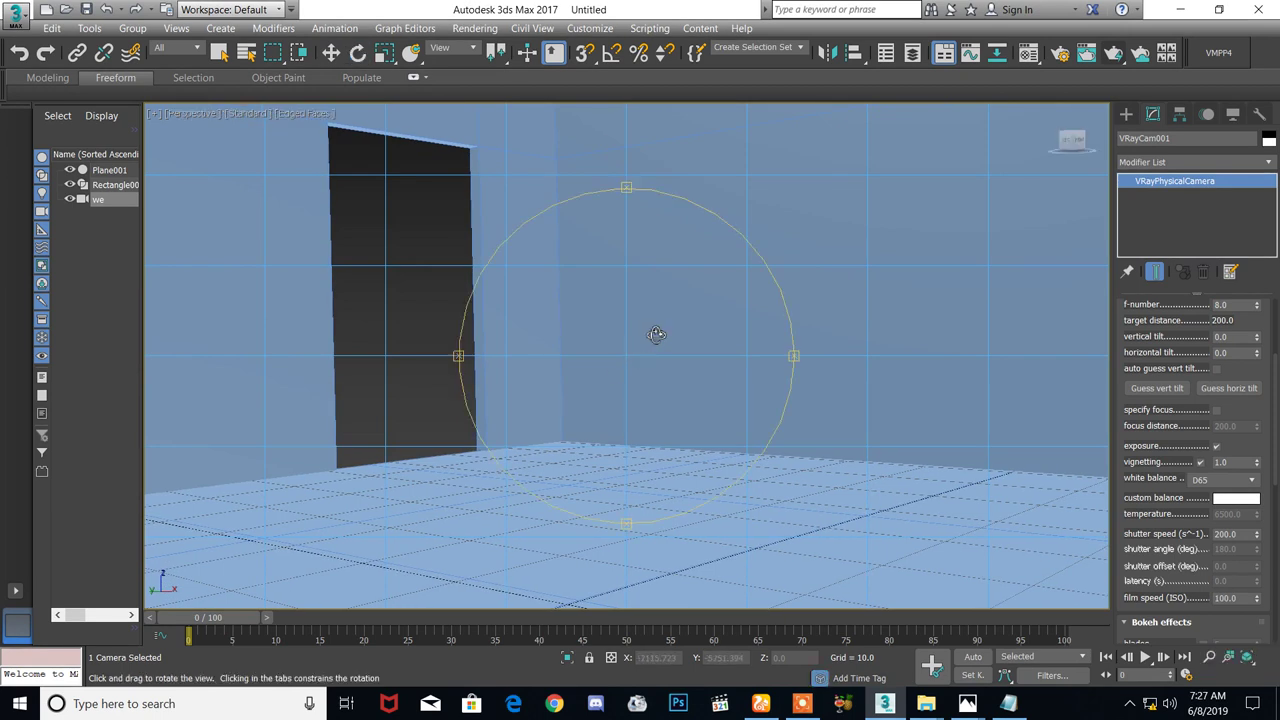
drag(655, 336, 686, 357)
drag(457, 171, 835, 453)
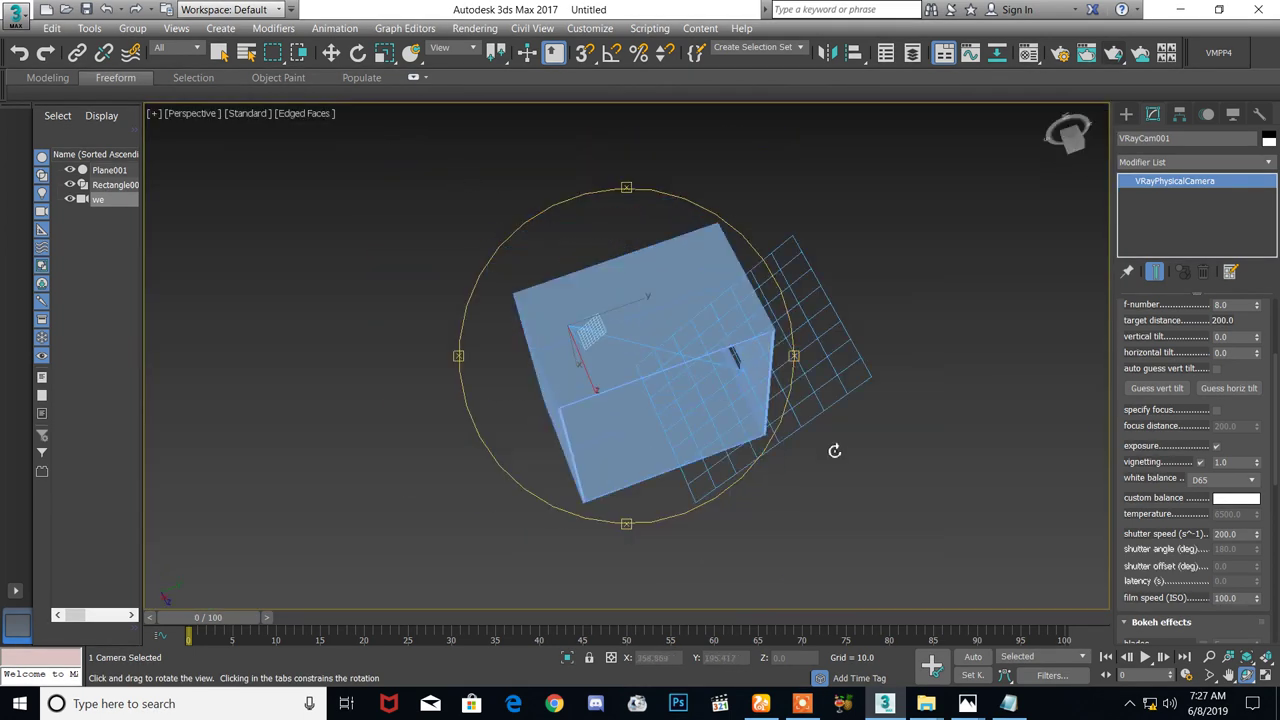
key(ctrl+x)
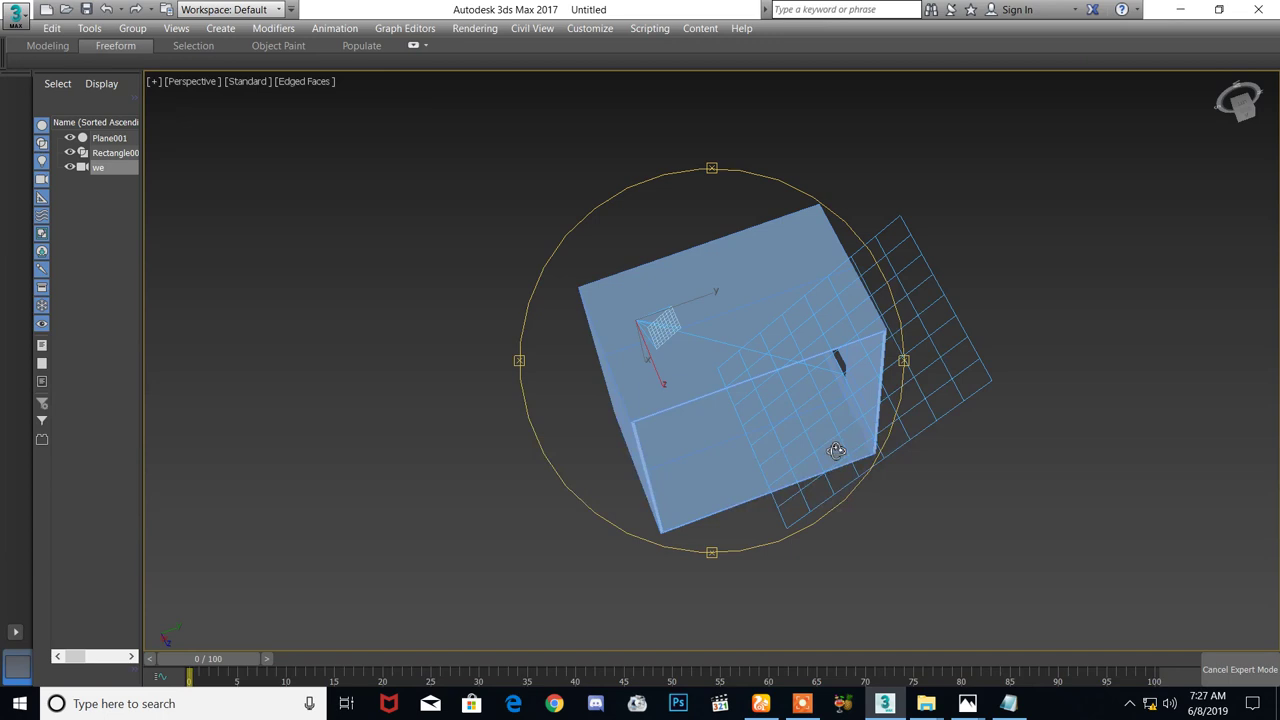
key(ctrl+z)
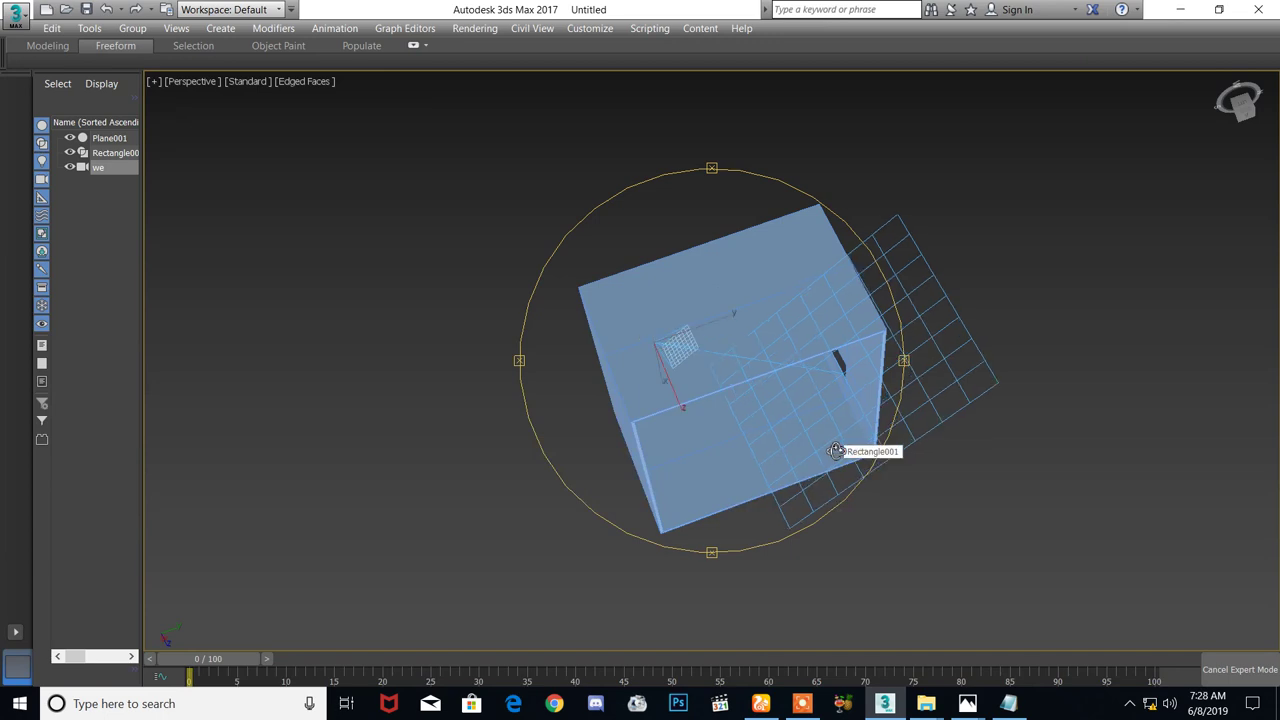
Look through the camera, refine its framing of the doorway and floor, and show the safe frames
key(c)
middle_drag(835, 438, 835, 356)
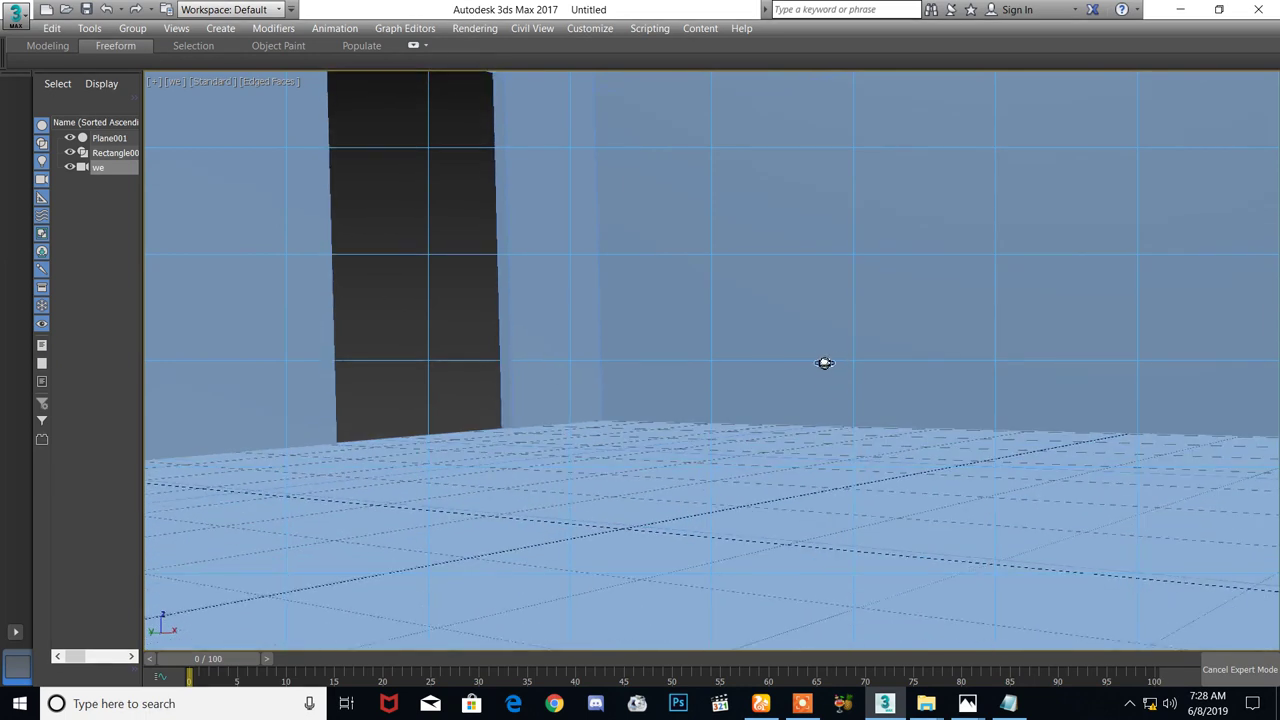
mouse_move(837, 323)
alt+middle_down()
mouse_move(823, 358)
mouse_move(826, 294)
mouse_move(826, 354)
mouse_move(826, 343)
alt+middle_up()
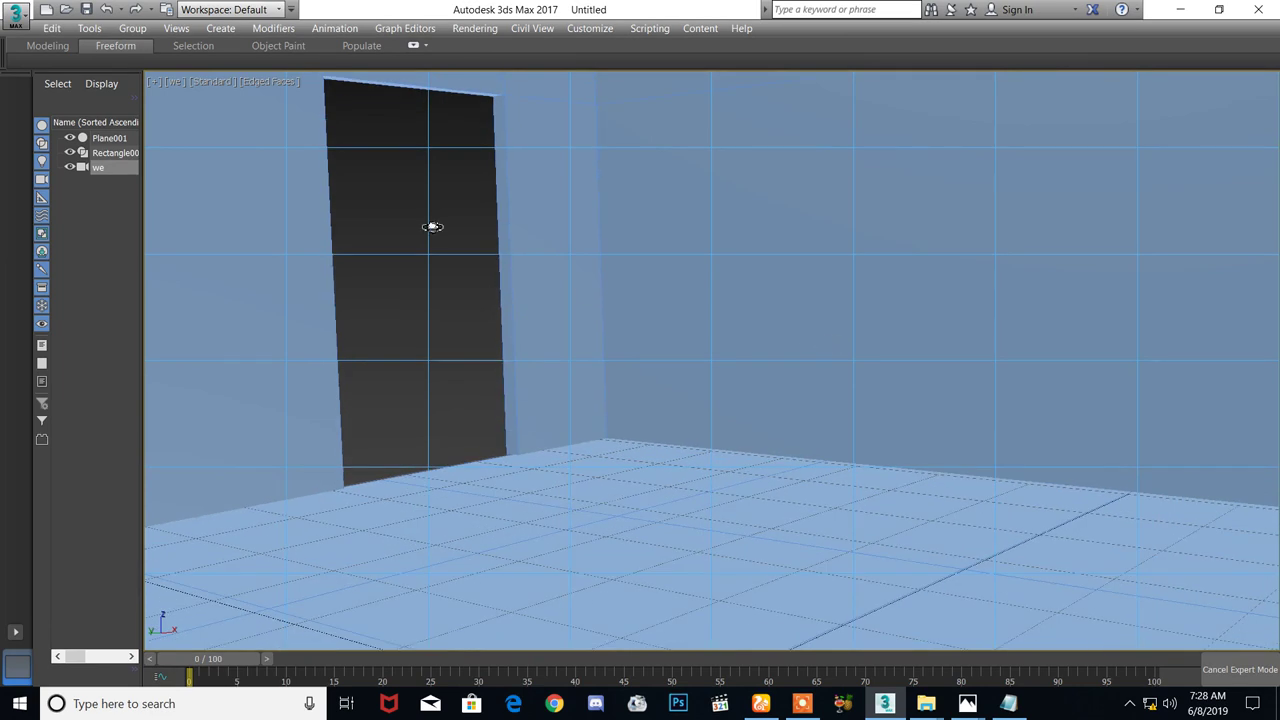
click(176, 82)
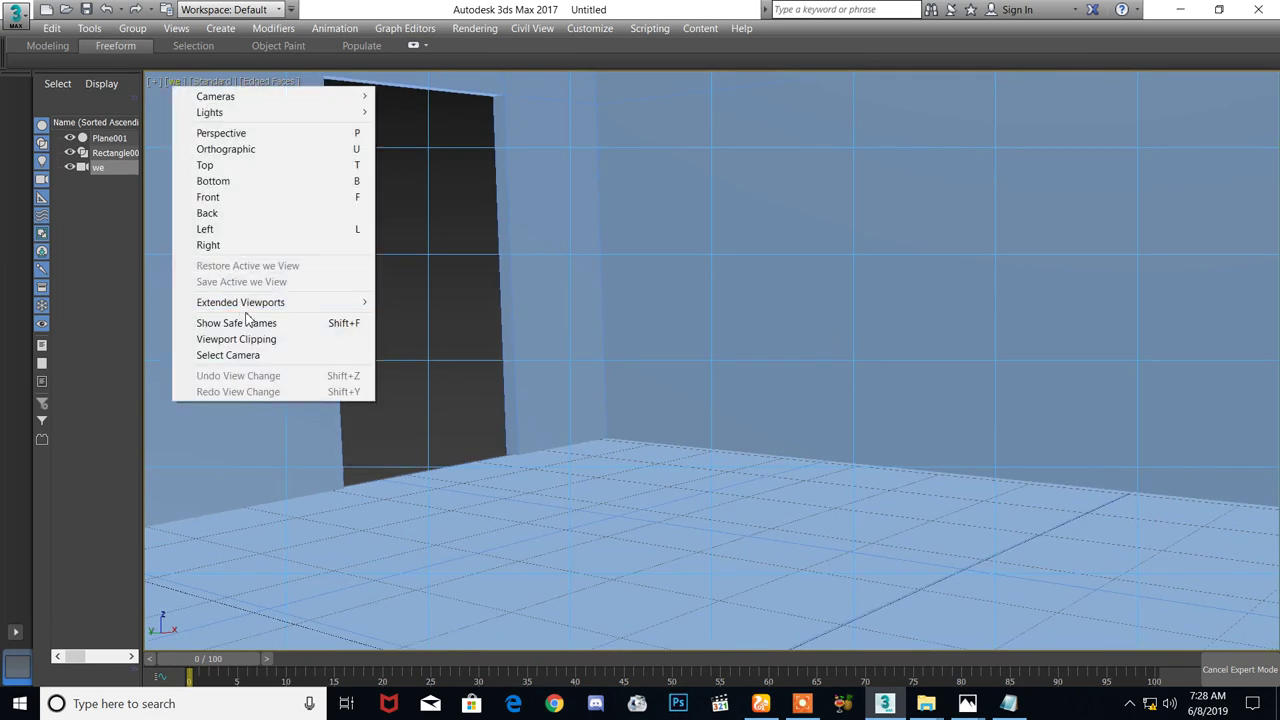
mouse_move(236, 104)
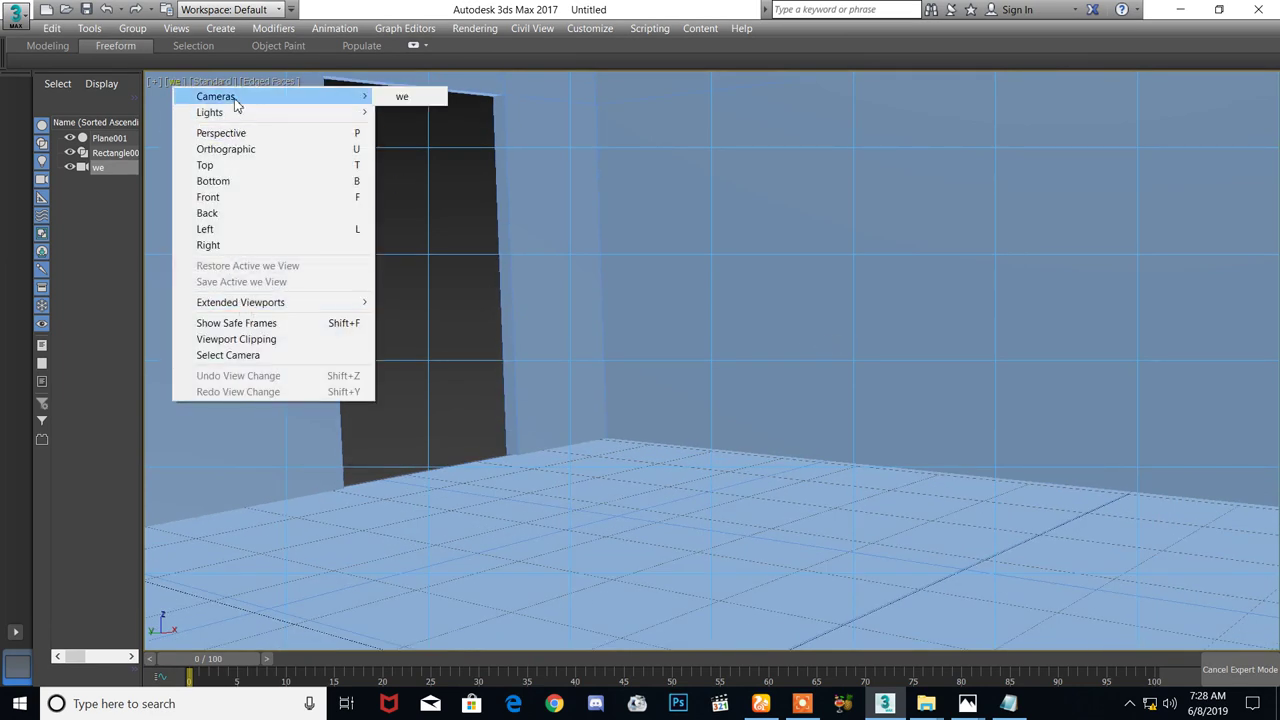
click(269, 323)
mouse_move(583, 383)
middle_down()
mouse_move(542, 404)
mouse_move(577, 323)
mouse_move(537, 414)
mouse_move(567, 394)
middle_up()
In the Perspective view, select the floor plane, leave Expert Mode and set the plane's length and width segments to 1
key(p)
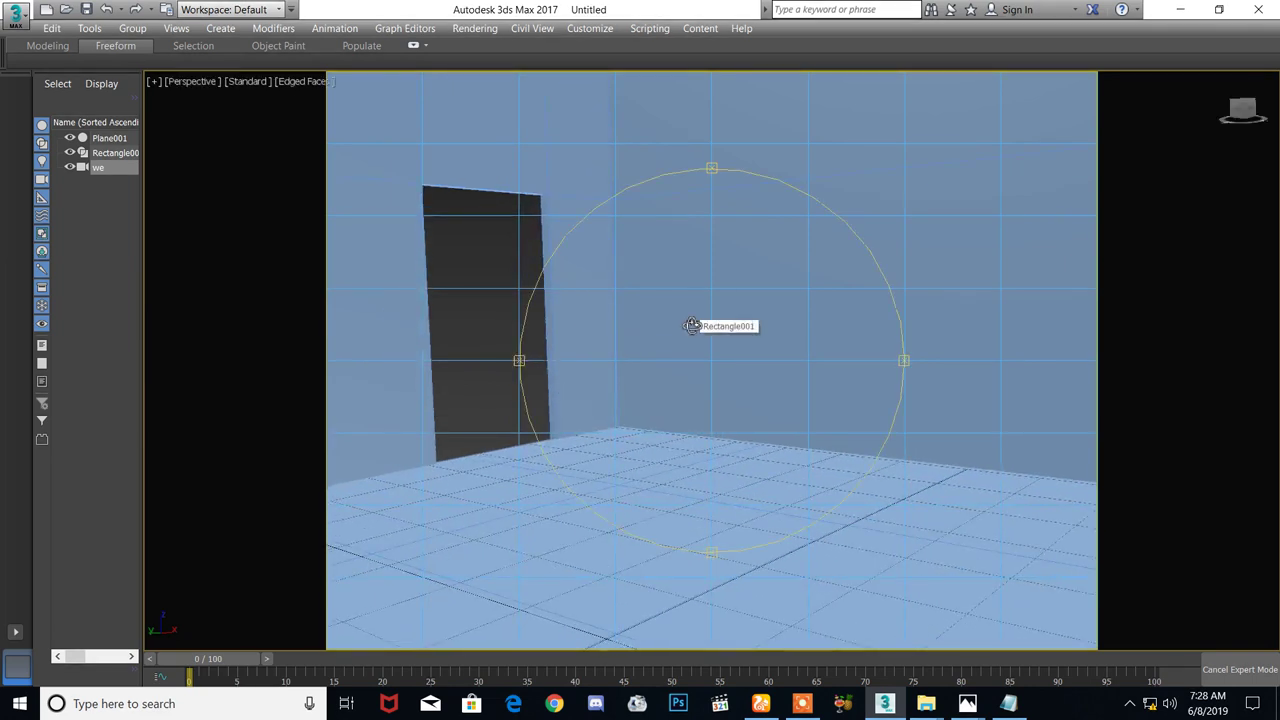
key(Escape)
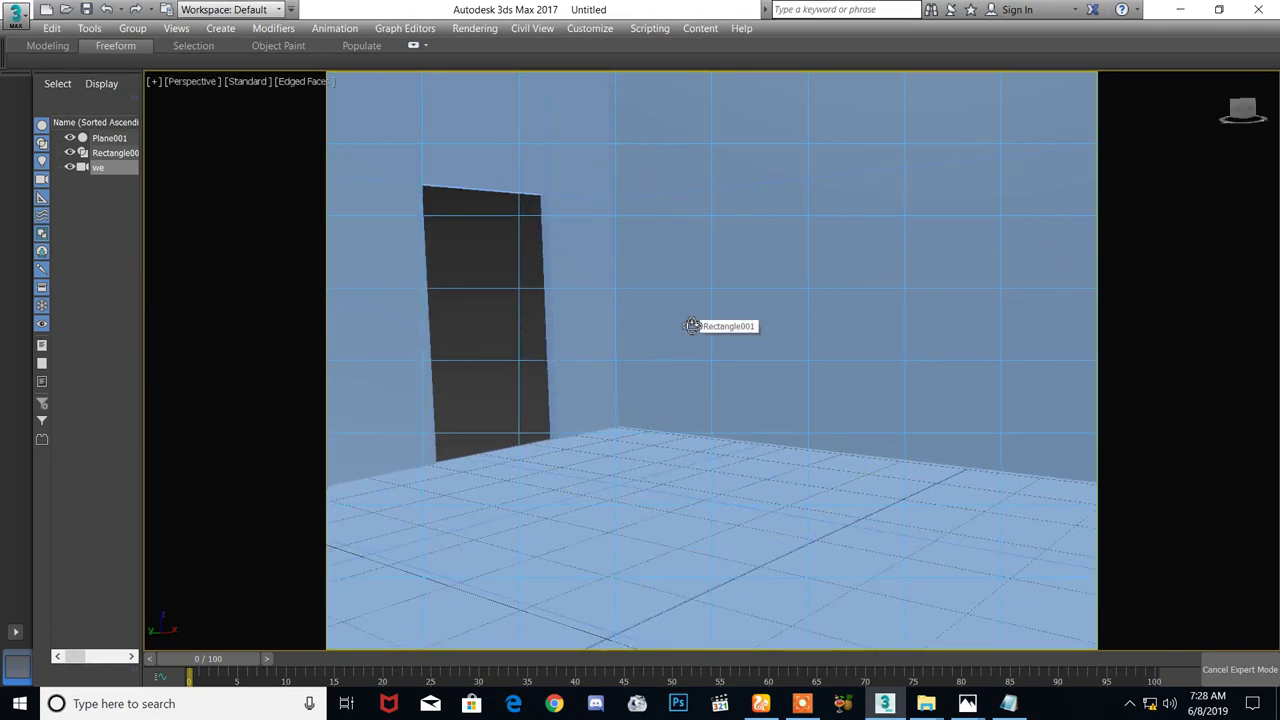
scroll(692, 326, down, 8)
mouse_move(692, 326)
alt+middle_down()
mouse_move(723, 343)
mouse_move(737, 331)
mouse_move(697, 306)
alt+middle_up()
scroll(723, 343, up, 6)
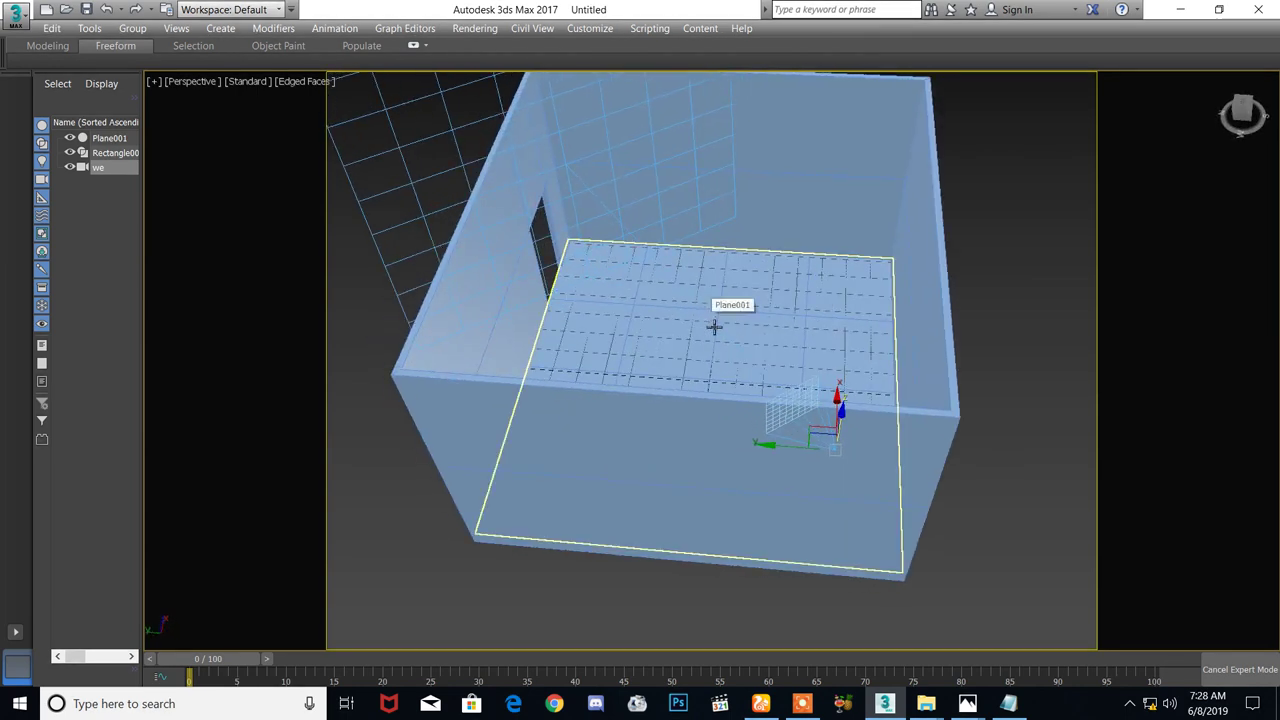
click(714, 327)
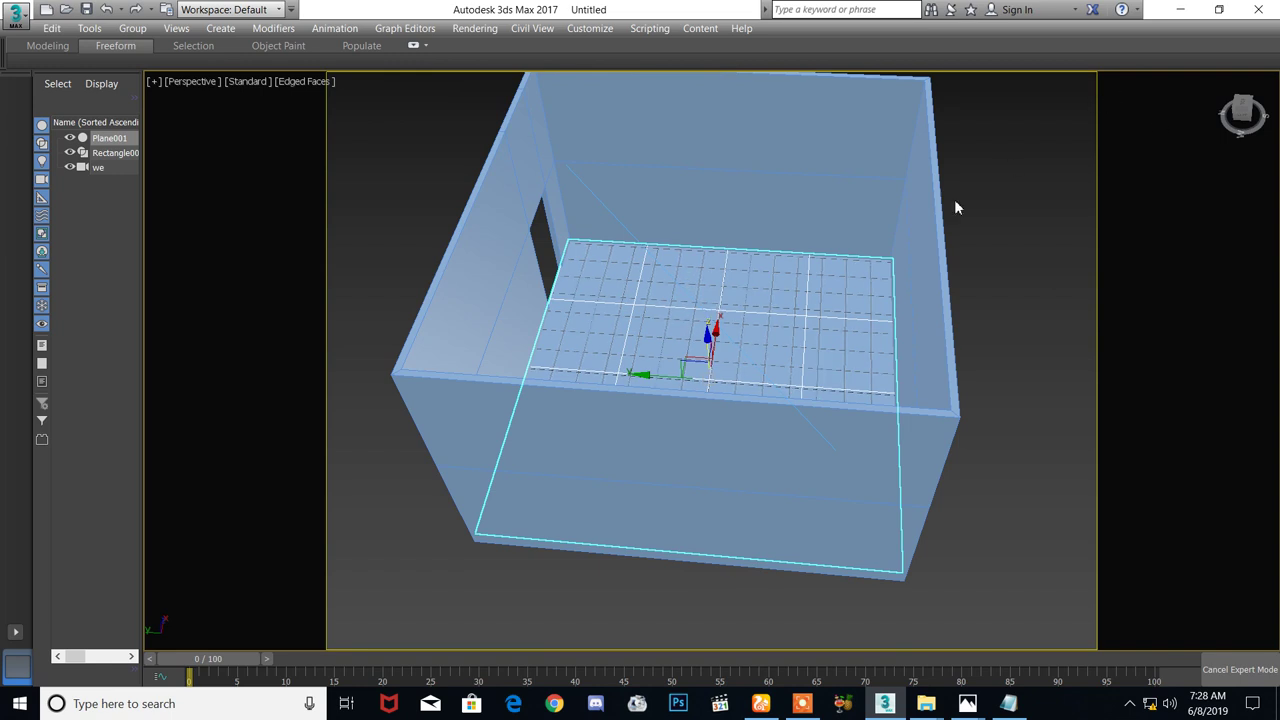
key(ctrl+x)
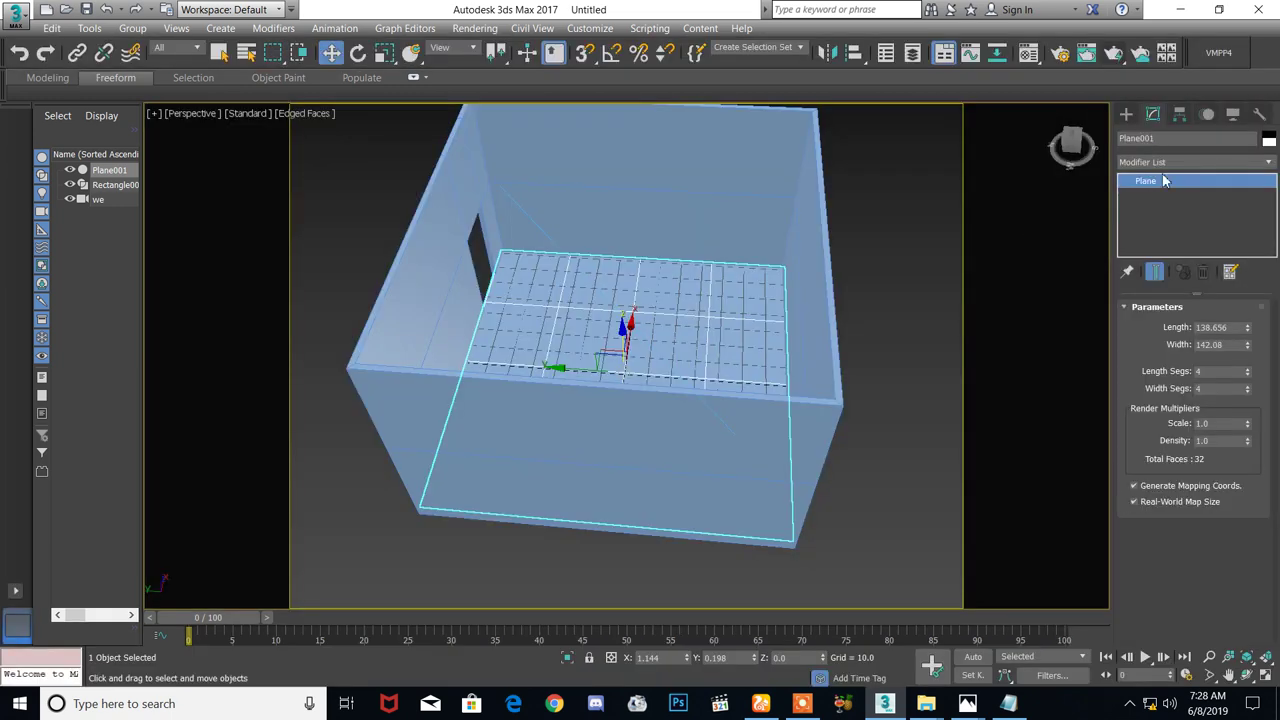
drag(1248, 375, 1248, 418)
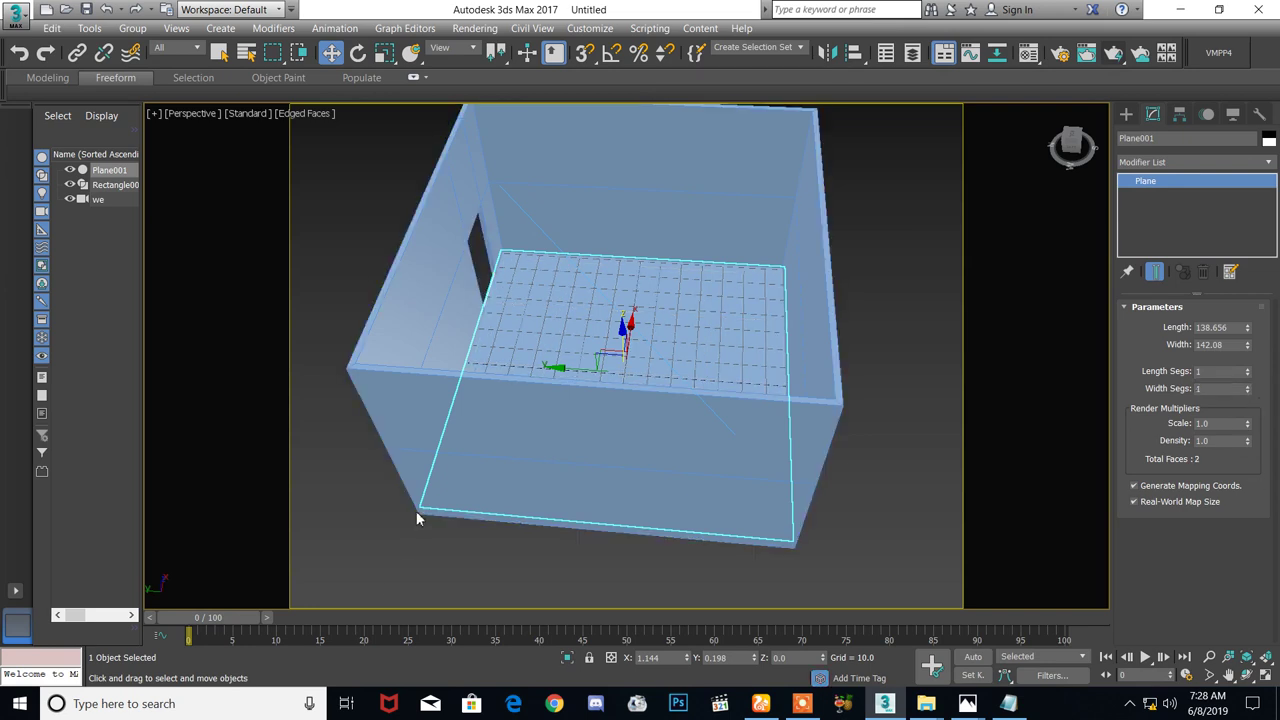
In the Material Editor, select the 02 - Default material and look through the available material types for V-Ray materials
key(m)
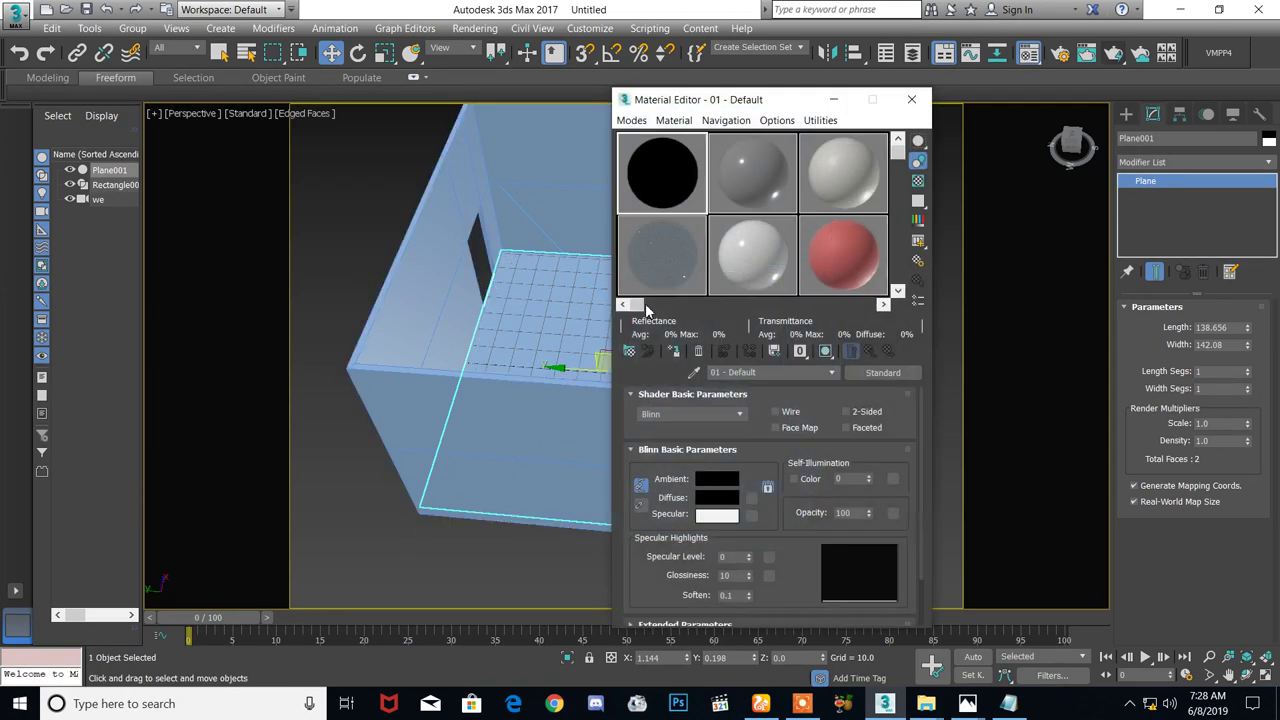
click(745, 172)
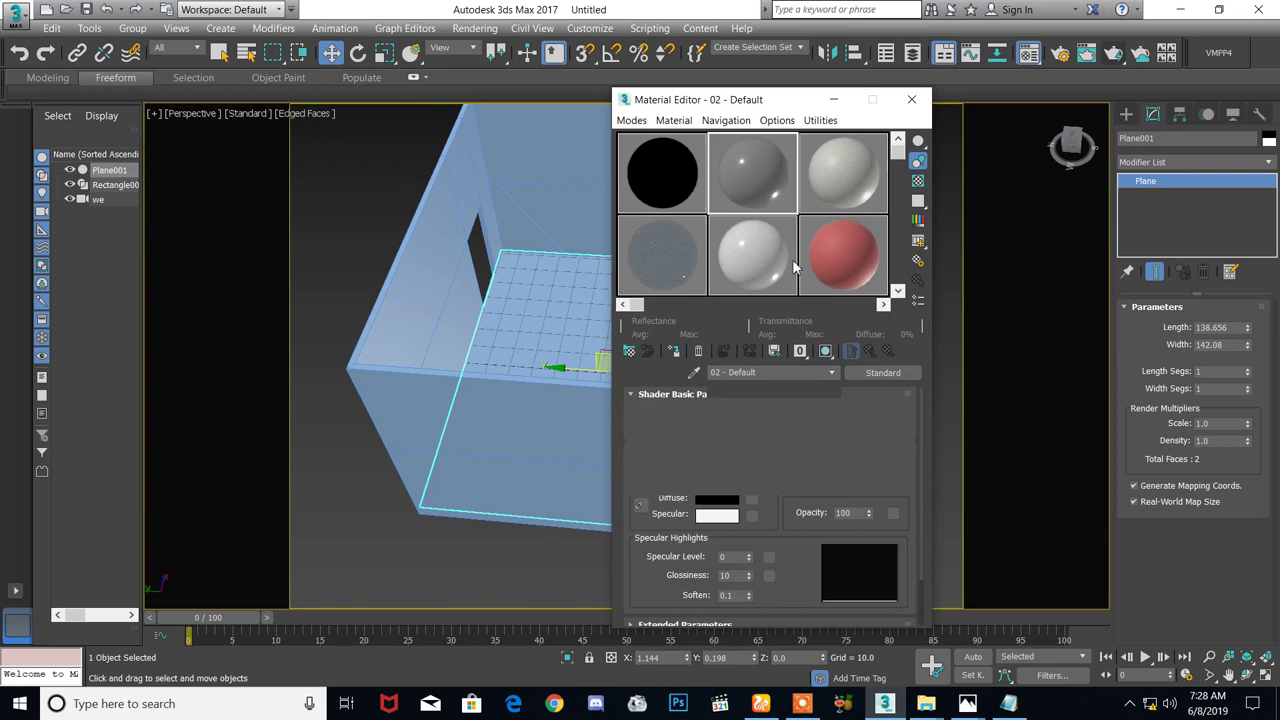
click(866, 372)
scroll(794, 465, down, 1)
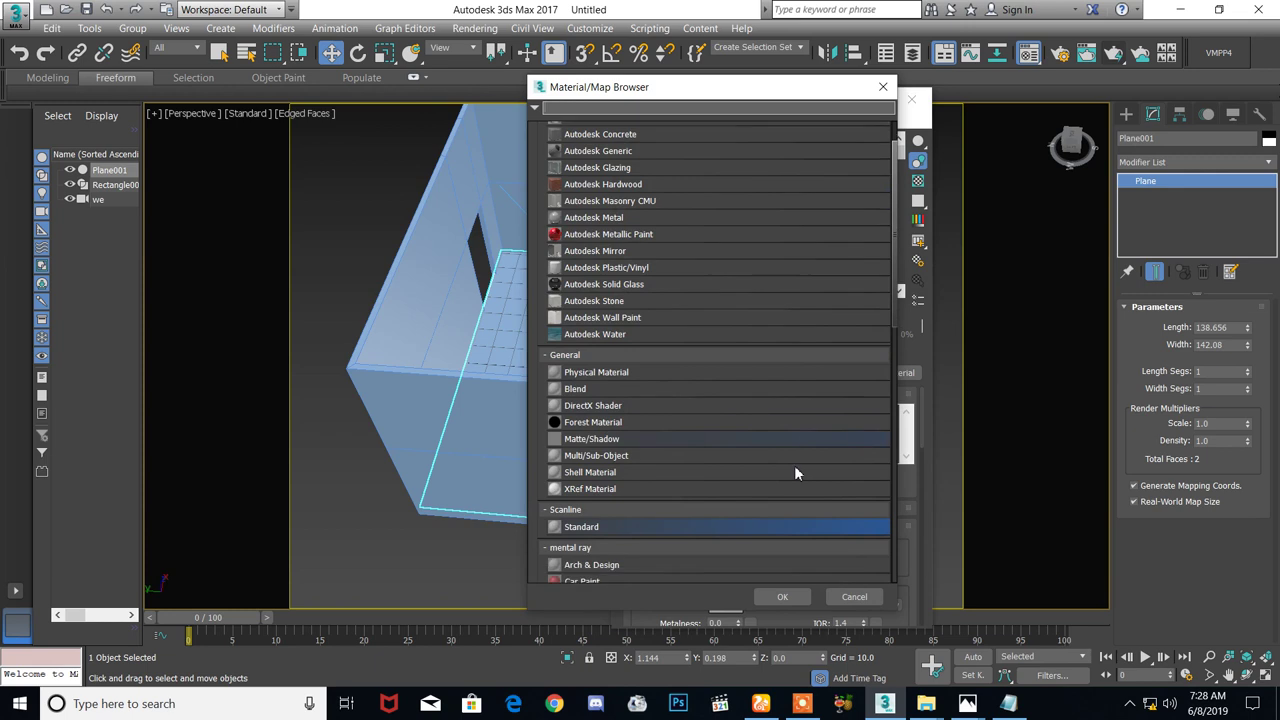
scroll(764, 452, down, 1)
scroll(740, 450, down, 2)
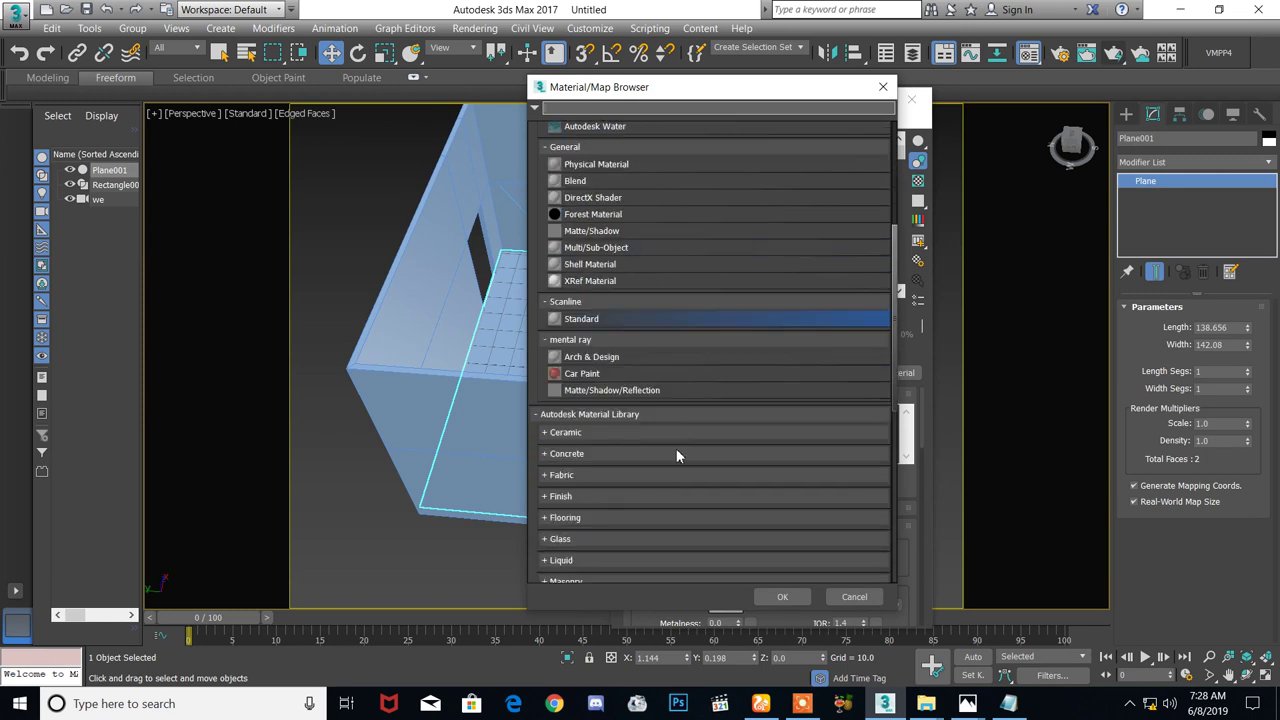
scroll(643, 453, down, 3)
scroll(640, 442, down, 4)
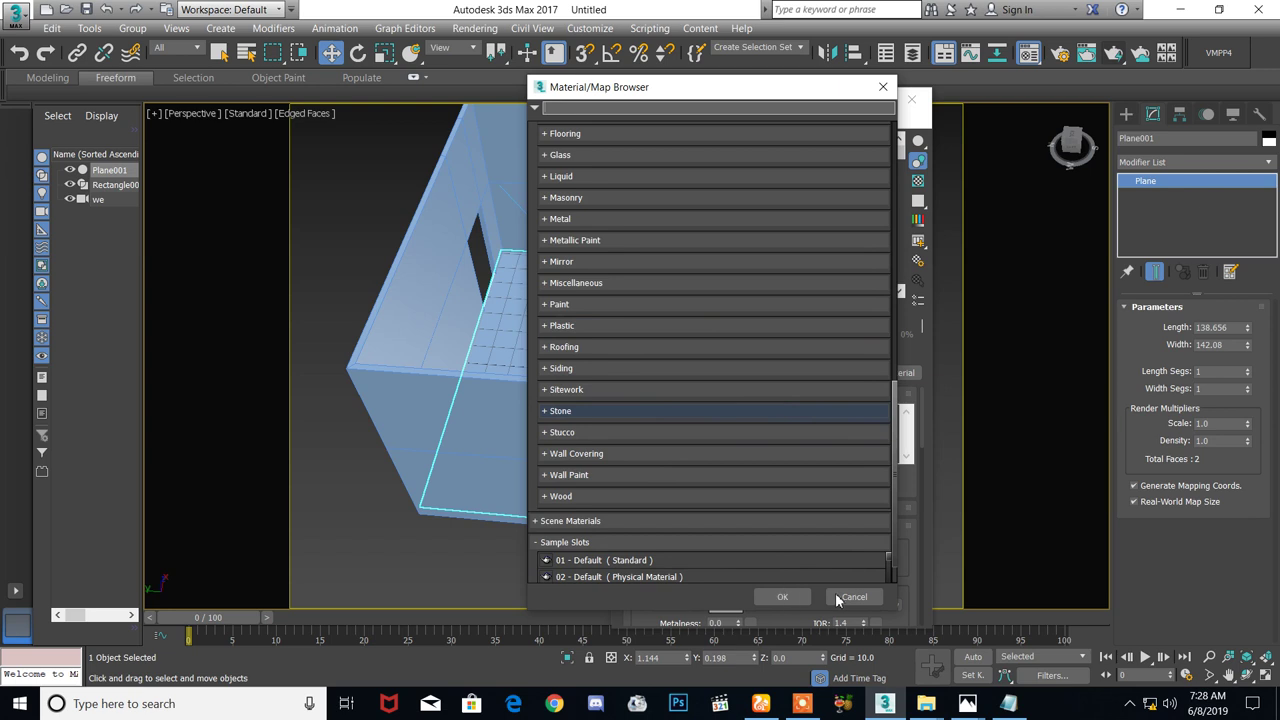
click(883, 86)
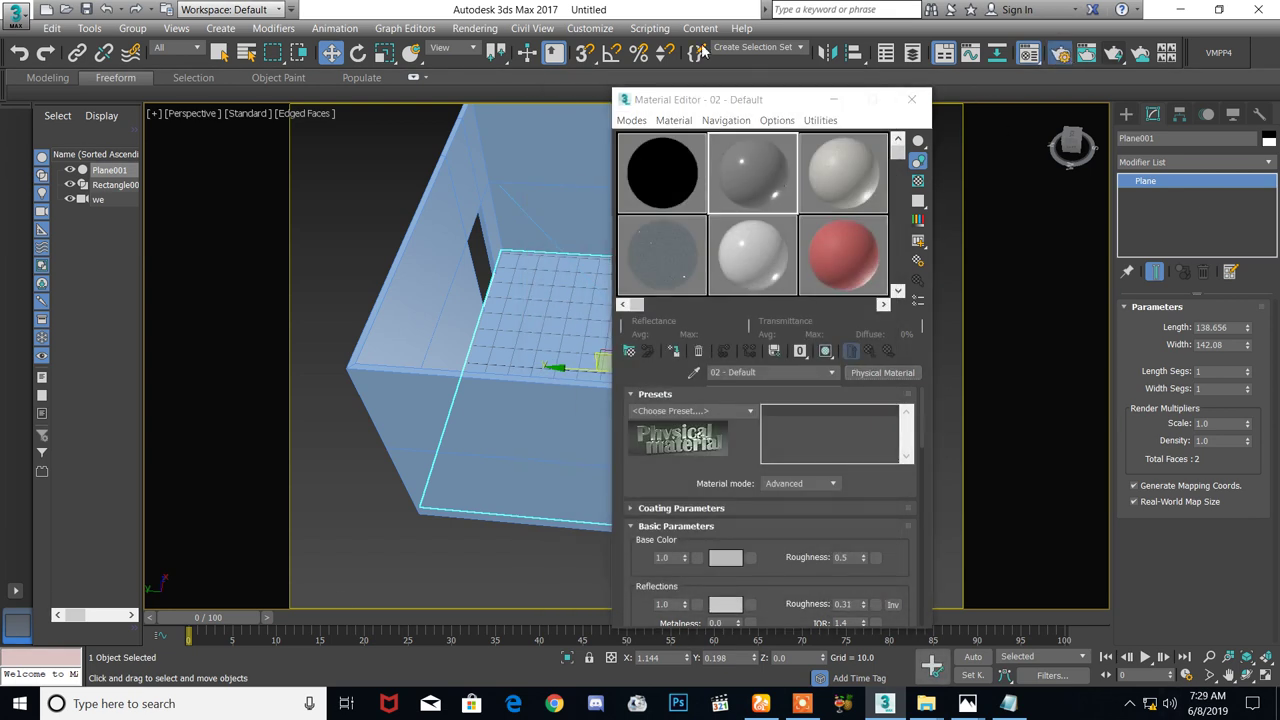
Set the production renderer to V-Ray Adv 3.40.01
key(F10)
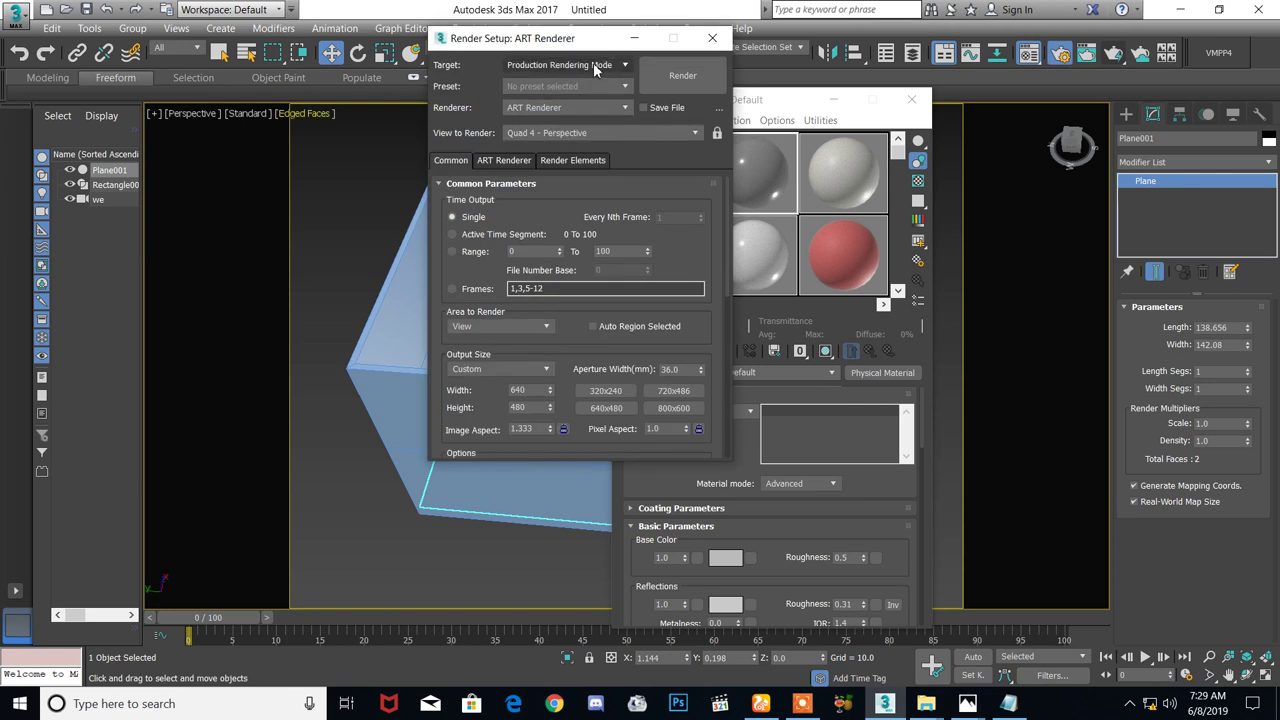
click(598, 66)
click(587, 81)
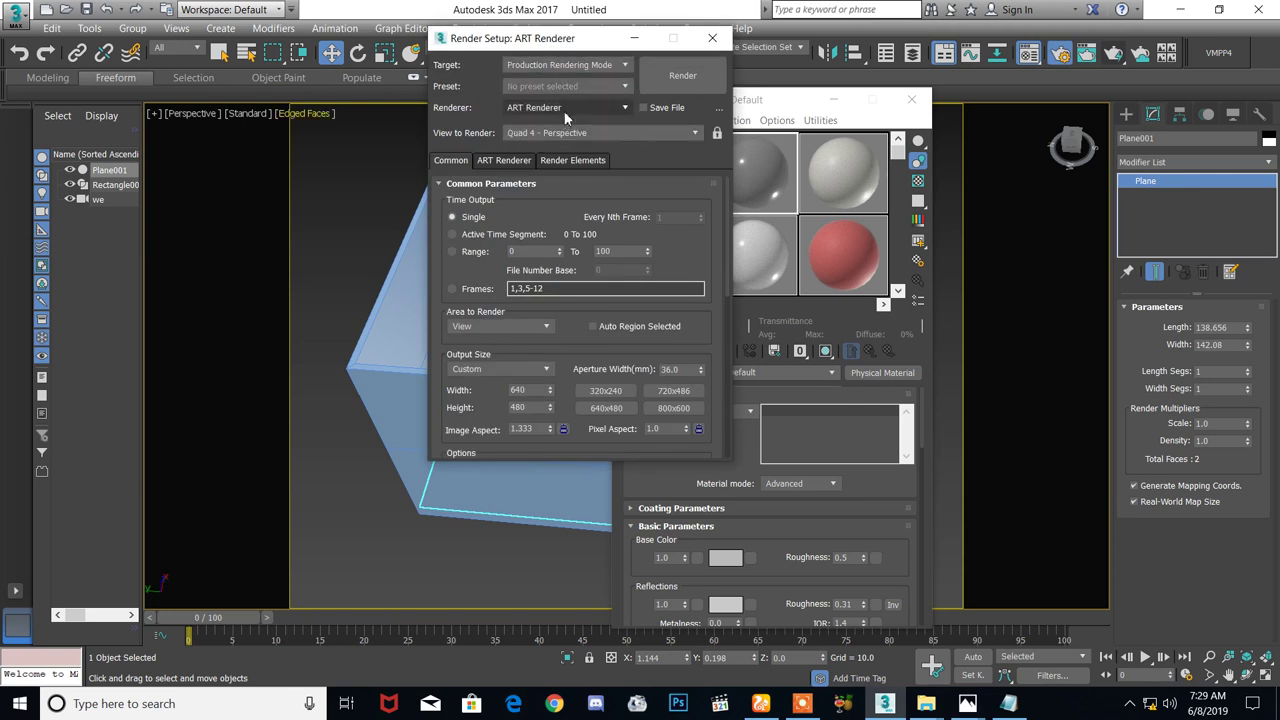
click(565, 107)
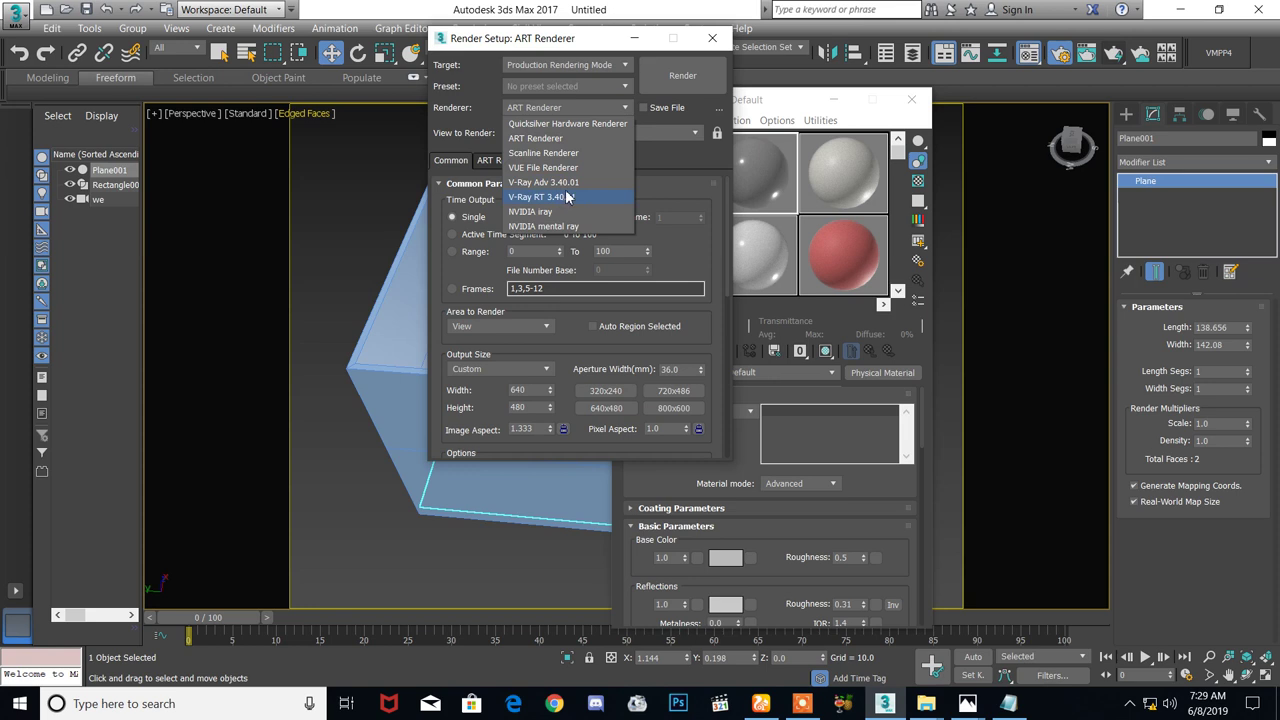
click(568, 185)
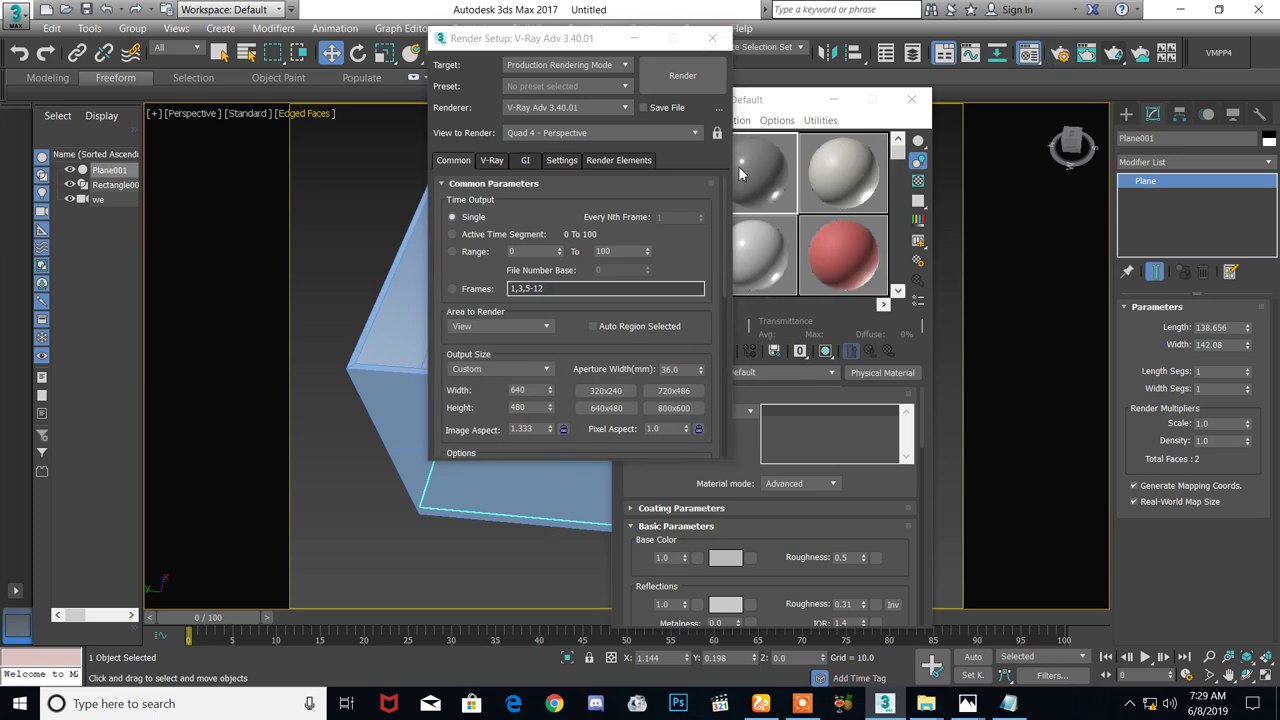
key(F10)
Change the 02 - Default material to a VRayMtl
click(758, 193)
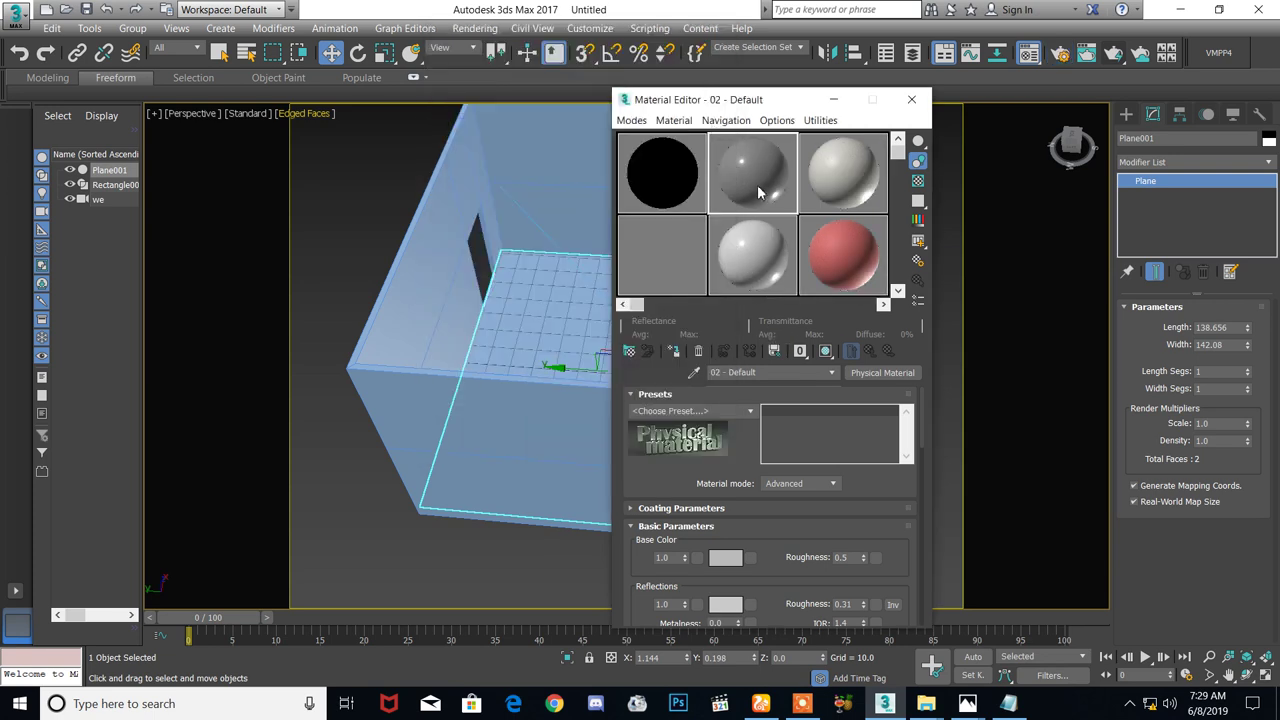
click(852, 372)
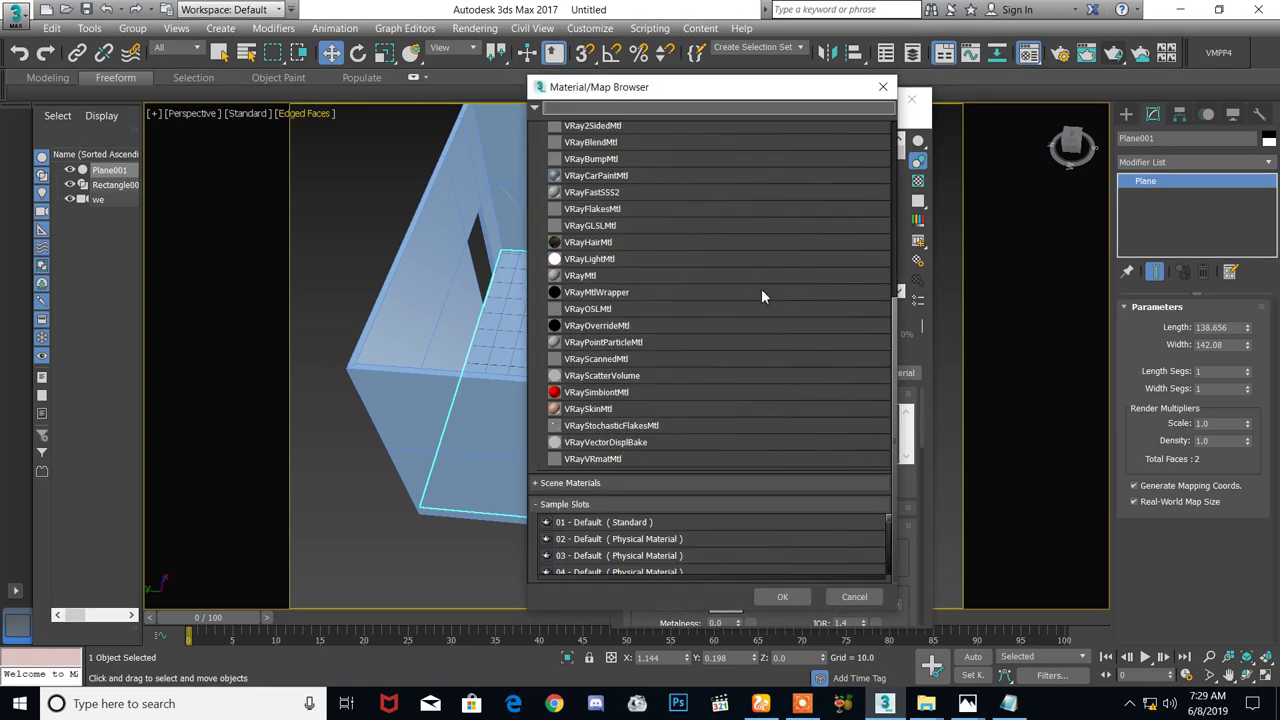
scroll(628, 404, up, 1)
double_click(592, 308)
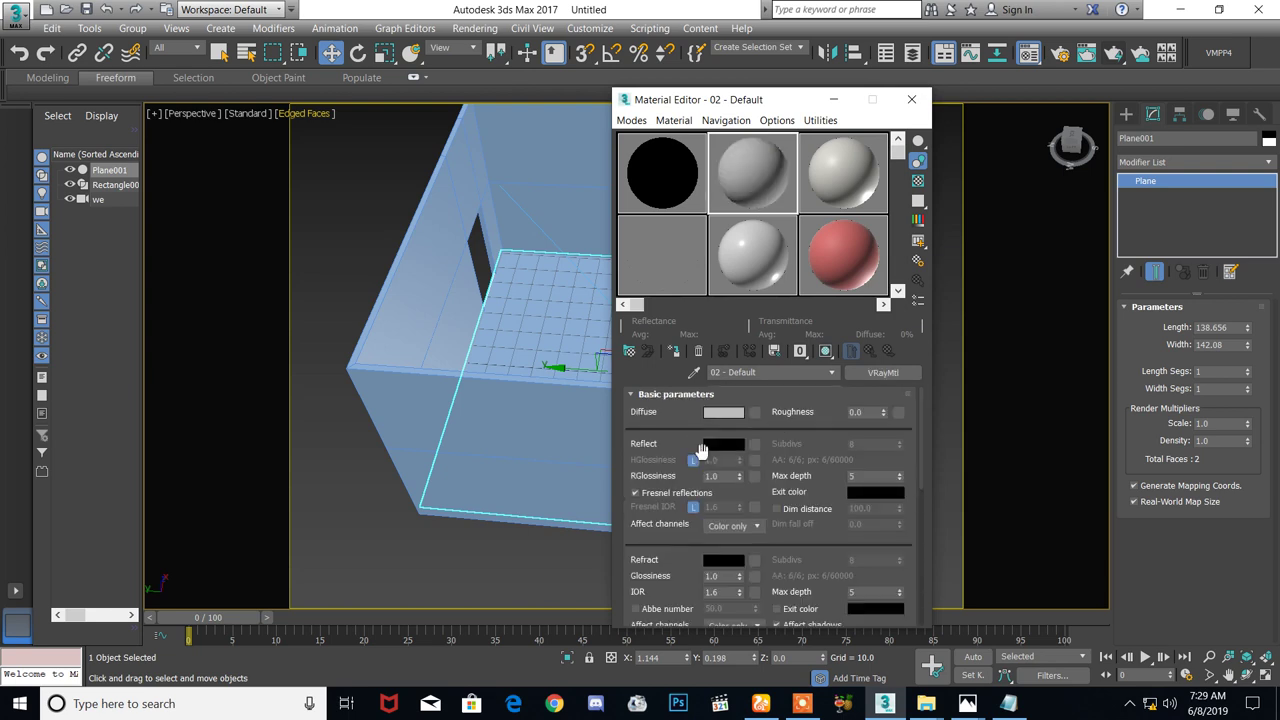
Make the 02 - Default material's diffuse color nearly white and assign the material to the room walls
click(716, 421)
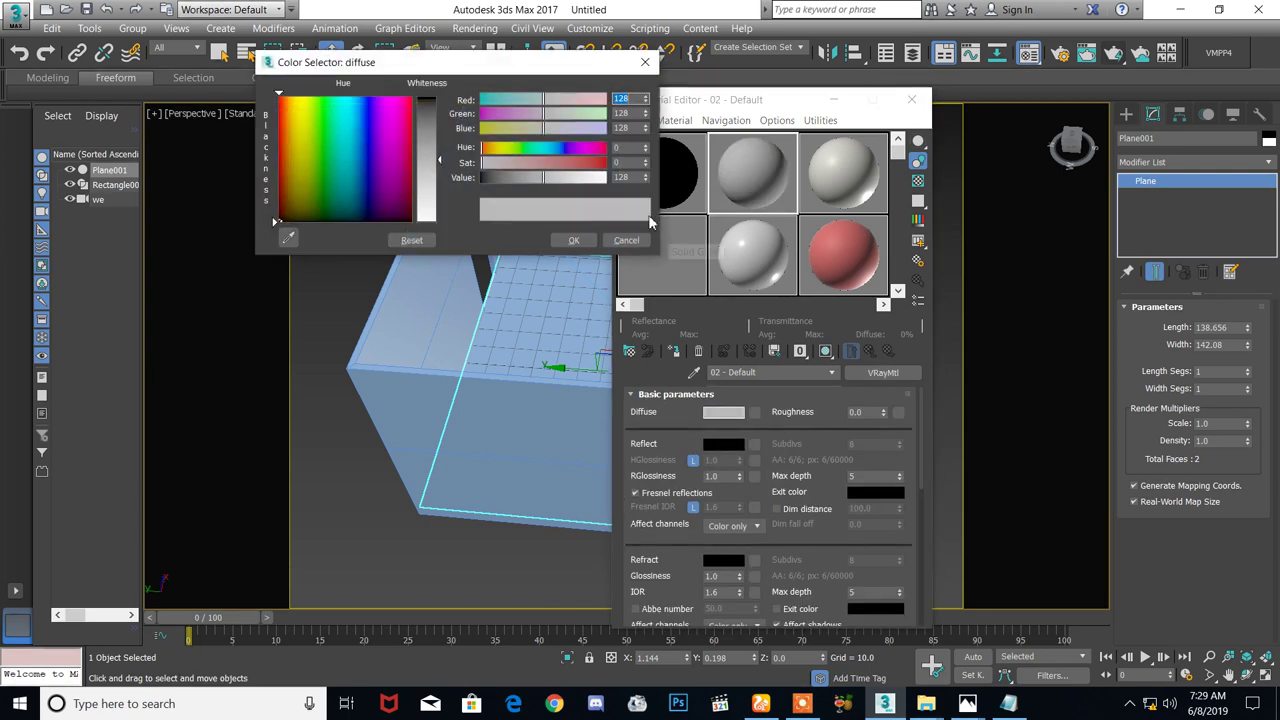
drag(565, 181, 603, 183)
click(574, 240)
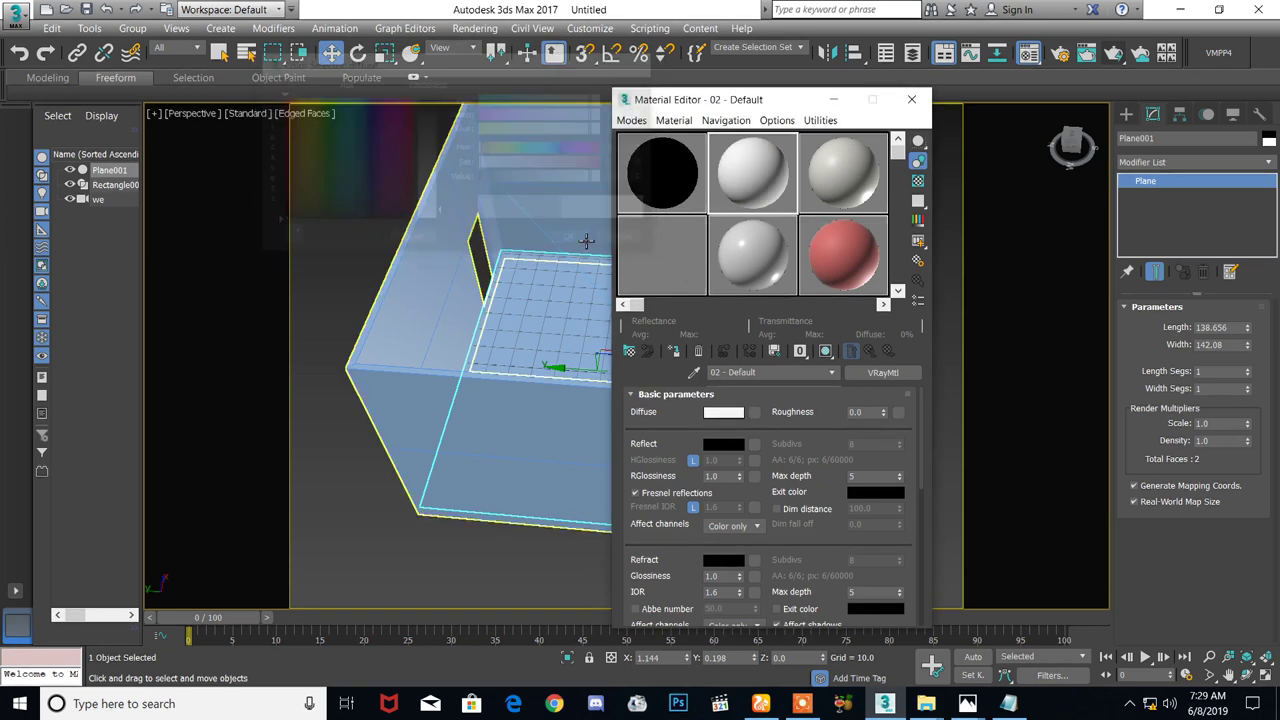
drag(755, 179, 521, 220)
middle_drag(528, 280, 441, 294)
Change the 03 - Default material to a VRayMtl and assign it to the floor plane
click(843, 173)
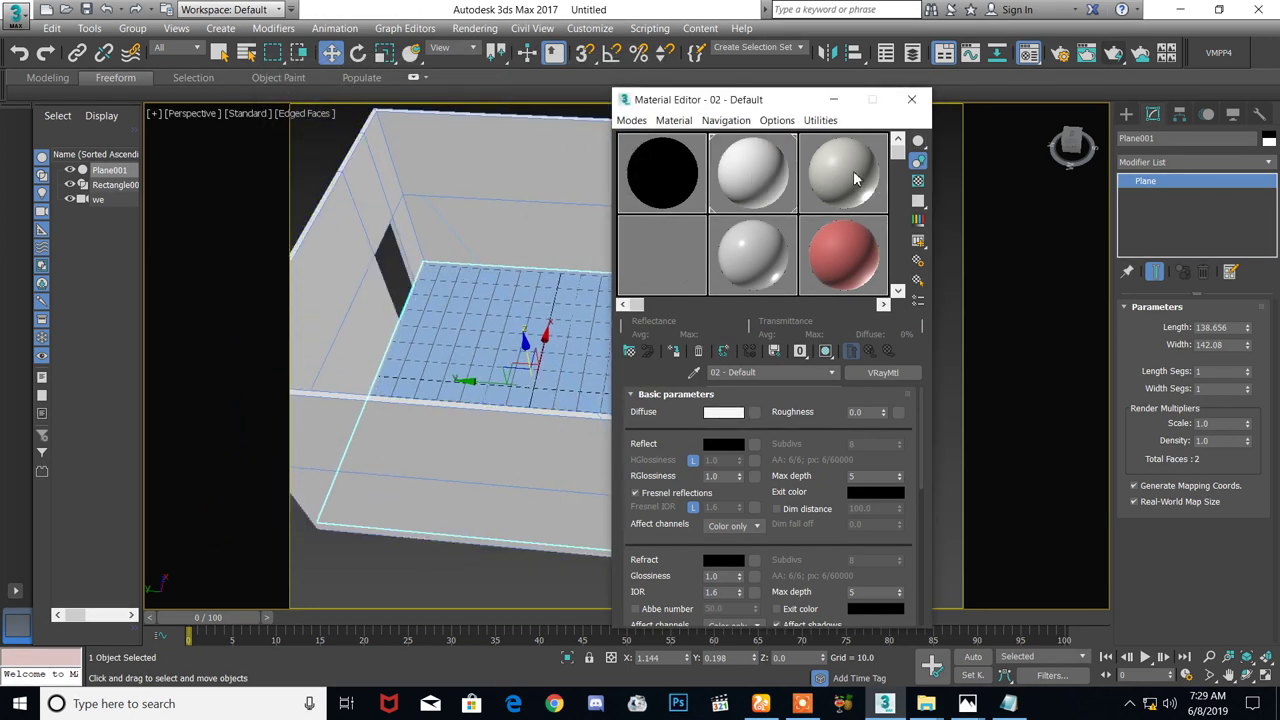
click(876, 374)
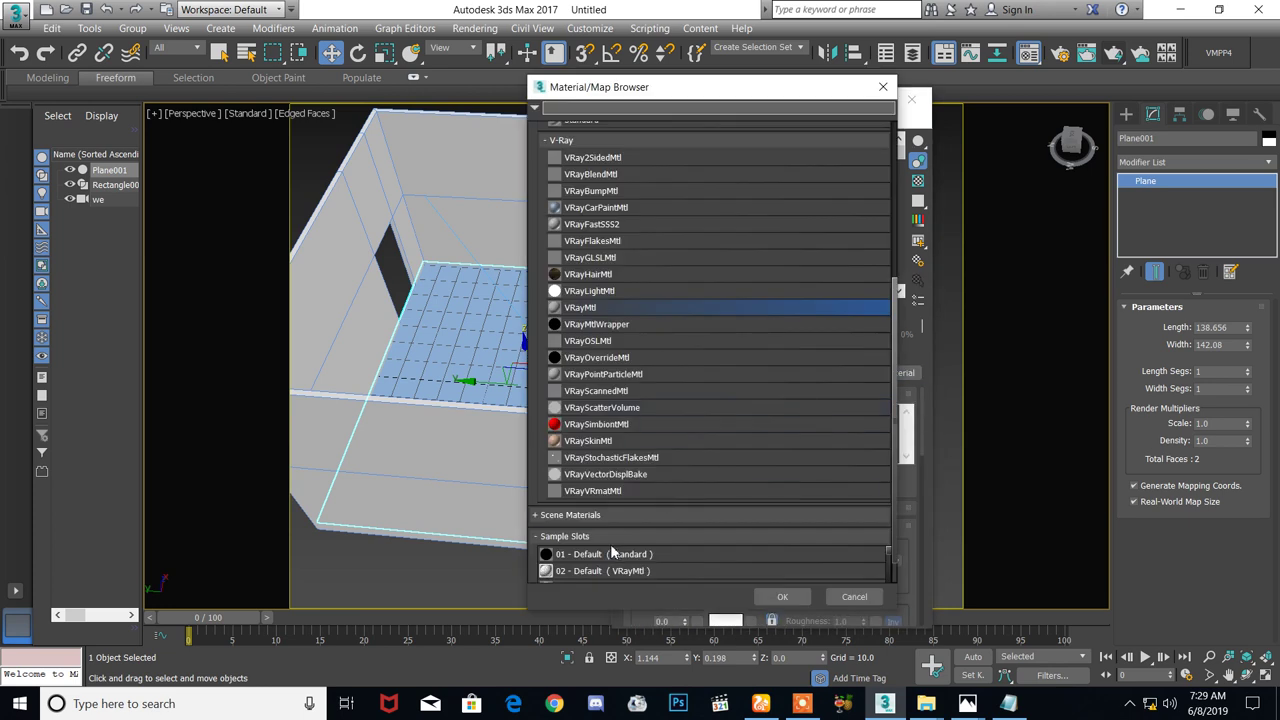
double_click(586, 310)
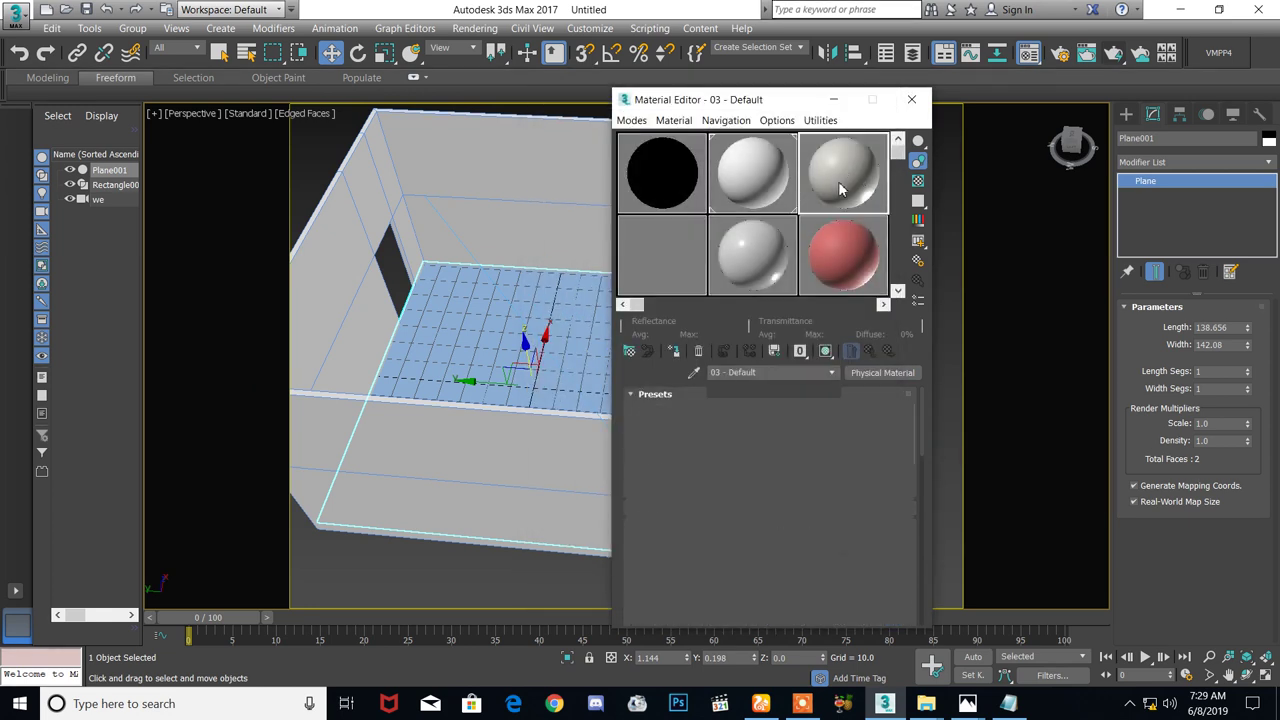
drag(637, 326, 560, 343)
Copy the floor plane up along Z to about 85.06 as a ceiling on top of the walls
middle_drag(524, 415, 584, 428)
scroll(594, 434, down, 3)
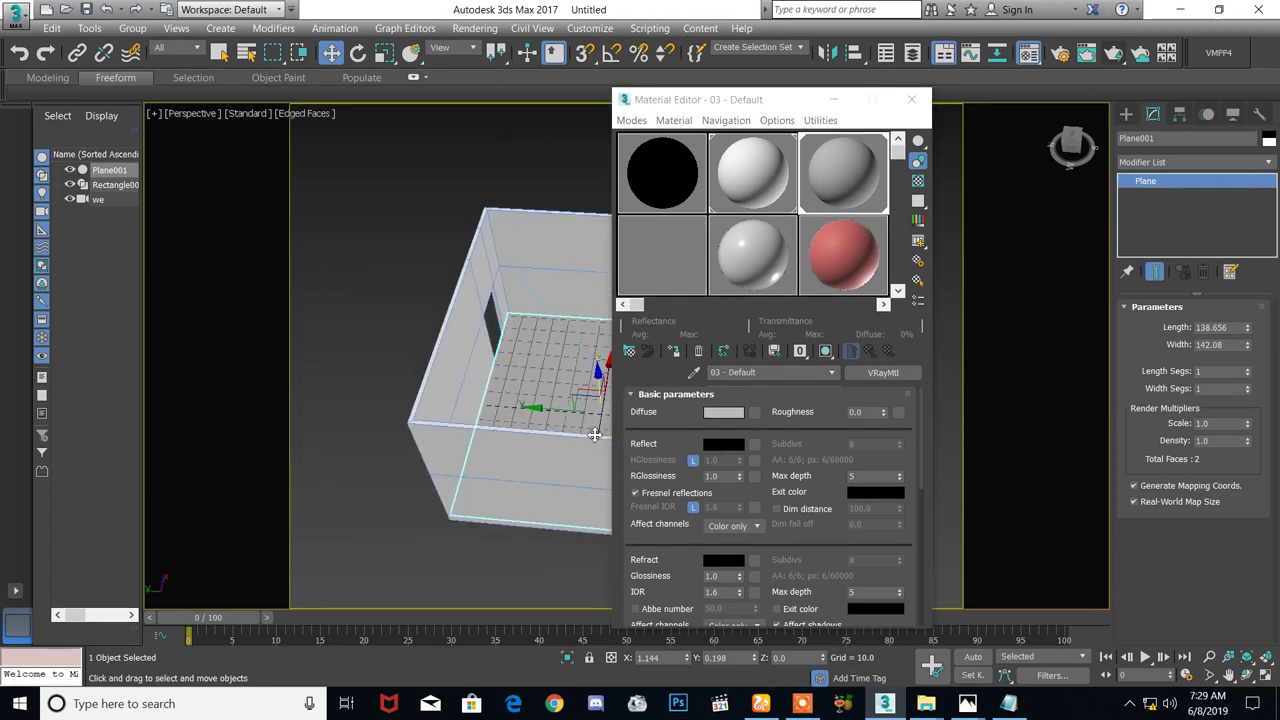
middle_drag(543, 391, 545, 351)
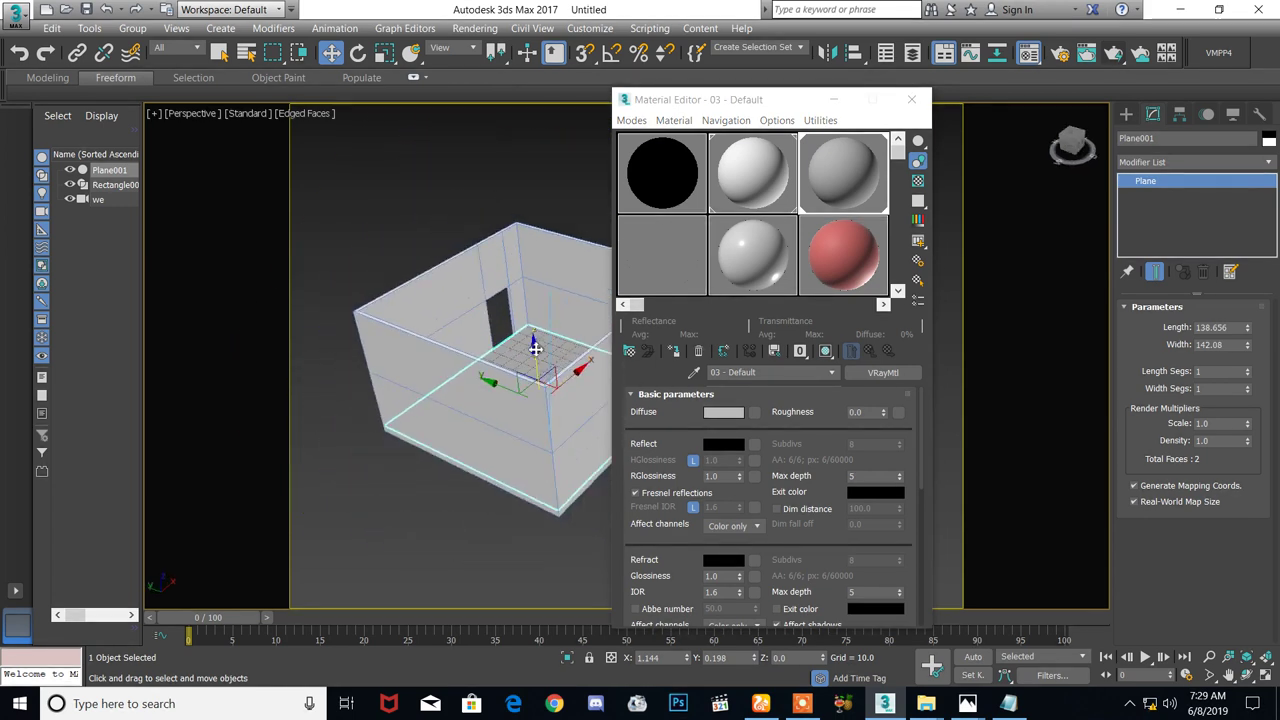
mouse_move(534, 347)
shift+mouse_down()
mouse_move(523, 252)
mouse_move(567, 257)
shift+mouse_up()
click(643, 419)
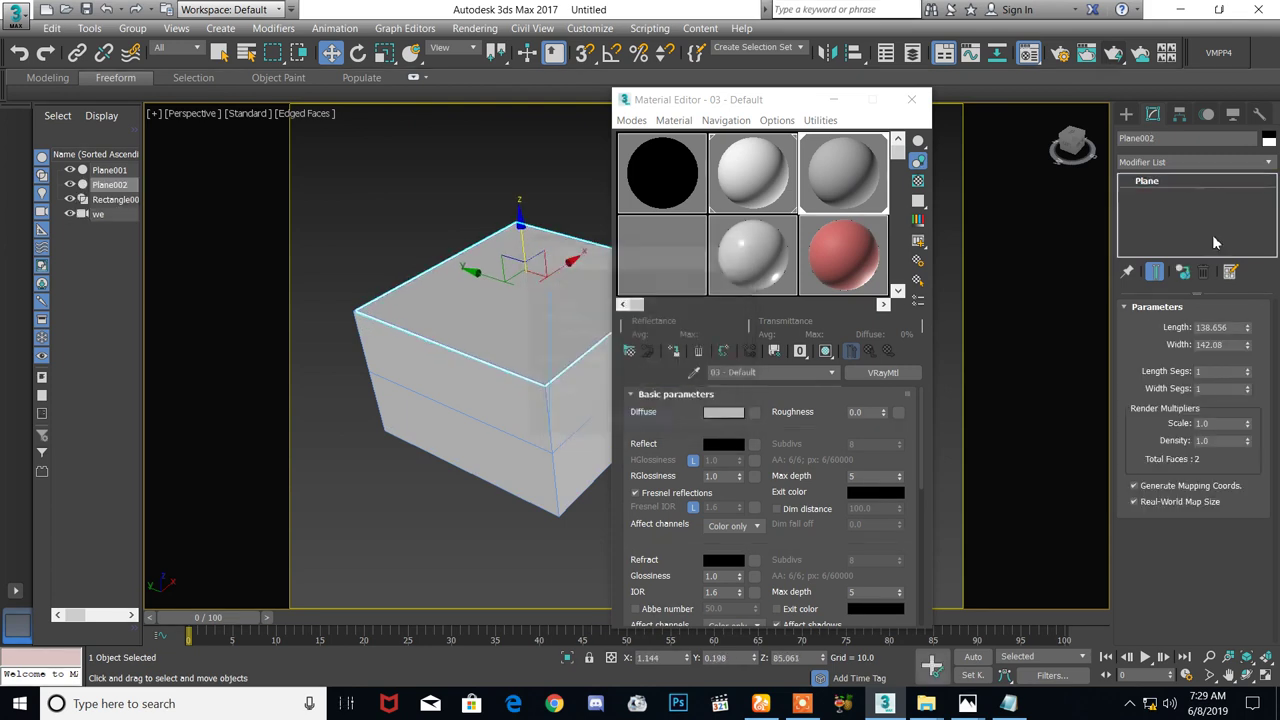
Add a Shell modifier to the ceiling plane
click(1176, 163)
key(s)
key(s)
key(s)
click(1161, 195)
key(Return)
Check the closed room through the camera, then view the whole room from outside in Perspective
key(c)
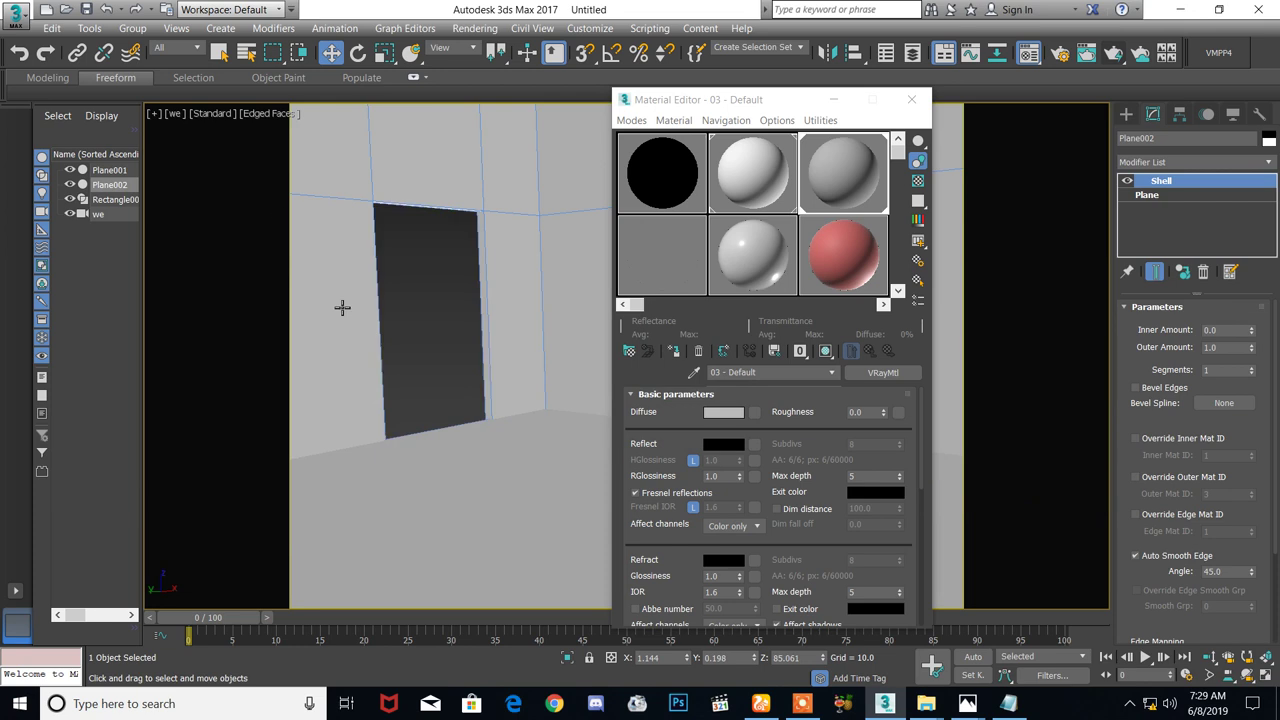
key(p)
scroll(500, 386, up, 5)
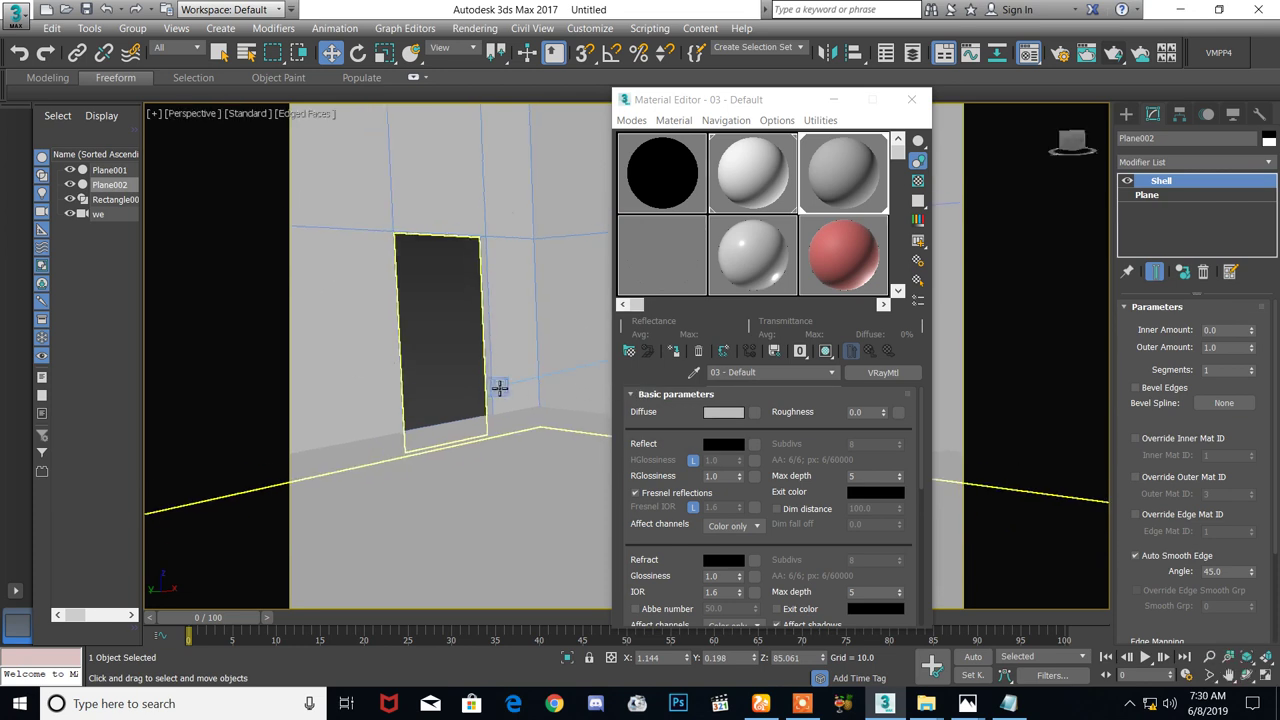
scroll(451, 375, down, 8)
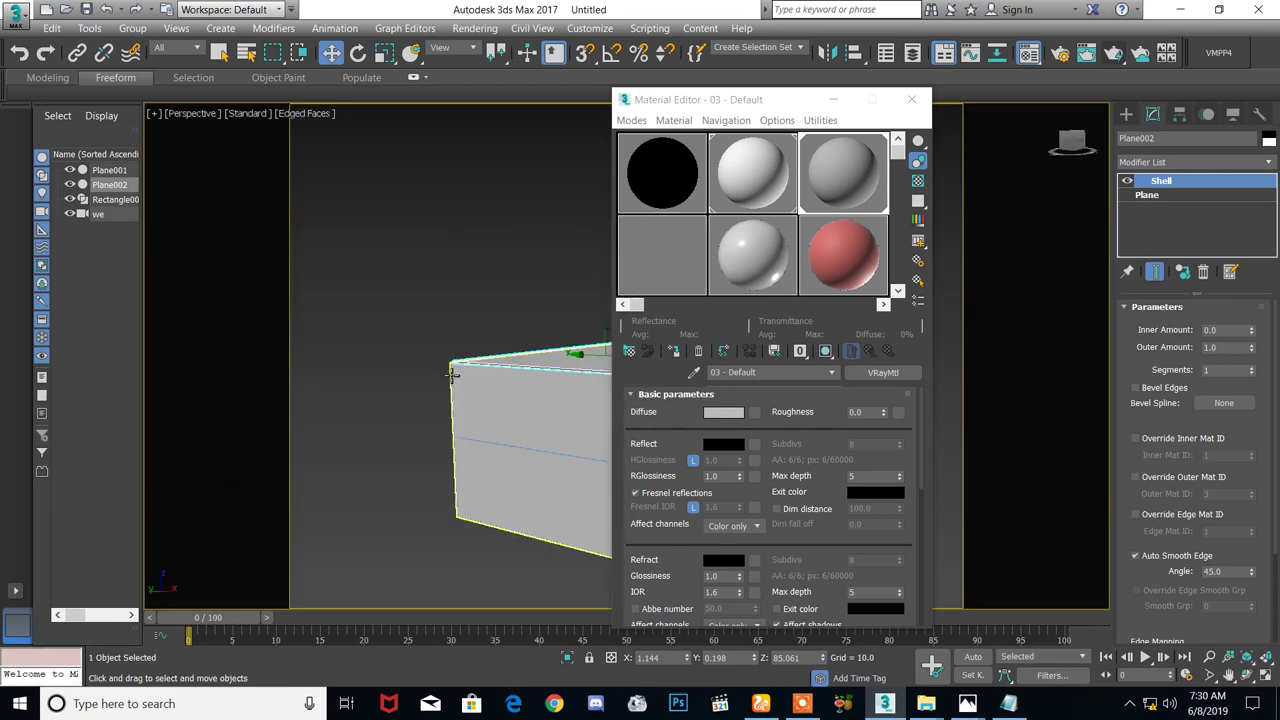
alt+middle_drag(477, 381, 430, 378)
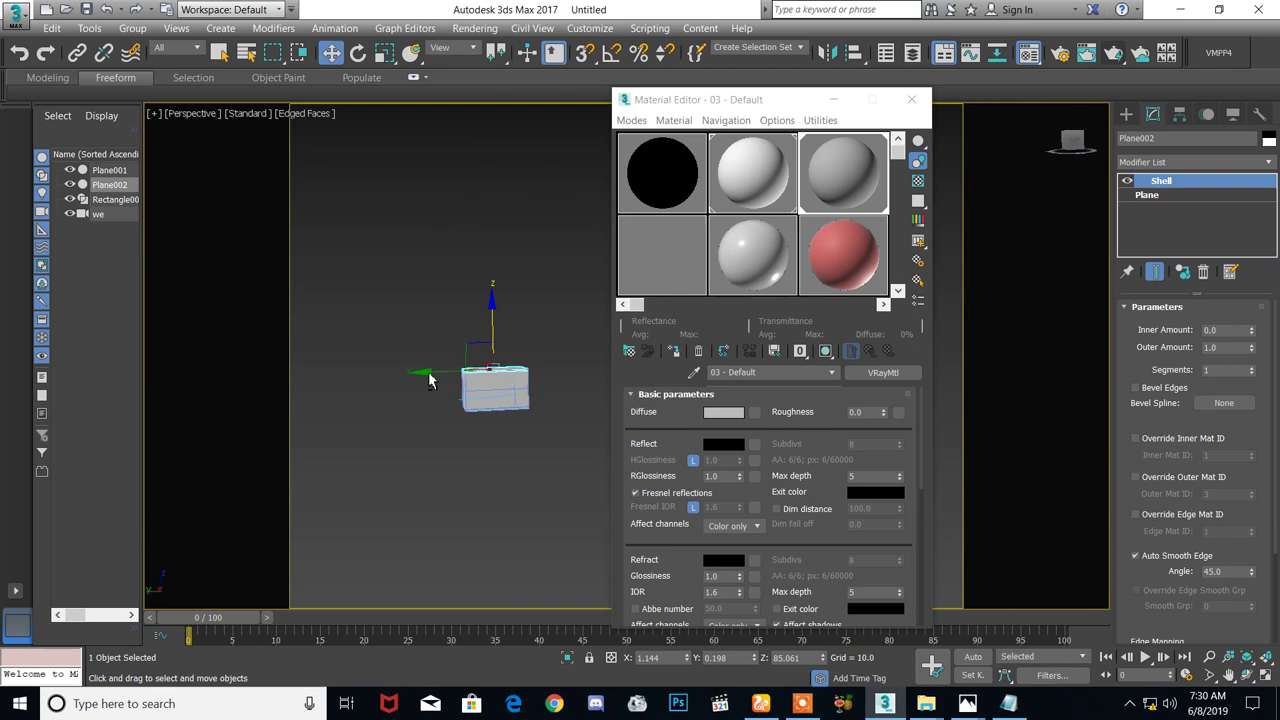
click(1070, 141)
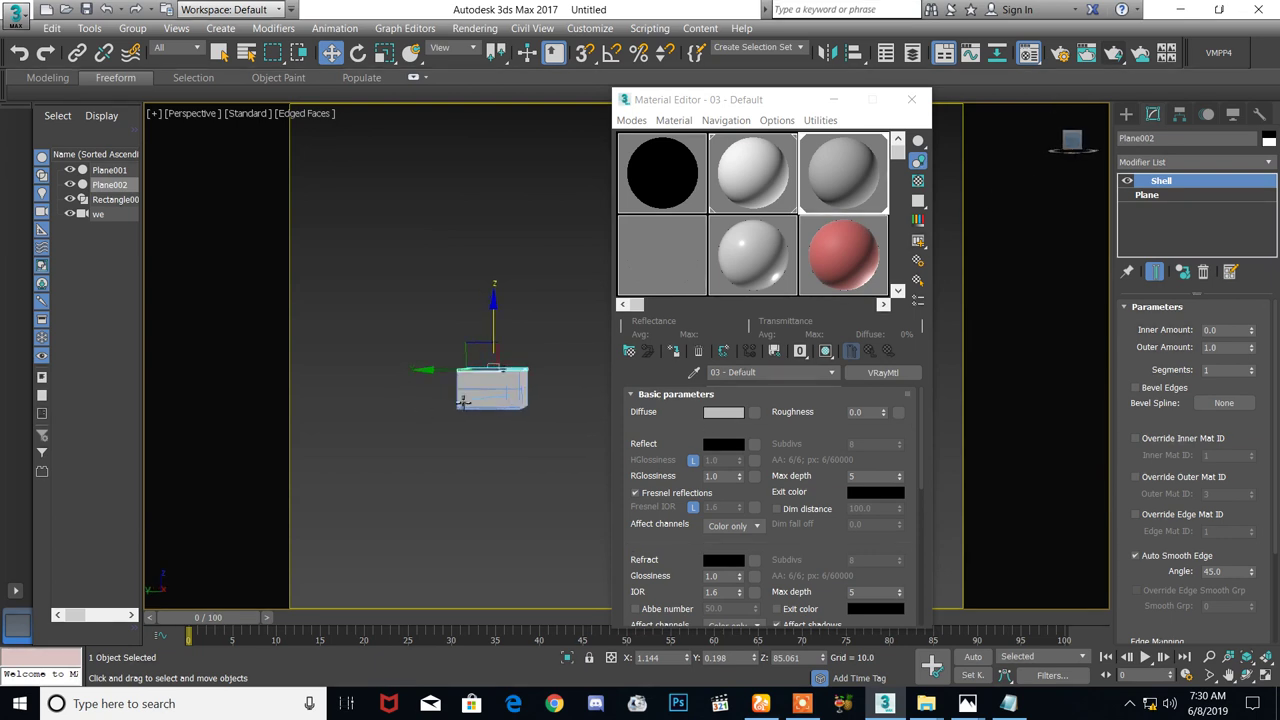
Switch to a distant orthographic side view of the room and start a VRaySun light
middle_drag(471, 384, 518, 389)
click(189, 115)
click(249, 180)
scroll(480, 339, down, 4)
middle_drag(480, 339, 513, 362)
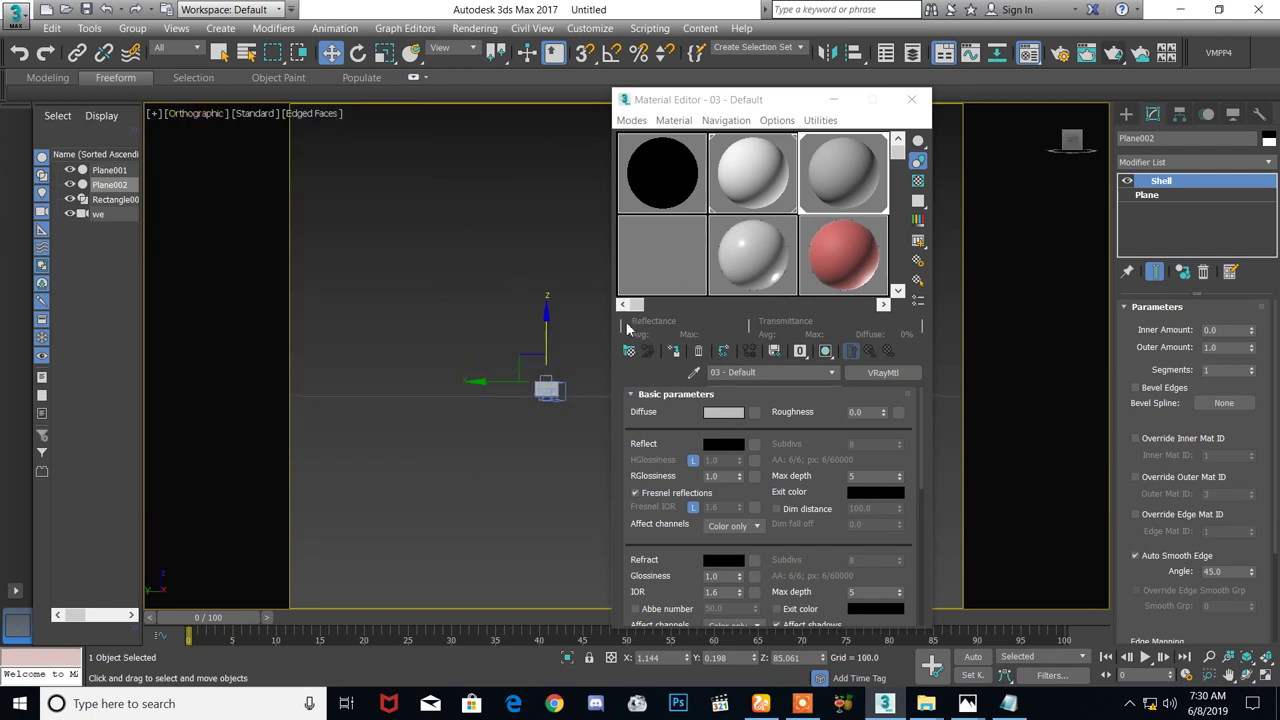
click(1126, 116)
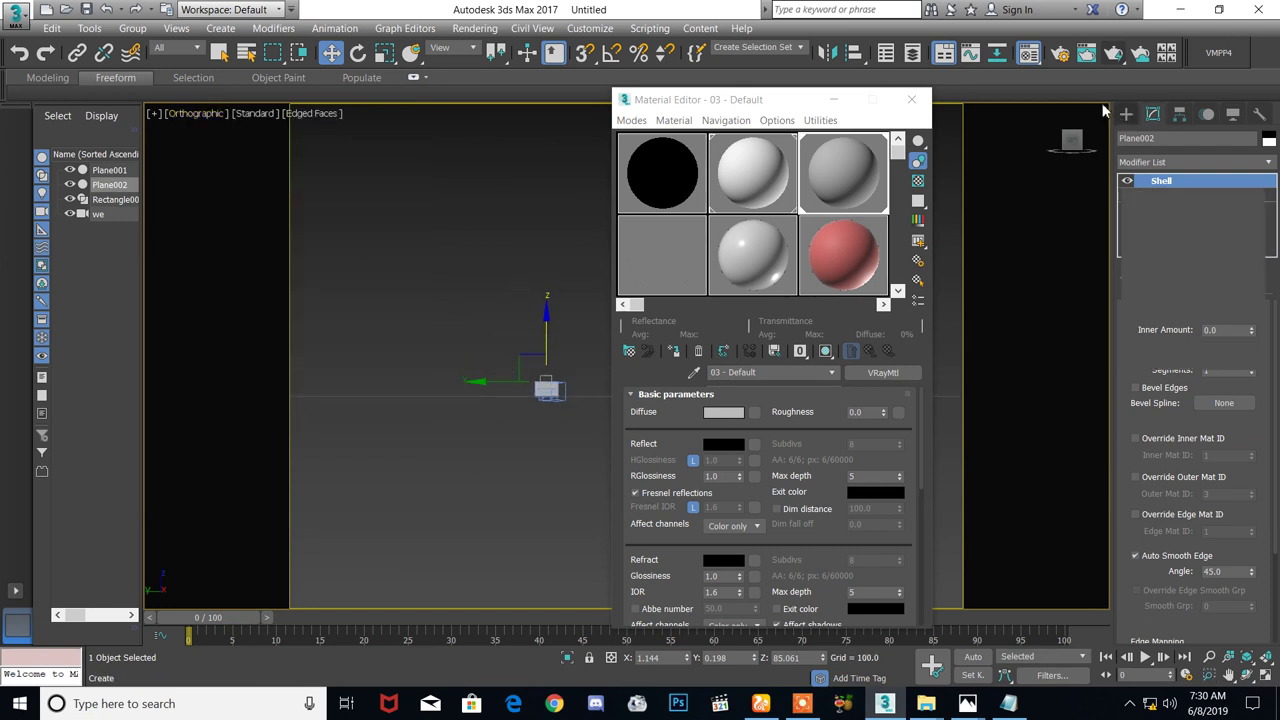
click(1166, 137)
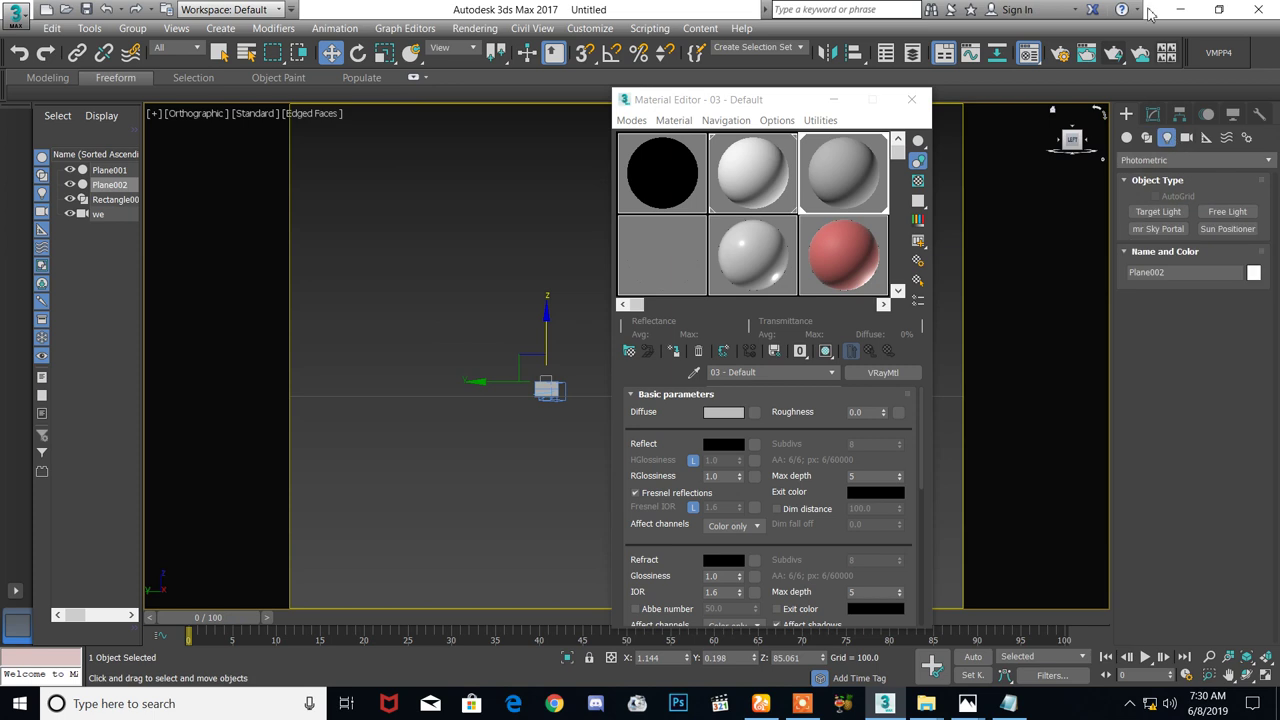
click(1172, 160)
click(1174, 204)
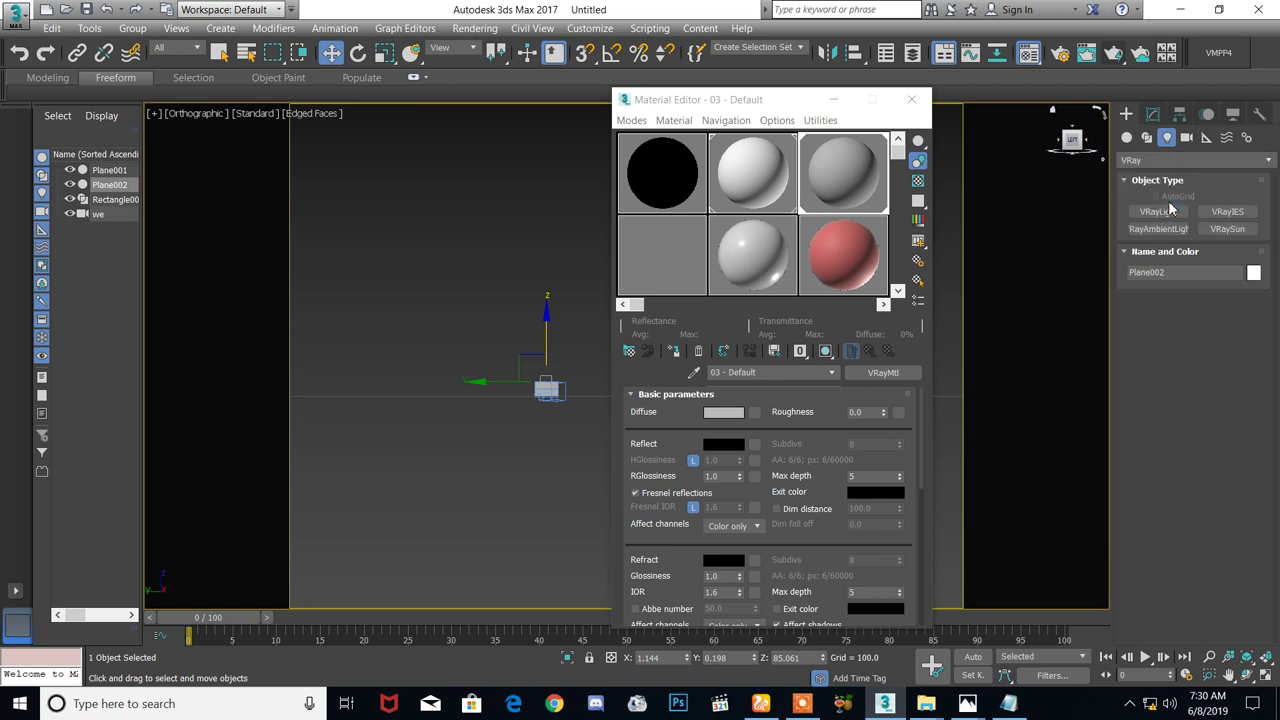
click(1222, 231)
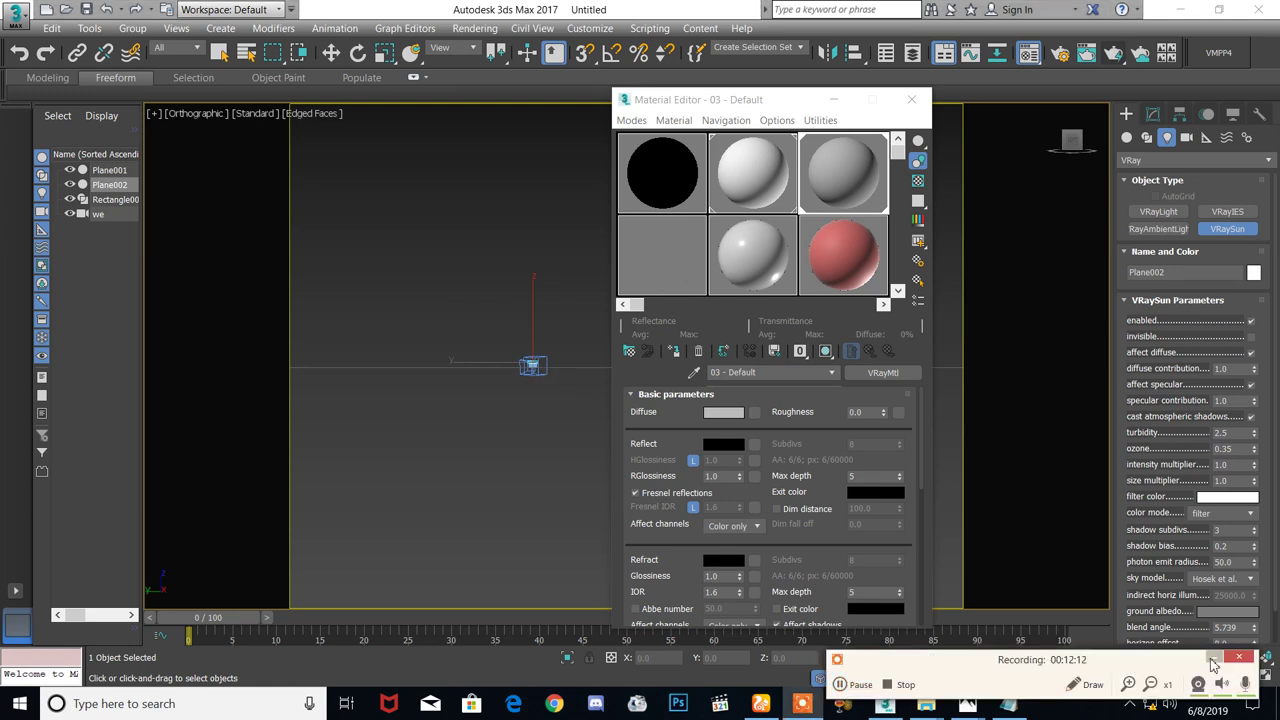
In the Left view, place the VRaySun high outside the room, aimed down at it, and accept the automatic VRaySky environment map
click(1212, 660)
scroll(508, 396, up, 6)
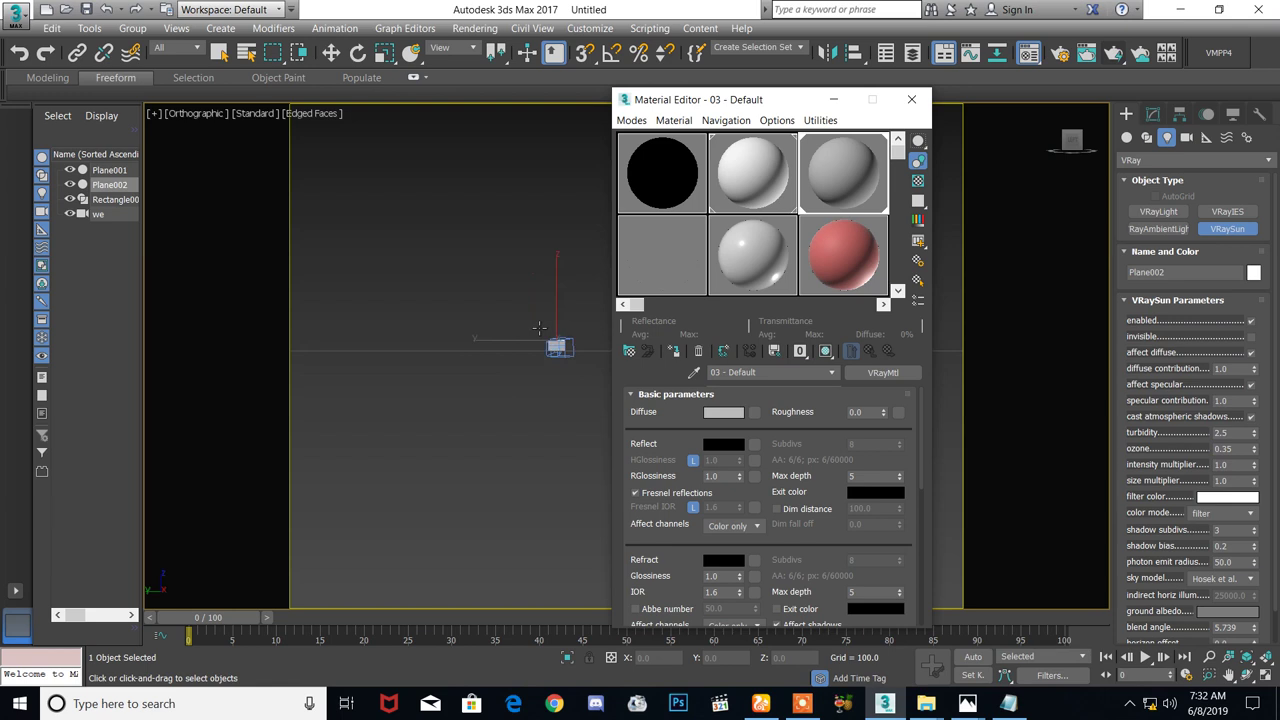
middle_drag(530, 355, 468, 408)
scroll(372, 400, down, 8)
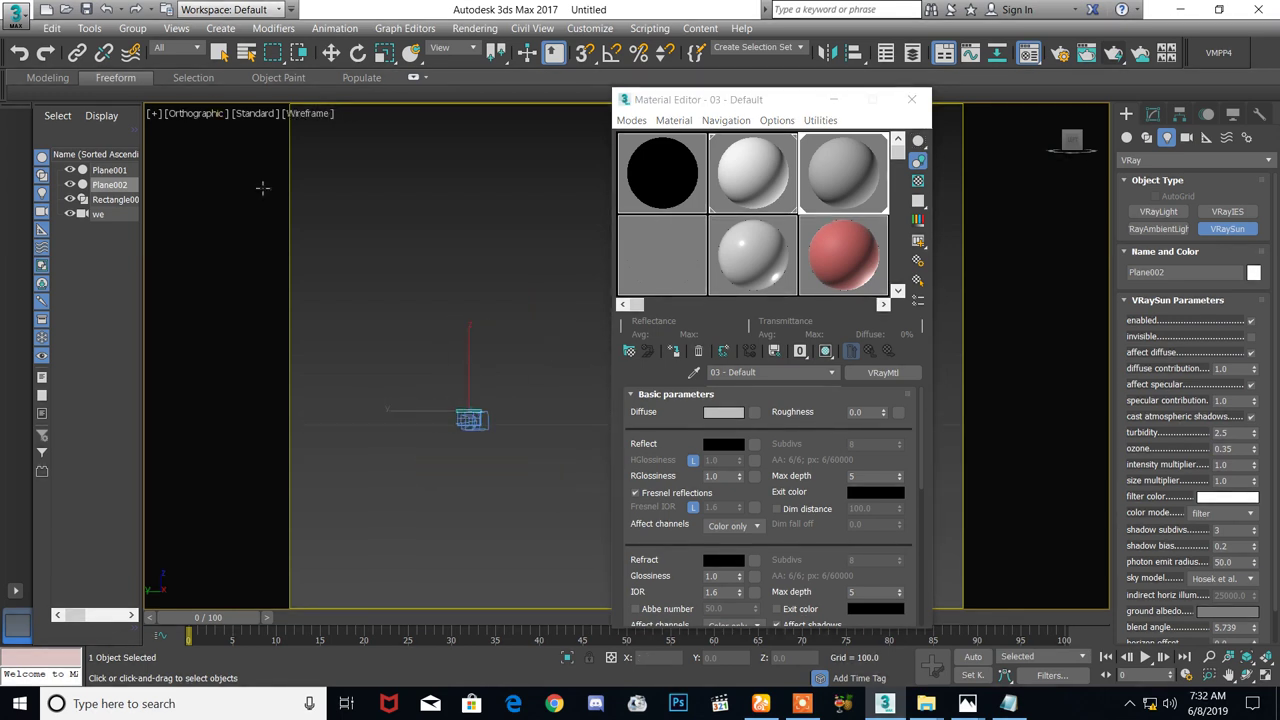
key(l)
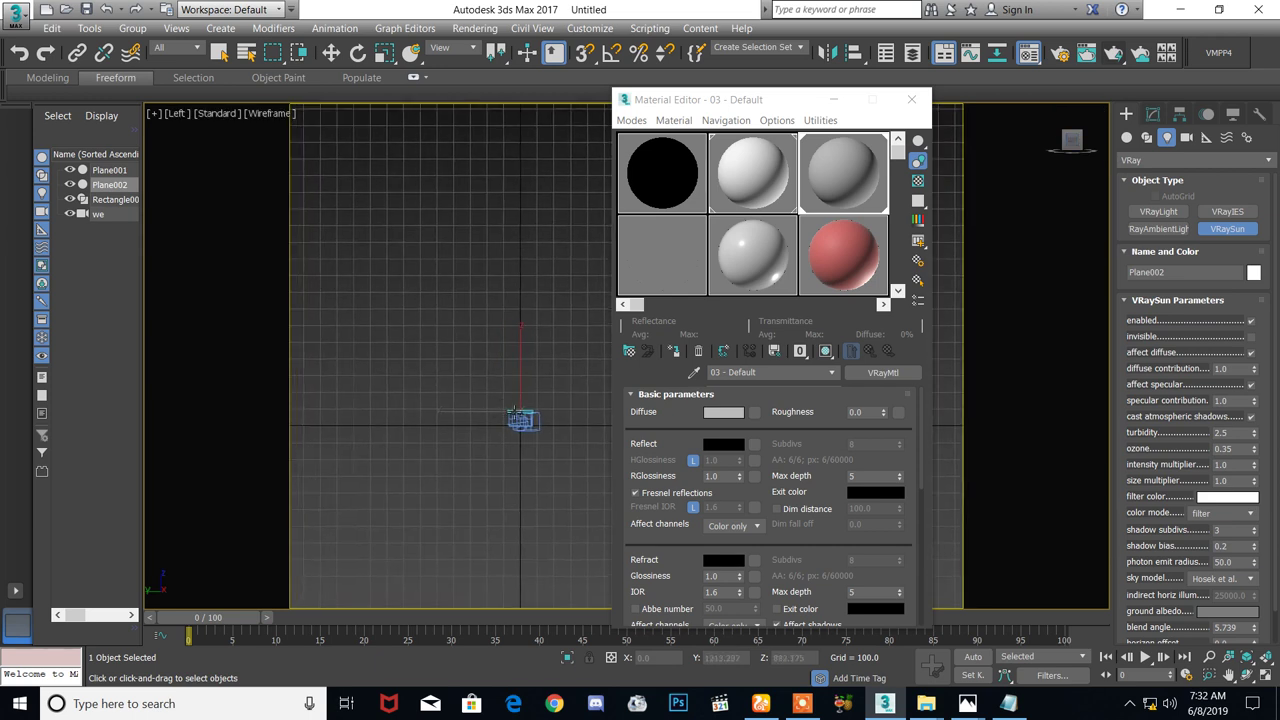
drag(318, 279, 521, 422)
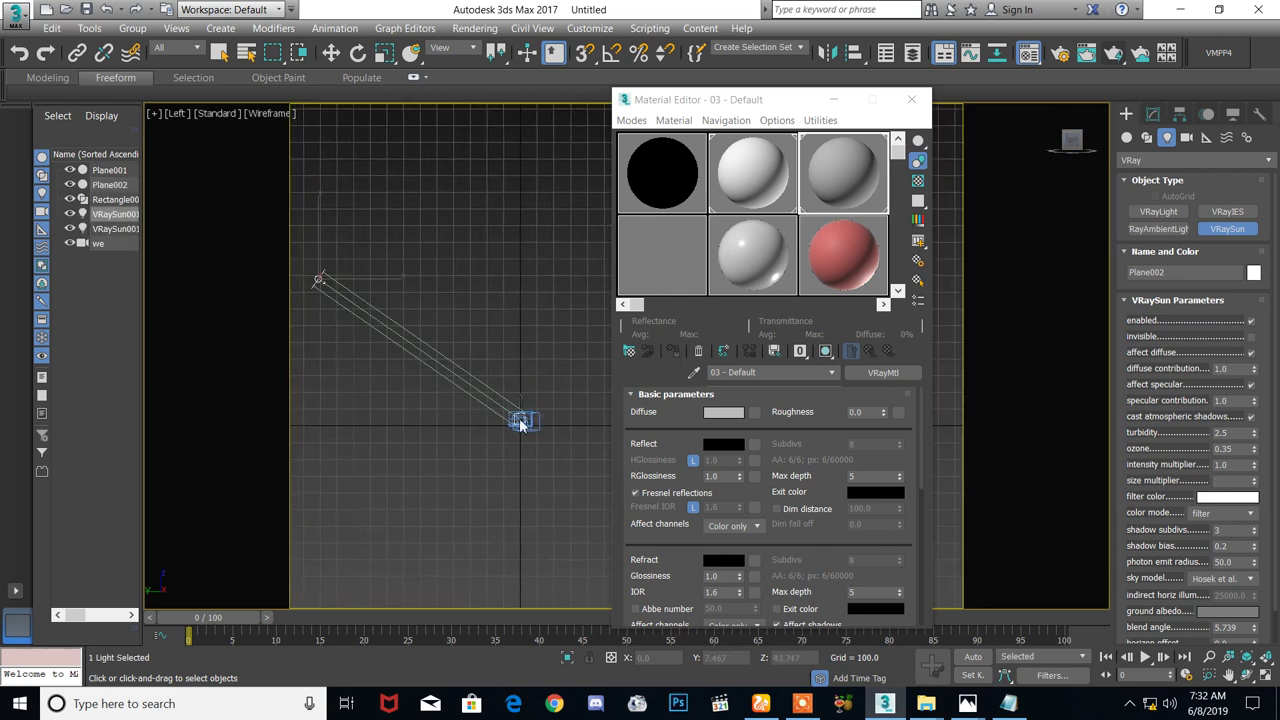
click(686, 408)
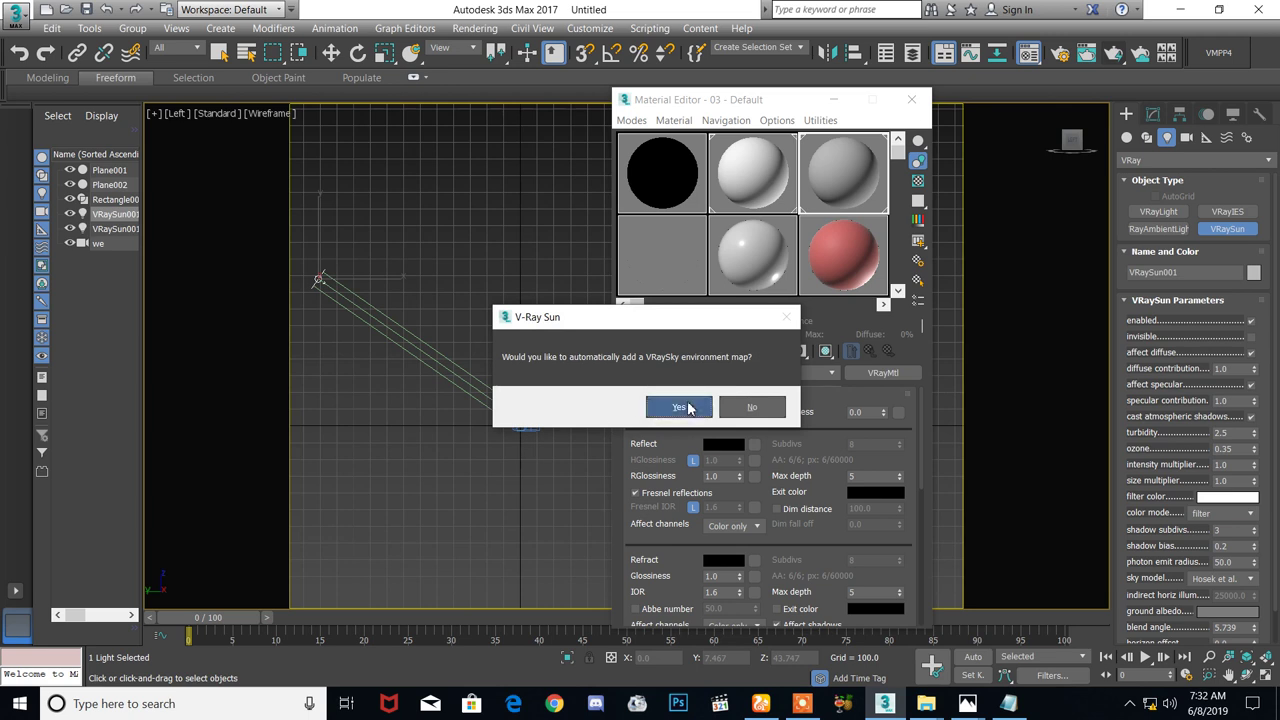
click(680, 407)
Render the room through the camera with shaded display on, inspect the sunlight entering the doorway, and close the render
scroll(520, 424, up, 5)
alt+middle_drag(539, 427, 494, 289)
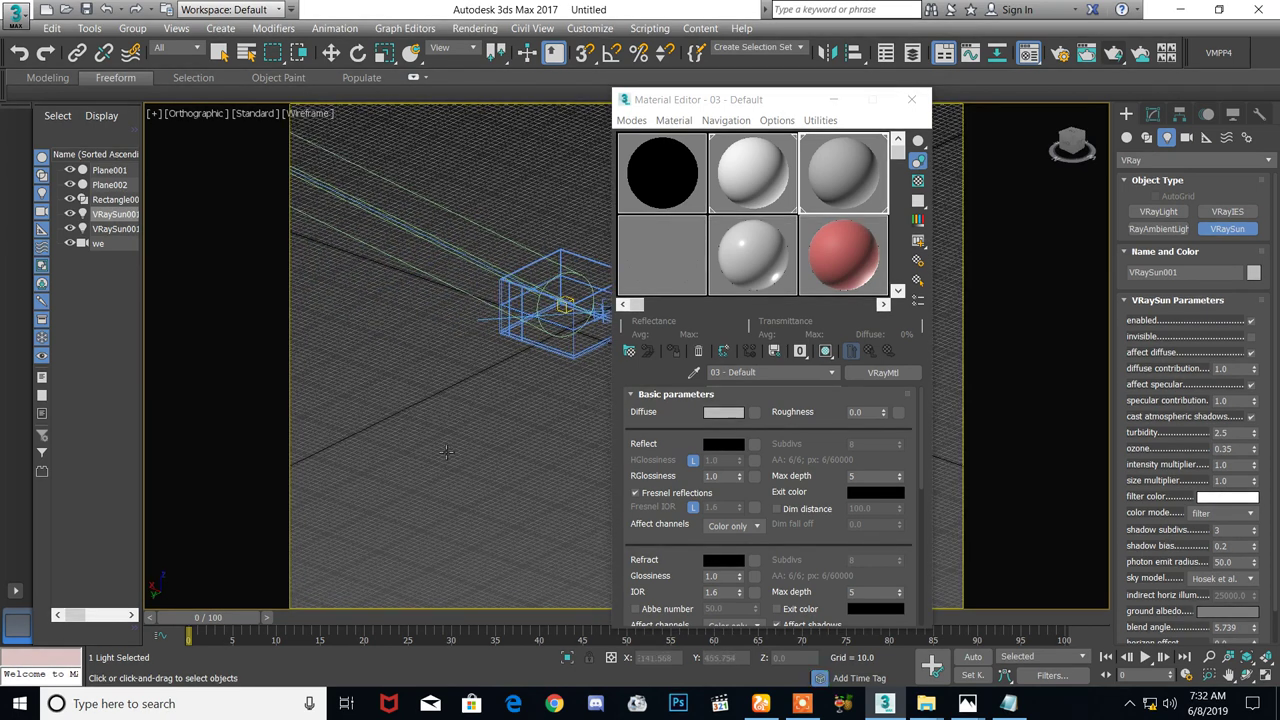
key(c)
key(F3)
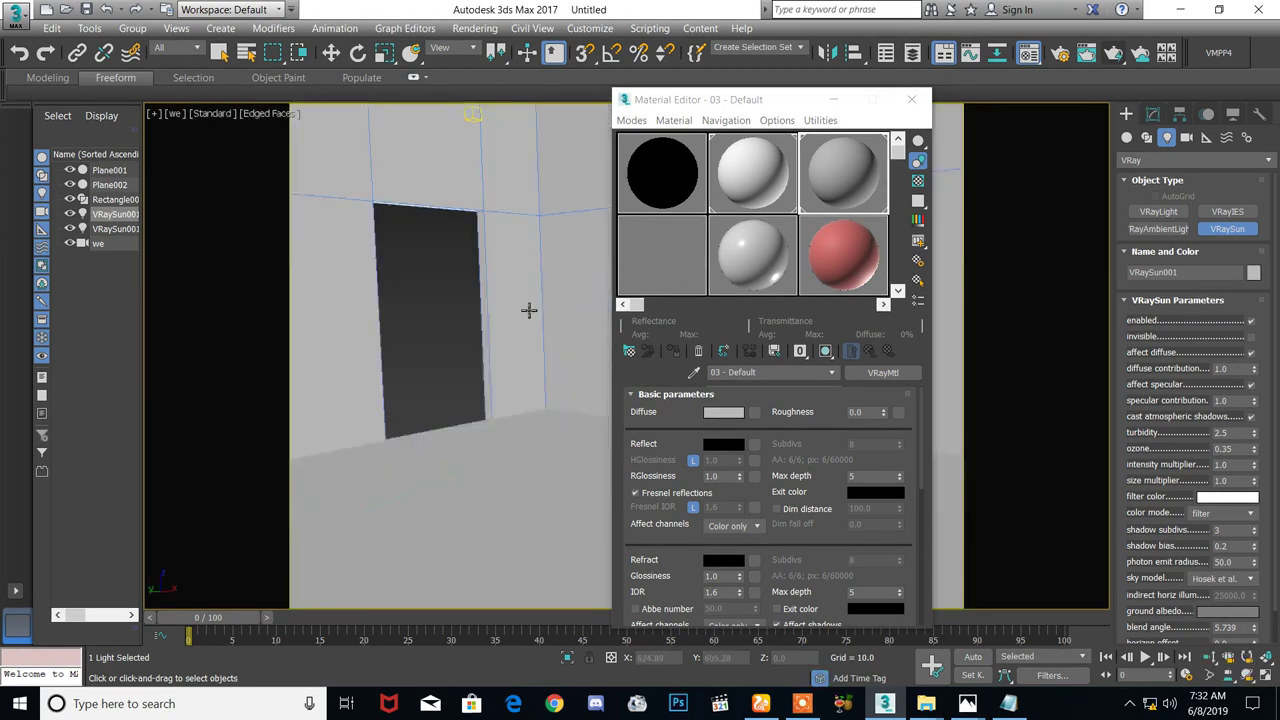
click(1113, 55)
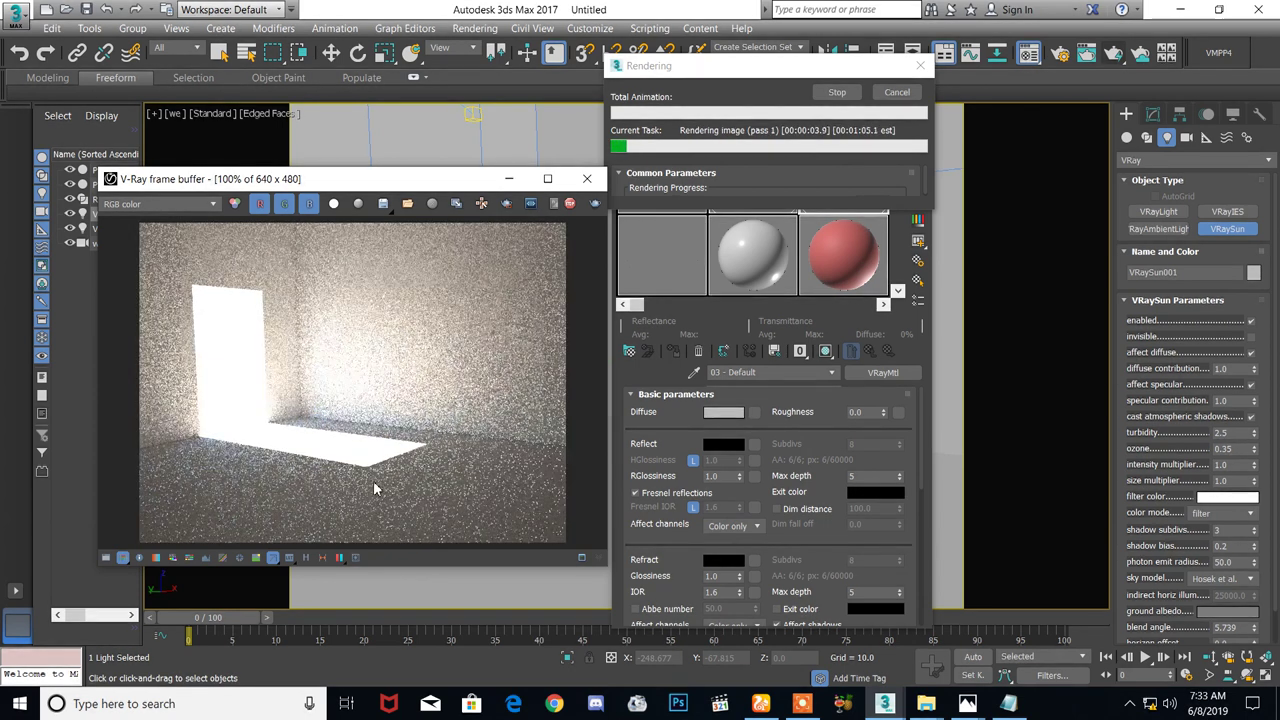
scroll(373, 488, down, 1)
scroll(374, 488, up, 1)
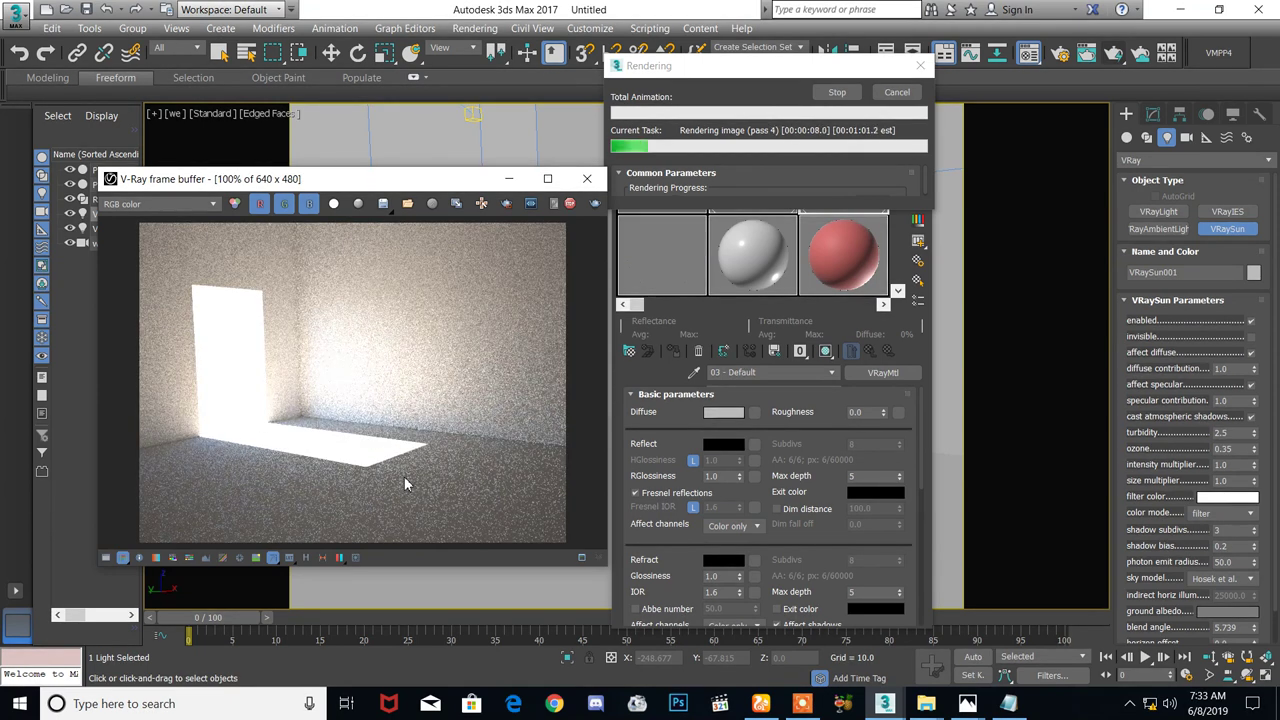
click(569, 203)
click(588, 180)
click(425, 78)
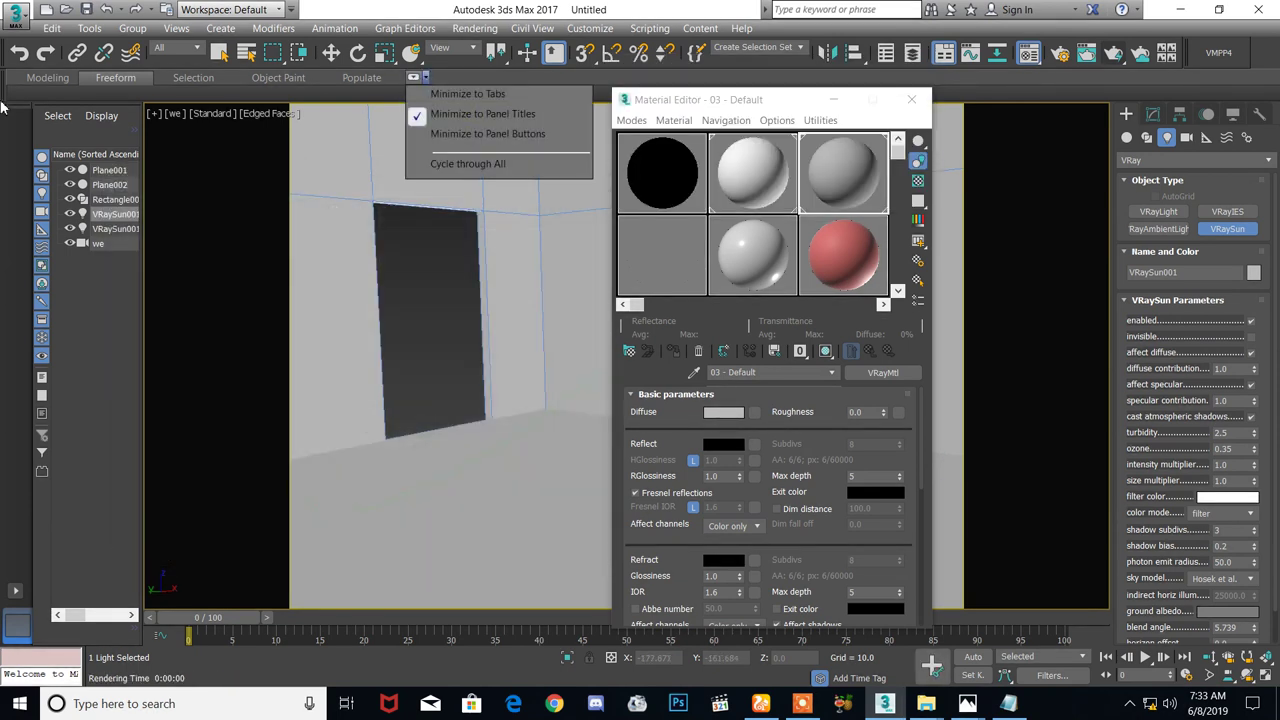
click(595, 76)
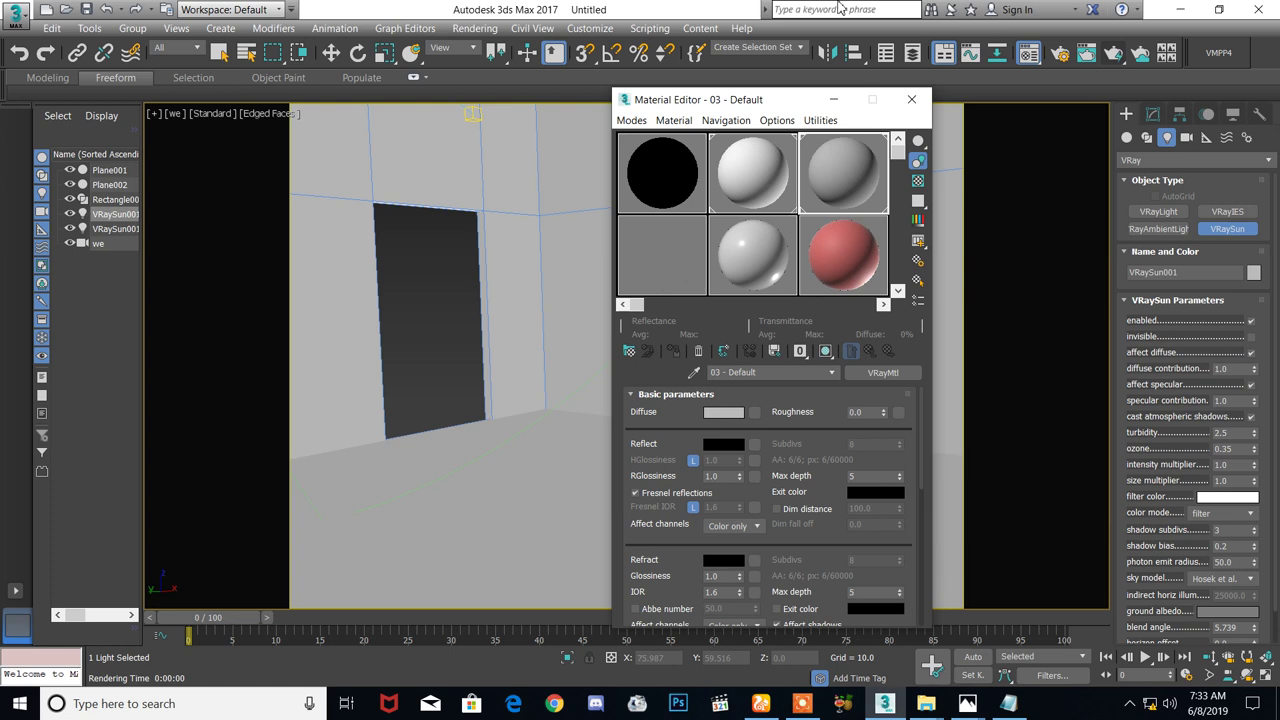
Add a Bitmap to the diffuse slot of the 03 - Default material and browse to the Desktop's stone folder
click(756, 413)
scroll(580, 170, up, 5)
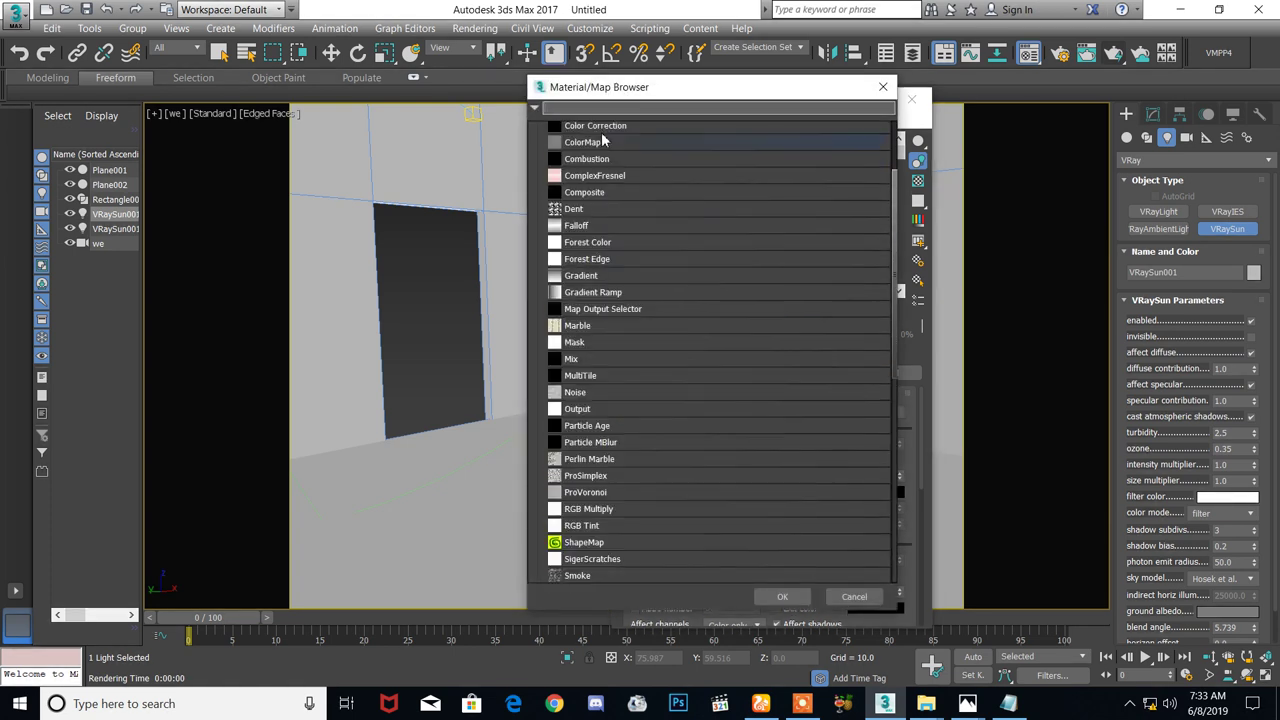
double_click(587, 167)
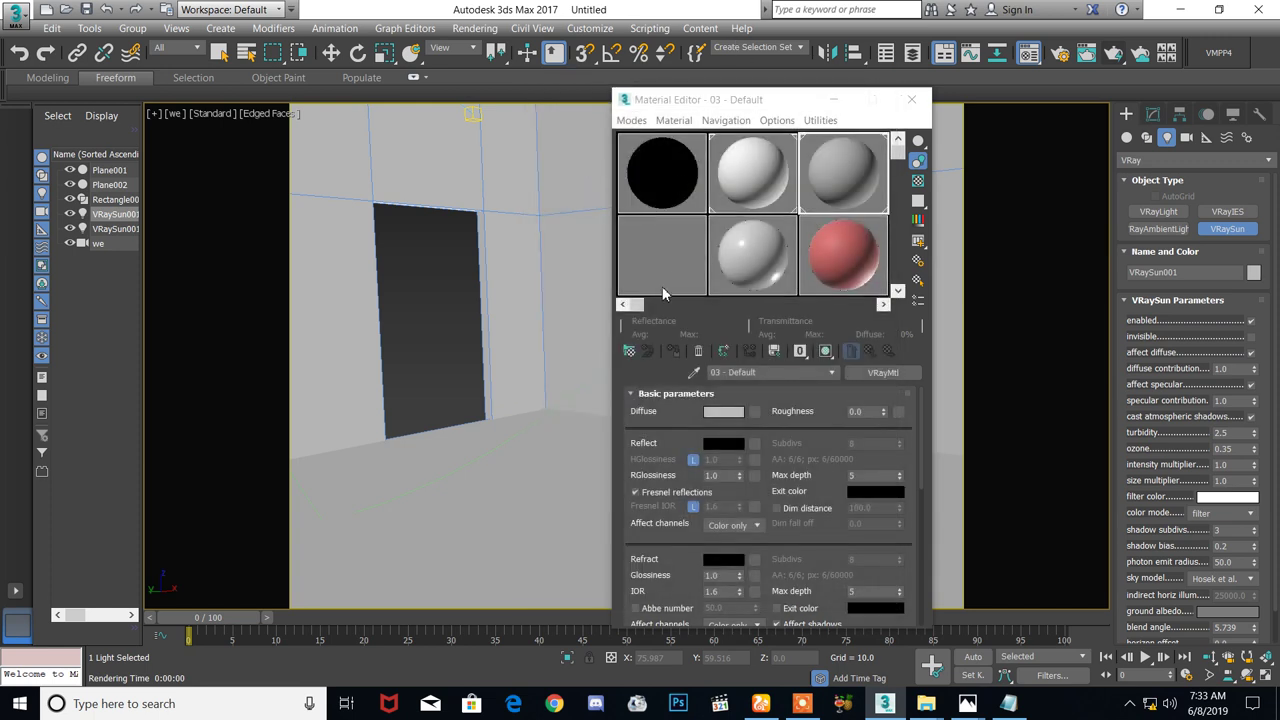
click(664, 336)
click(84, 172)
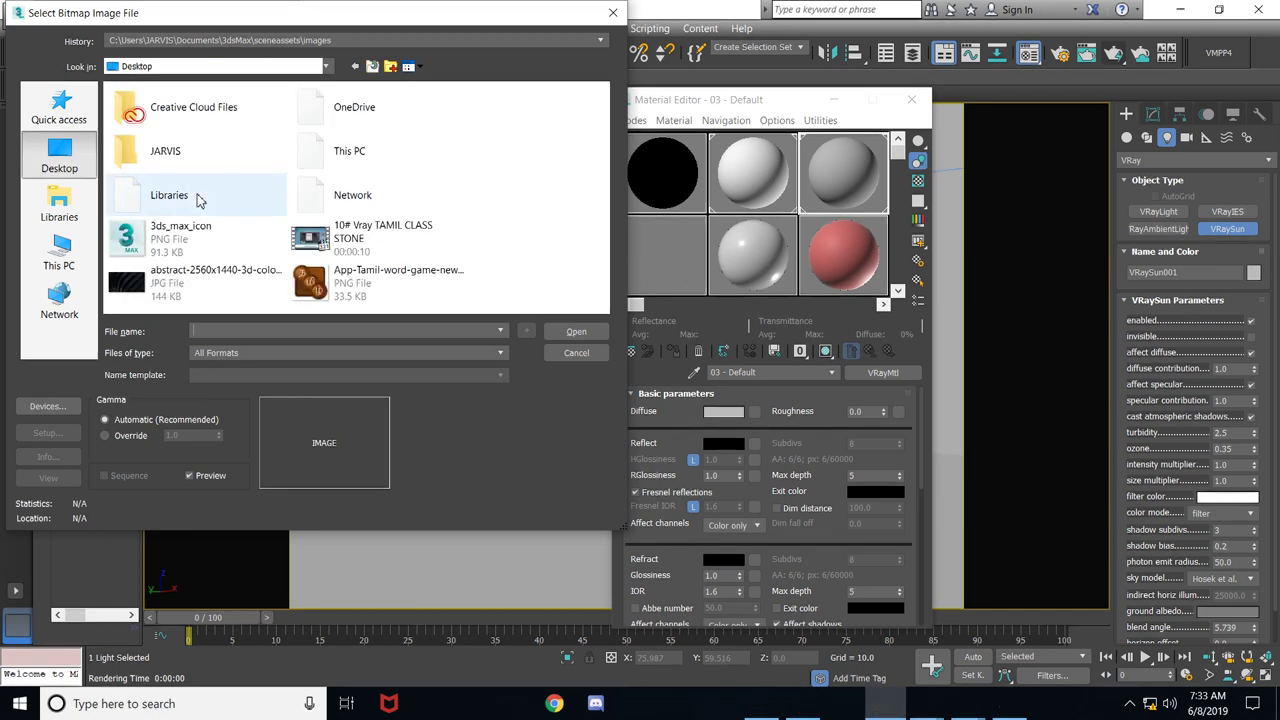
click(197, 195)
key(t)
scroll(280, 203, down, 2)
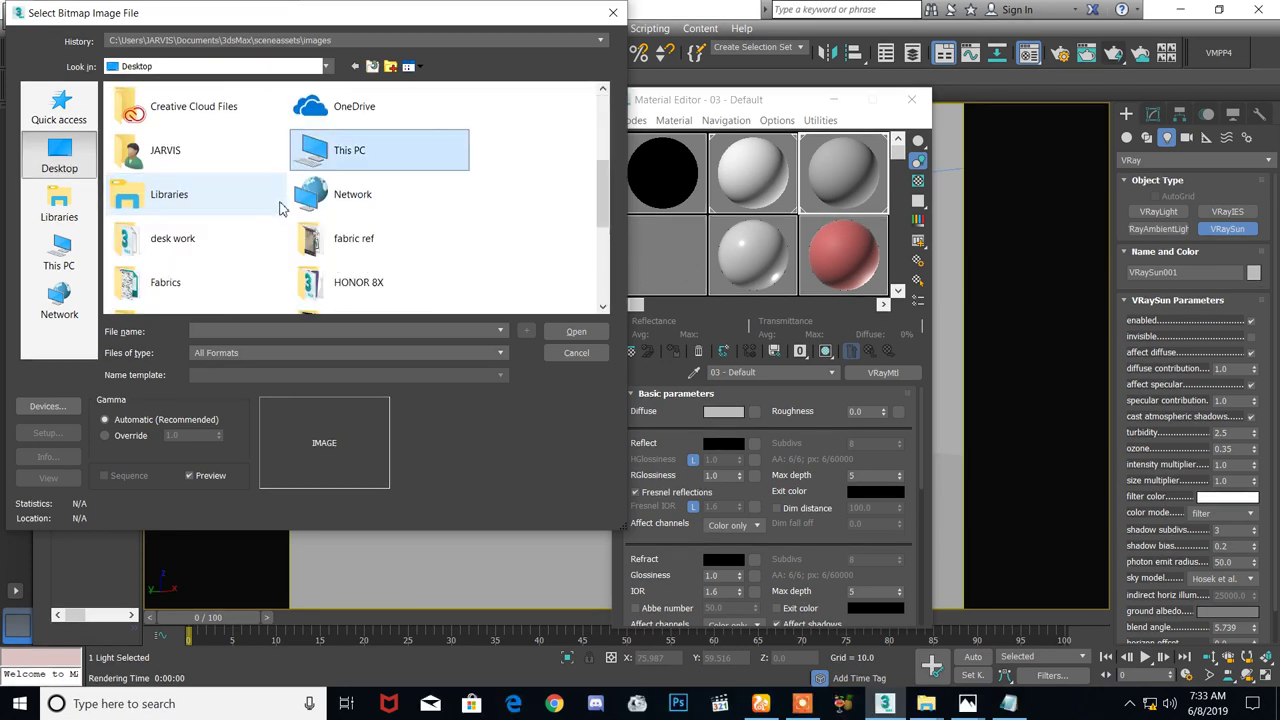
key(s)
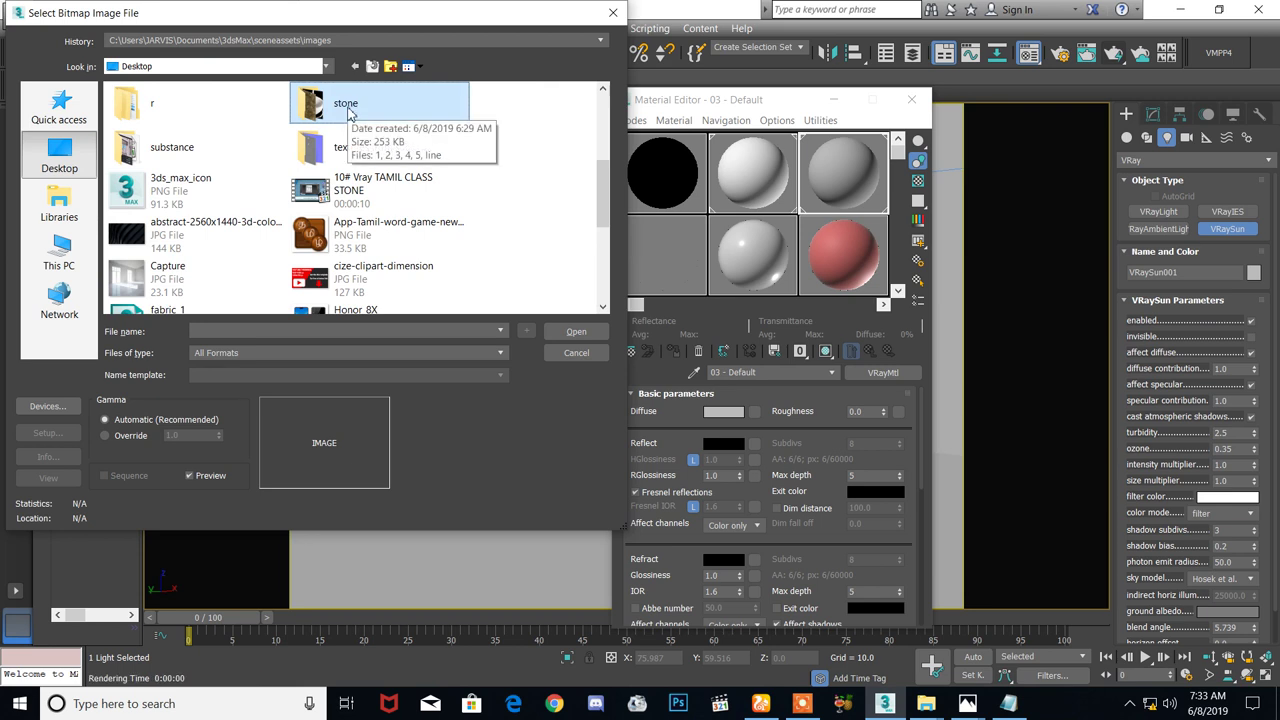
double_click(349, 113)
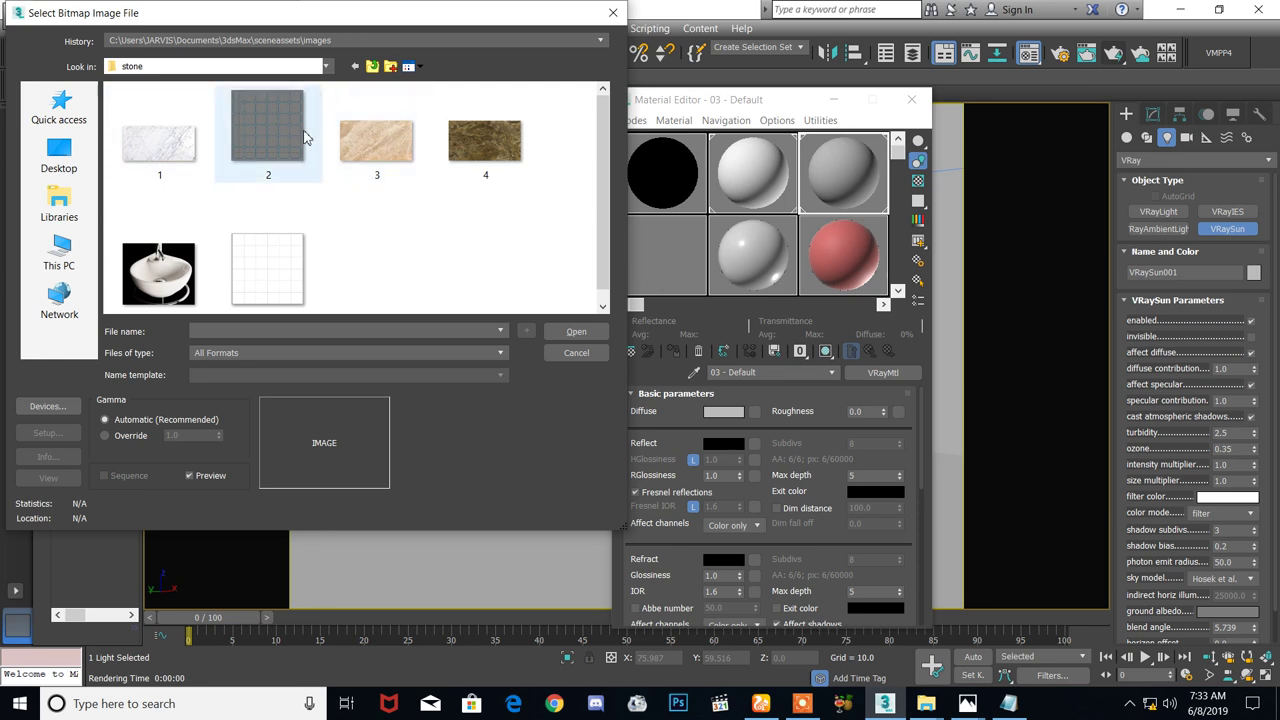
Look through the Desktop's files and folders for textures and reopen the stone folder
click(355, 67)
scroll(253, 229, down, 5)
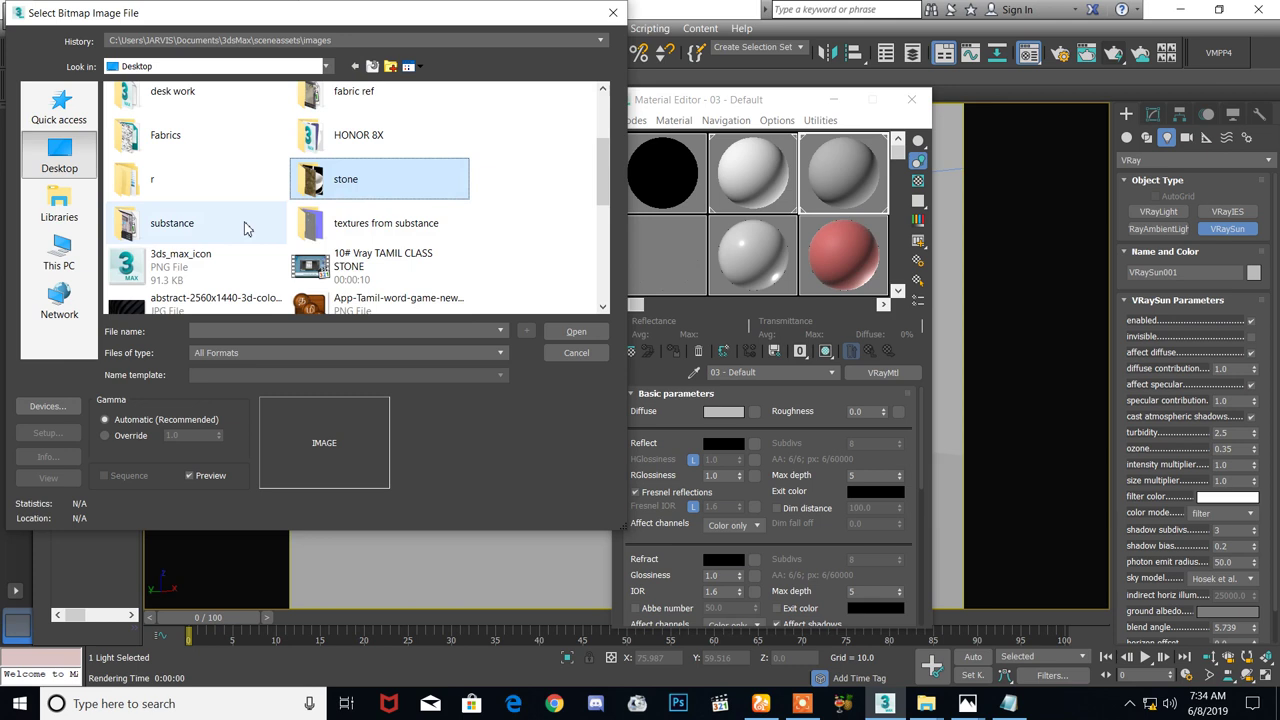
scroll(307, 225, down, 3)
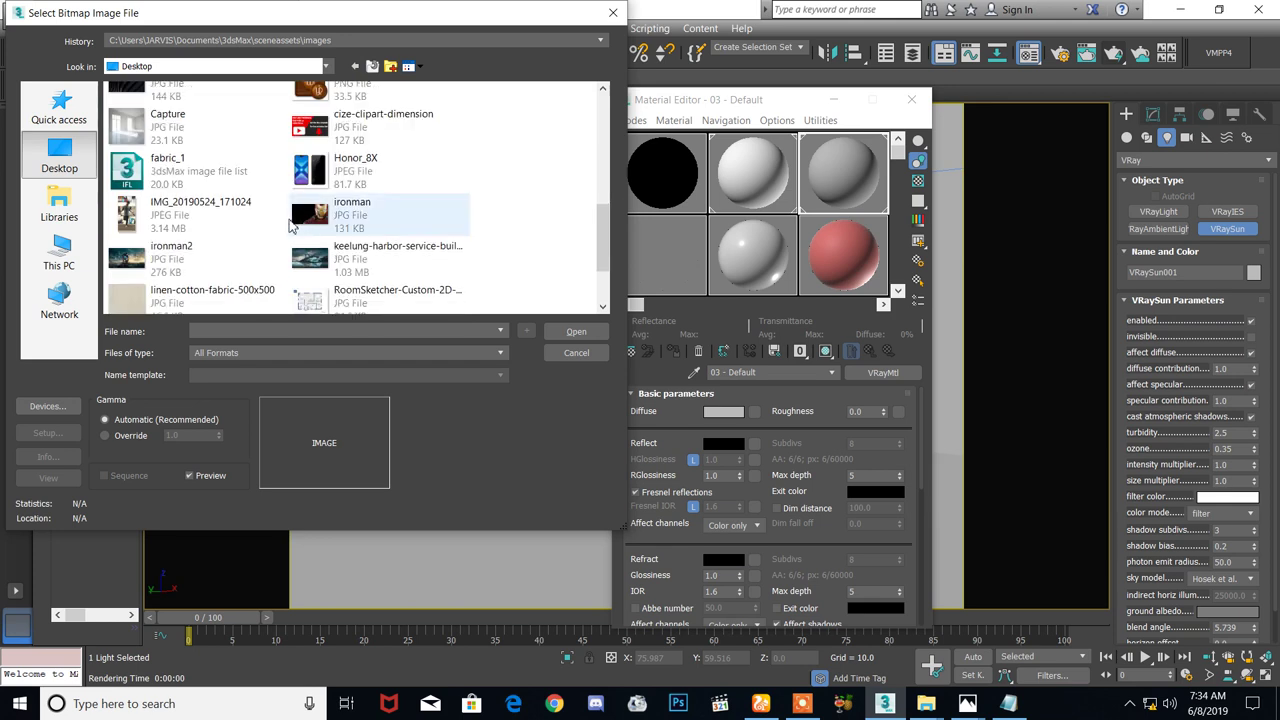
scroll(292, 226, up, 4)
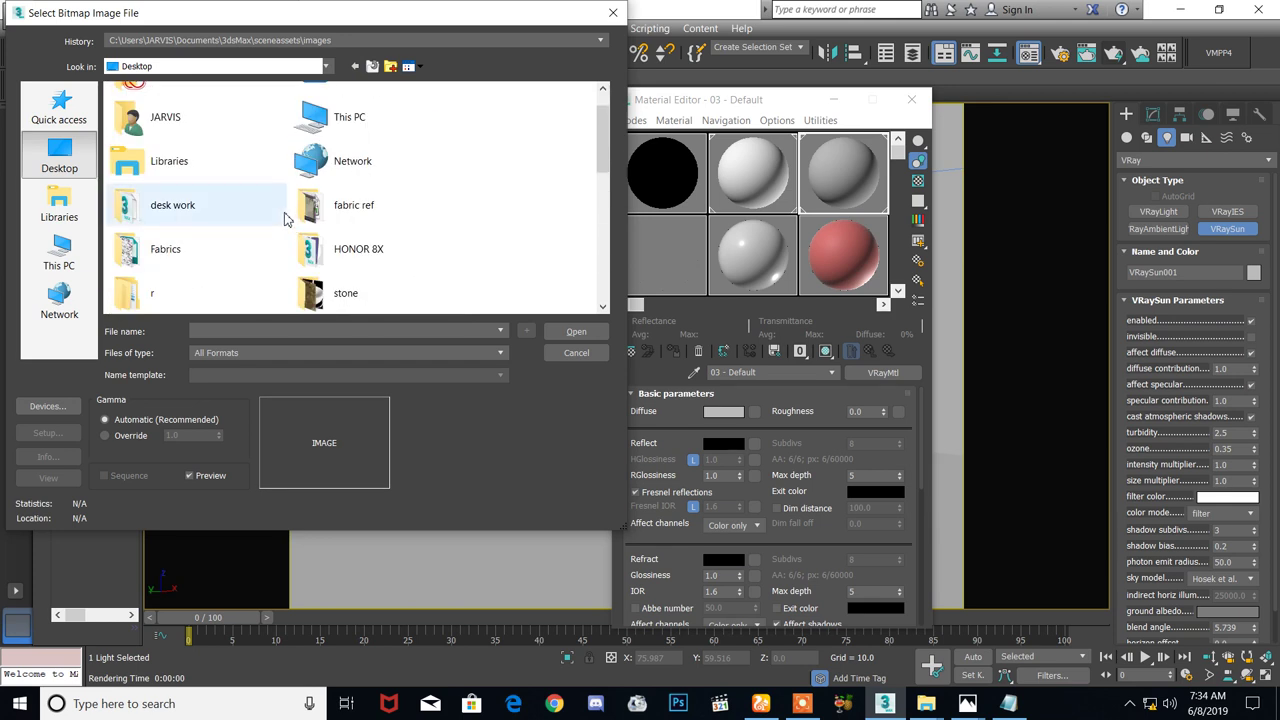
click(322, 300)
double_click(322, 300)
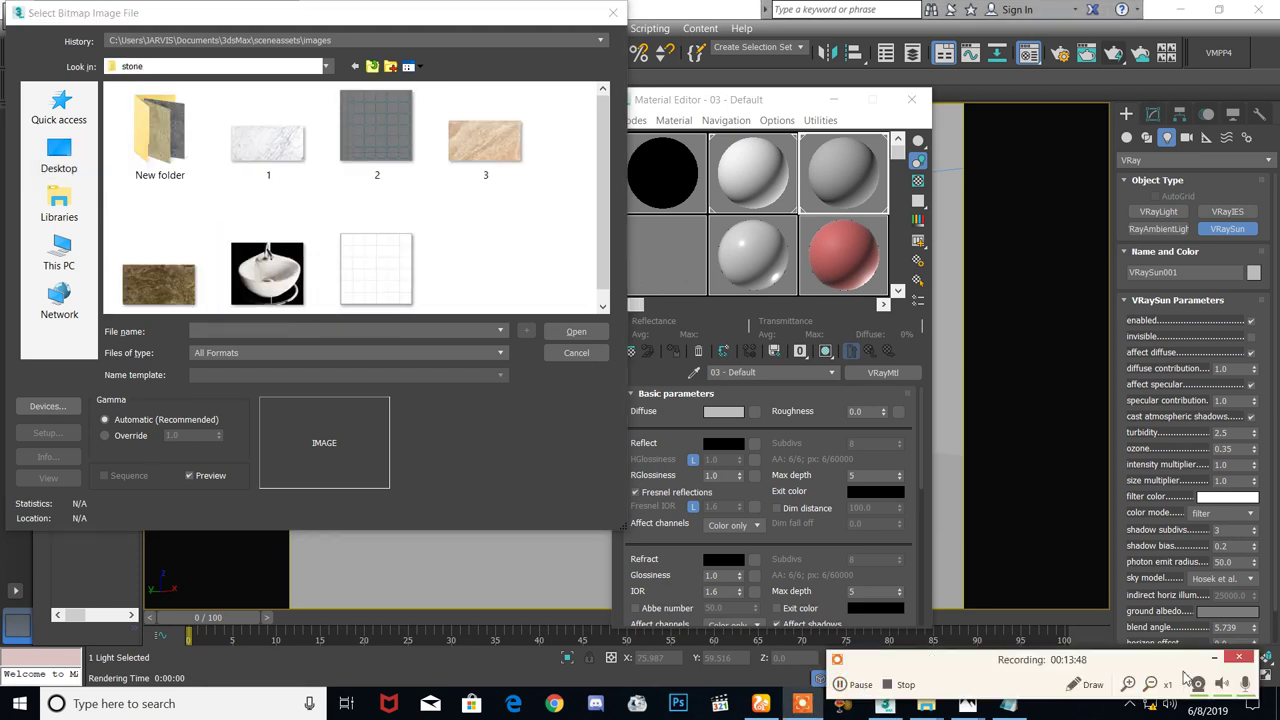
click(1211, 658)
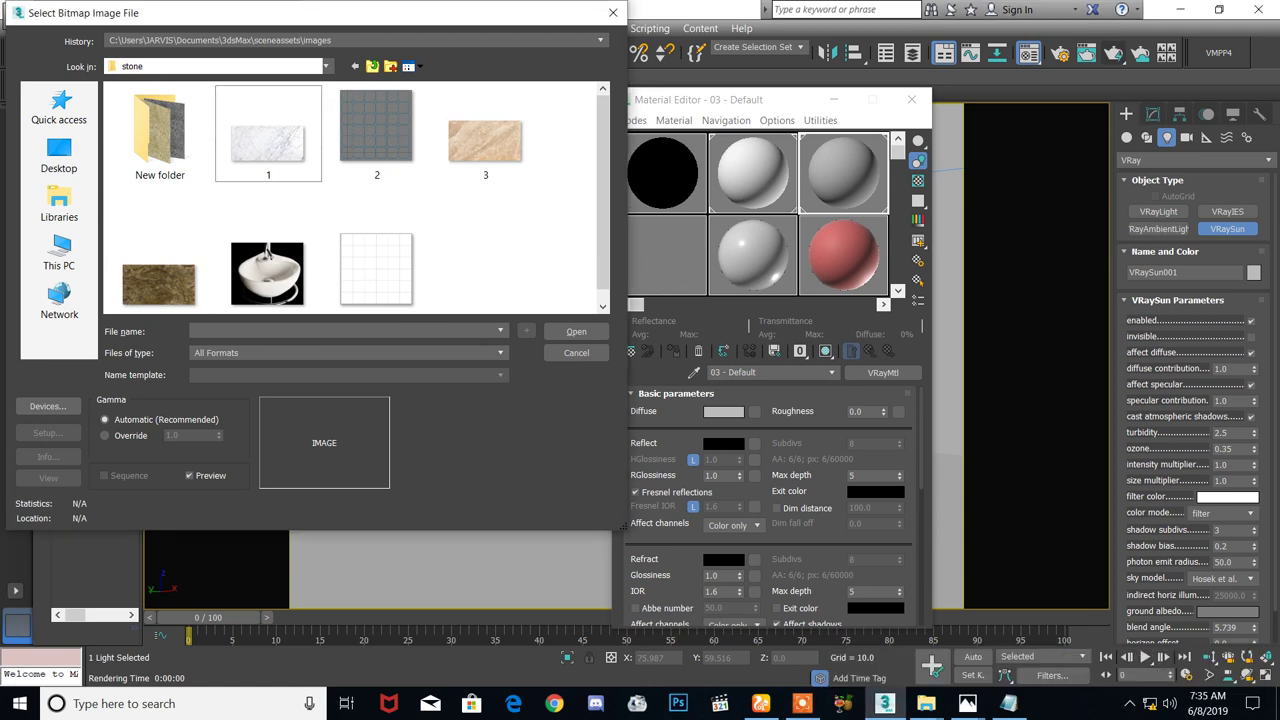
Open the New folder inside stone, refresh its listing, and look through the tile and marble textures
double_click(158, 130)
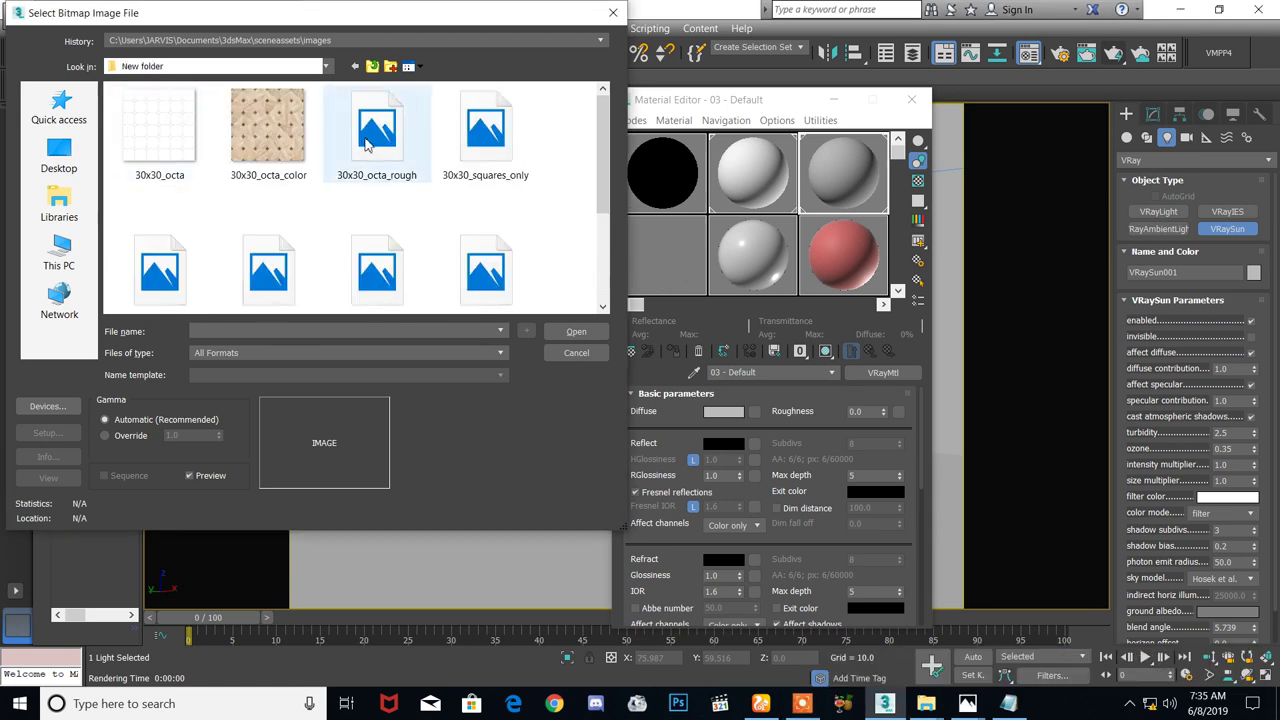
right_click(343, 216)
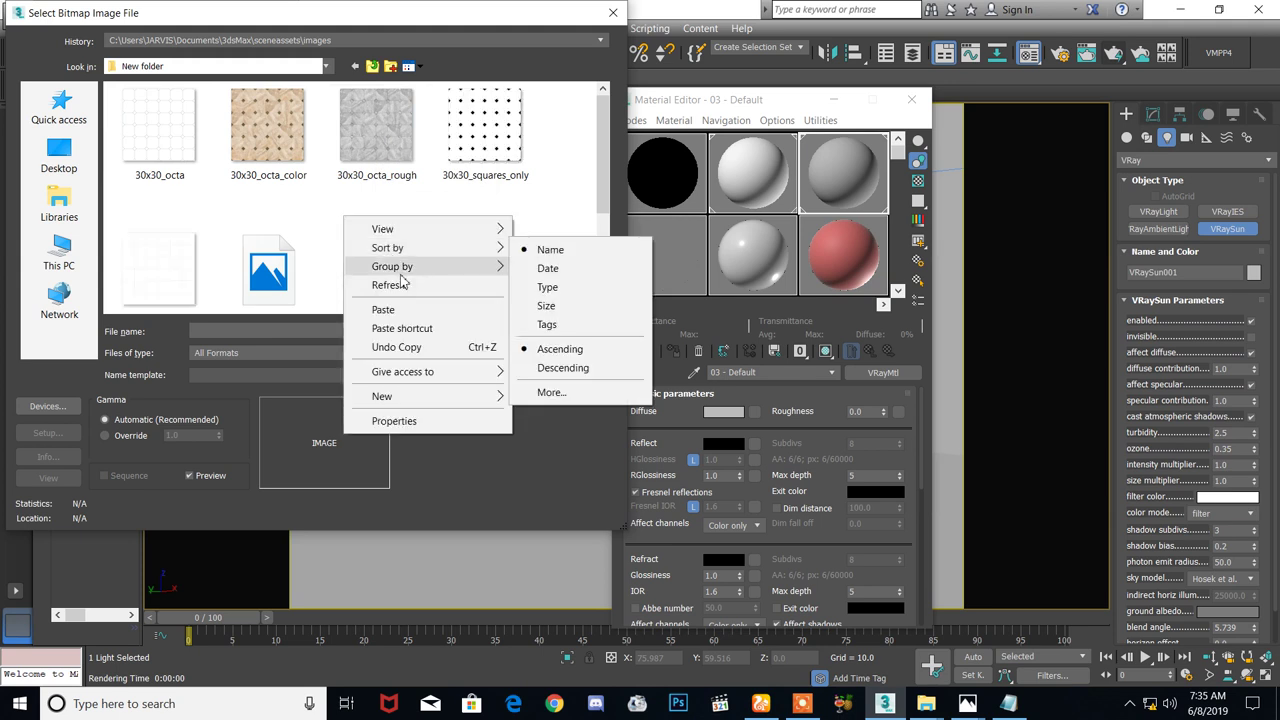
click(400, 284)
scroll(214, 186, down, 1)
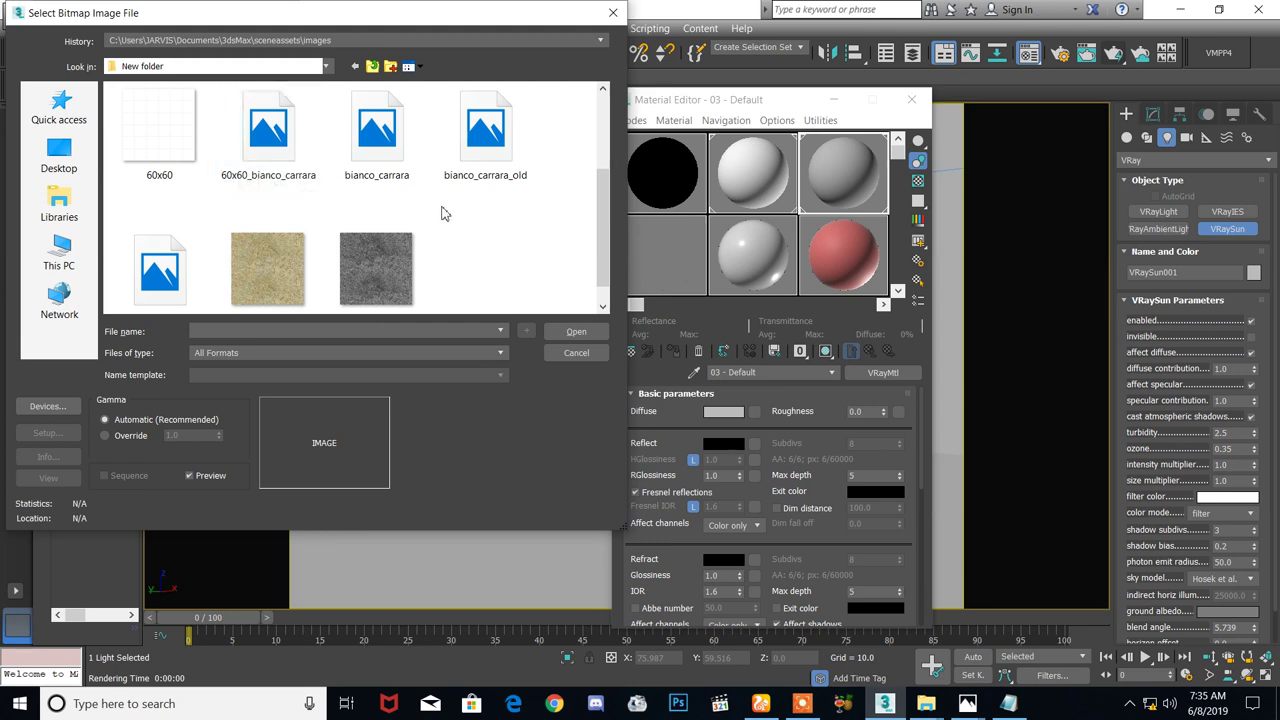
scroll(435, 200, up, 1)
scroll(345, 215, down, 2)
scroll(300, 205, up, 2)
scroll(279, 196, down, 2)
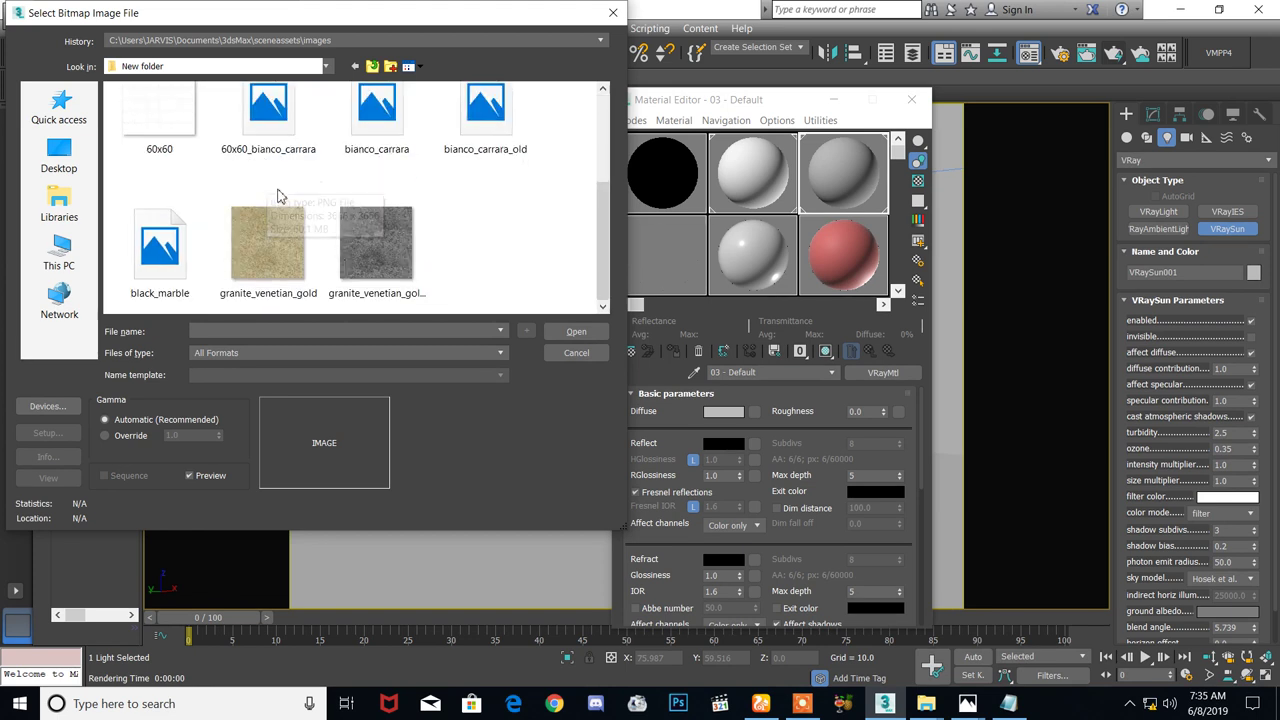
scroll(300, 205, up, 1)
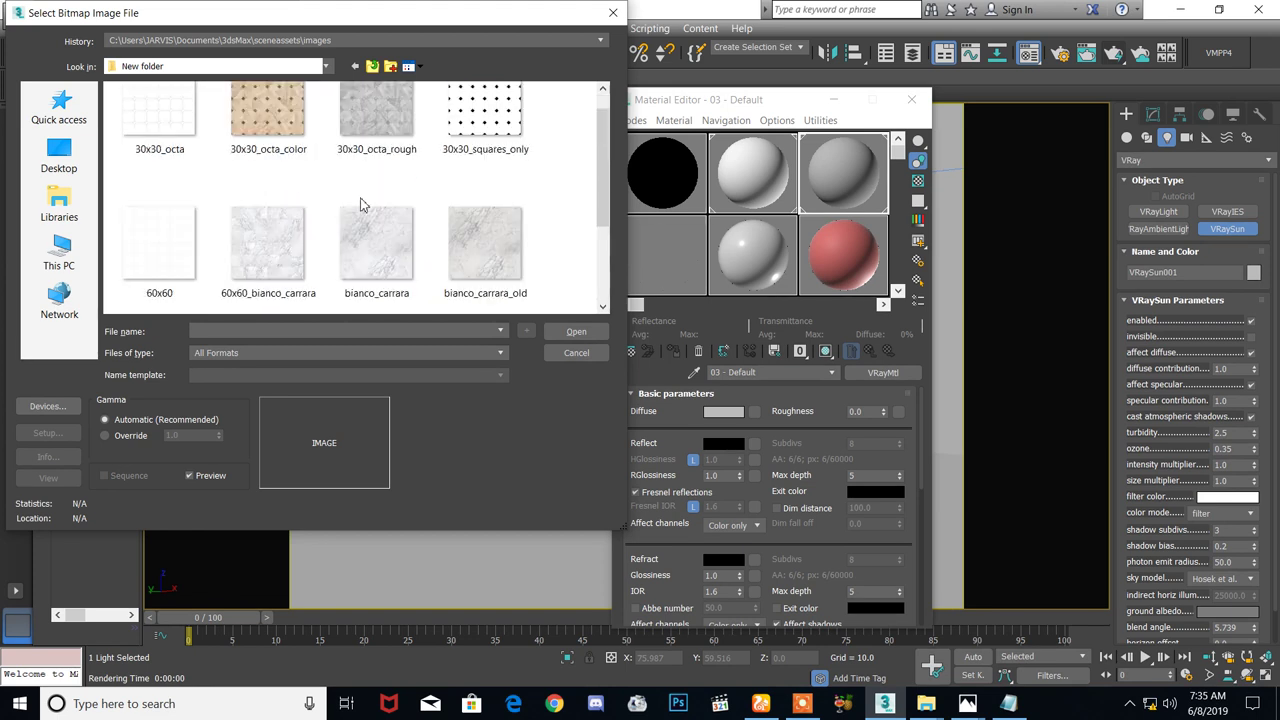
Load 60x60_bianco_carrara.png as the diffuse bitmap of the 03 - Default material
click(276, 236)
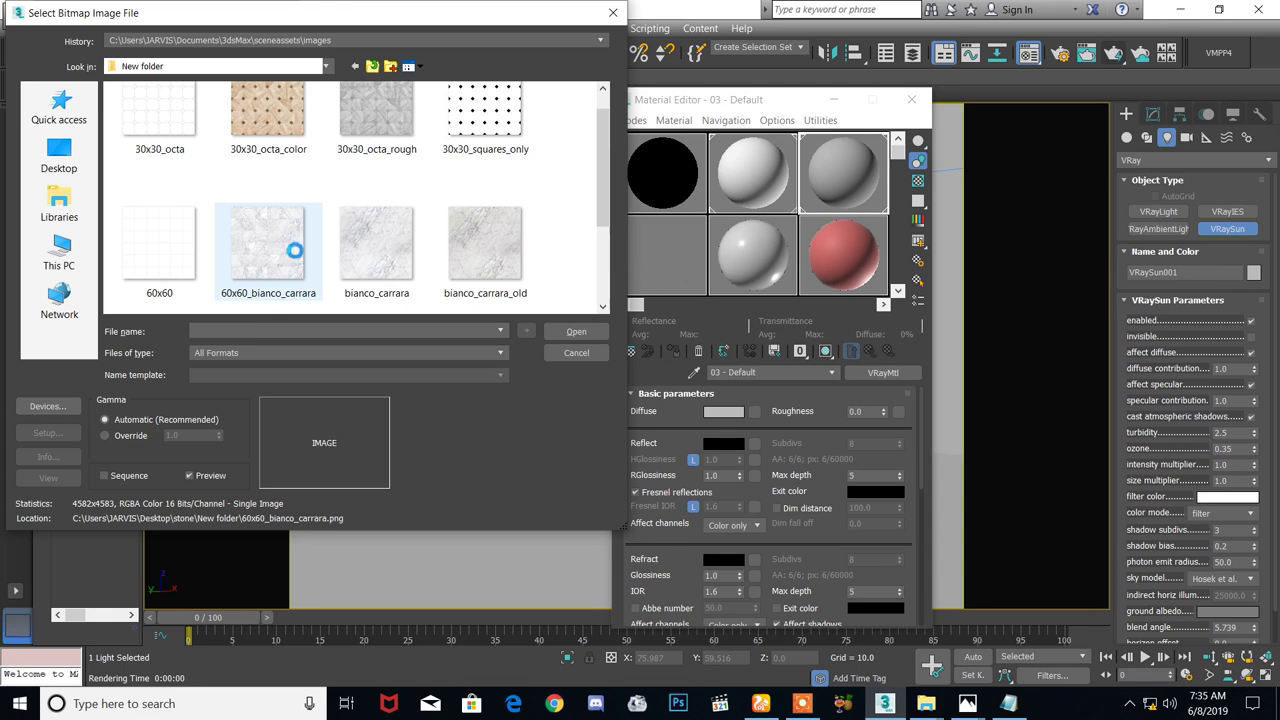
double_click(295, 253)
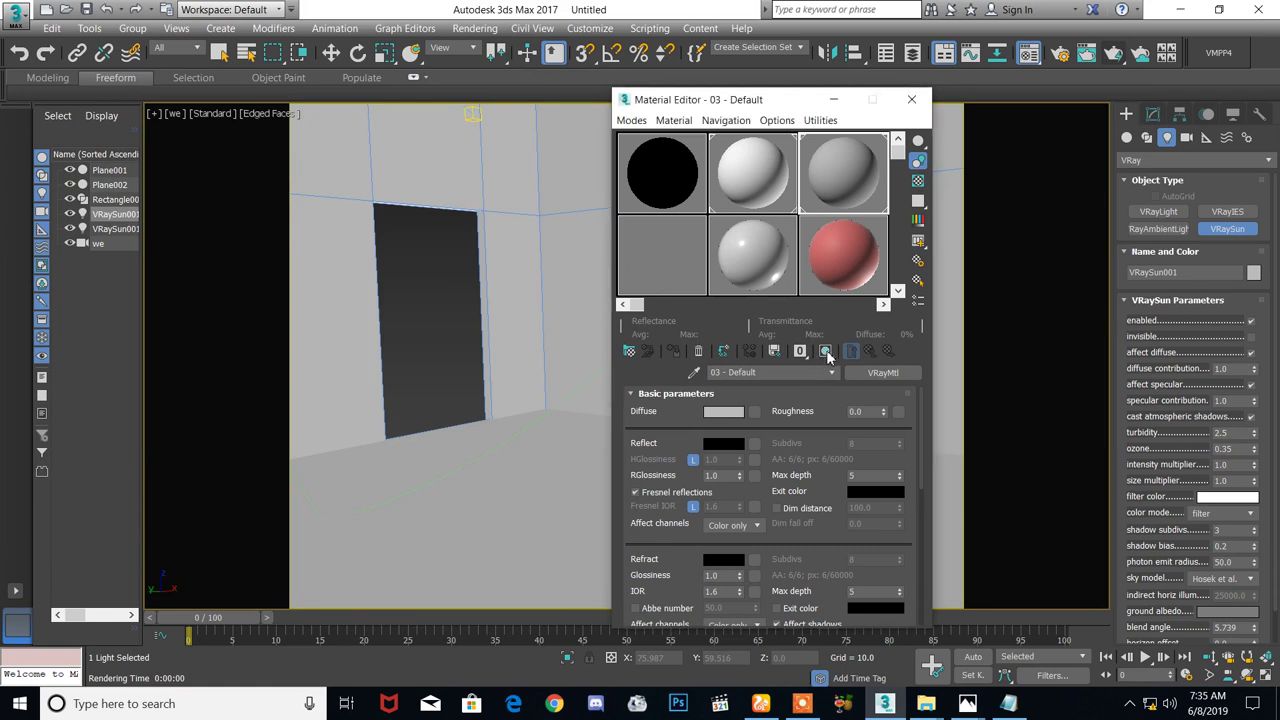
key(m)
key(m)
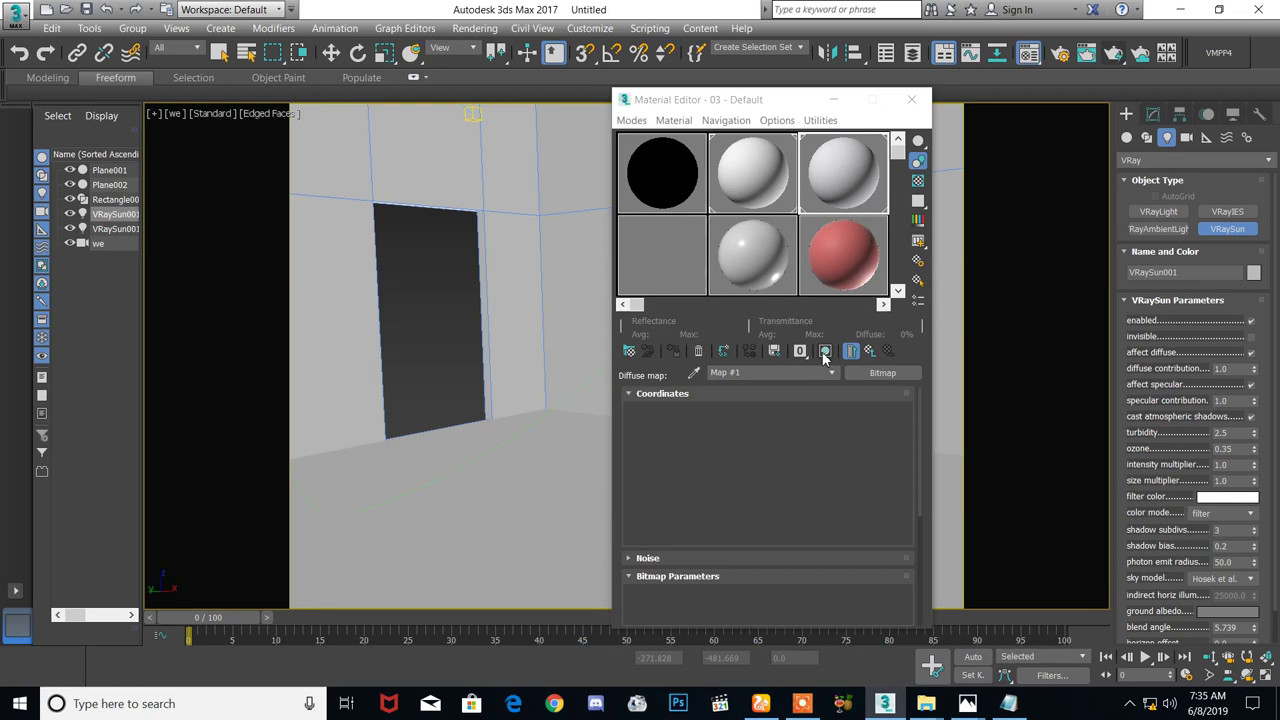
Show the 03 - Default material's marble bitmap shaded in the viewport
click(824, 351)
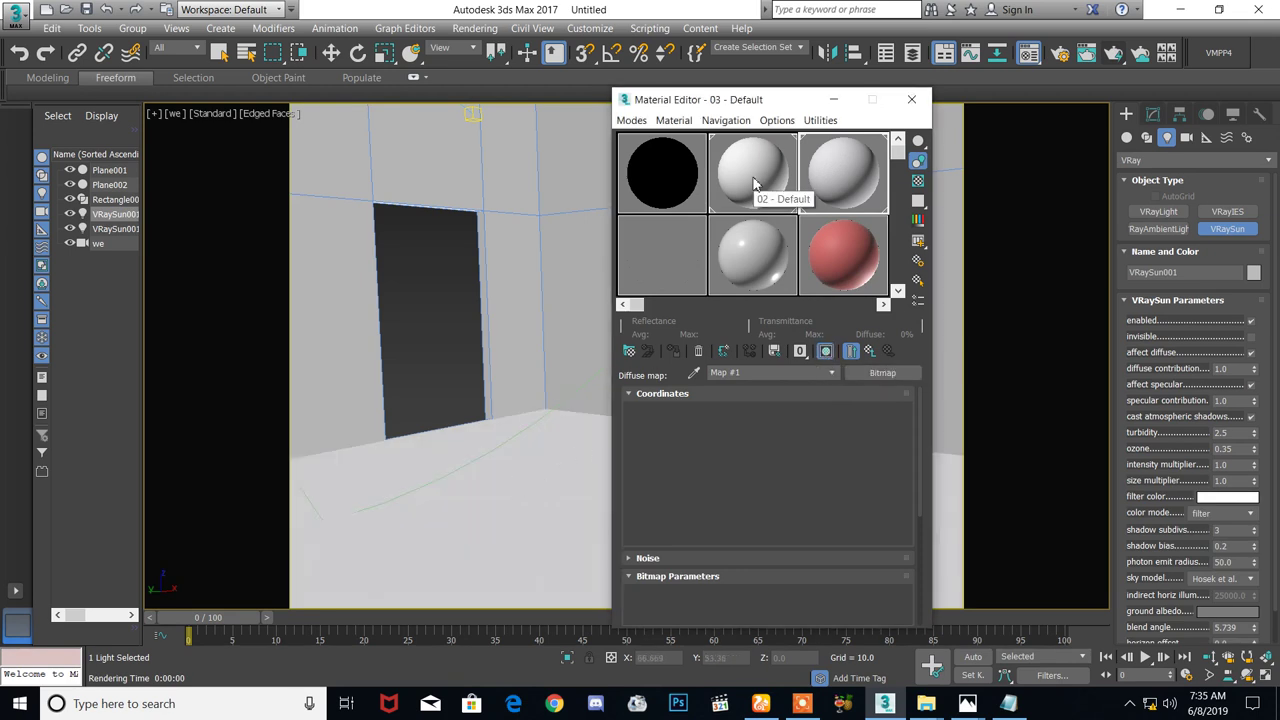
Assign the 02 - Default material to the floor Plane001 and compare its settings with those of 03 - Default
drag(750, 177, 576, 480)
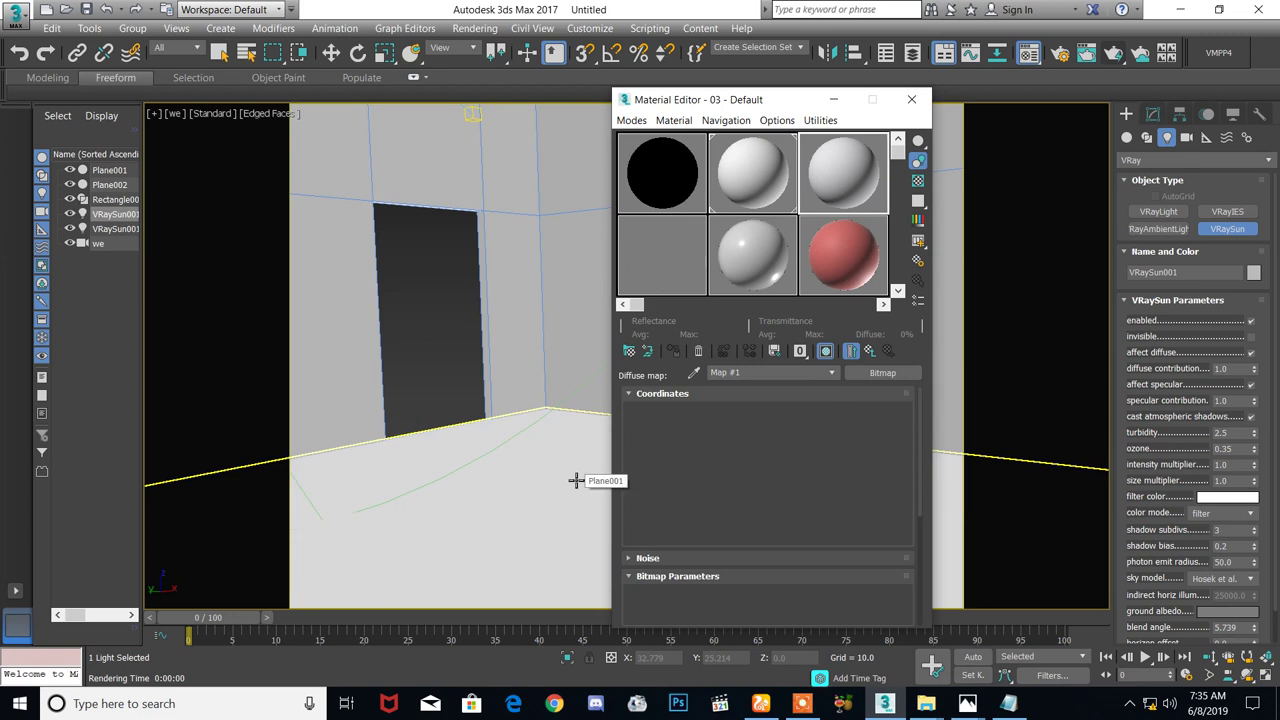
drag(751, 176, 563, 462)
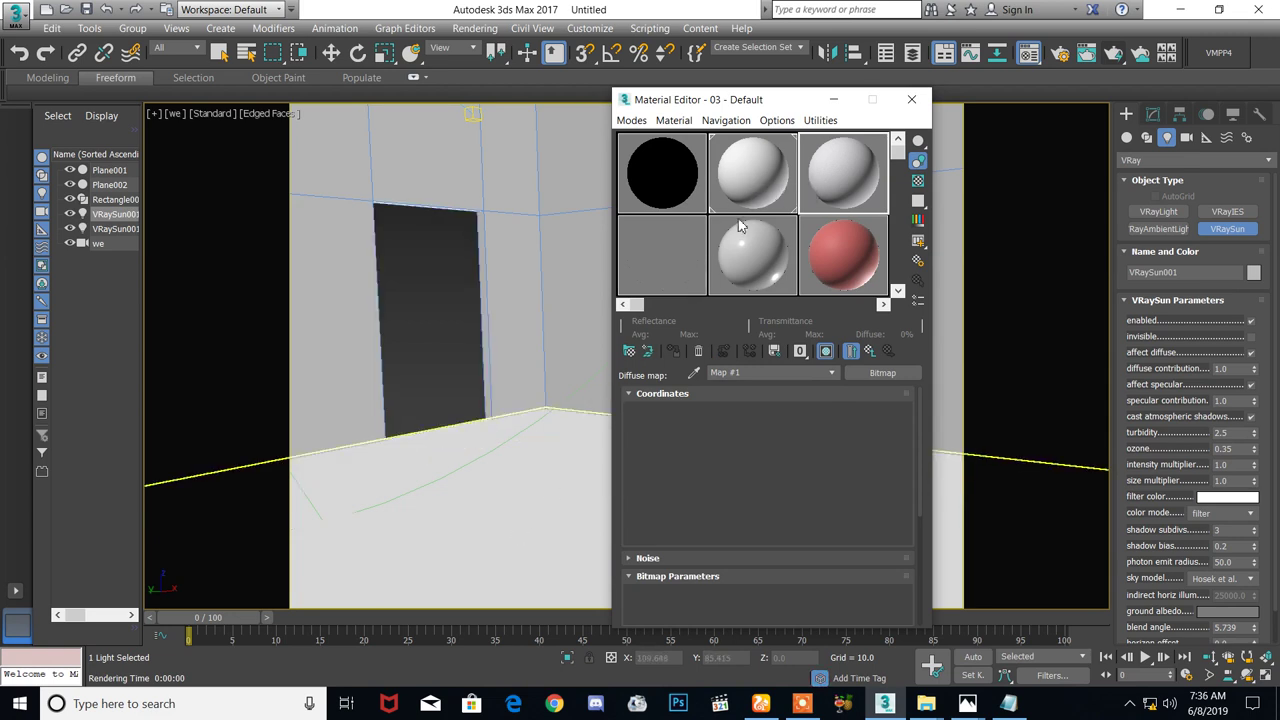
click(773, 178)
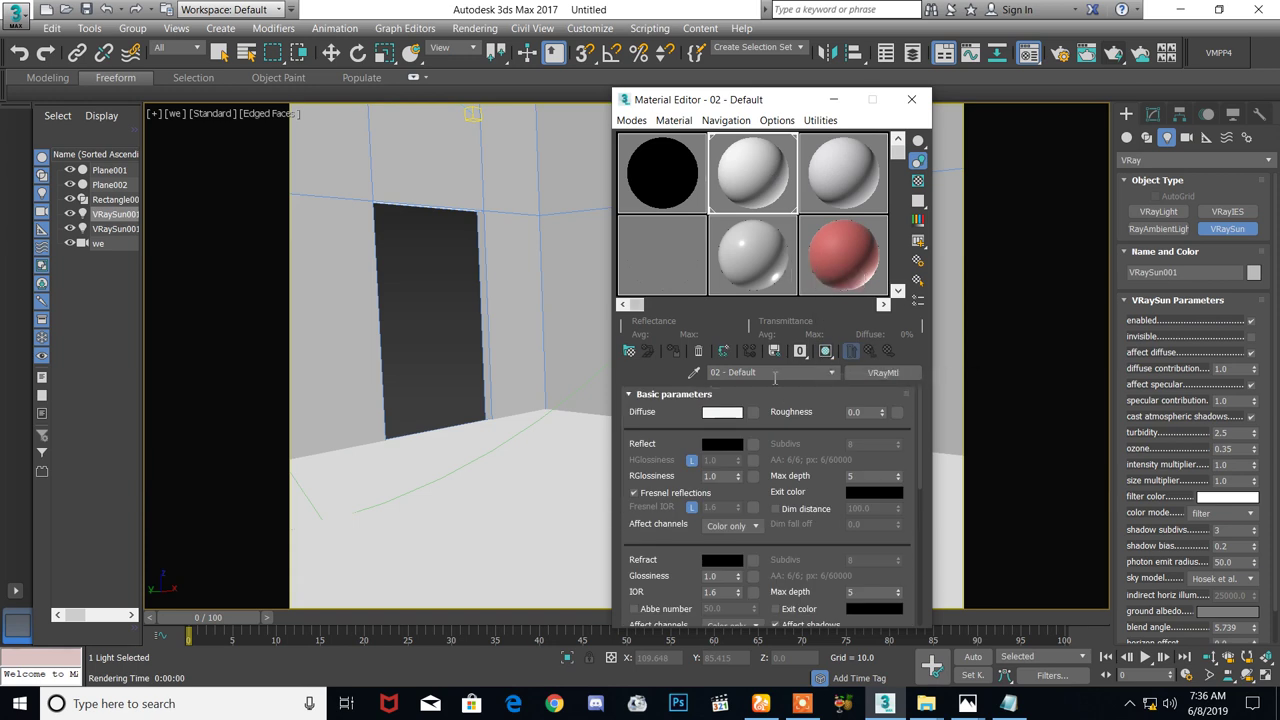
click(828, 168)
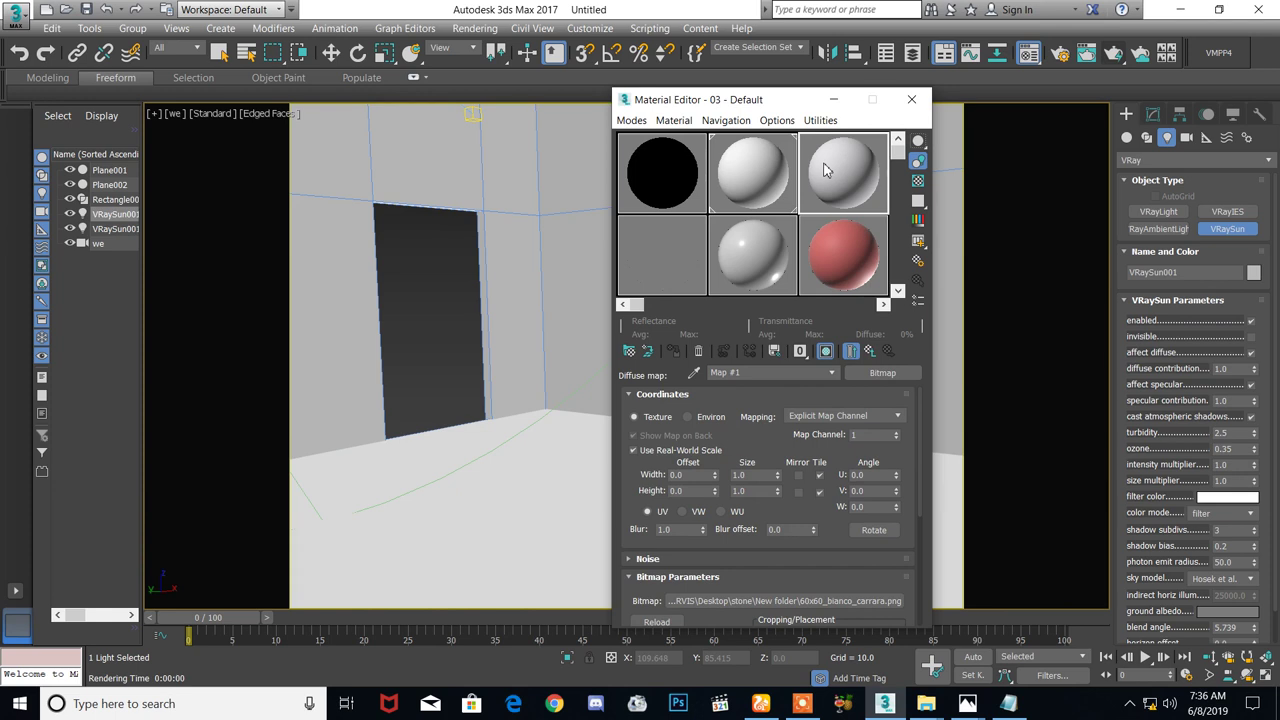
Try 60x60_bianco_carrara.png as the viewport-visible diffuse bitmap of the 02 - Default material, and clear that map again
click(782, 172)
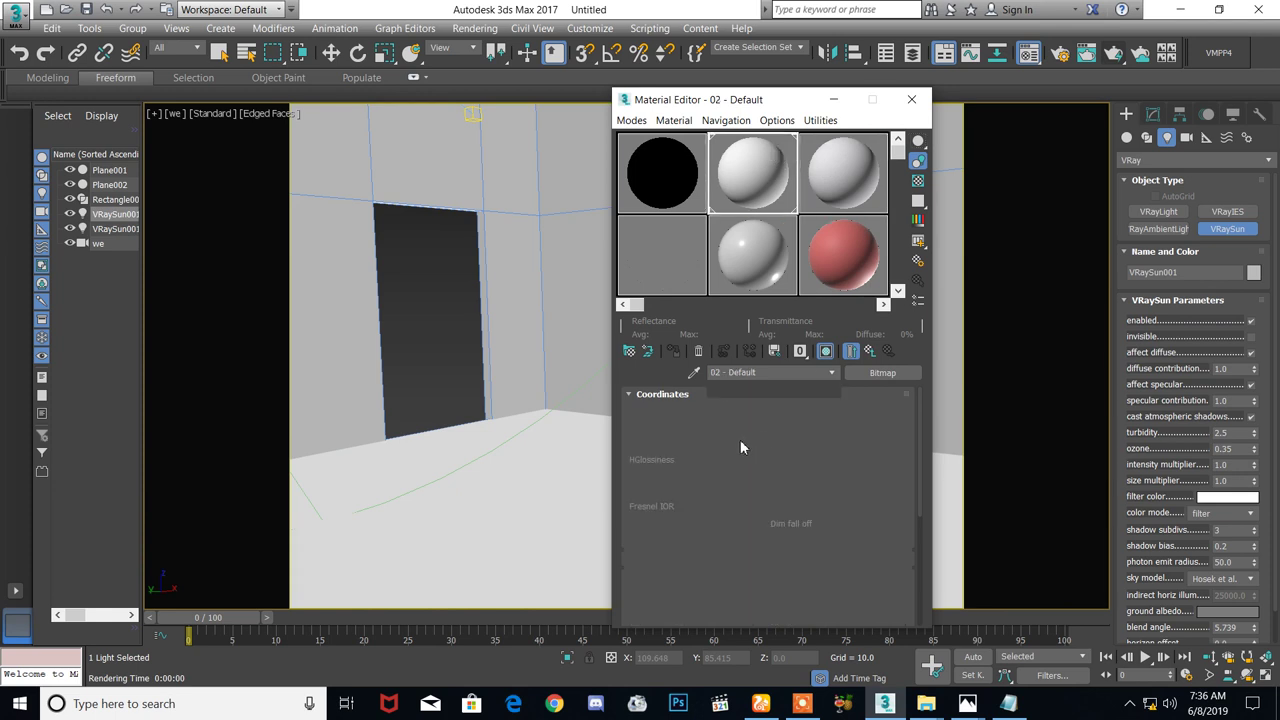
click(754, 413)
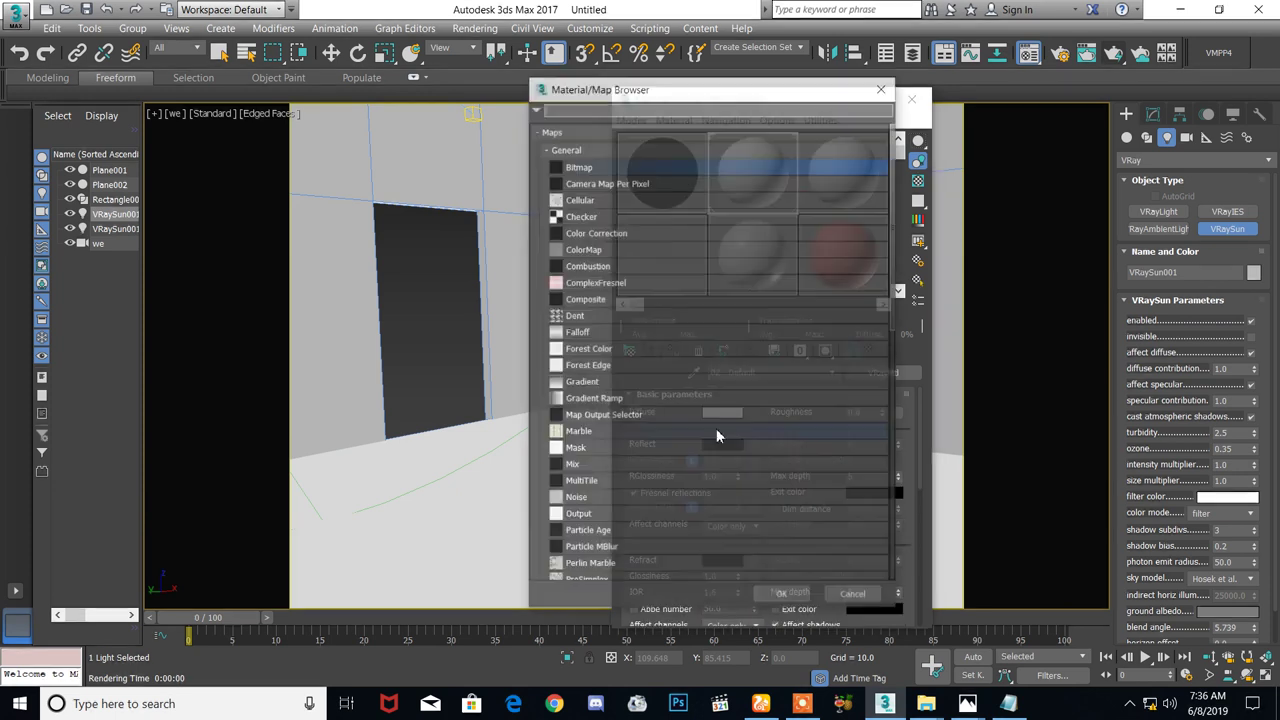
double_click(567, 167)
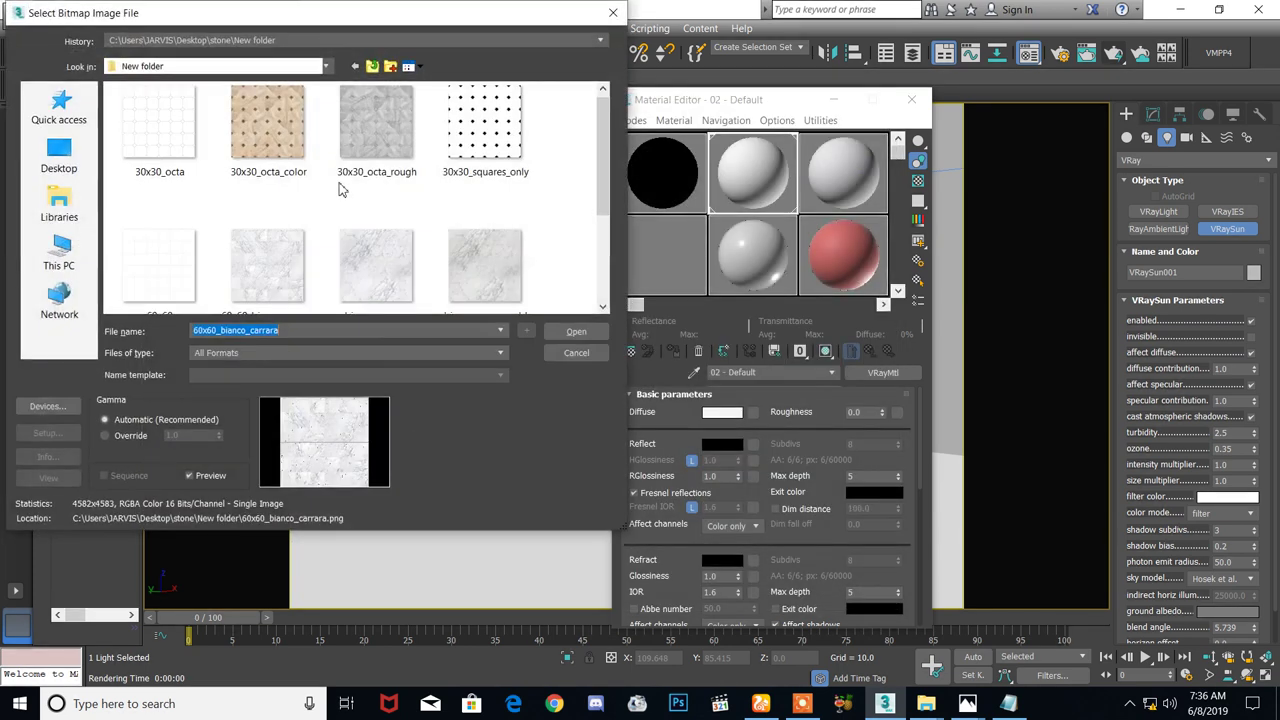
double_click(290, 272)
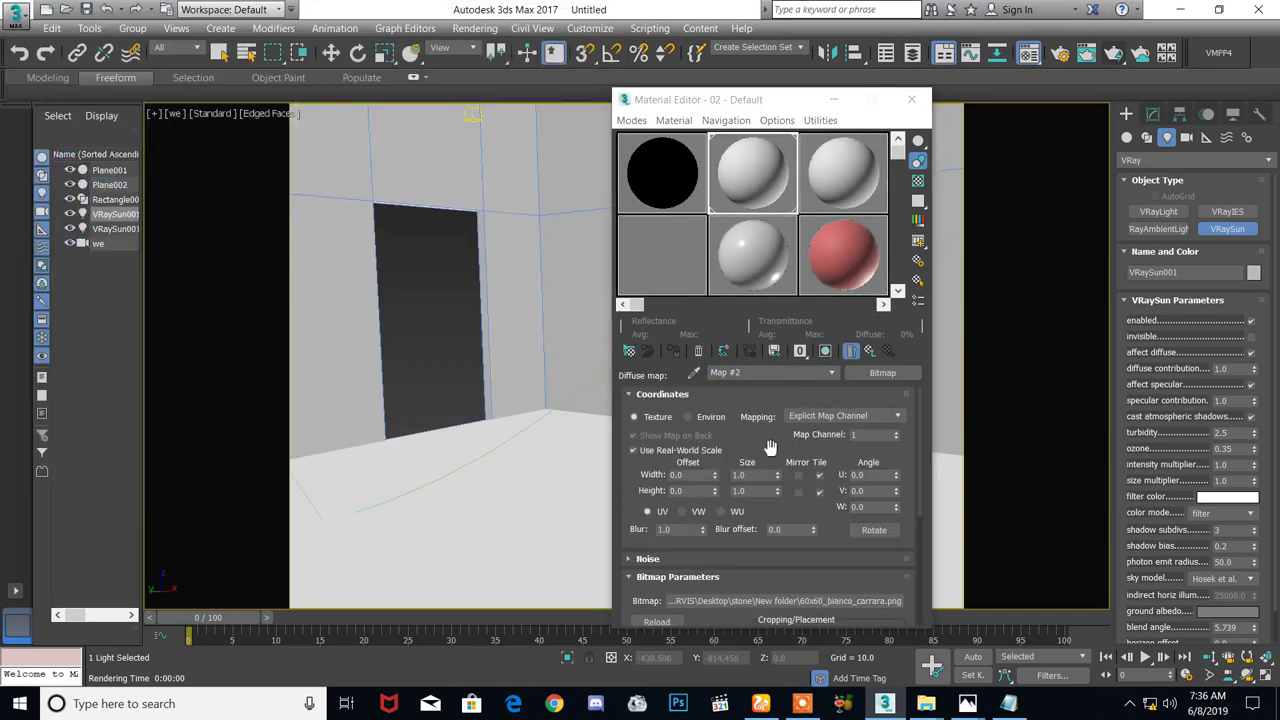
click(825, 351)
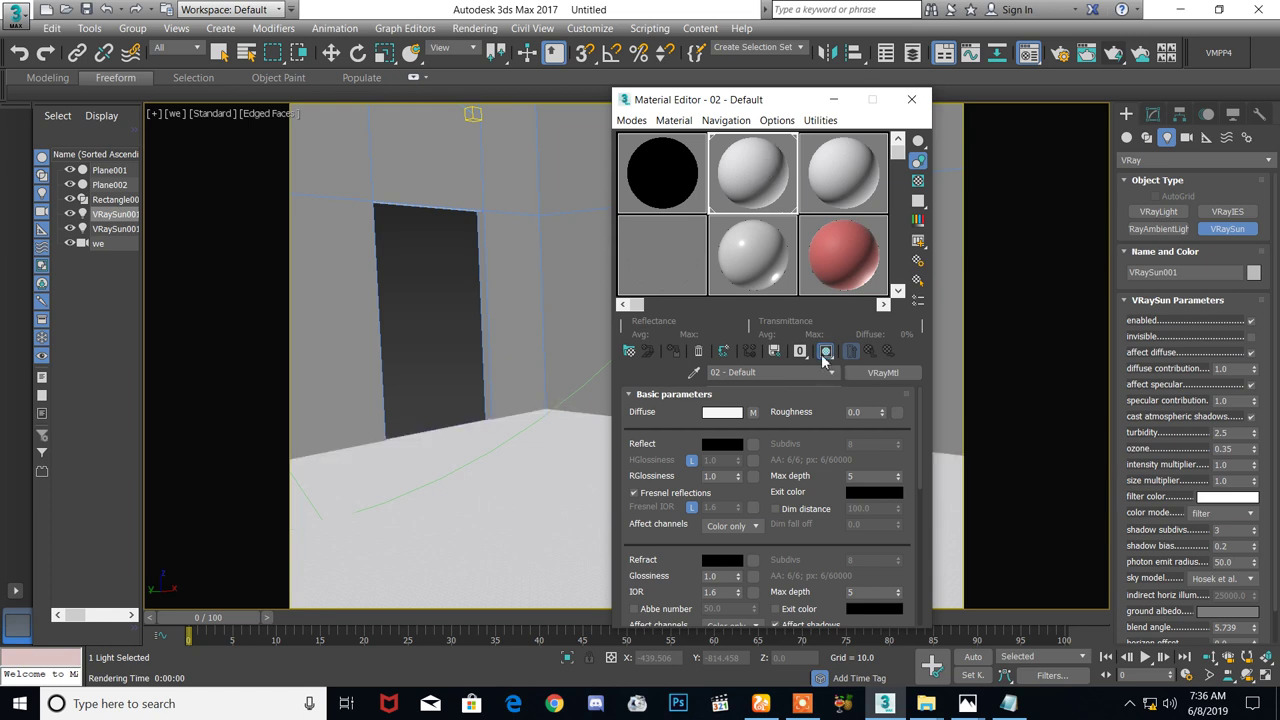
right_click(755, 413)
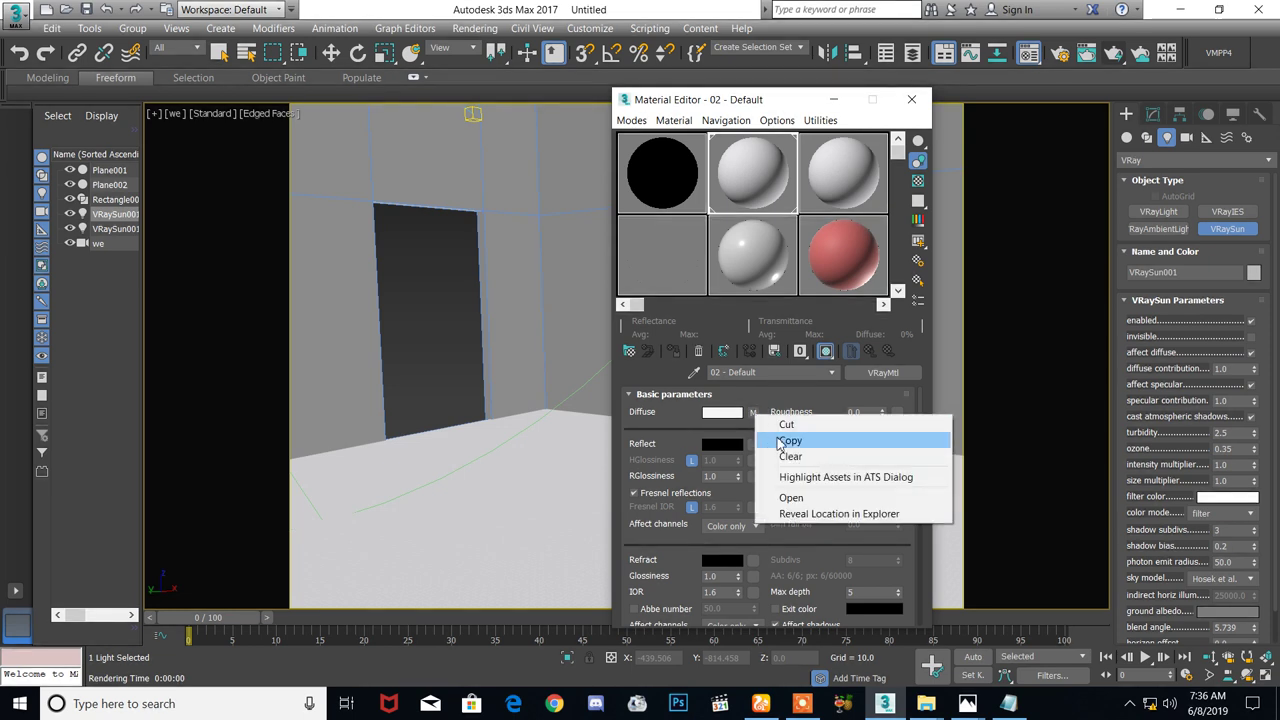
click(790, 456)
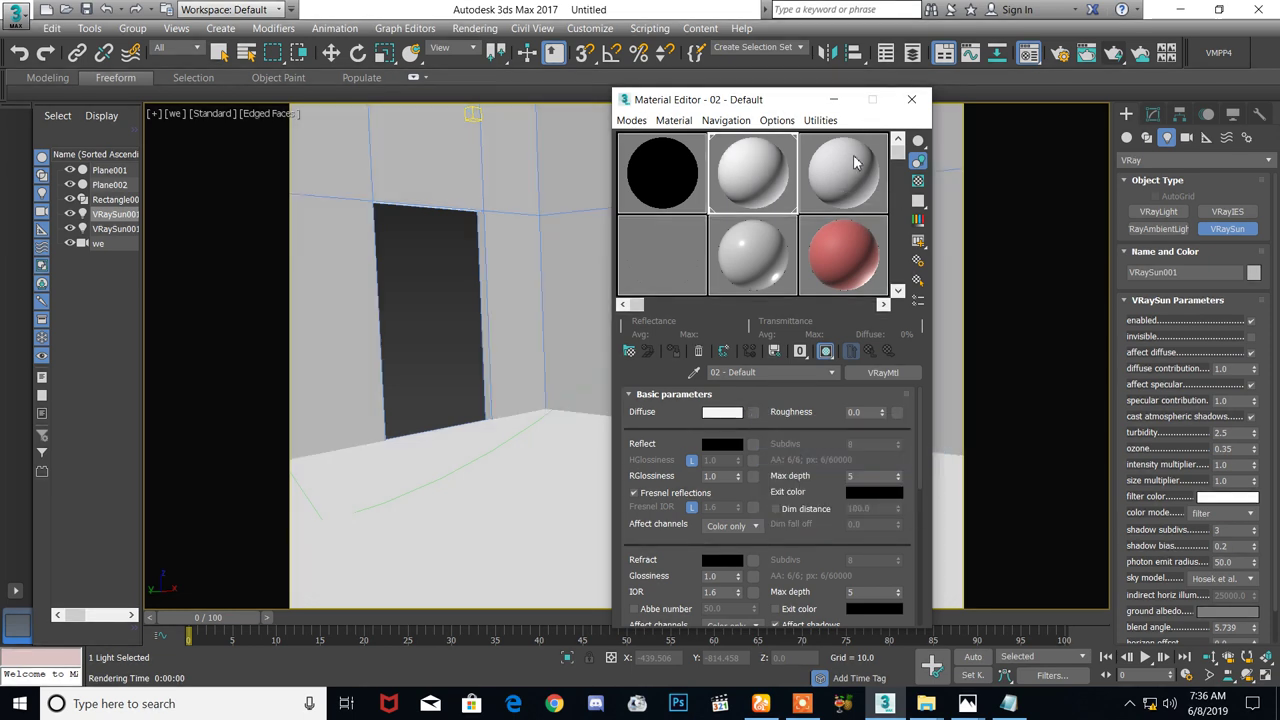
Assign the 03 - Default material with the marble bitmap to the floor plane
click(843, 168)
drag(843, 167, 597, 483)
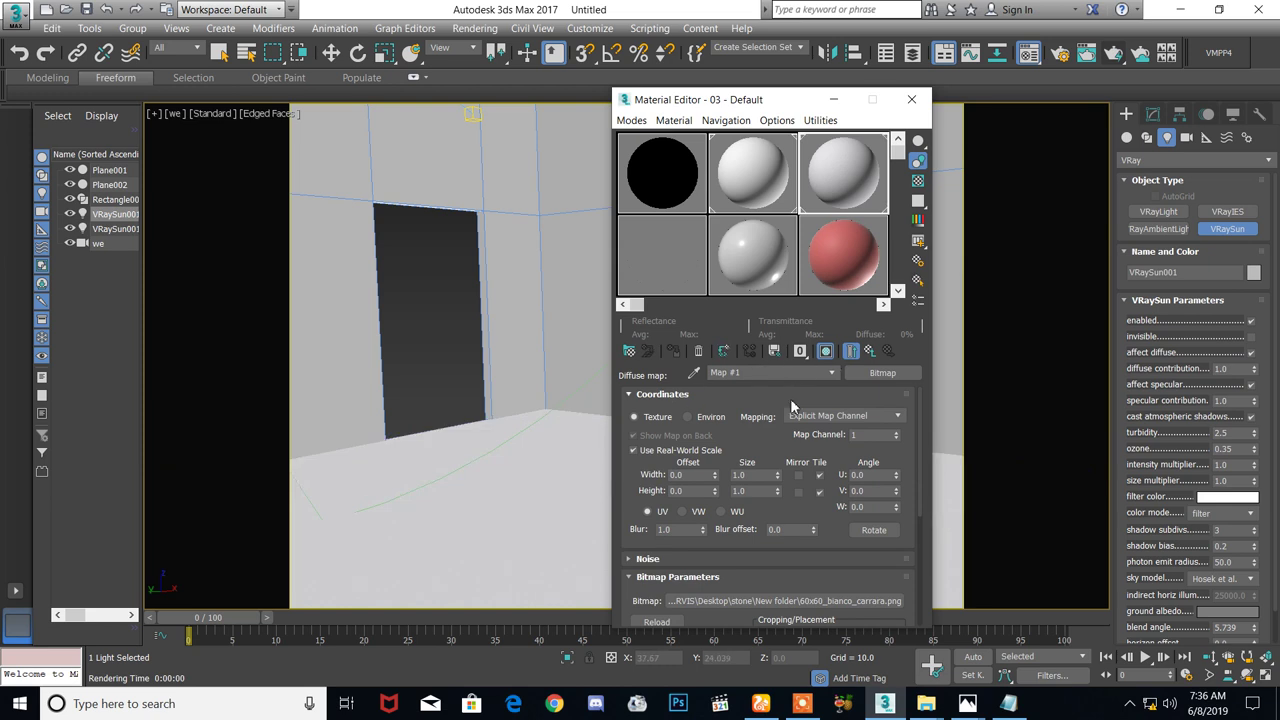
Set the real-world width and height of the 03 - Default diffuse bitmap to 250
click(868, 356)
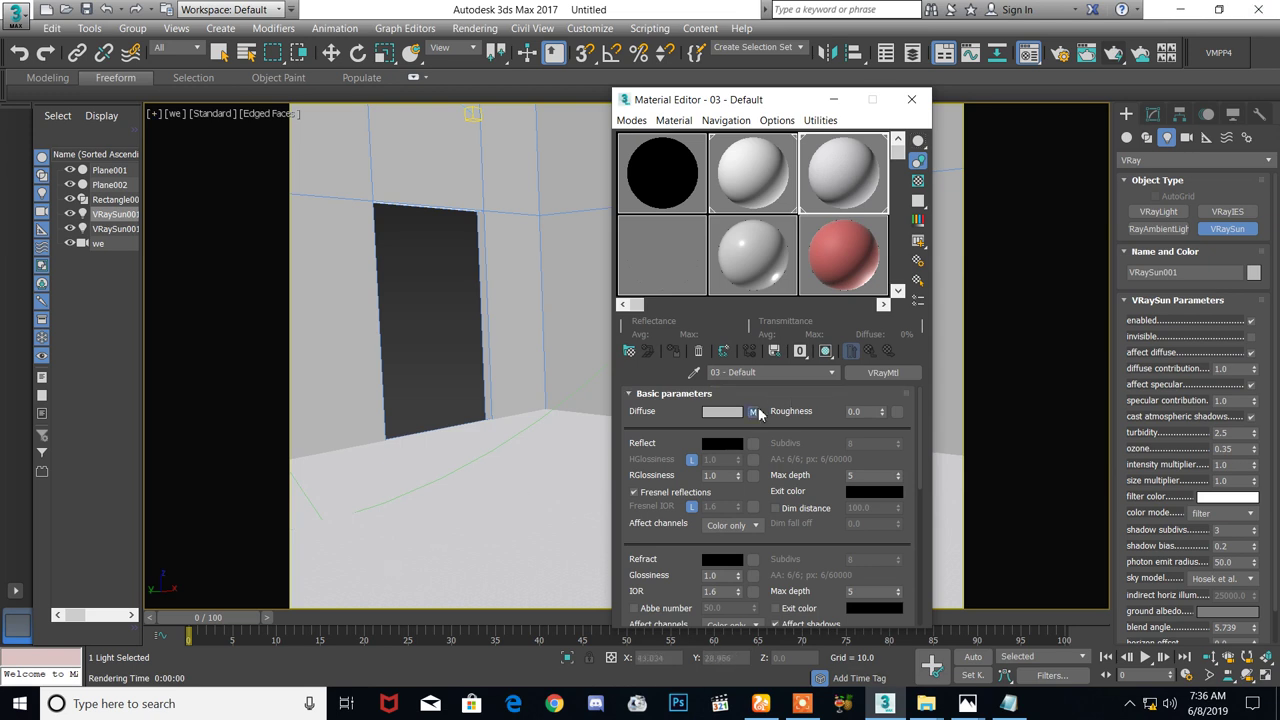
click(754, 412)
click(766, 474)
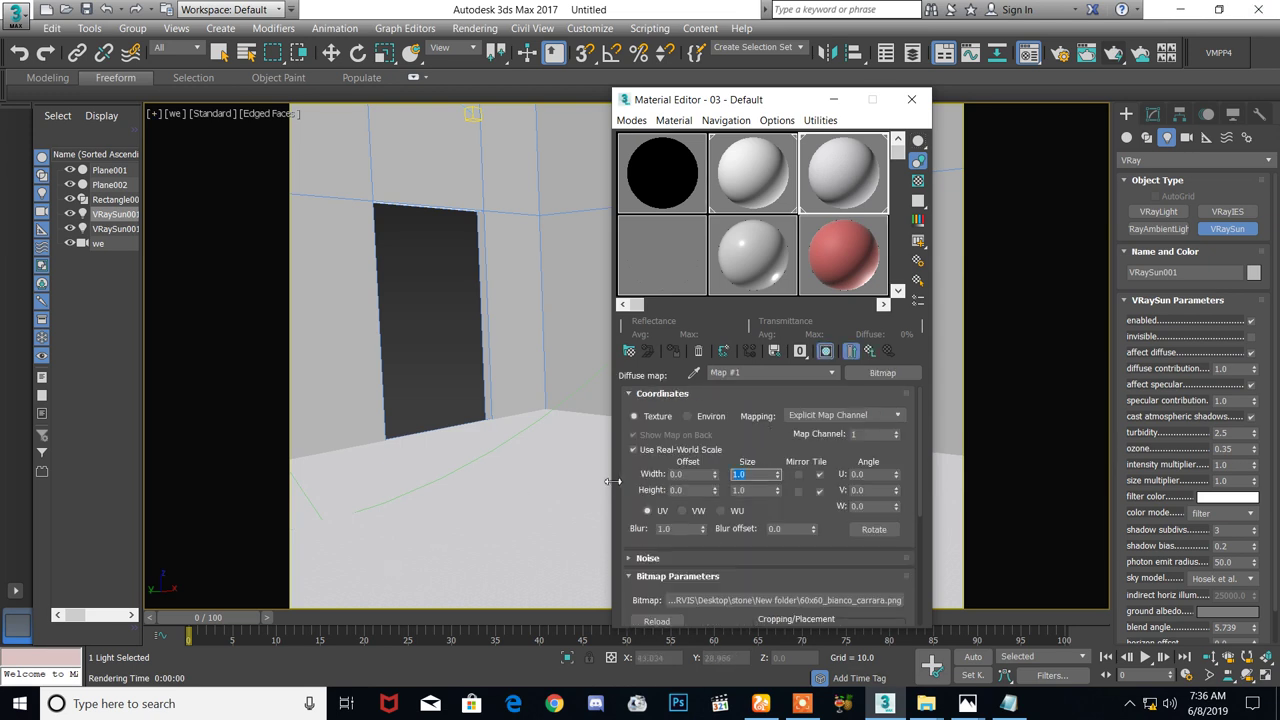
text(250)
drag(766, 490, 708, 494)
text(250)
key(Return)
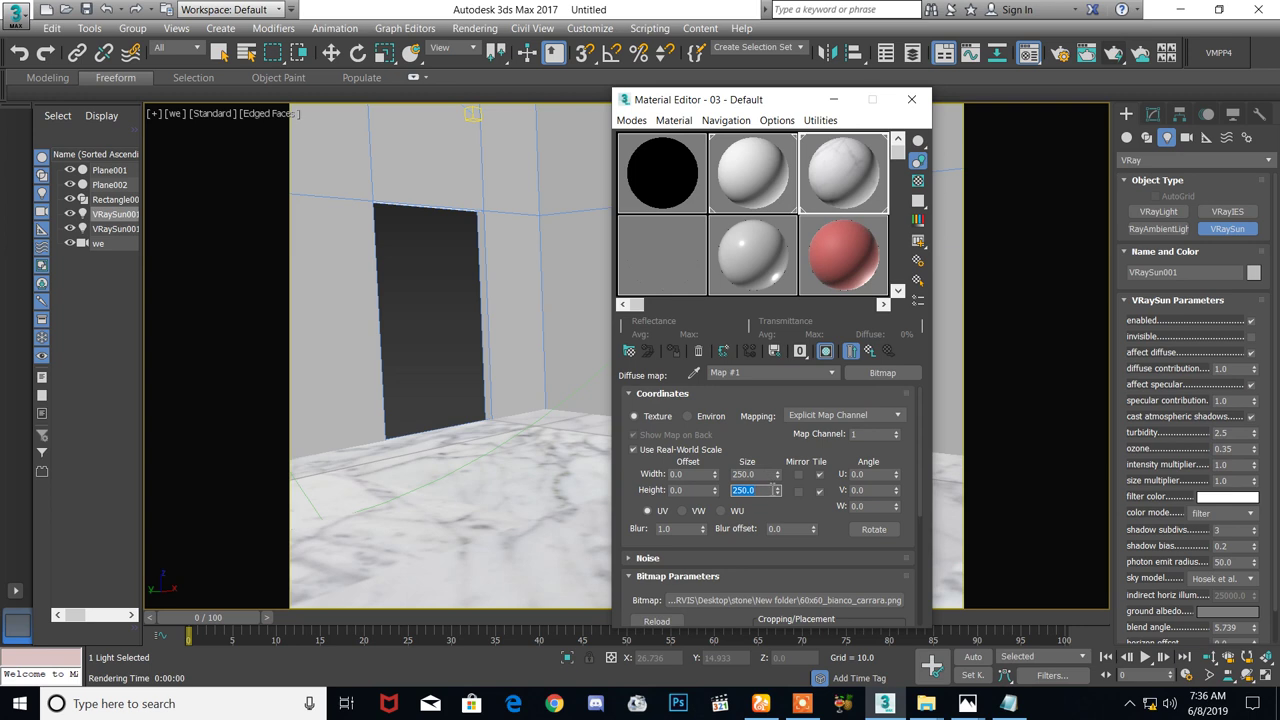
Reduce the marble bitmap's real-world width and height to 100
click(756, 474)
text(100)
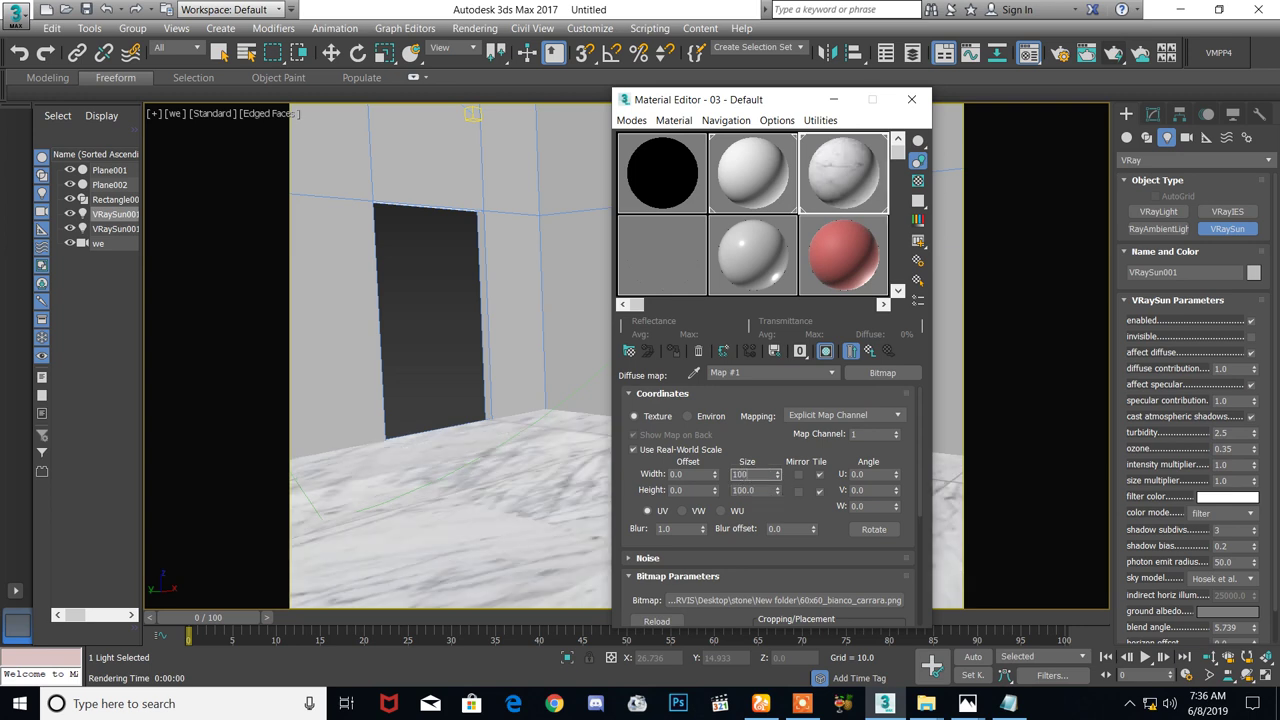
key(Return)
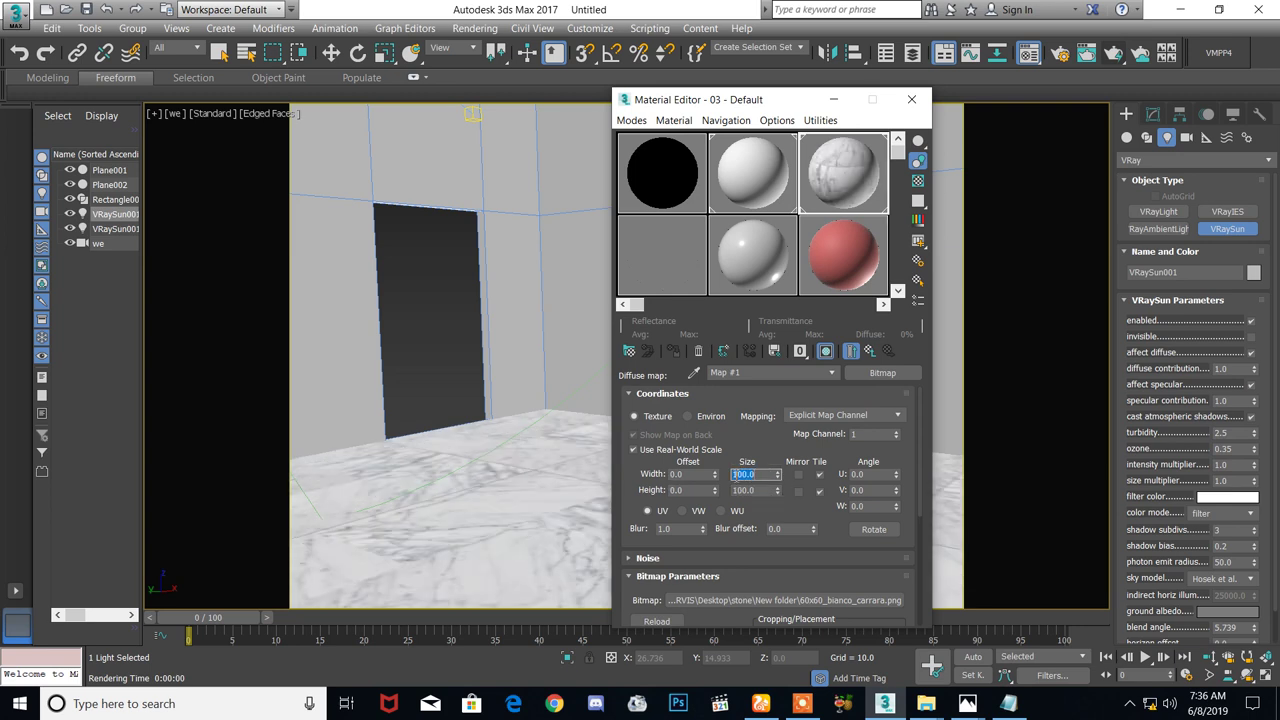
Reduce the marble bitmap's real-world size to 50 in width and height
text(50)
click(756, 490)
text(50)
key(Return)
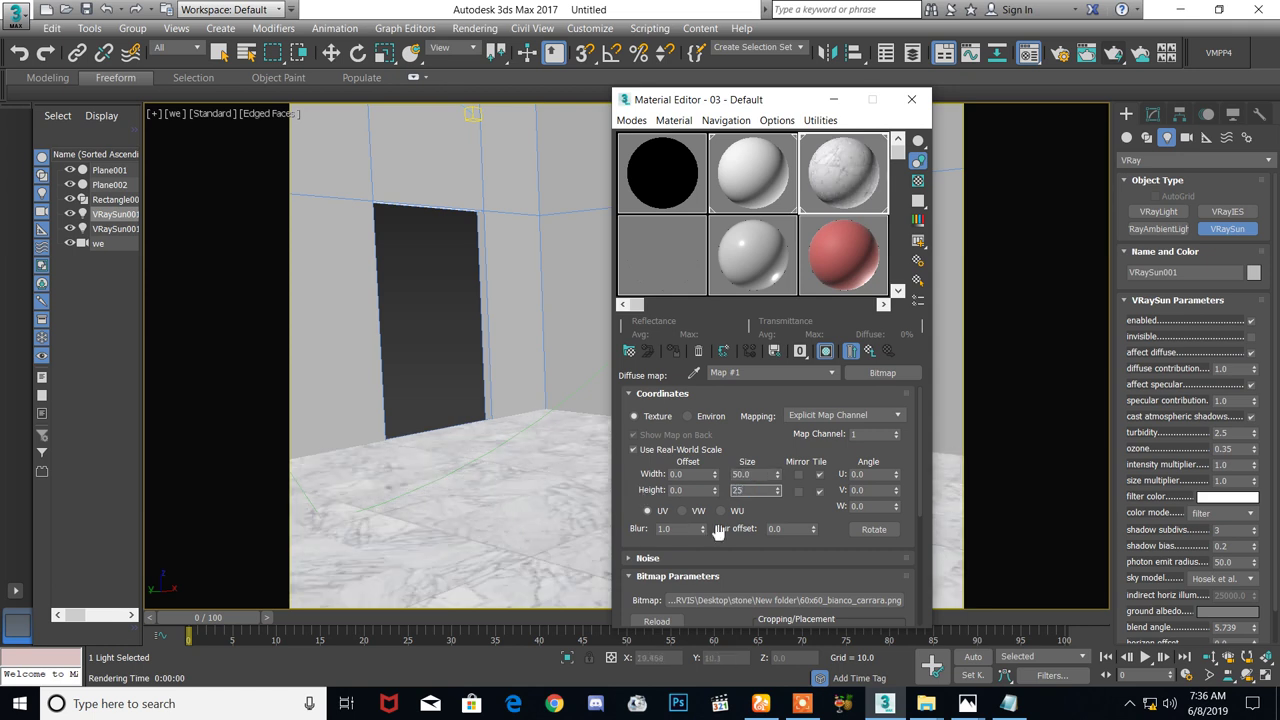
Set the marble bitmap's real-world width and height to 25
drag(757, 475, 669, 496)
text(25)
key(Return)
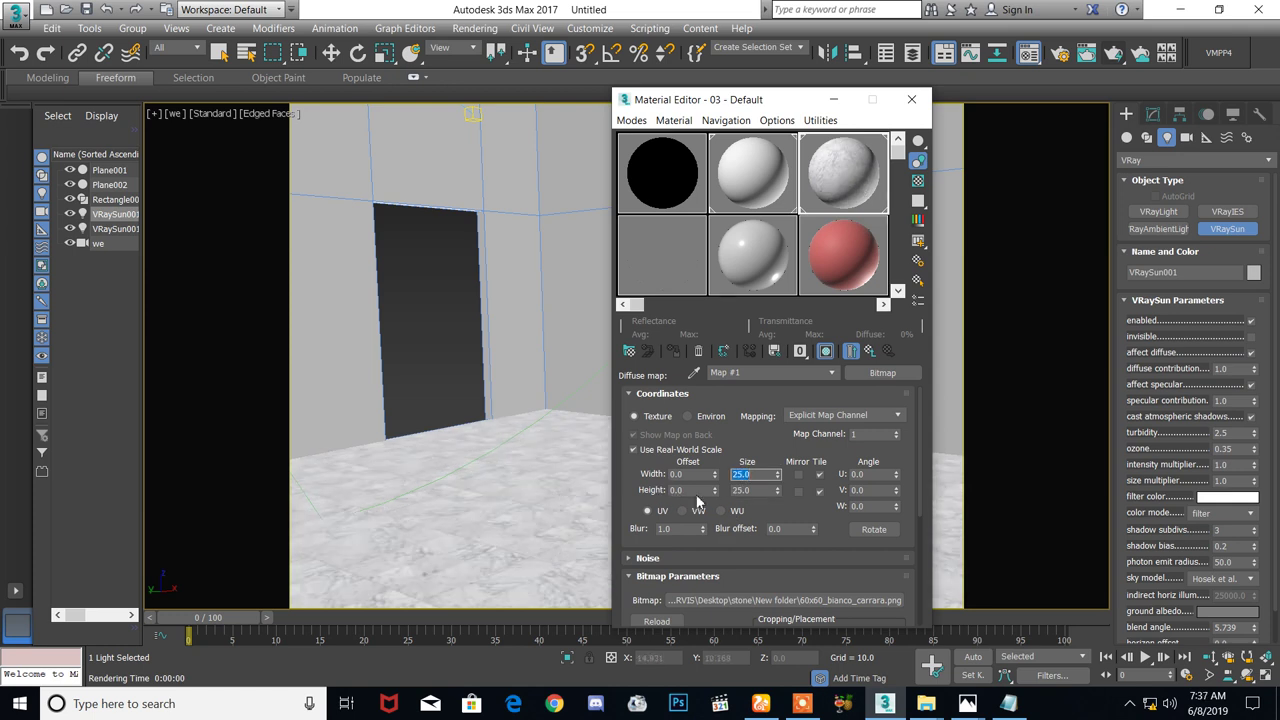
Render the camera view of the room and turn on mouse tracking in the V-Ray frame buffer
click(1115, 54)
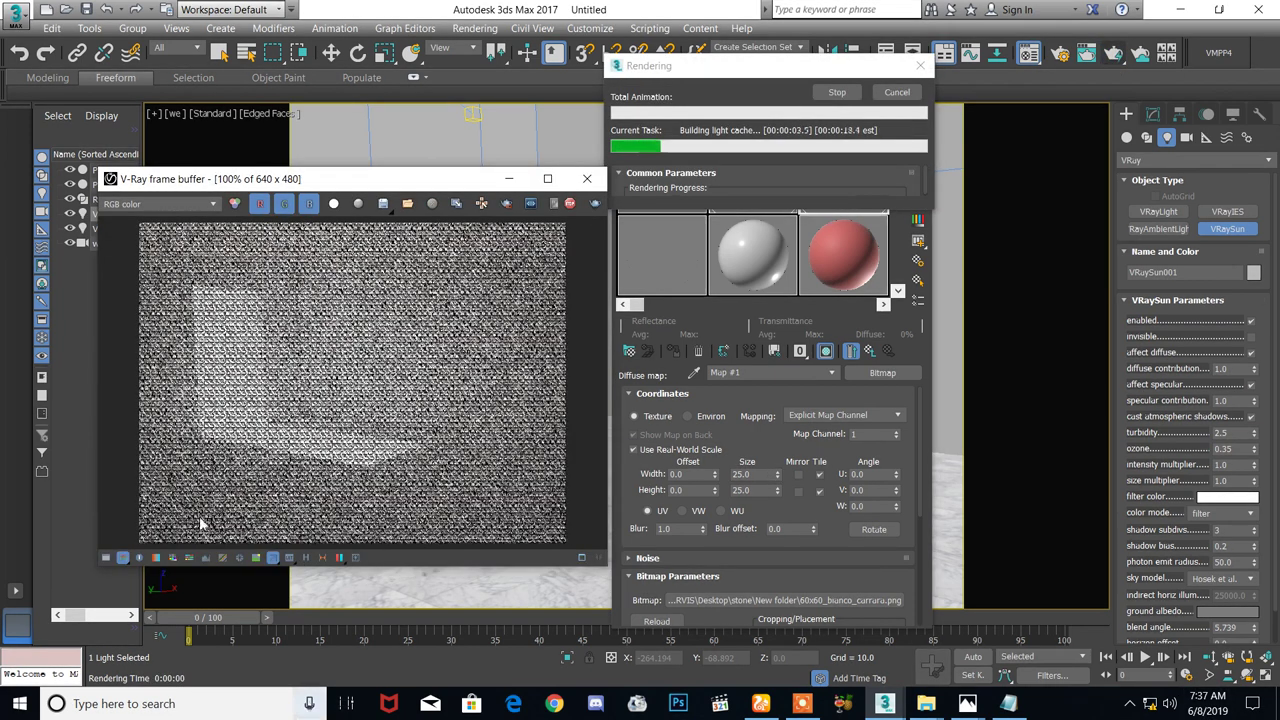
click(481, 203)
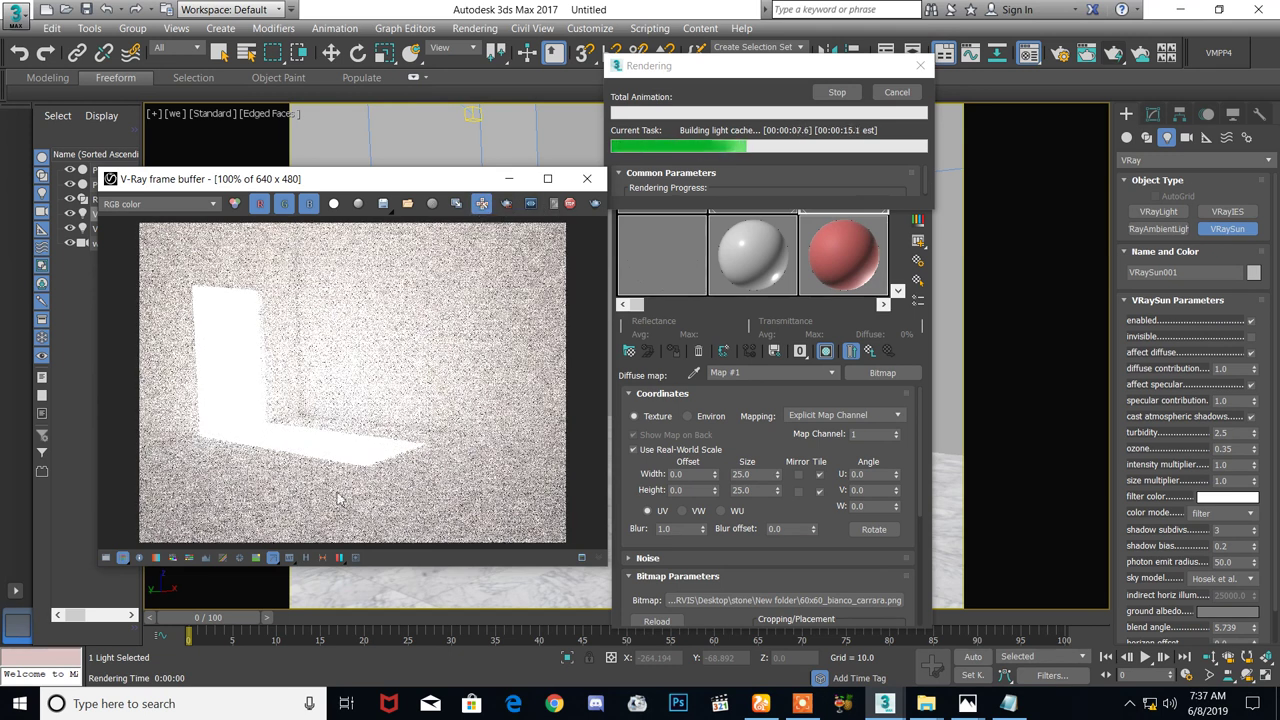
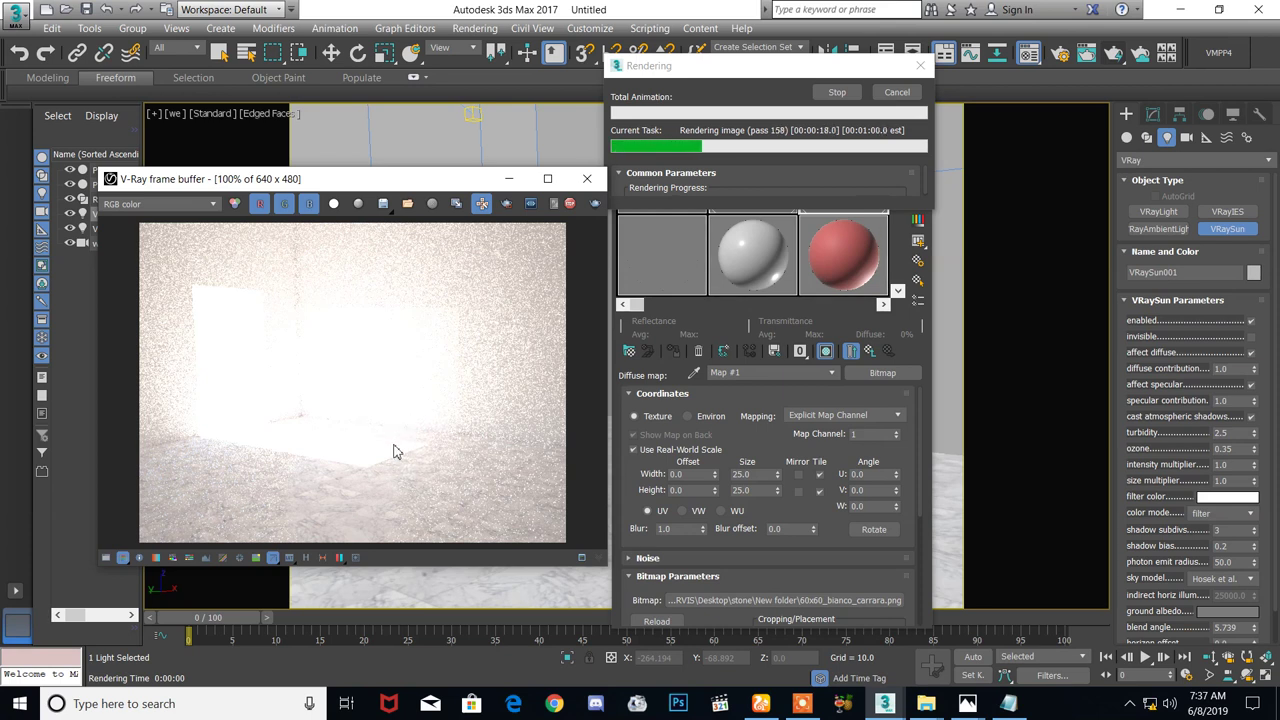
Stop the running render and close the V-Ray frame buffer and the Material Editor
click(571, 205)
click(586, 183)
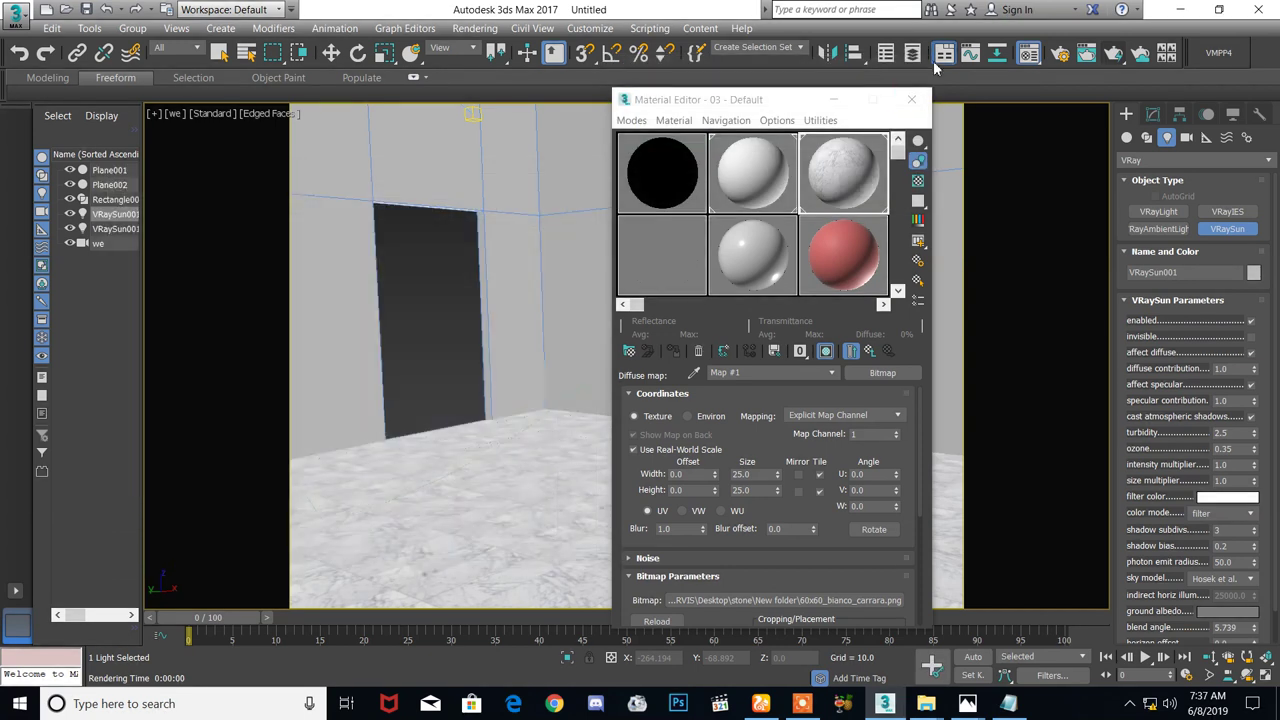
click(911, 99)
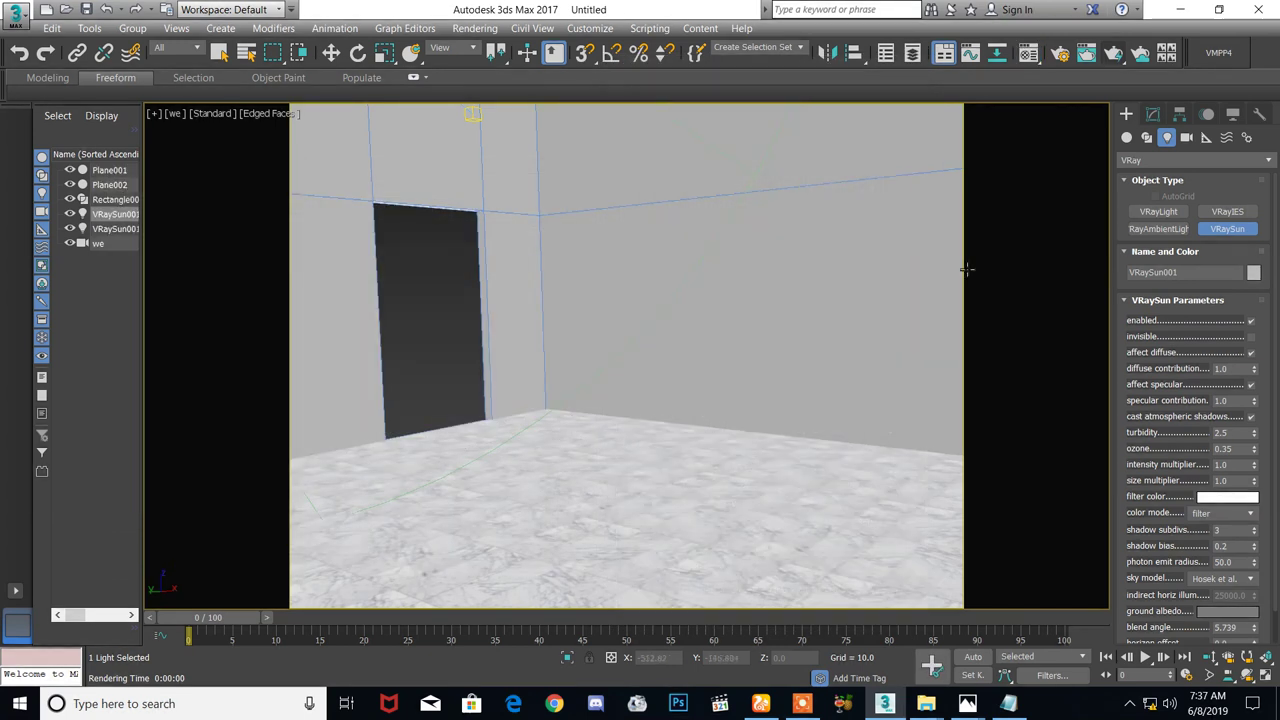
Set the VRaySun's intensity multiplier to 0.5
click(127, 230)
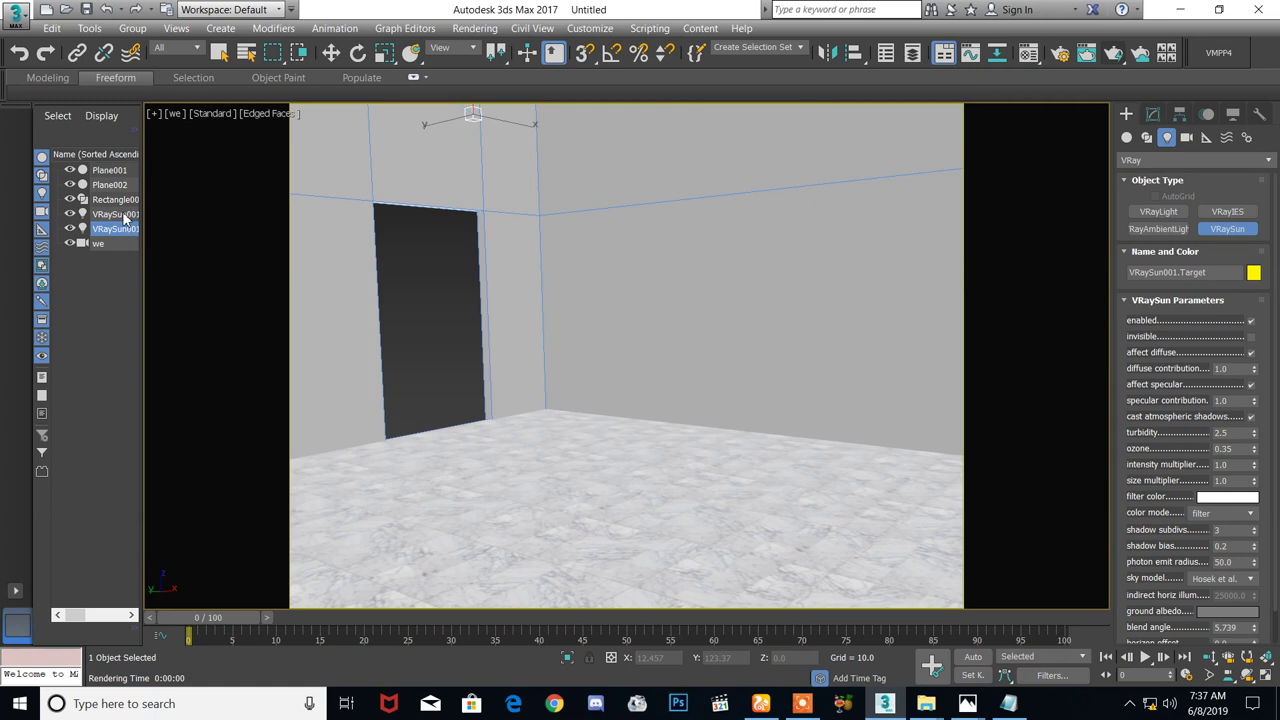
click(115, 214)
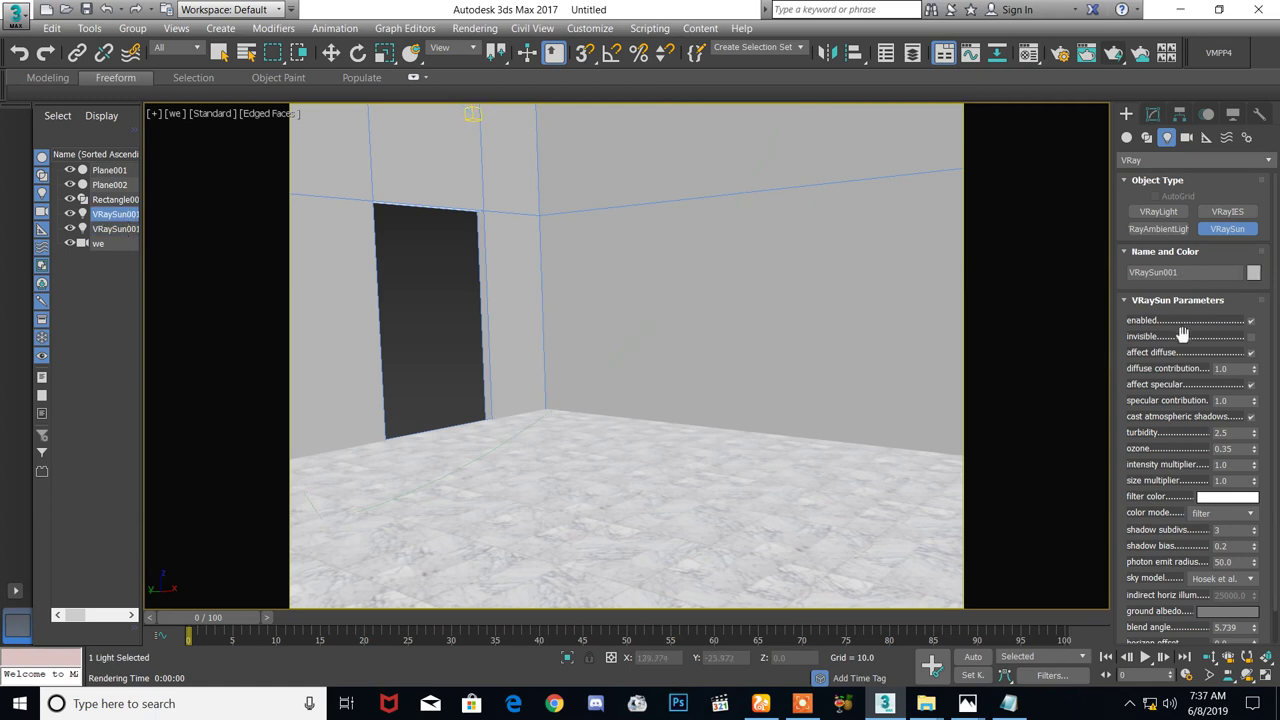
click(1153, 114)
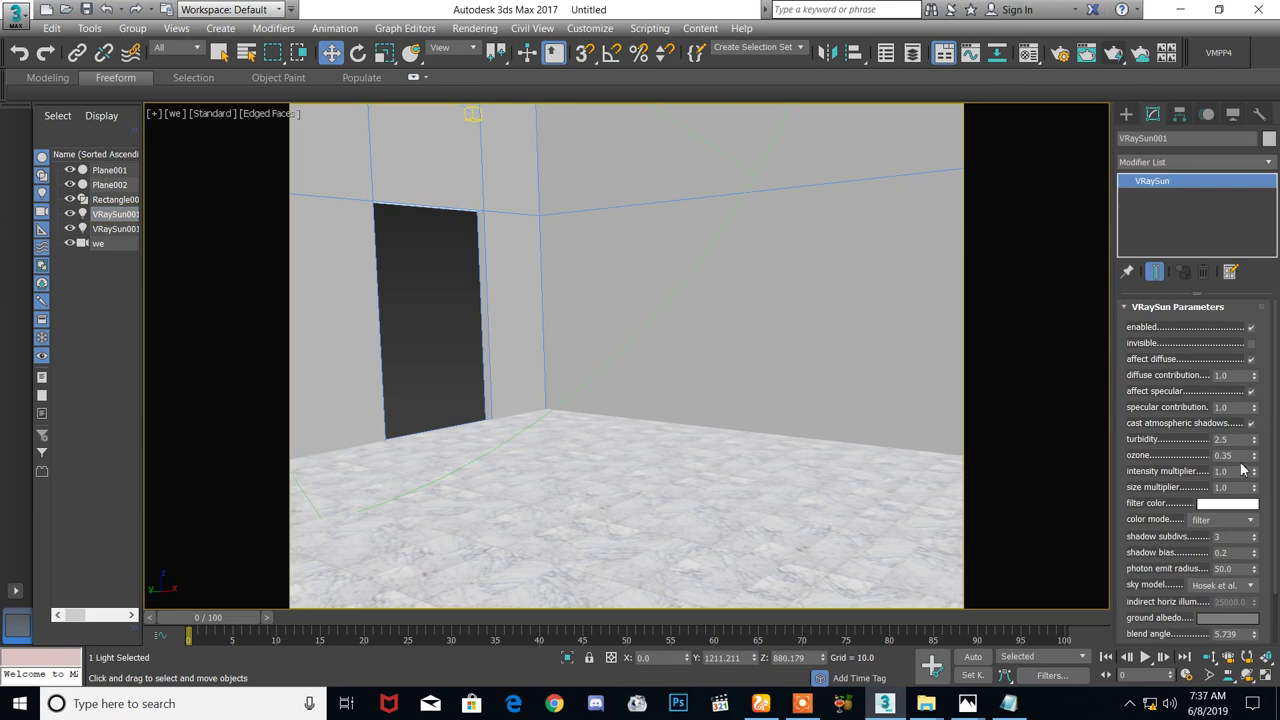
double_click(1241, 471)
text(0.5)
key(Return)
Test render the camera view with the dimmer sun, stop the render and close the frame buffer
click(1114, 52)
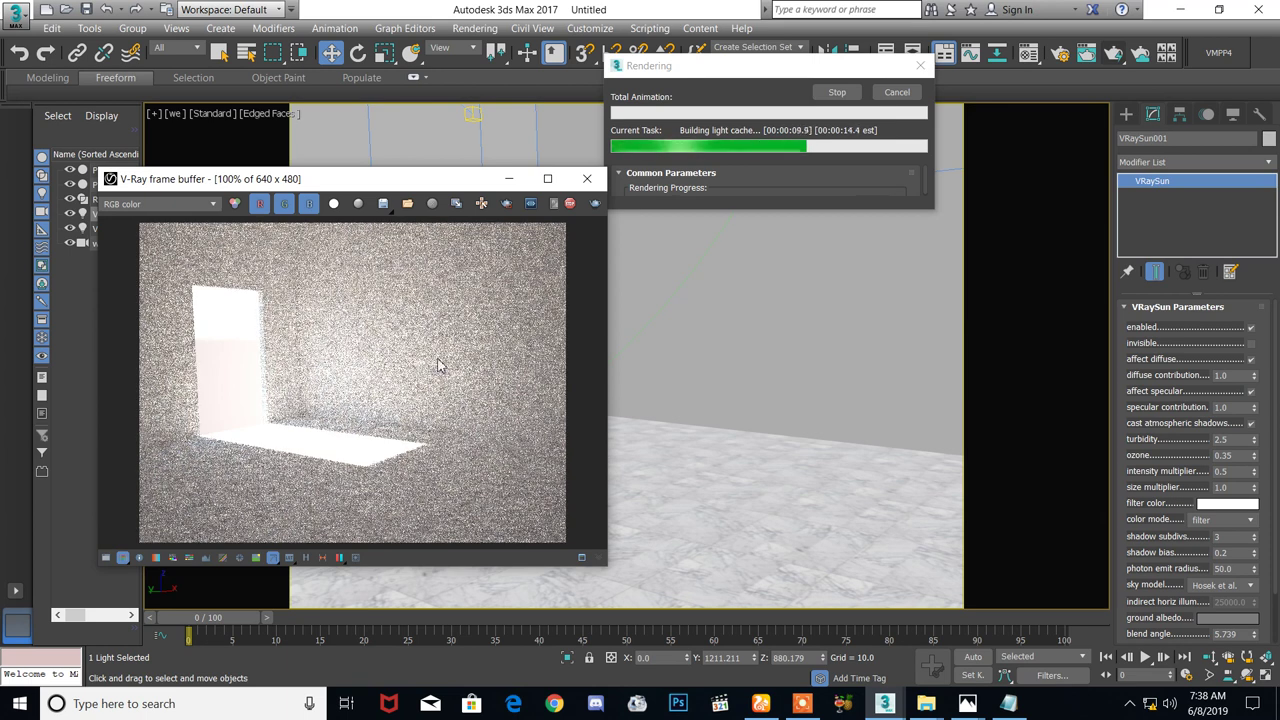
click(570, 205)
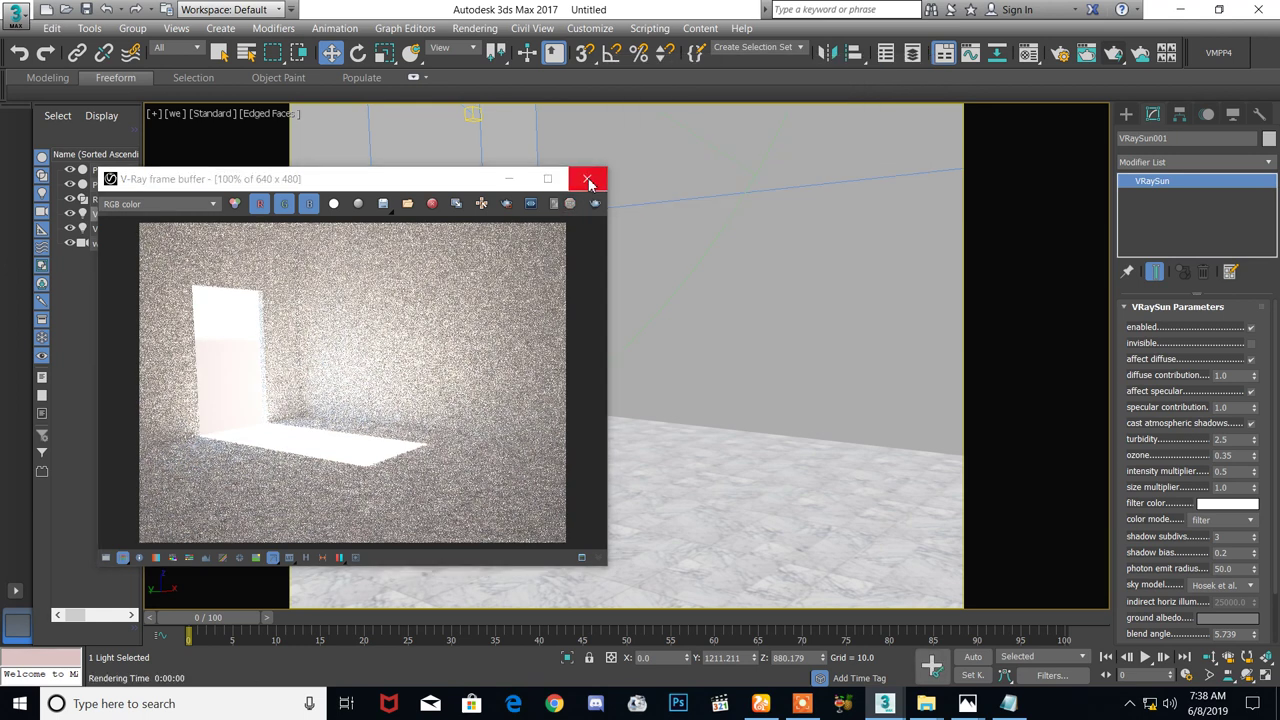
click(586, 178)
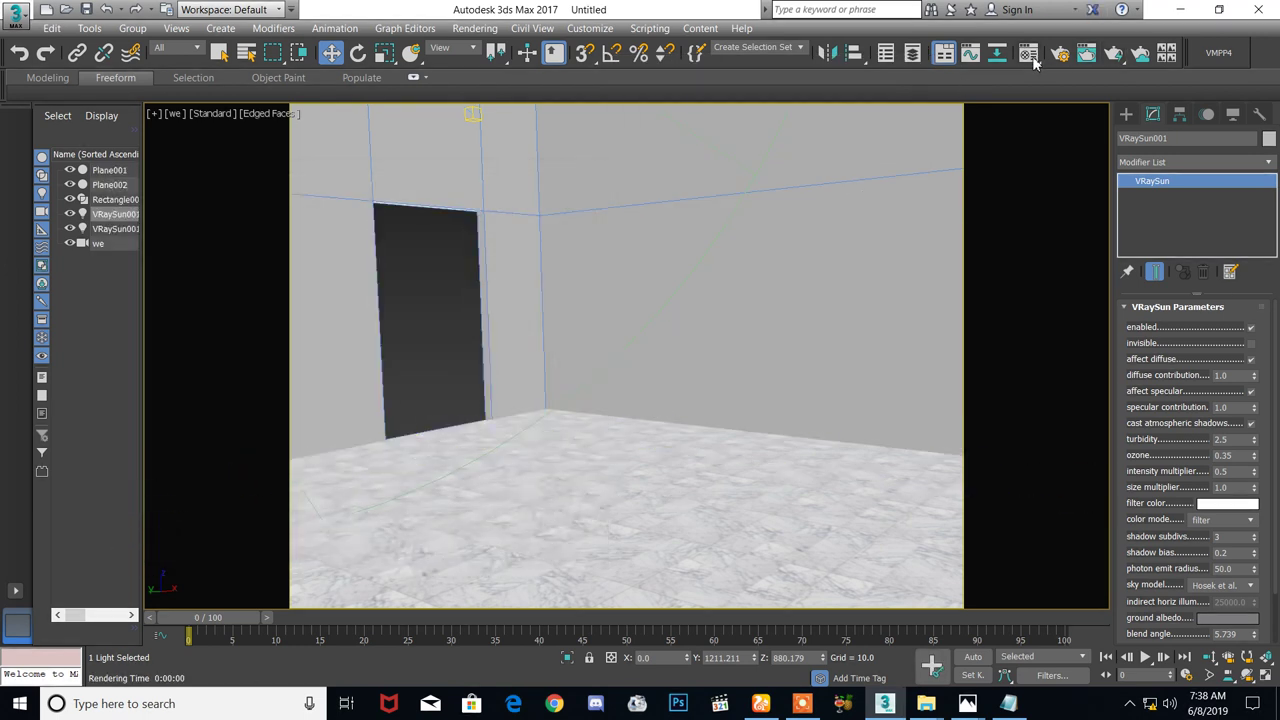
Set the reflection glossiness (RGlossiness) of the marble floor material to 0.95
key(m)
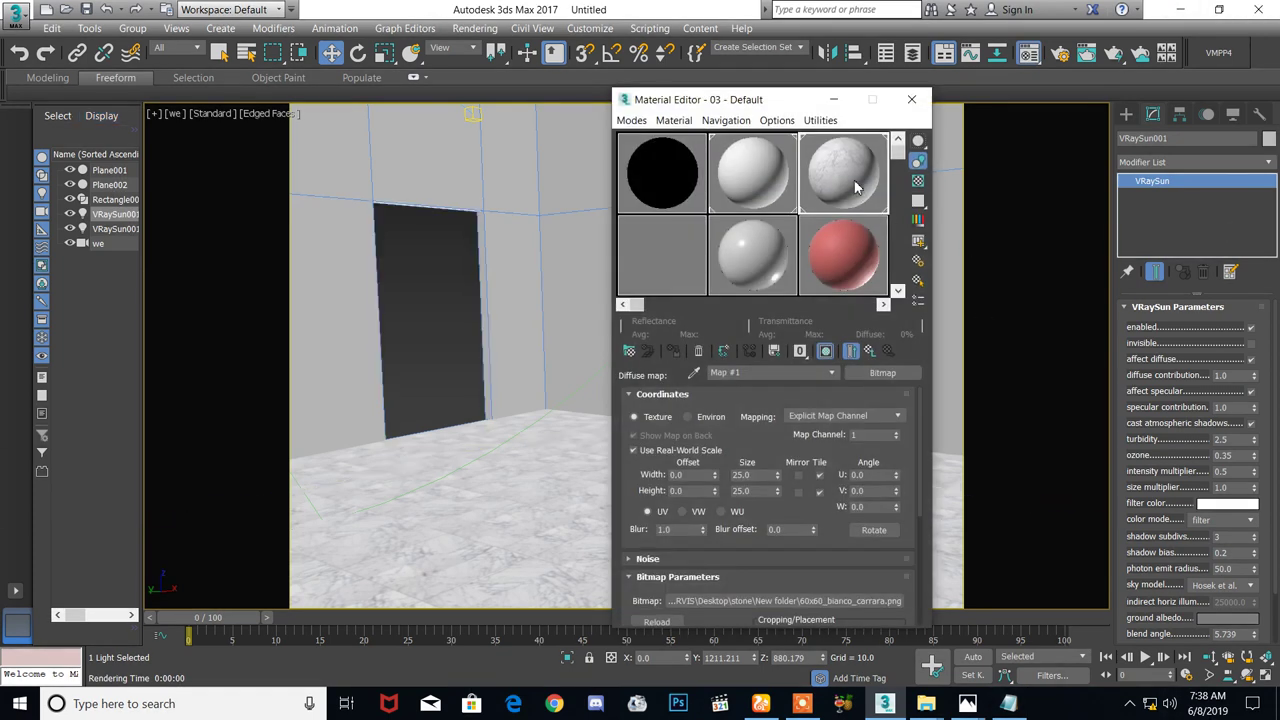
click(850, 349)
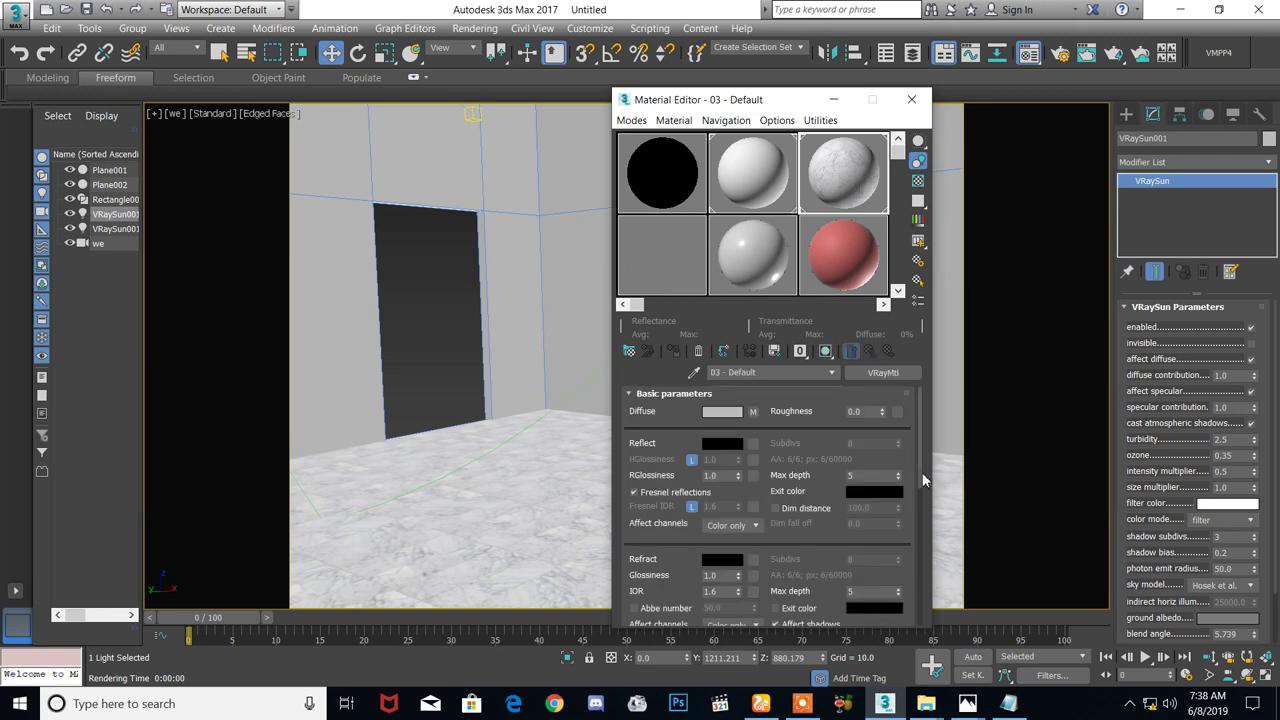
click(727, 480)
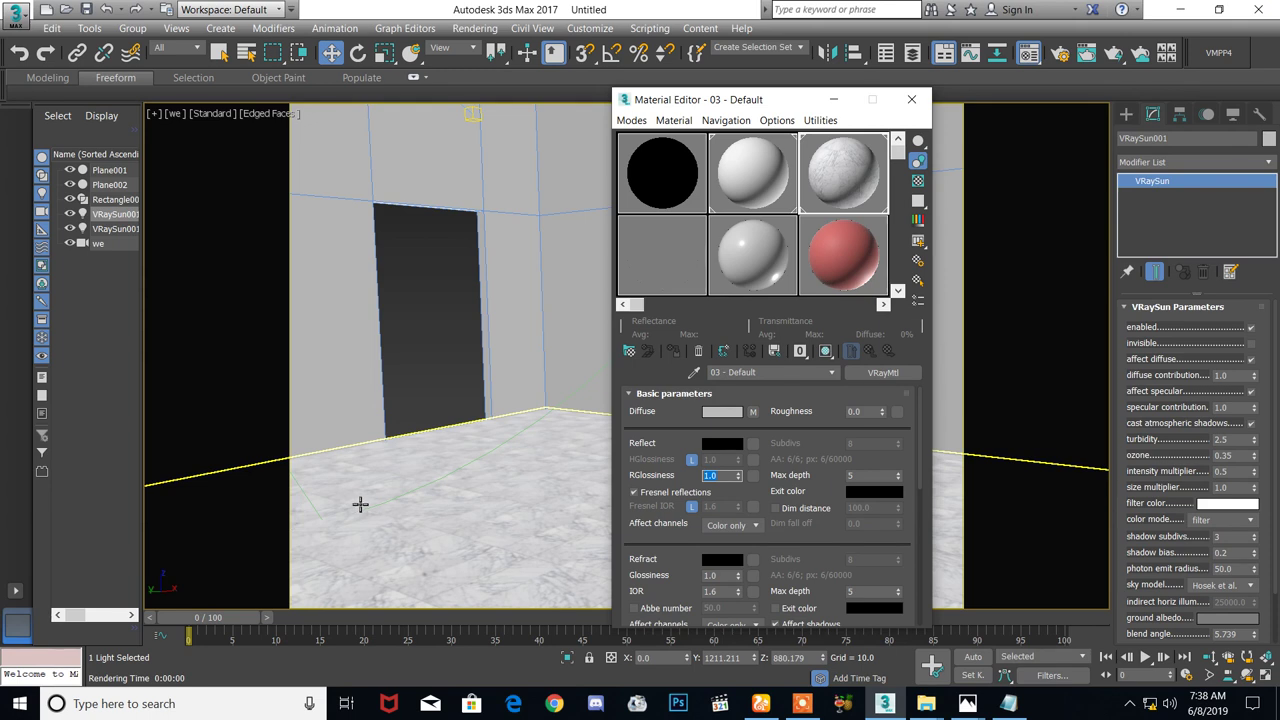
text(9)
key(BackSpace)
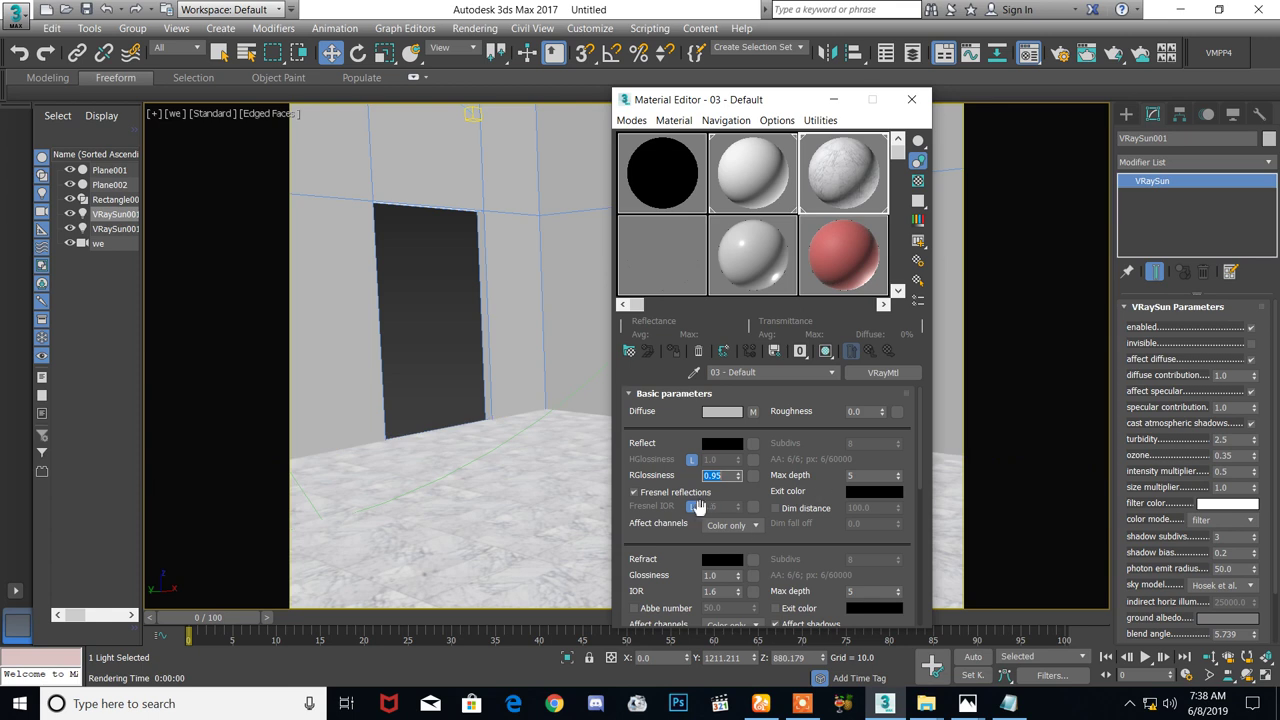
Load the 60x60 tile grid image as the marble material's bump bitmap and check the enlarged material sample
scroll(805, 546, down, 2)
scroll(788, 540, up, 2)
scroll(805, 530, down, 3)
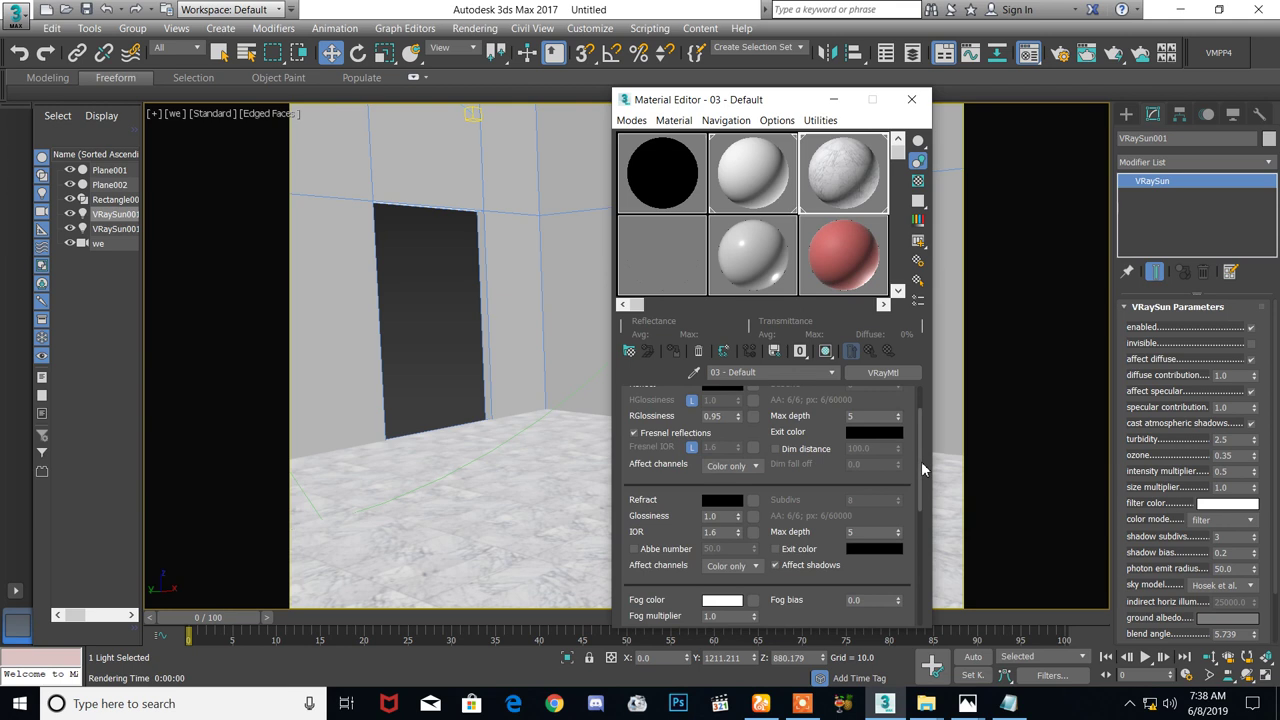
drag(921, 461, 921, 575)
click(738, 566)
scroll(665, 528, down, 5)
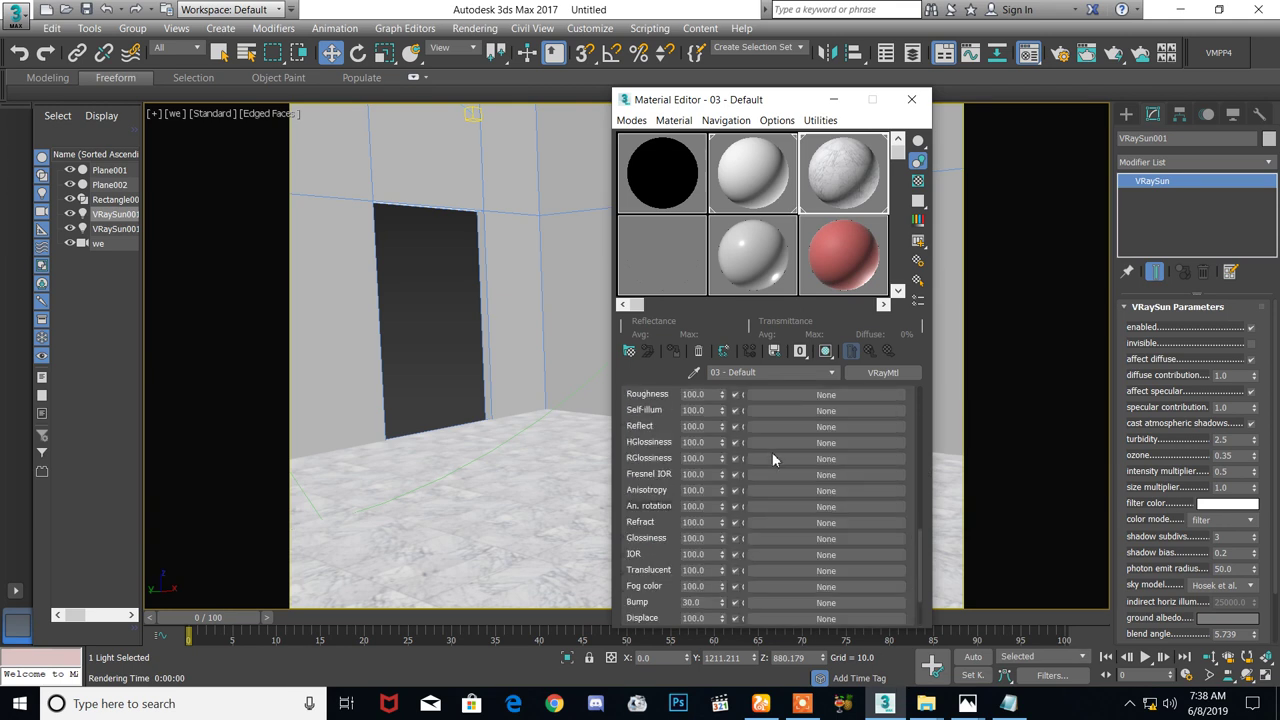
click(773, 562)
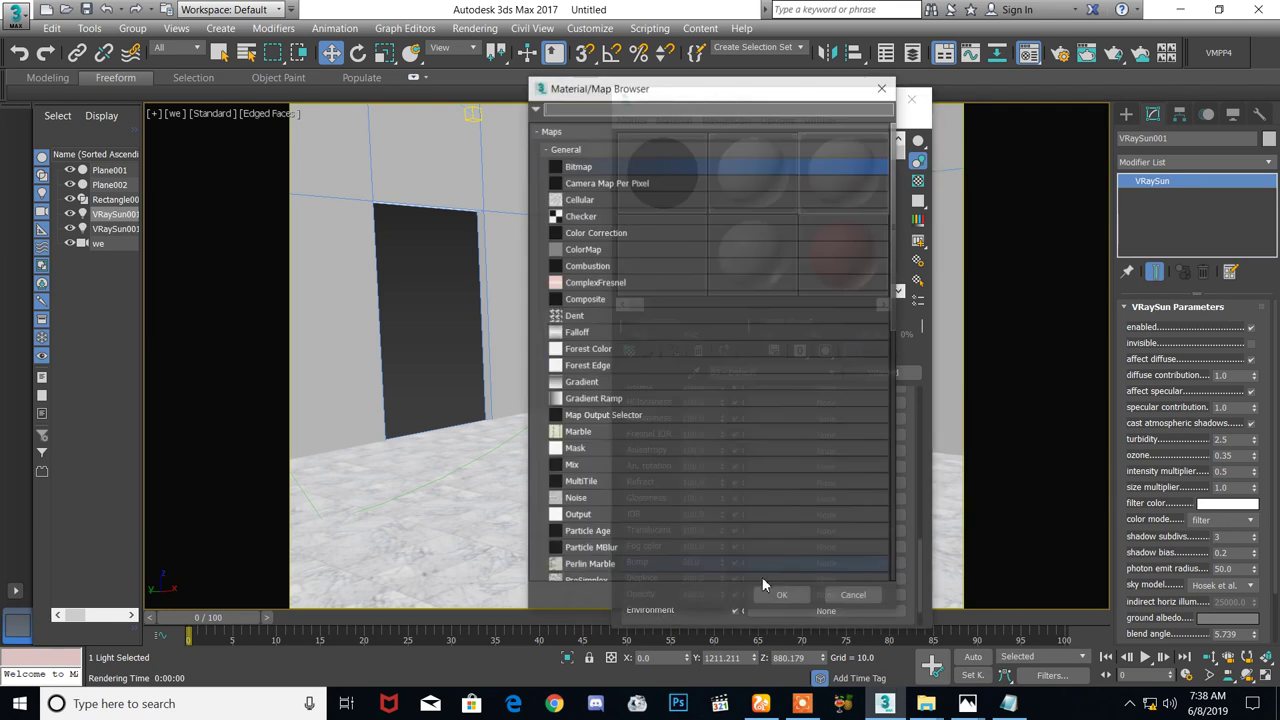
double_click(593, 172)
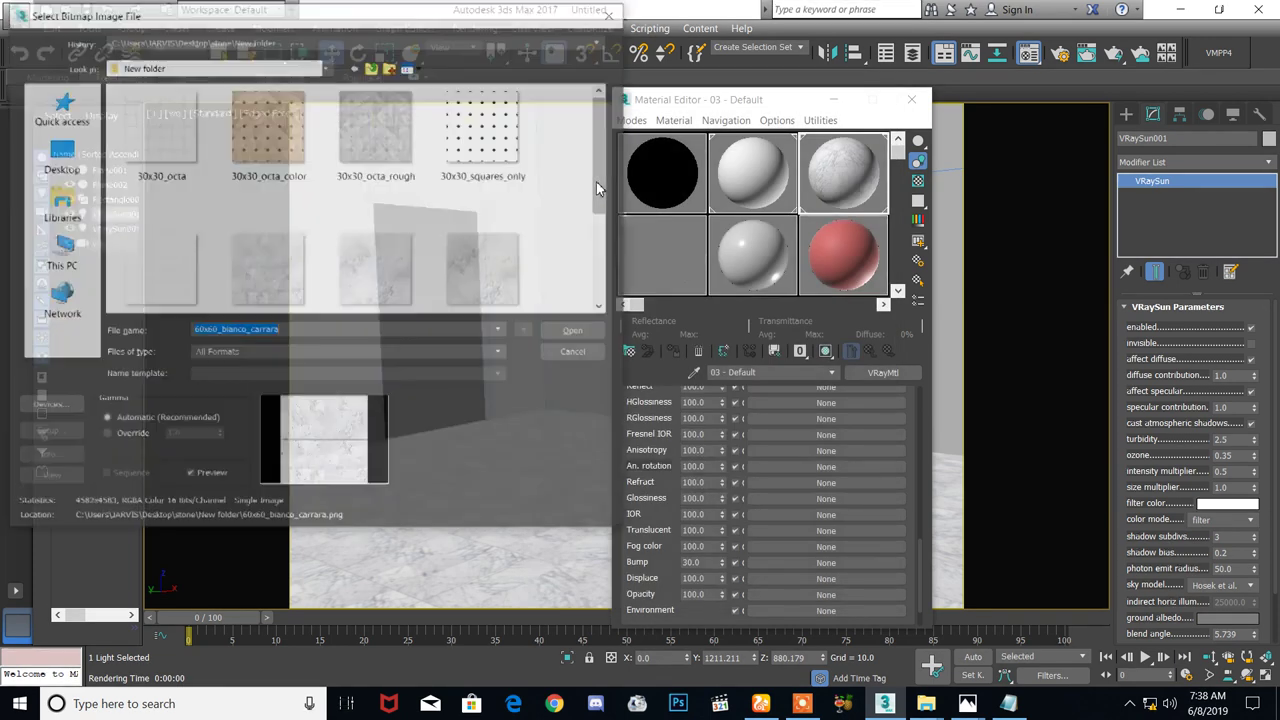
click(180, 260)
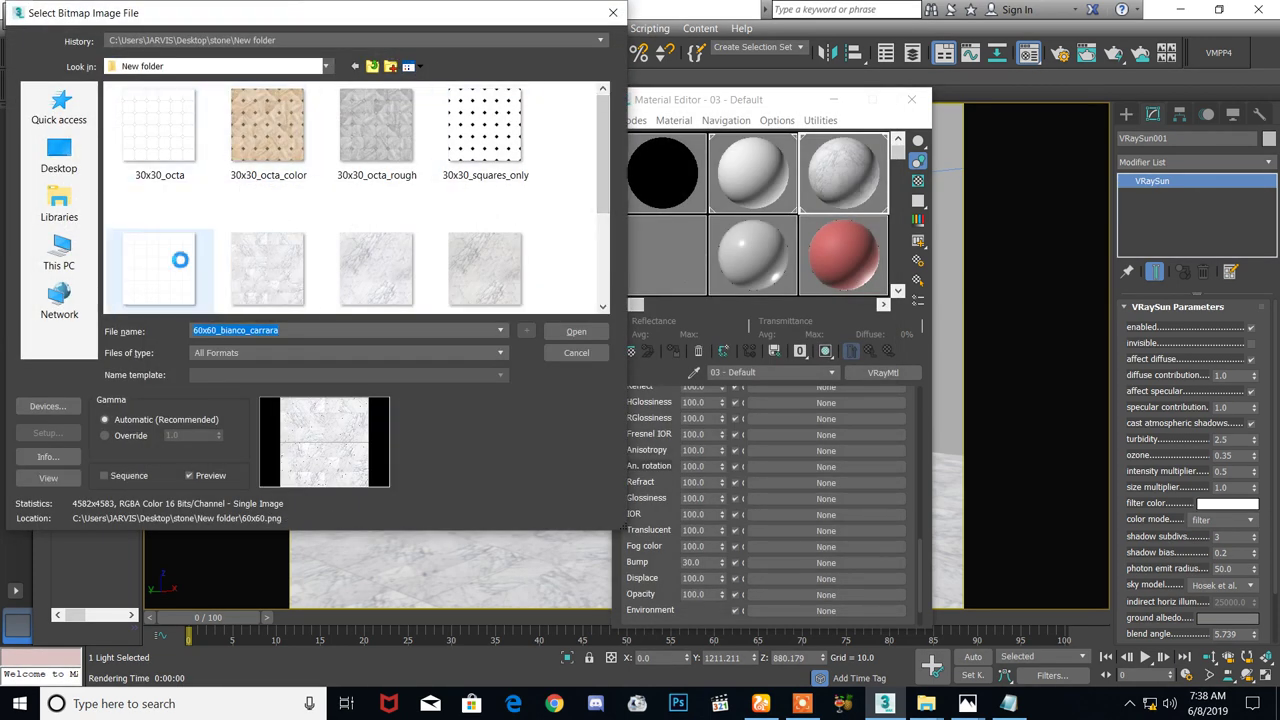
double_click(370, 295)
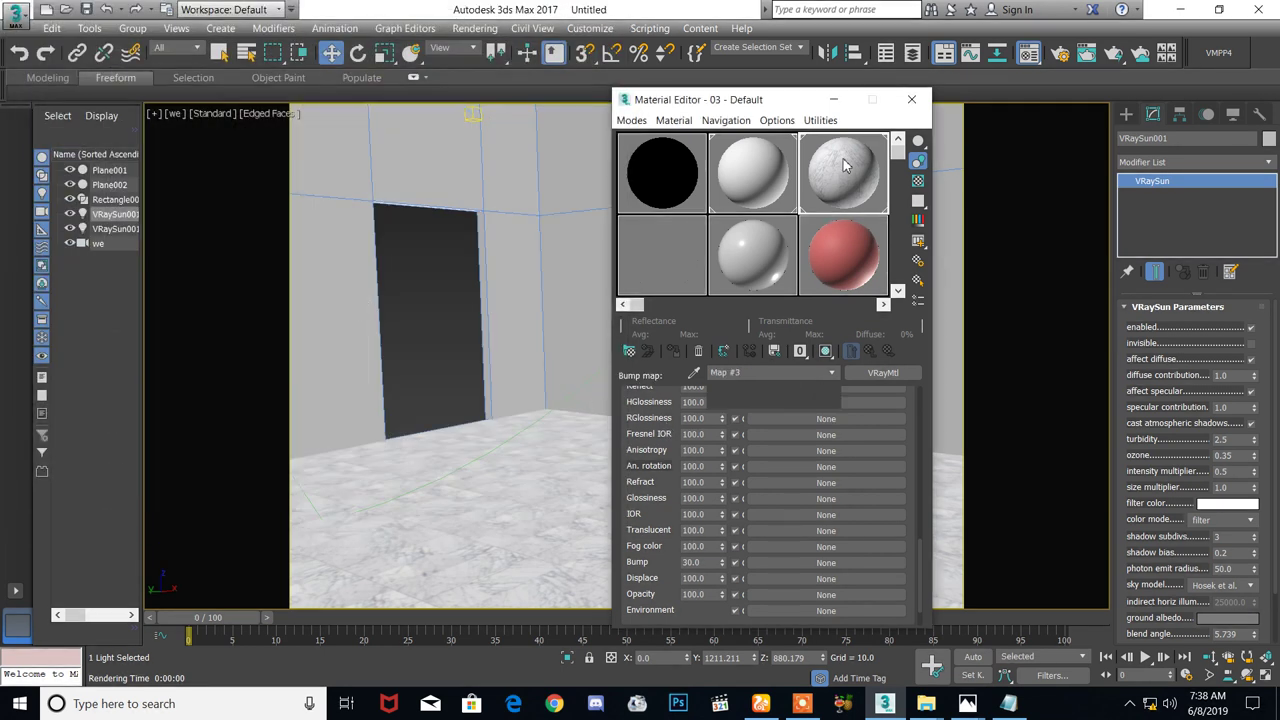
double_click(823, 205)
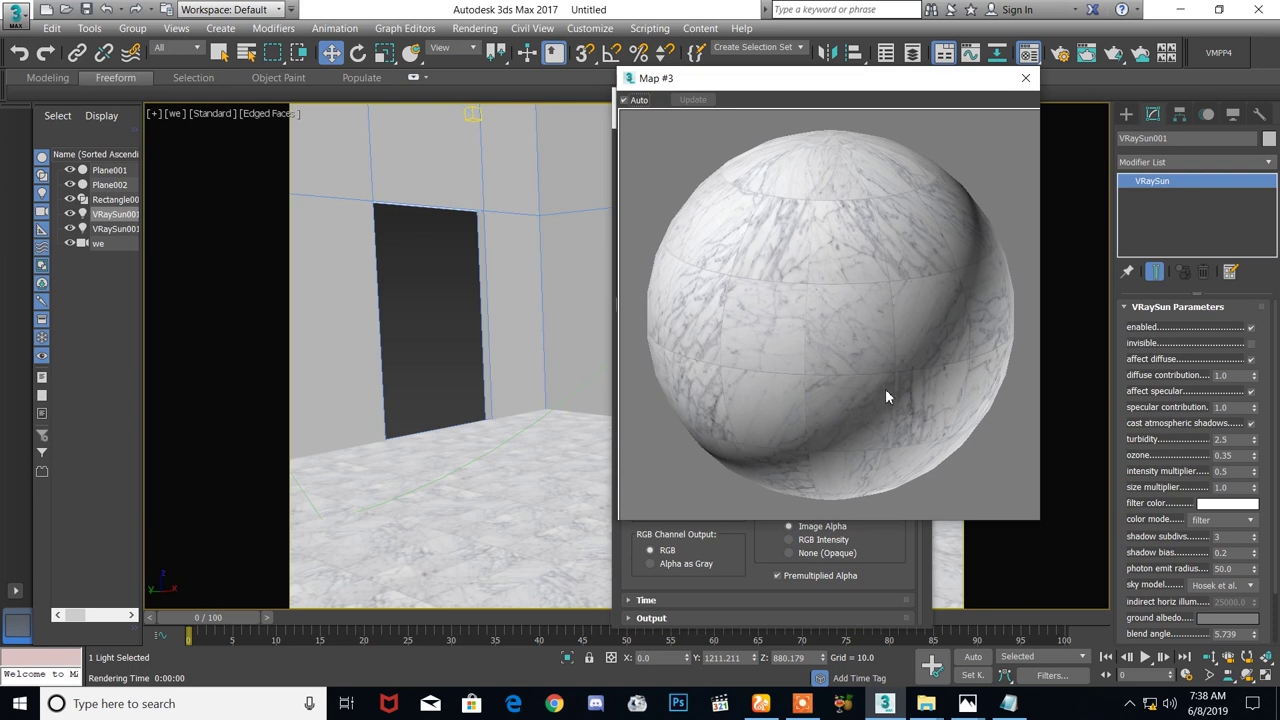
click(1025, 78)
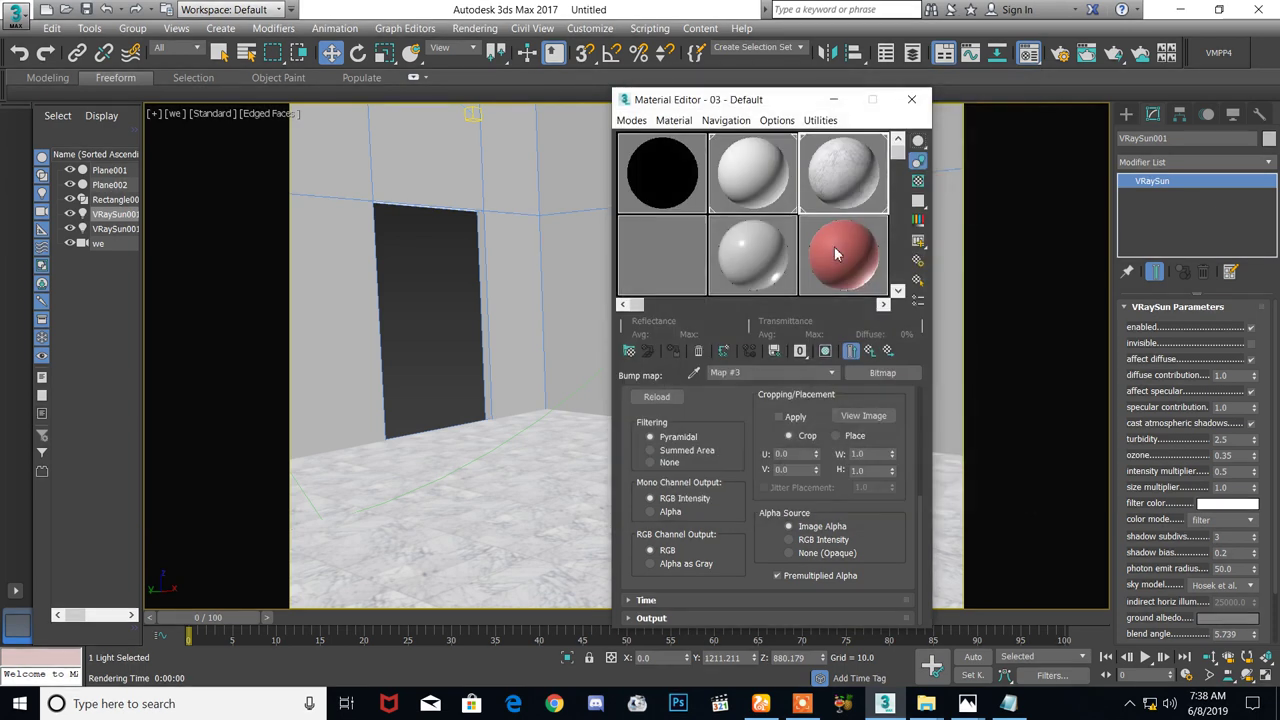
Render the camera view with the bump-mapped floor, stop the render, and close the frame buffer and Material Editor
click(914, 102)
click(1118, 53)
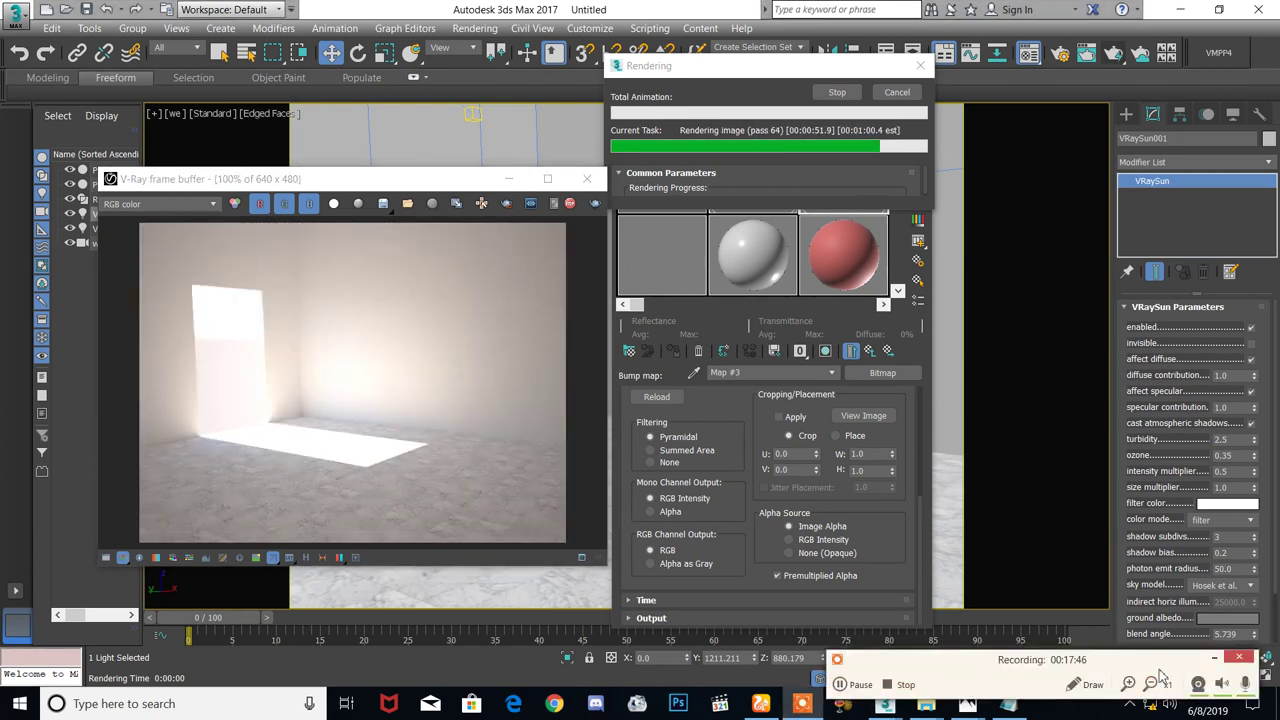
click(1209, 658)
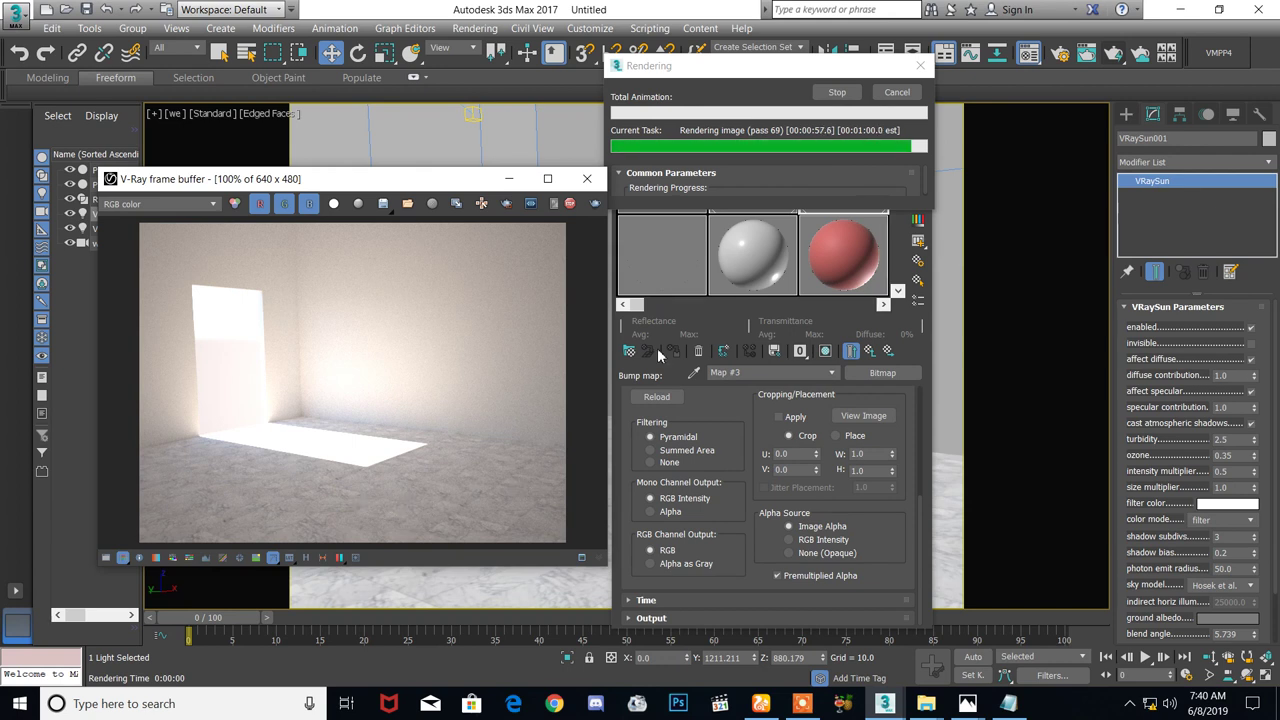
click(840, 92)
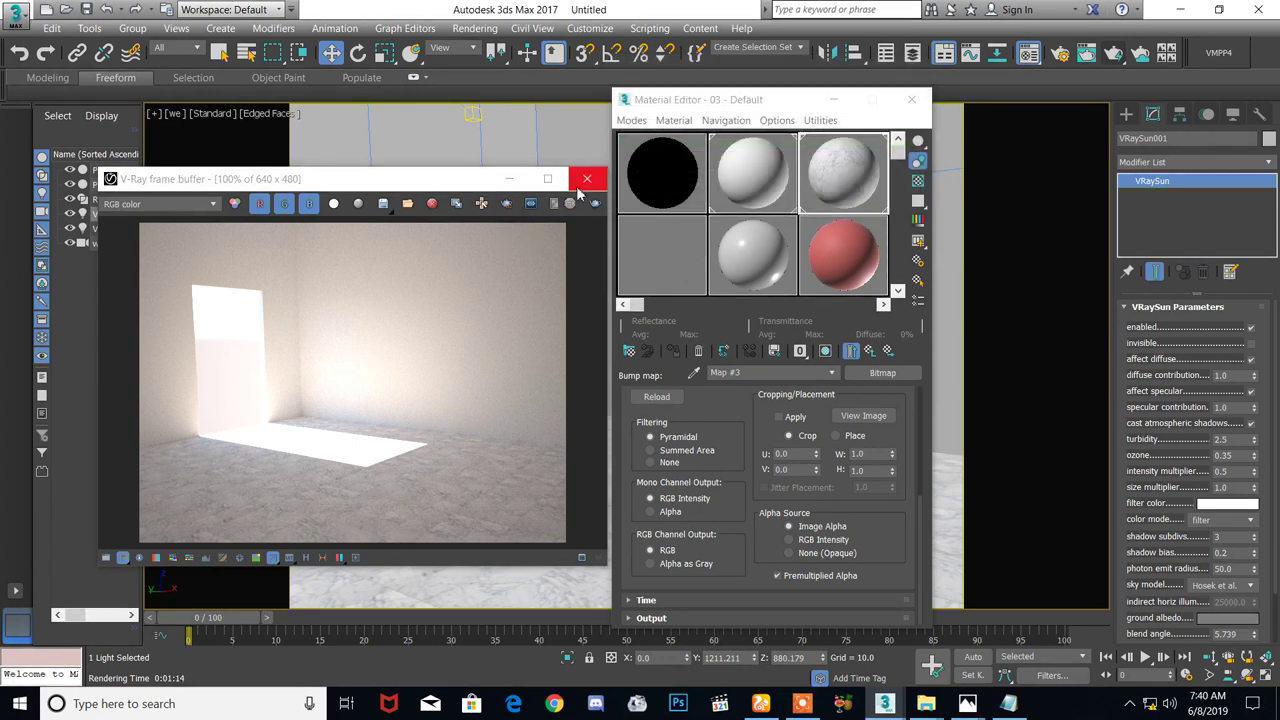
click(586, 179)
click(911, 103)
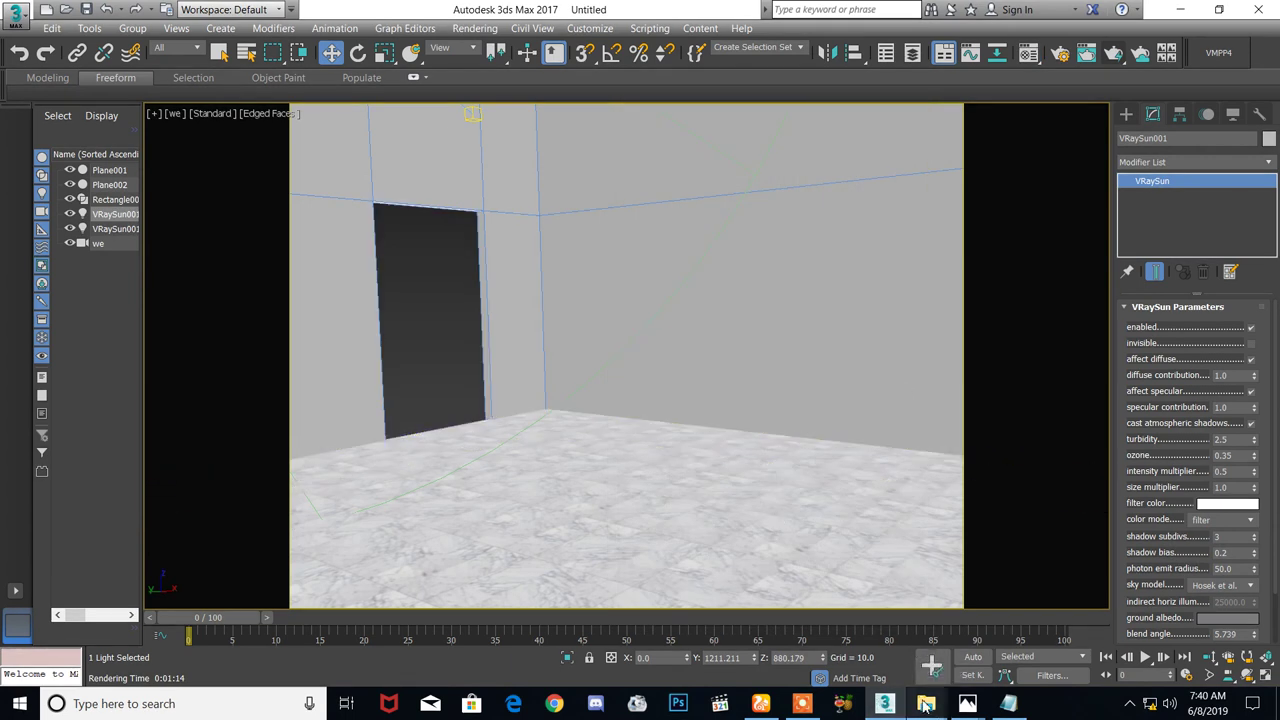
Look through the Marble texture folder and the desktop stone folder, and open stone image 2 in the photo viewer
mouse_move(928, 706)
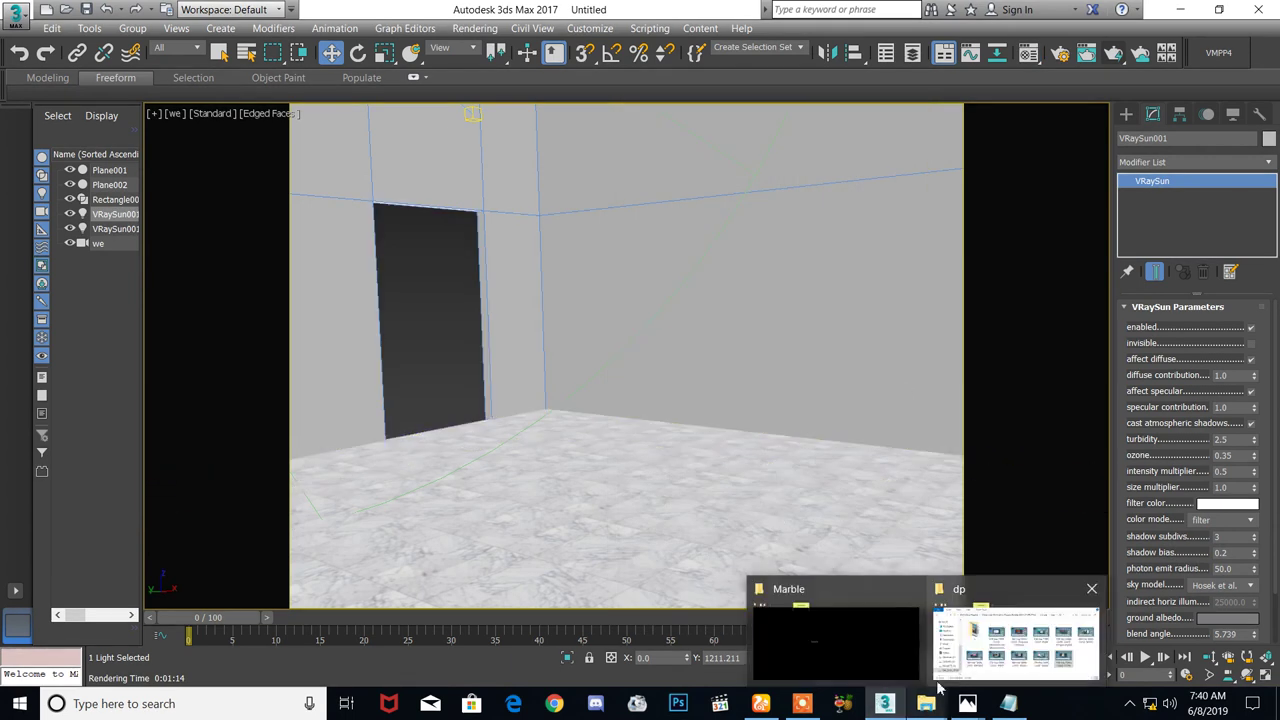
mouse_move(968, 708)
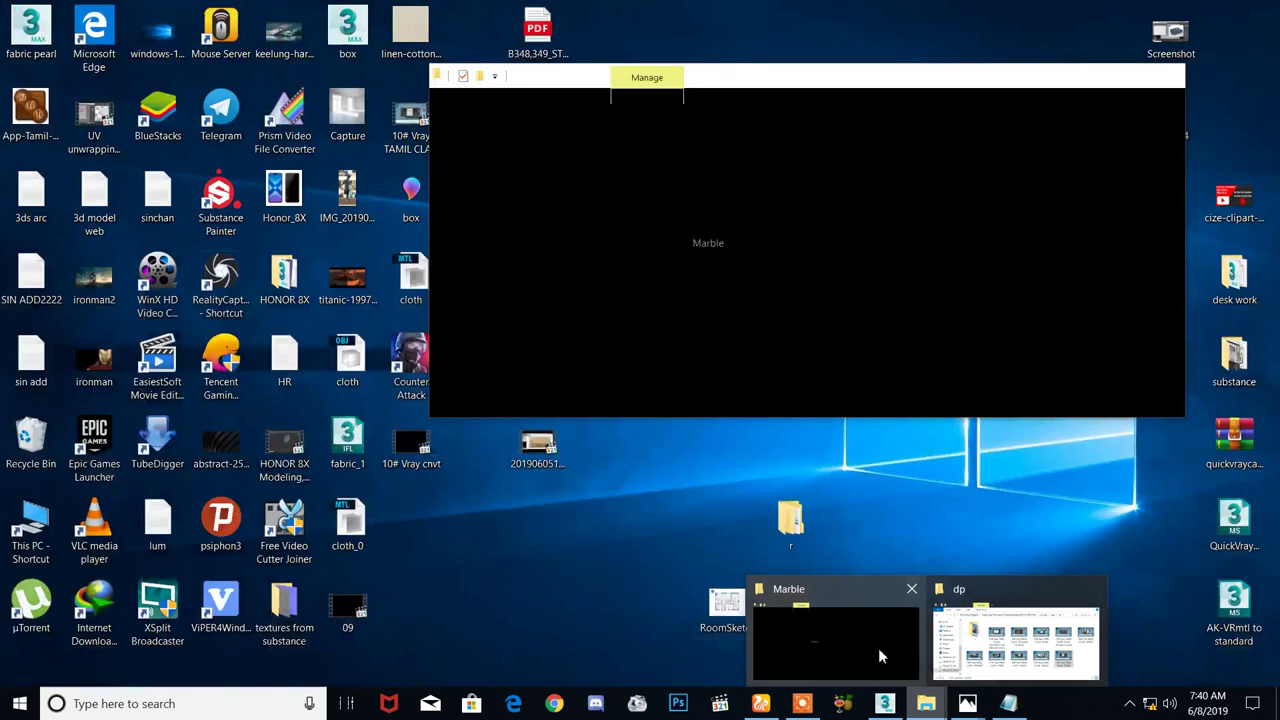
click(879, 650)
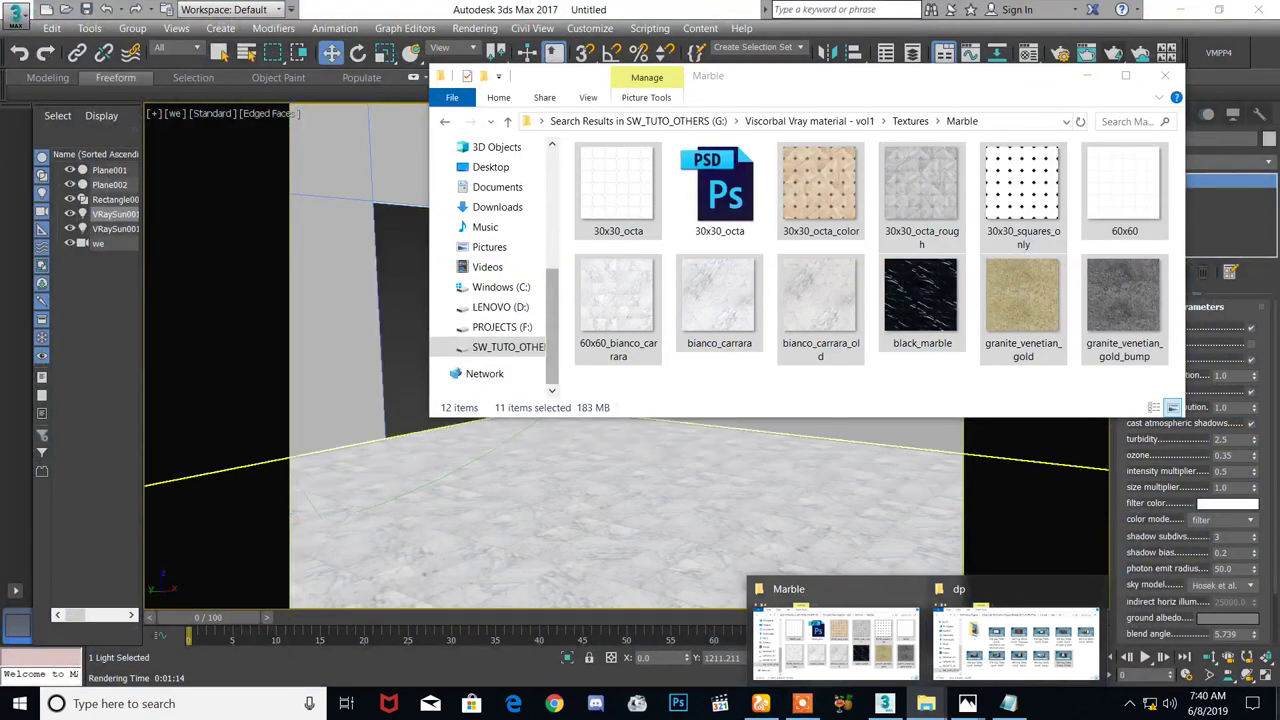
key(super+d)
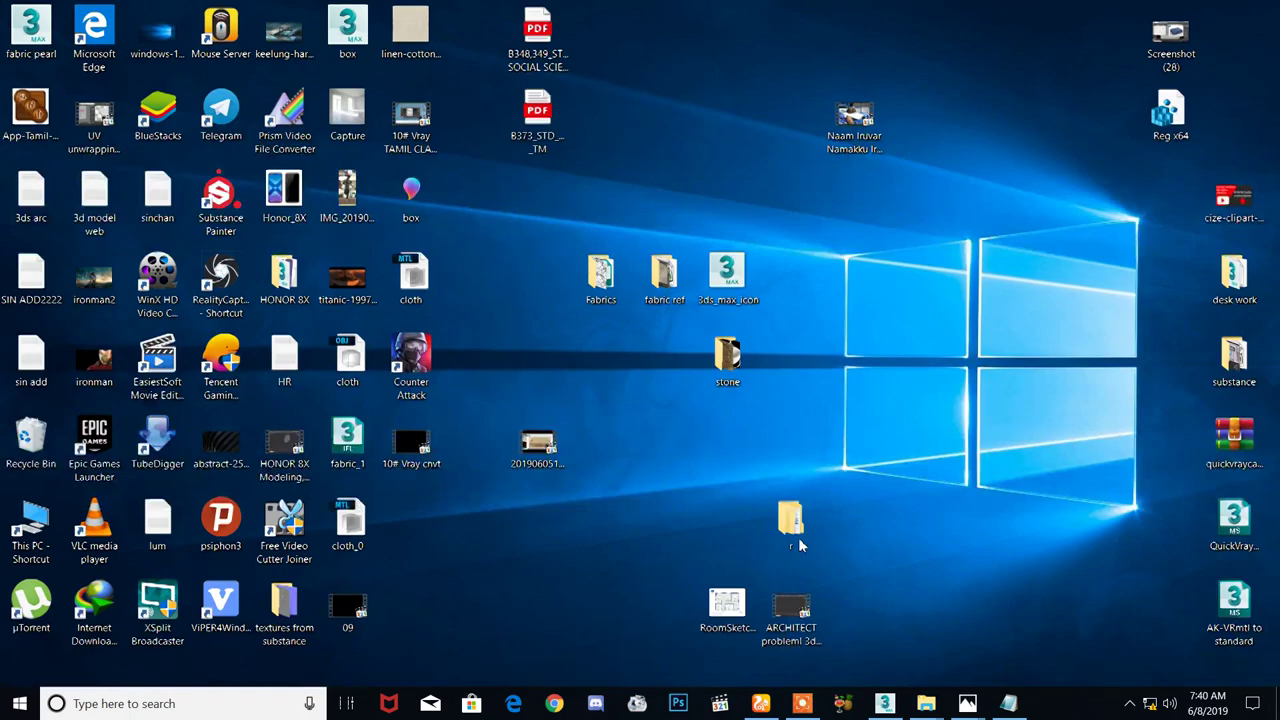
double_click(719, 355)
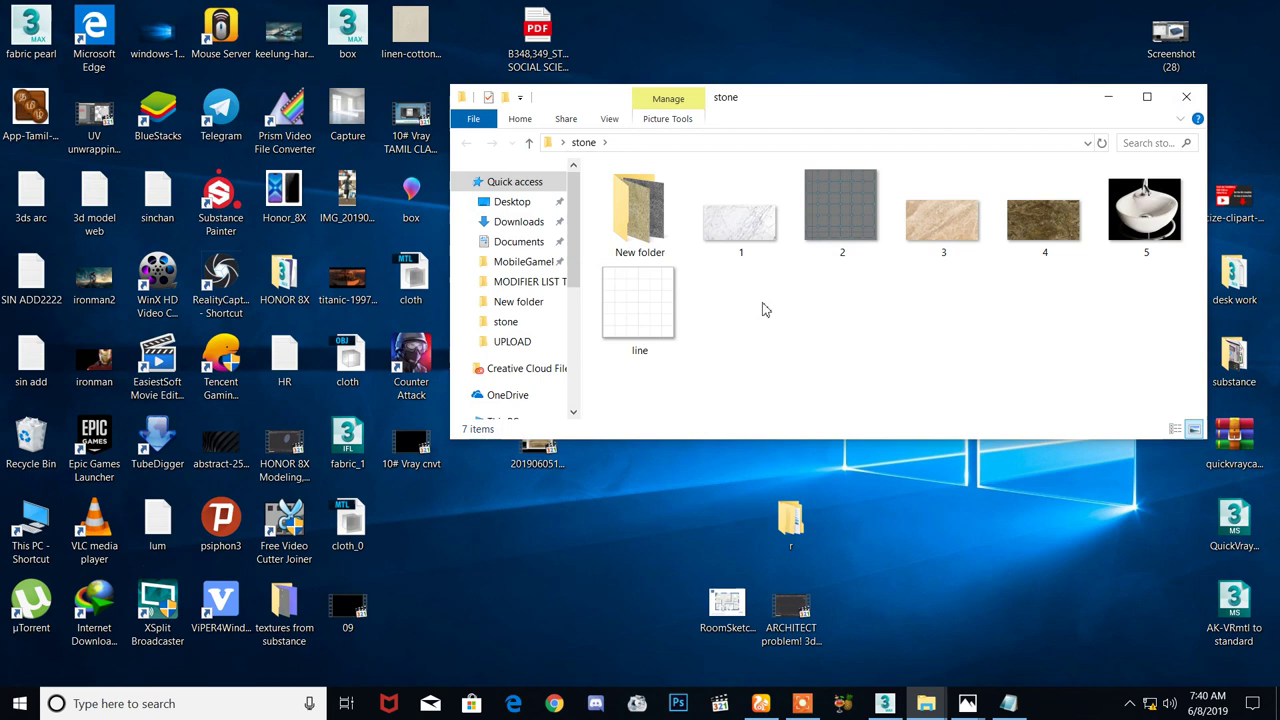
double_click(838, 197)
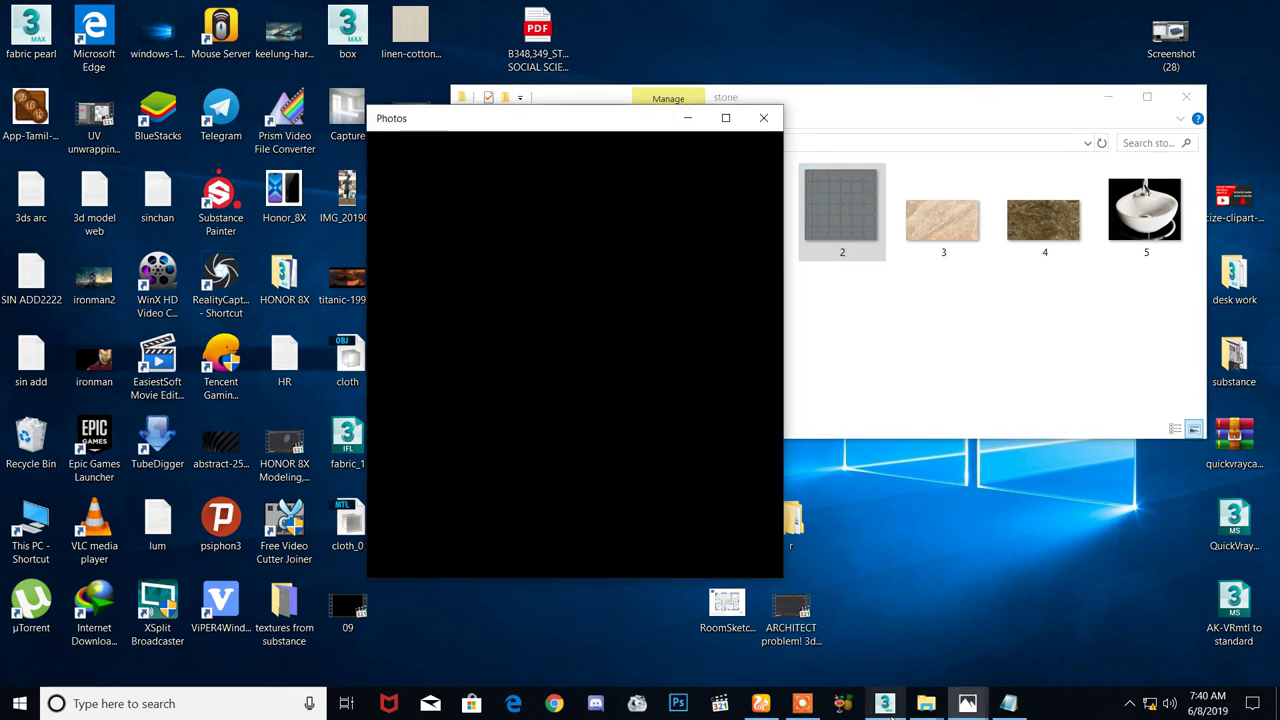
Return to 3ds Max and draw a rectangle spline in the Top view, in empty space beside the room
click(884, 703)
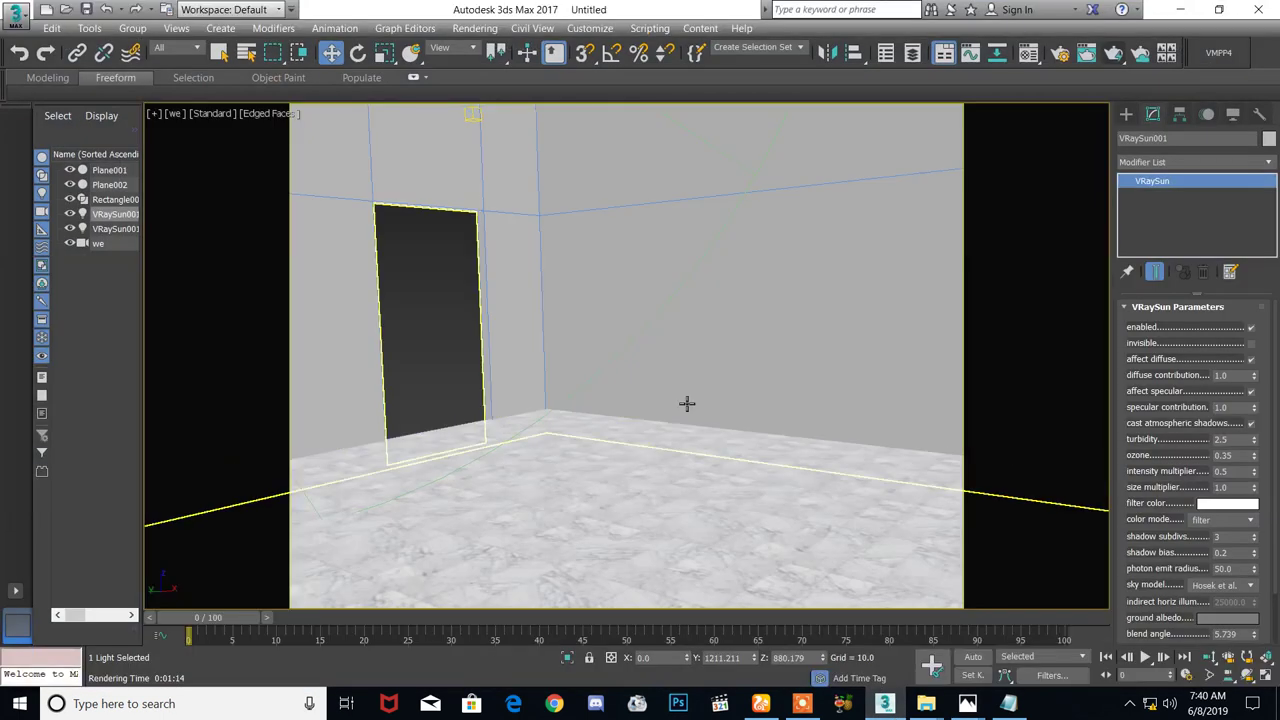
key(t)
key(z)
scroll(521, 417, down, 5)
middle_drag(520, 416, 586, 389)
right_click(547, 374)
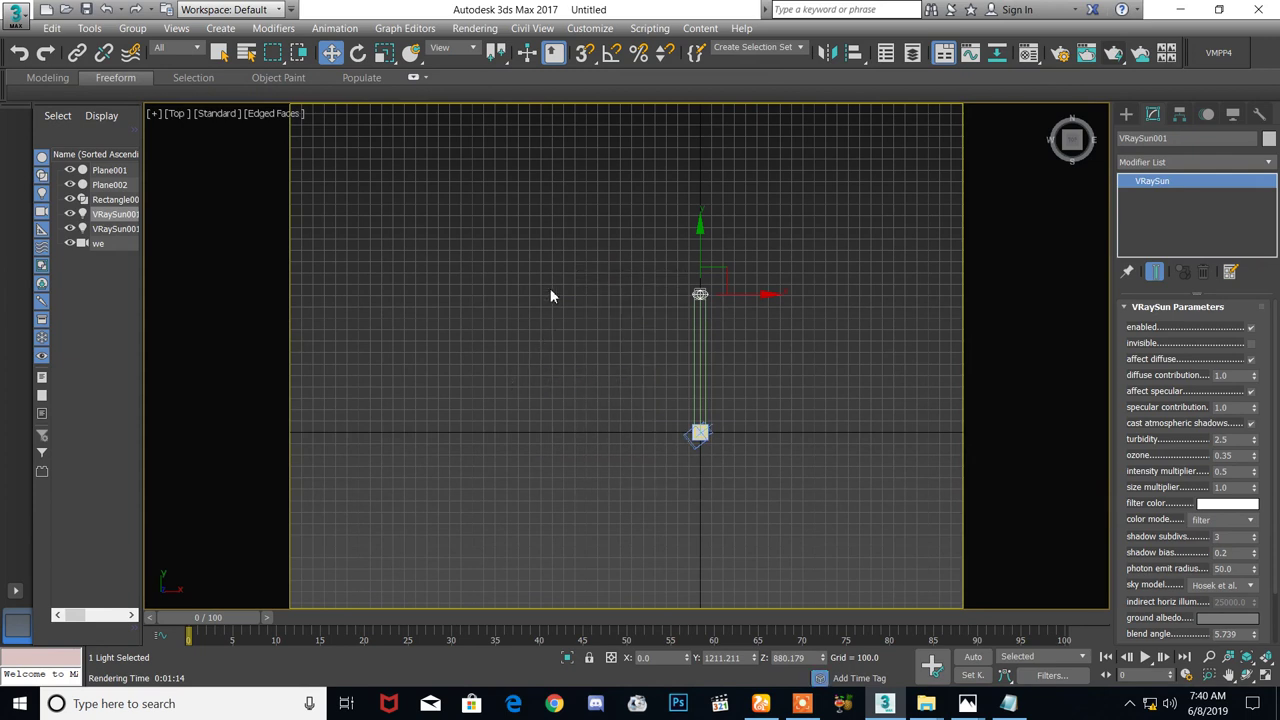
right_click(511, 371)
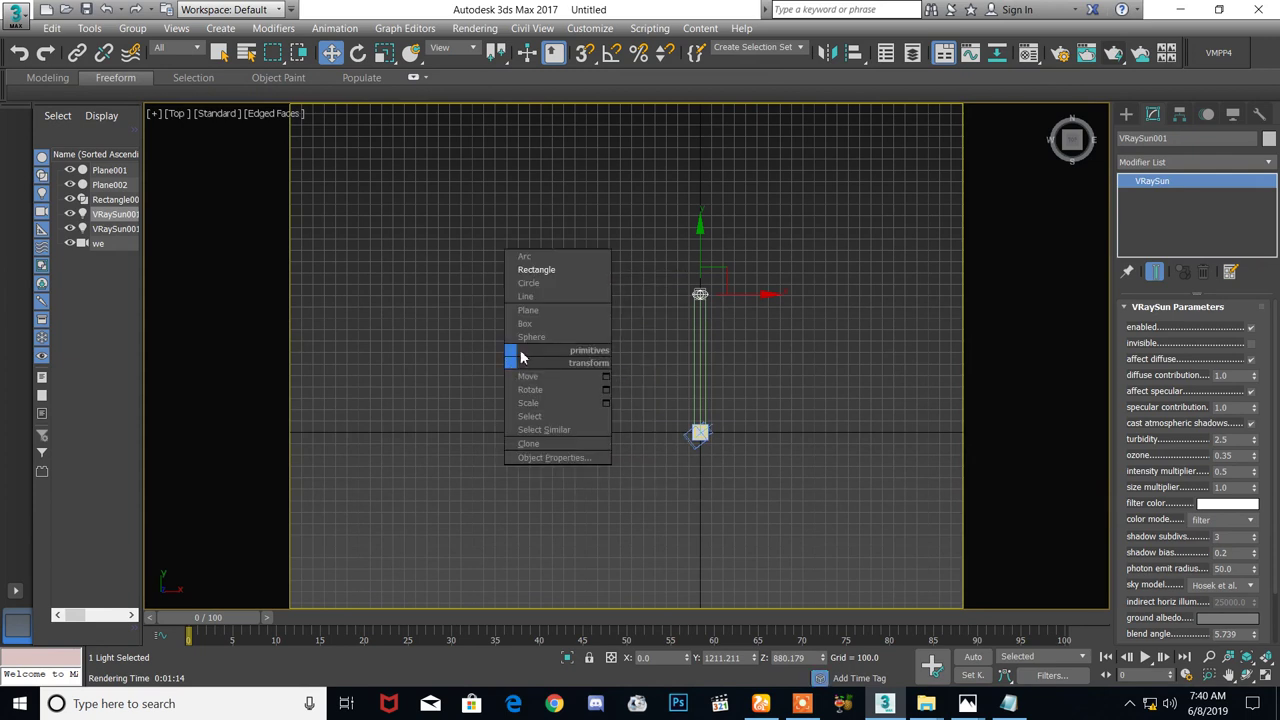
click(543, 275)
drag(487, 356, 556, 412)
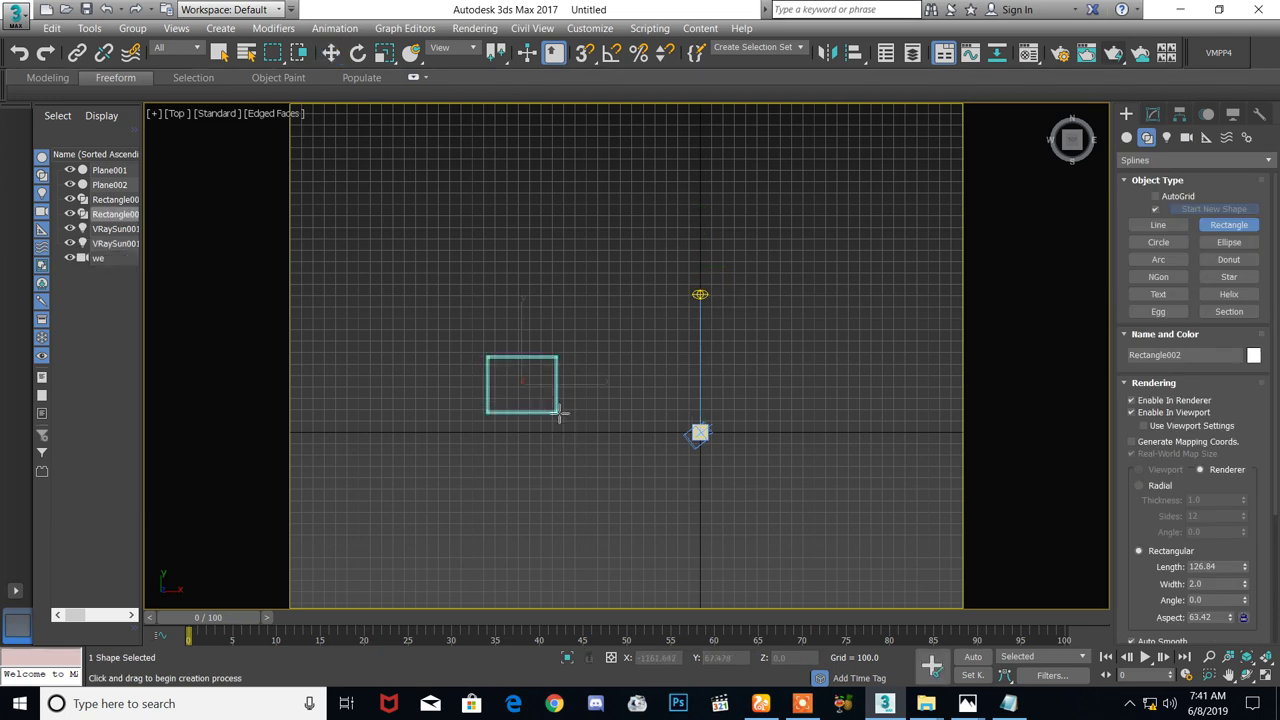
Disable the new rectangle's renderer and viewport thickness so it is a plain spline, and keep it selected for moving
scroll(502, 367, up, 3)
click(1176, 414)
key(w)
click(480, 345)
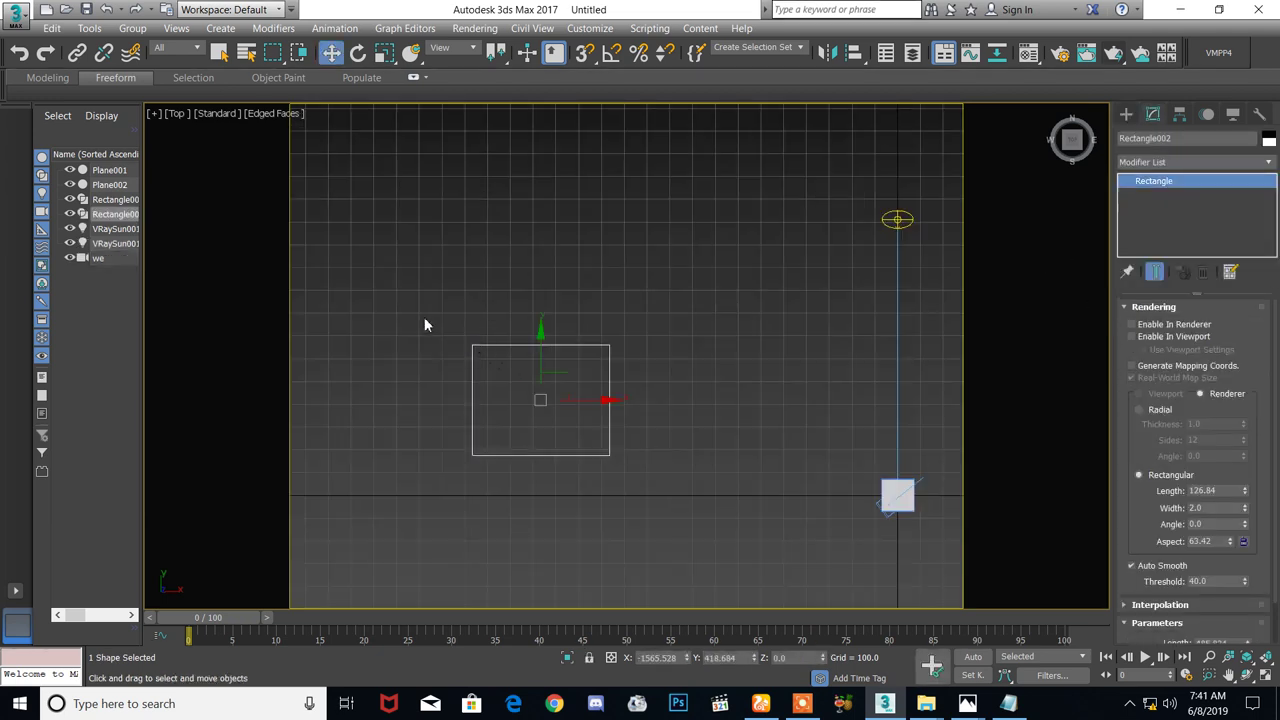
click(1148, 163)
key(e)
click(1154, 210)
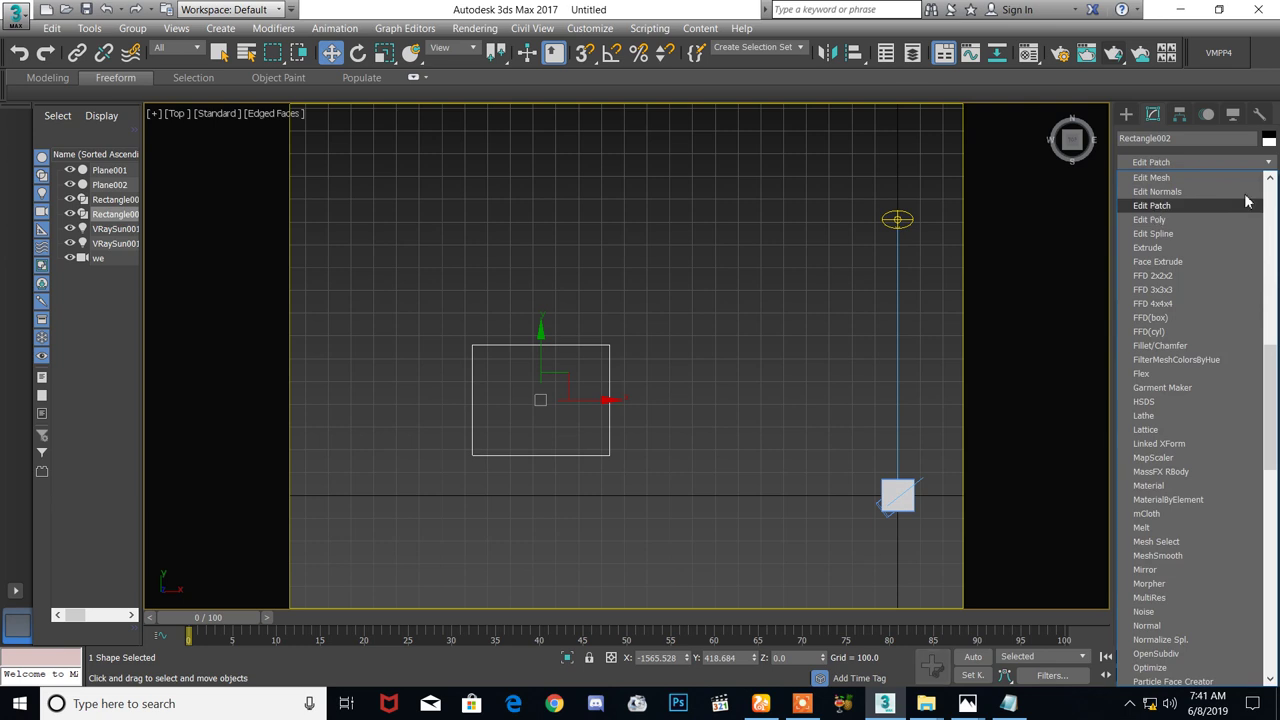
key(1)
drag(393, 280, 721, 553)
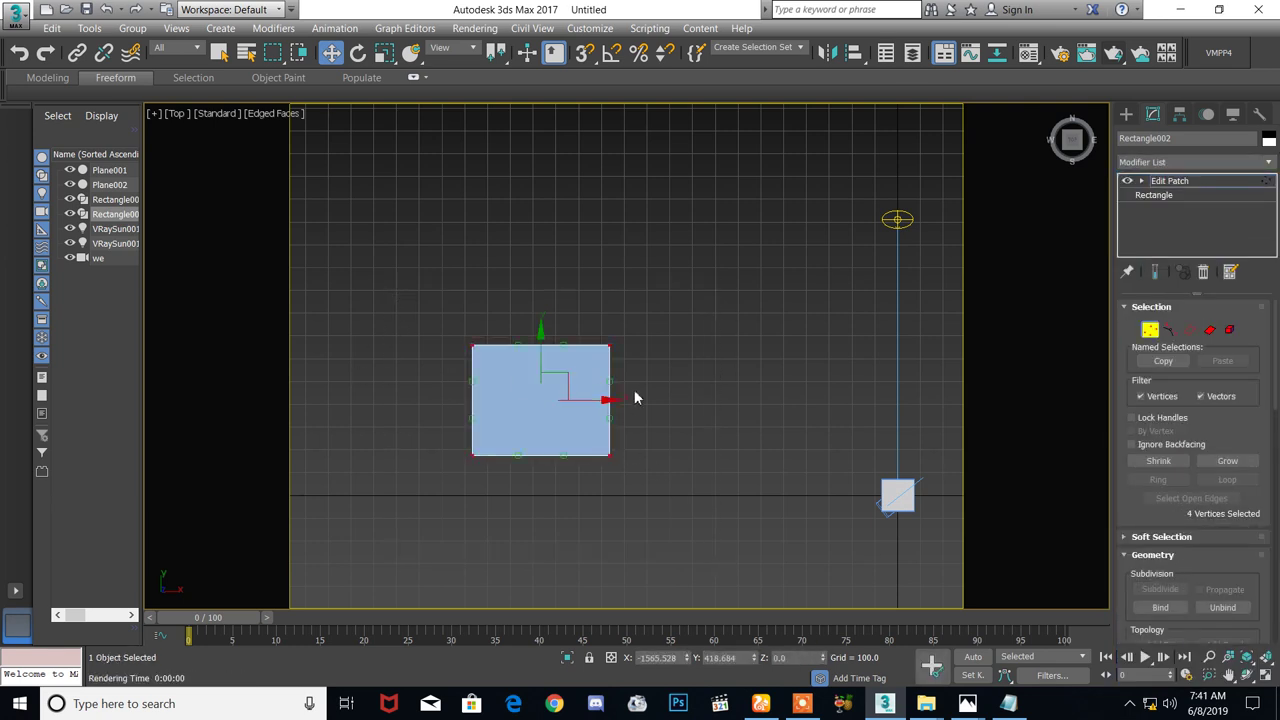
key(r)
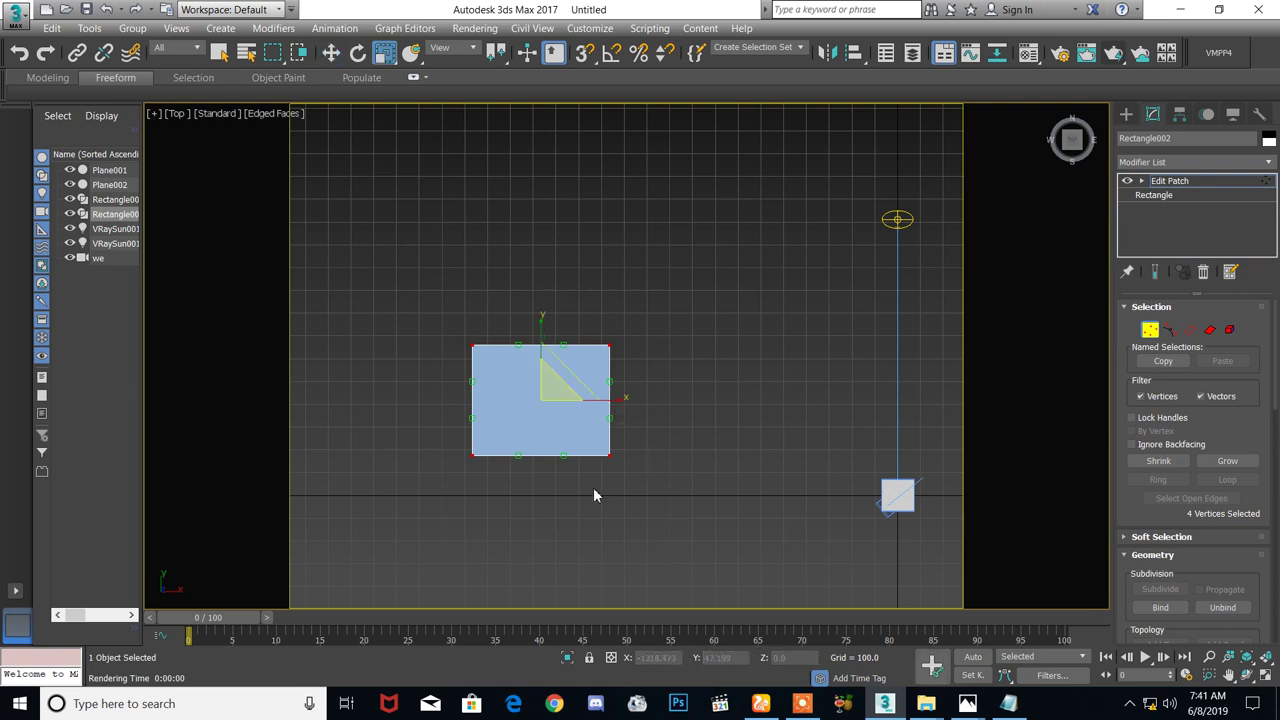
mouse_move(1275, 391)
mouse_down()
mouse_move(1275, 625)
mouse_move(1278, 341)
mouse_up()
scroll(609, 344, up, 3)
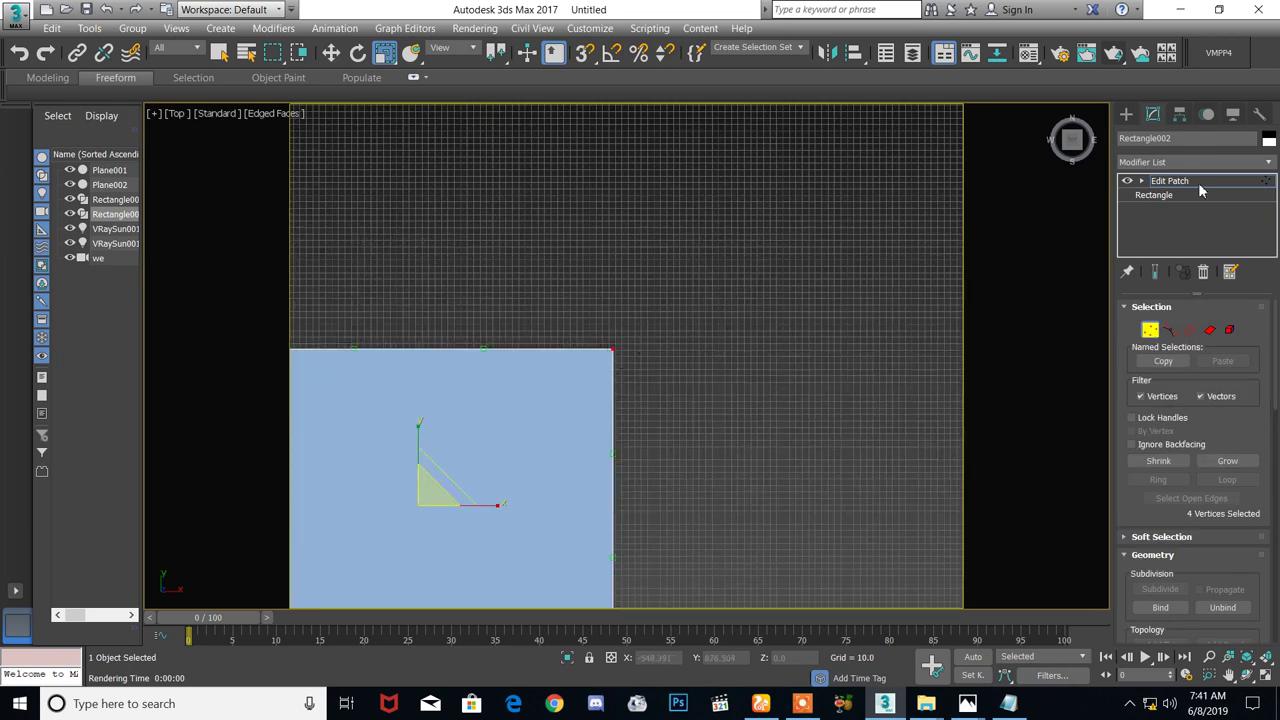
scroll(760, 372, down, 3)
click(746, 398)
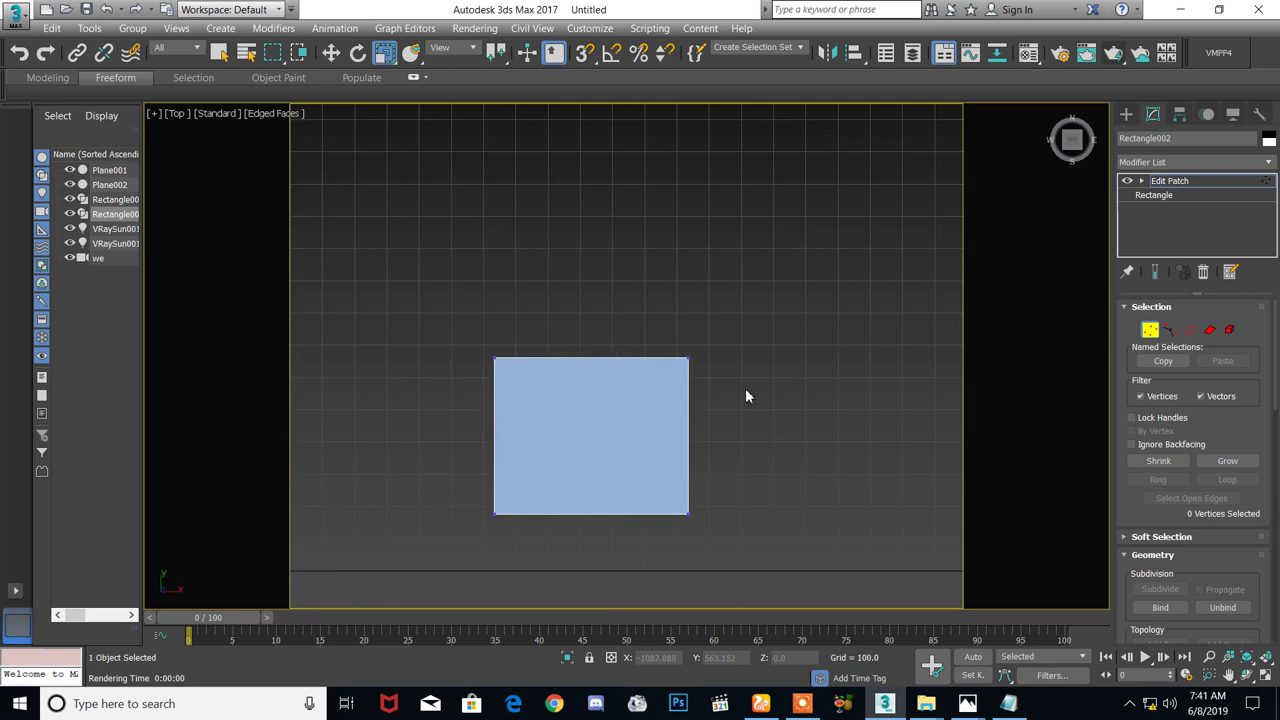
key(ctrl+z)
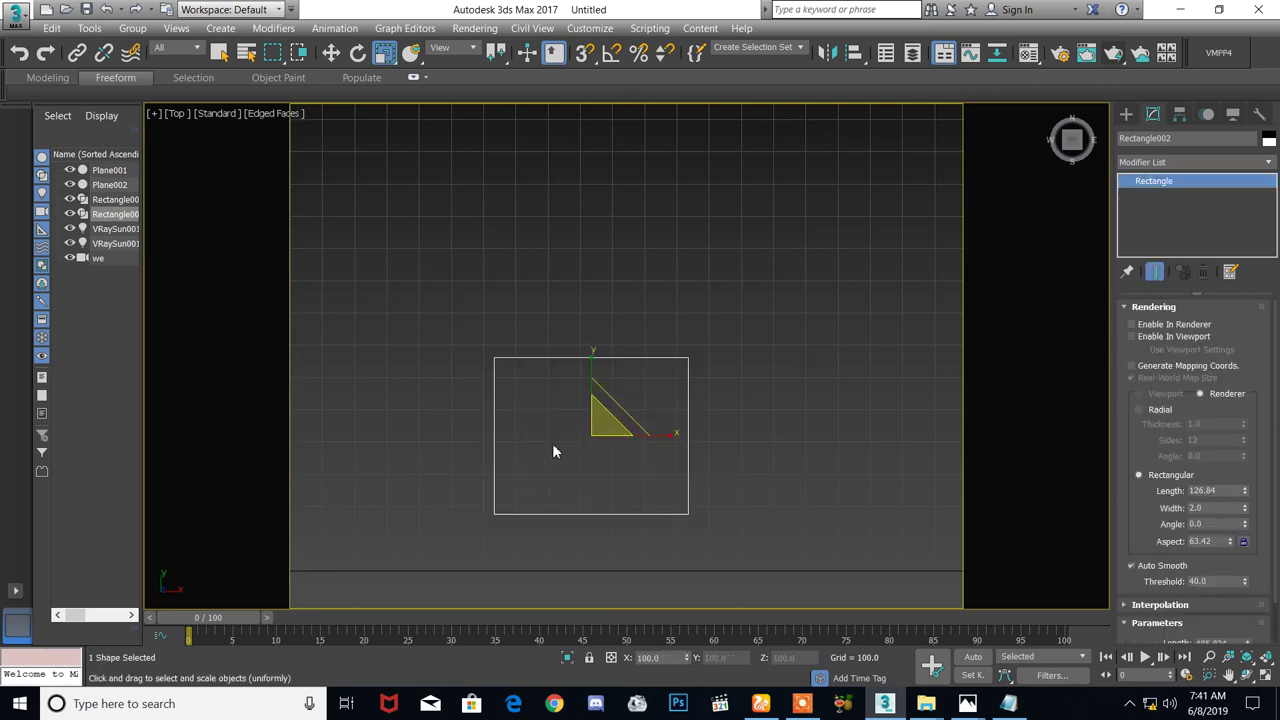
Convert the new rectangle to an Editable Spline and select all four corner vertices
right_click(552, 420)
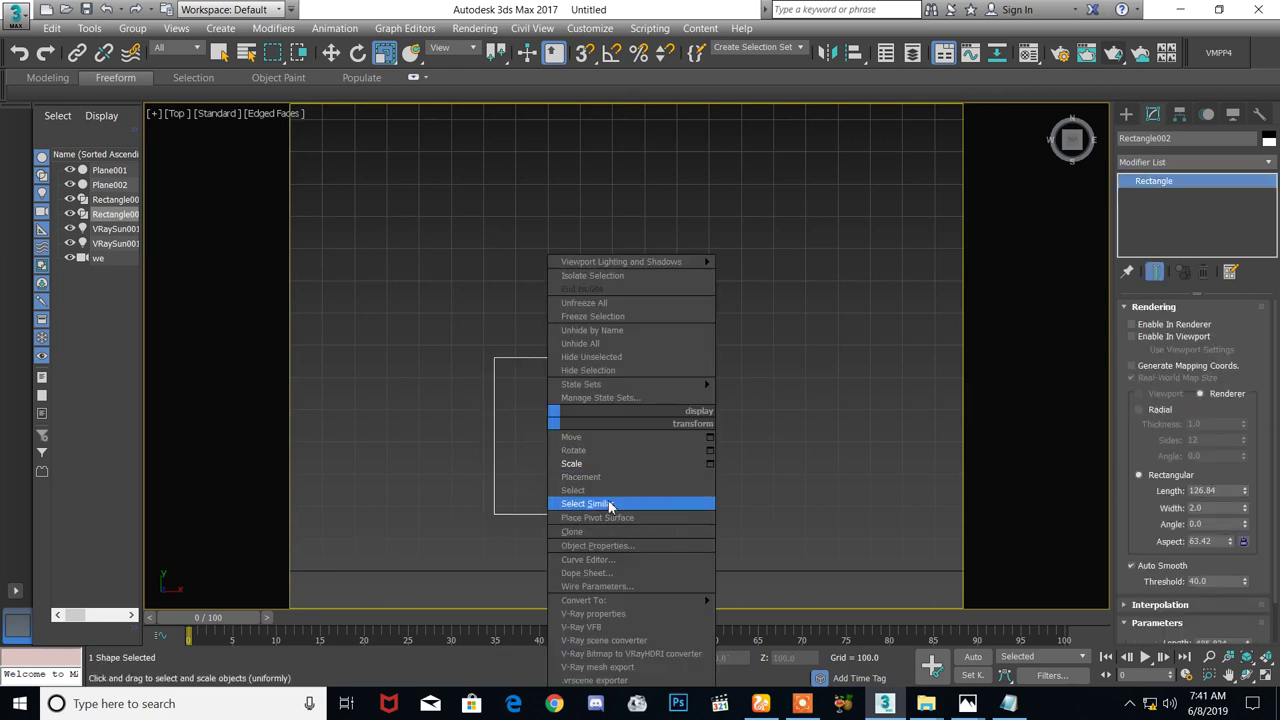
mouse_move(694, 602)
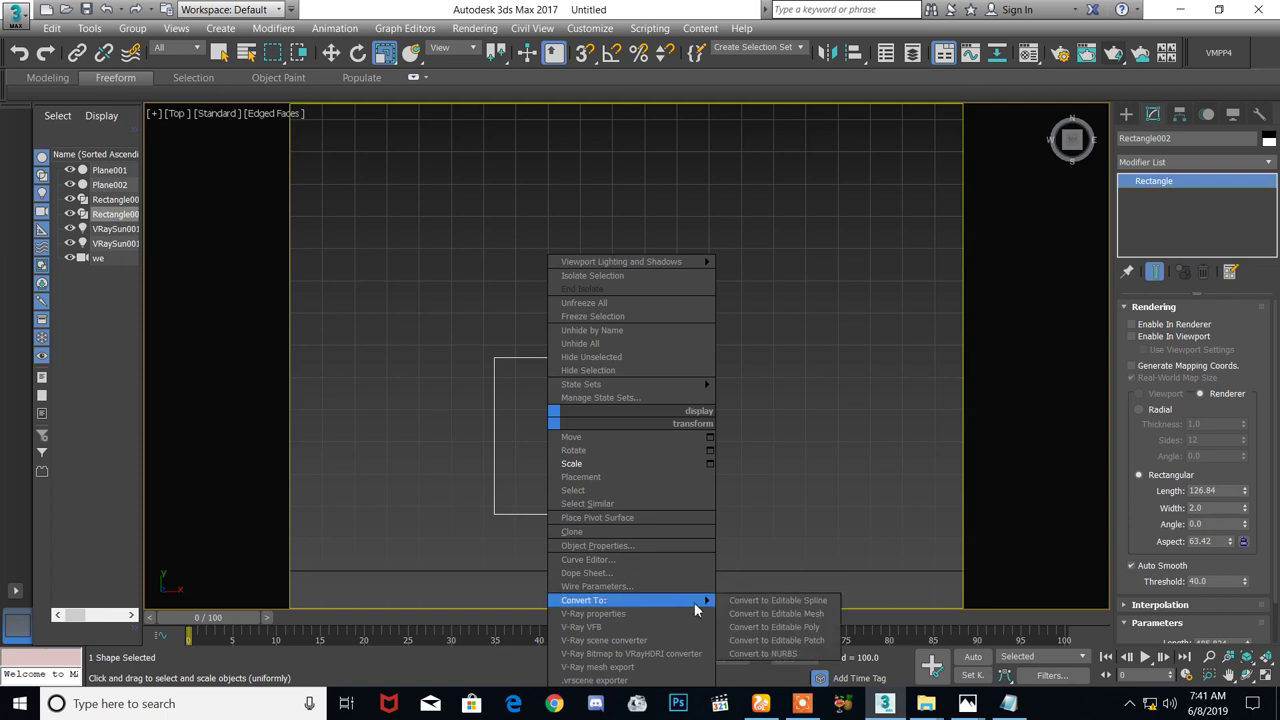
click(766, 601)
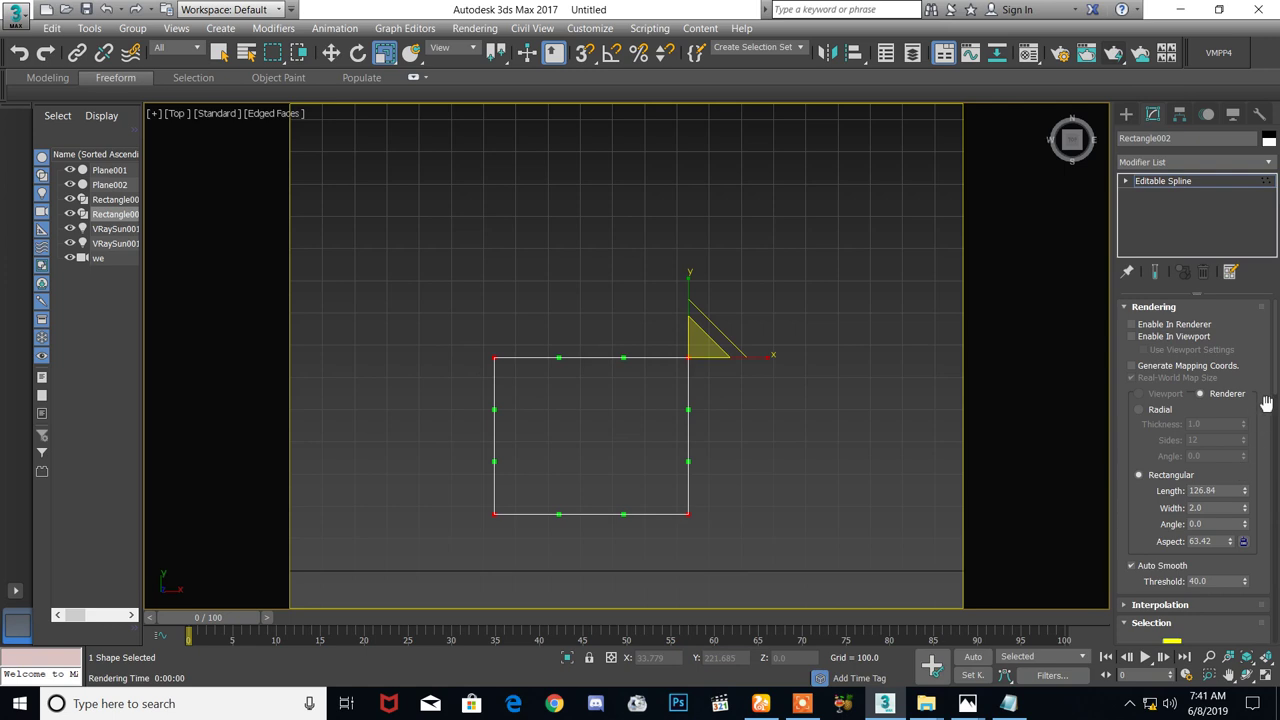
Try to chamfer and then fillet the upper-left corner vertex of the rectangle spline, and switch back to the Move tool
scroll(1277, 388, down, 10)
click(1160, 555)
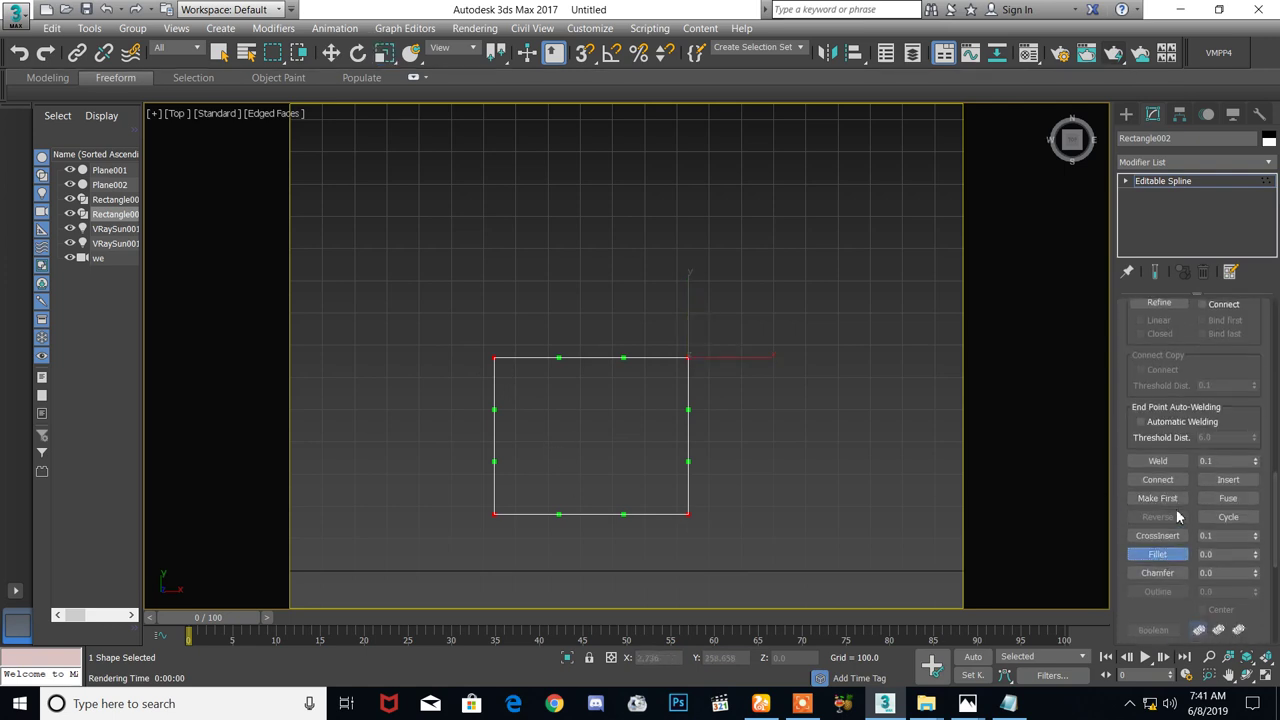
click(1158, 573)
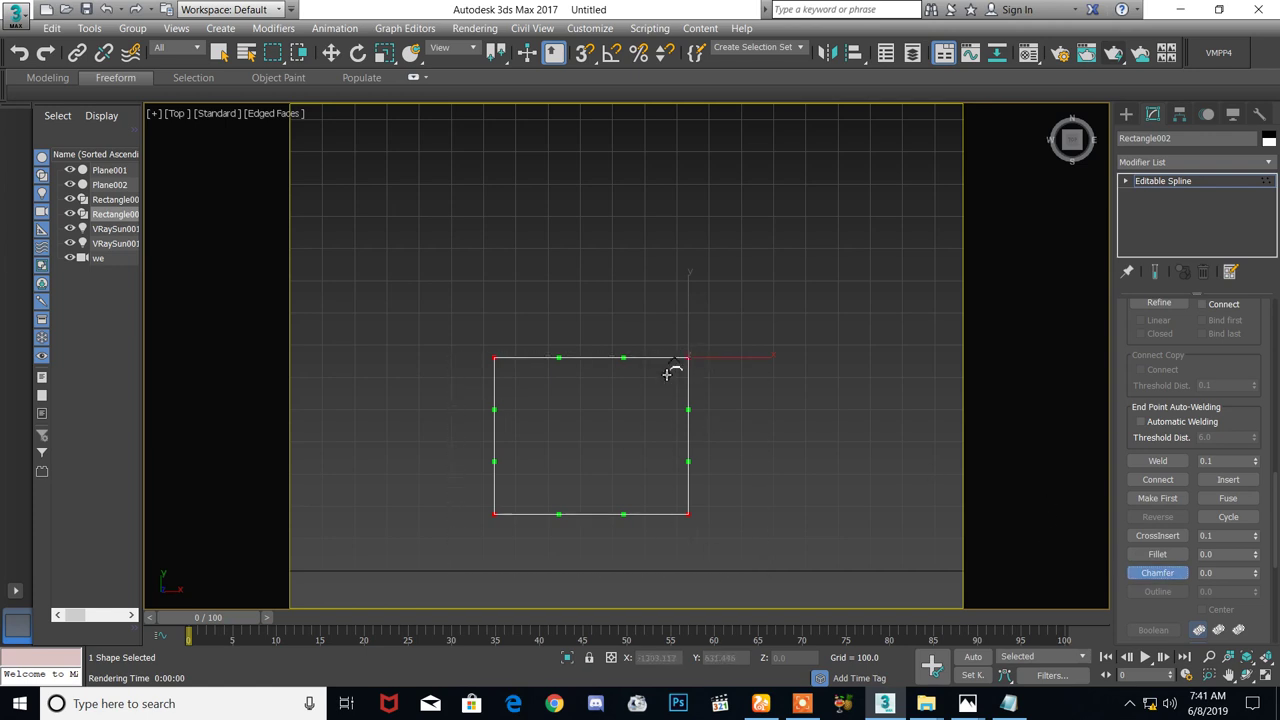
drag(493, 359, 526, 380)
click(1172, 555)
drag(499, 369, 519, 377)
scroll(508, 357, up, 3)
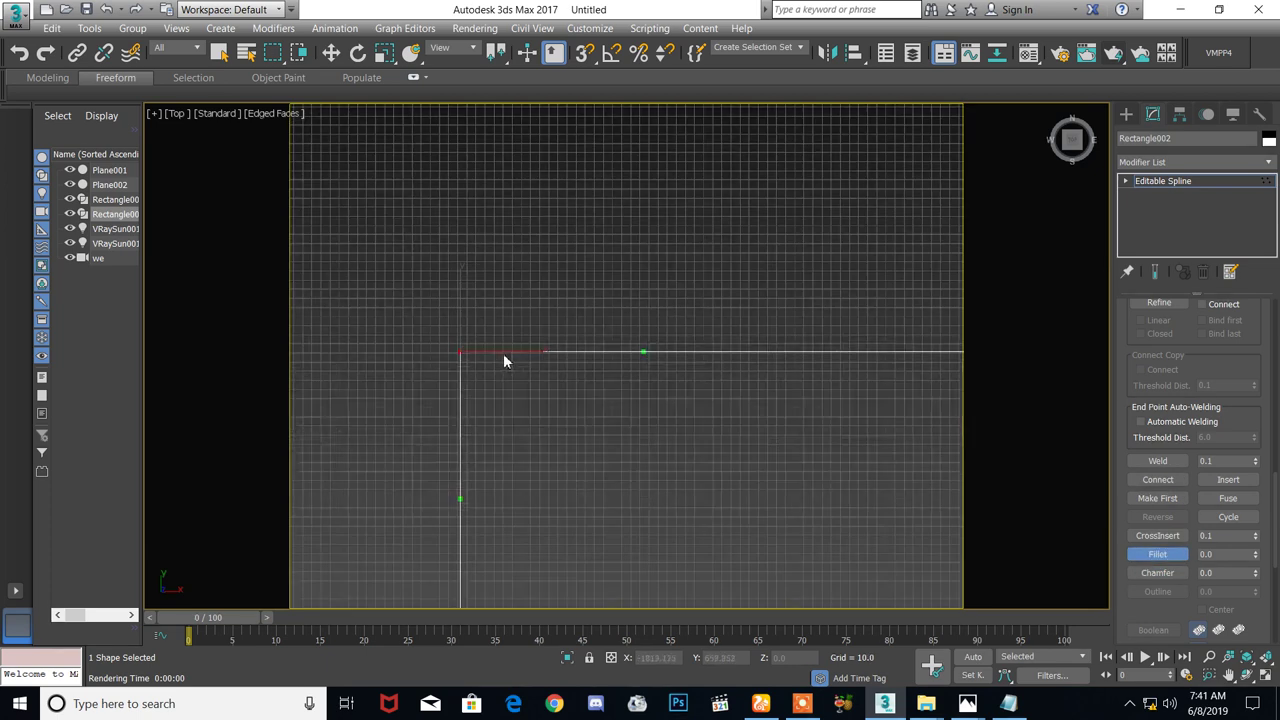
scroll(578, 412, down, 6)
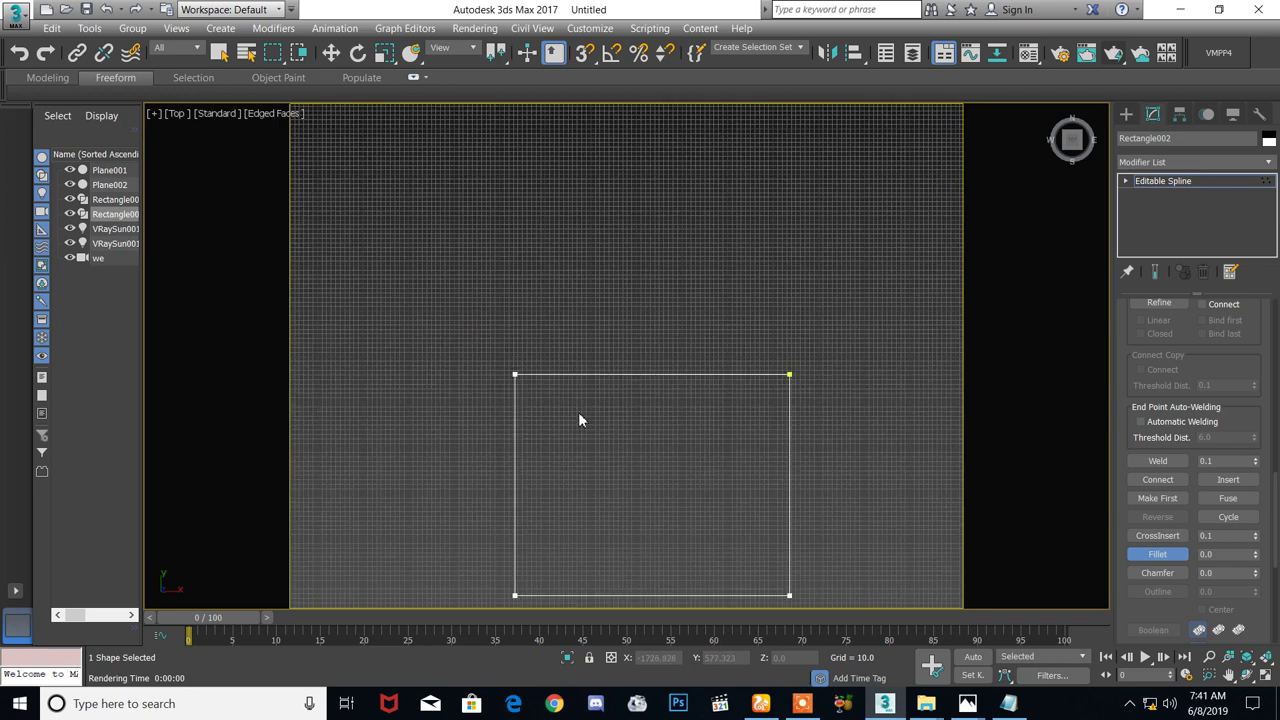
scroll(1172, 490, up, 3)
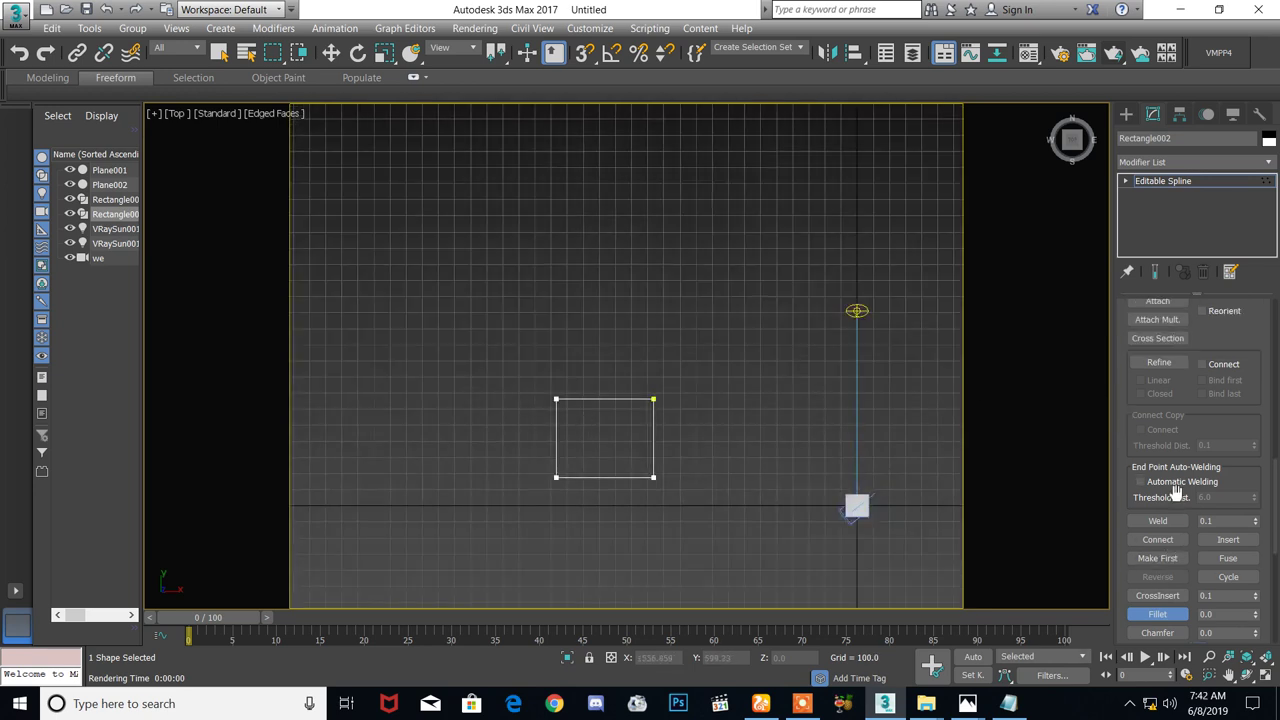
key(w)
right_click(595, 417)
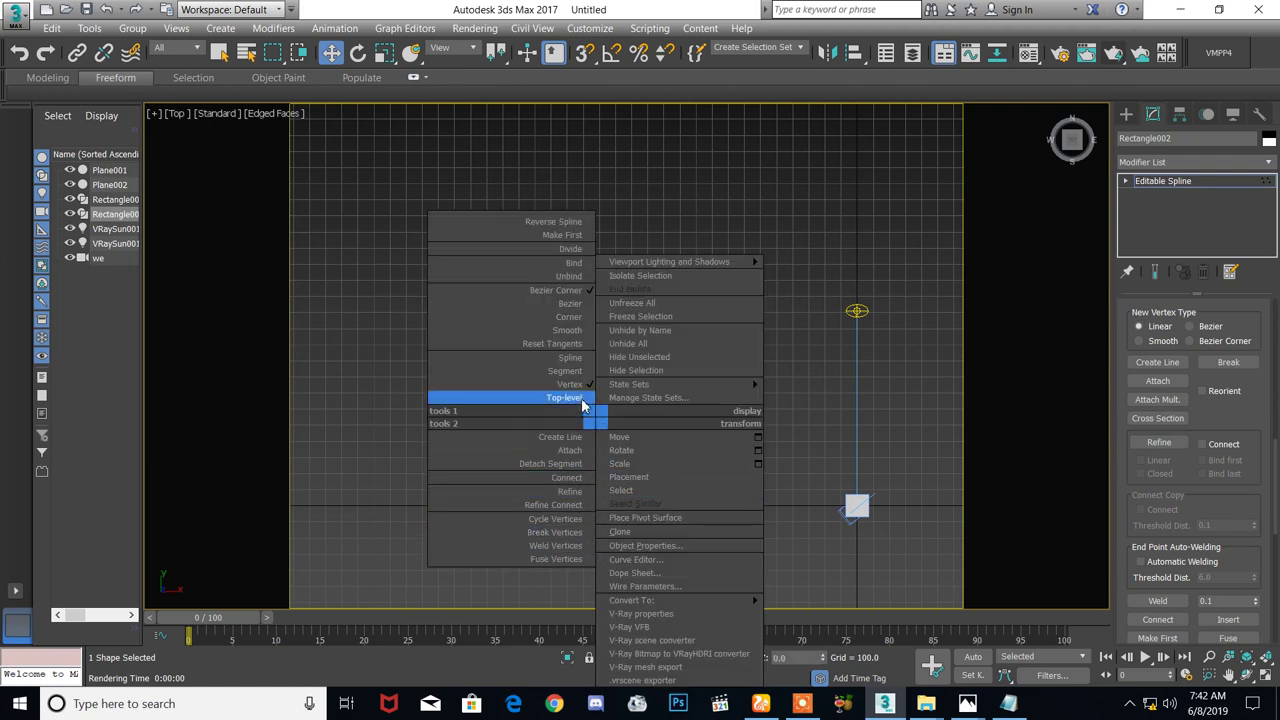
click(350, 504)
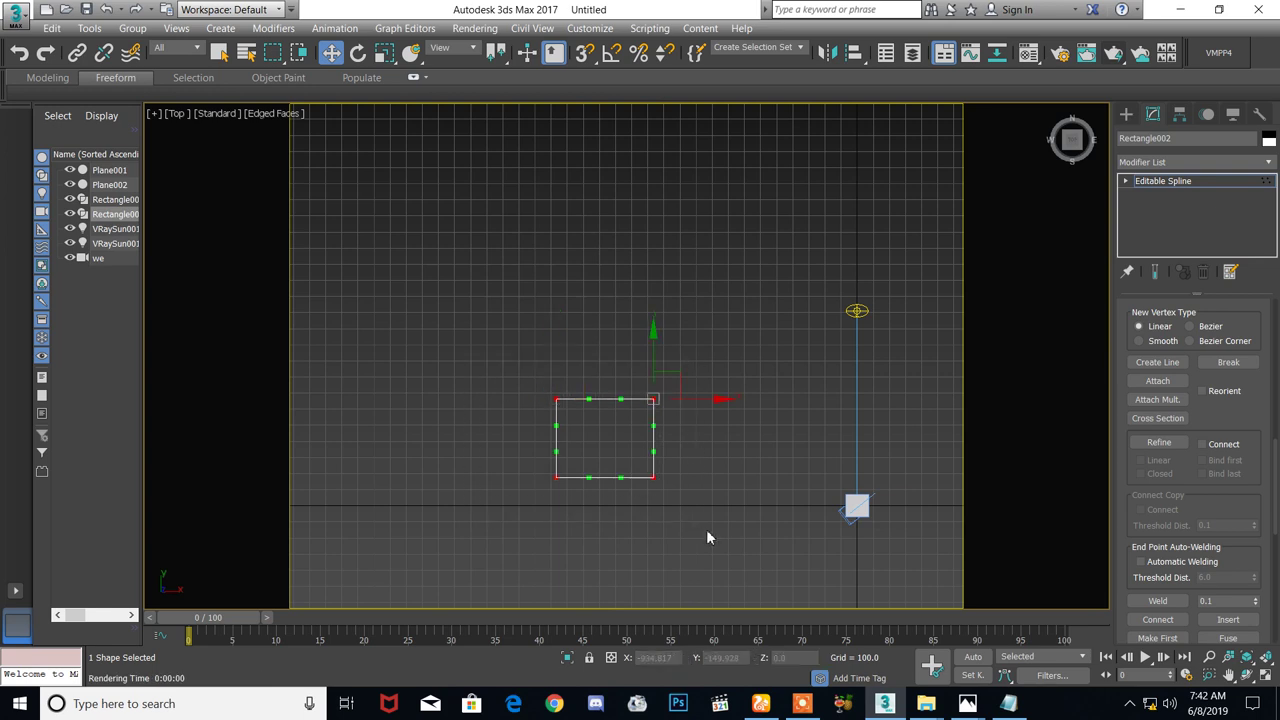
alt+middle_drag(720, 517, 690, 340)
Switch to the photo viewer, look through stone images 3, 4 and 5, return to image 4 and minimize the viewer
mouse_move(967, 704)
mouse_move(1260, 652)
click(1232, 635)
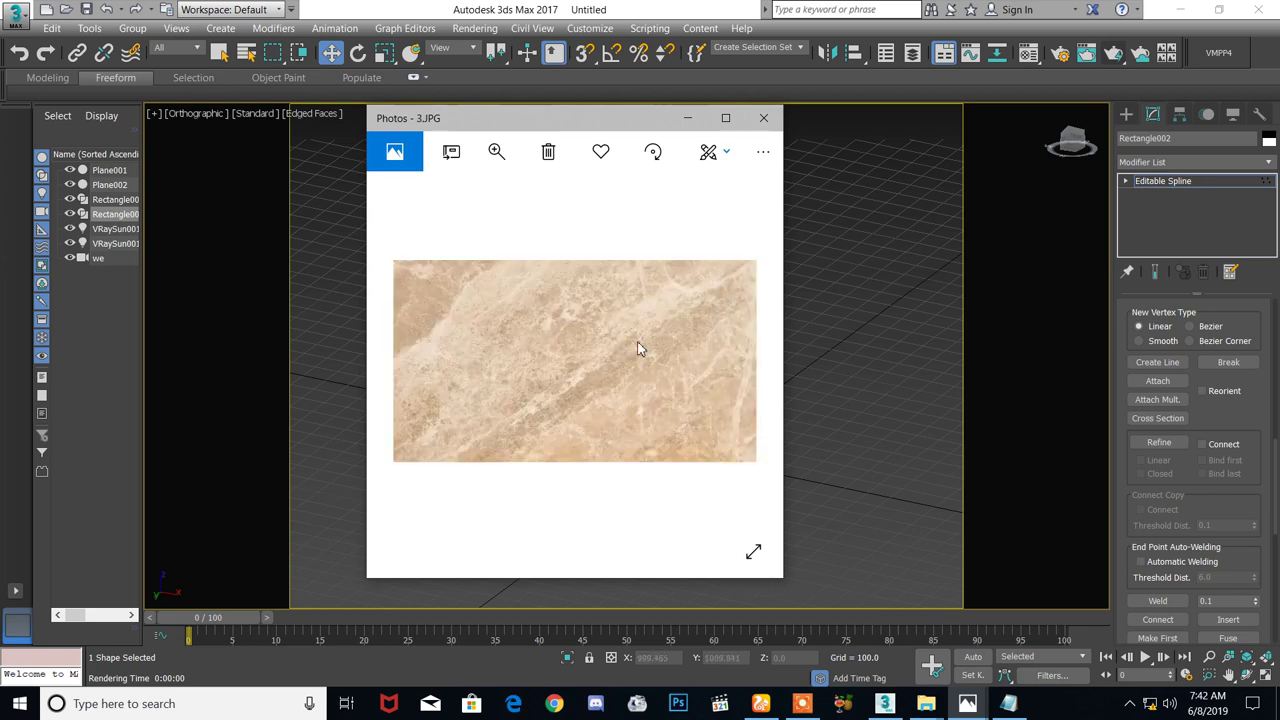
click(742, 362)
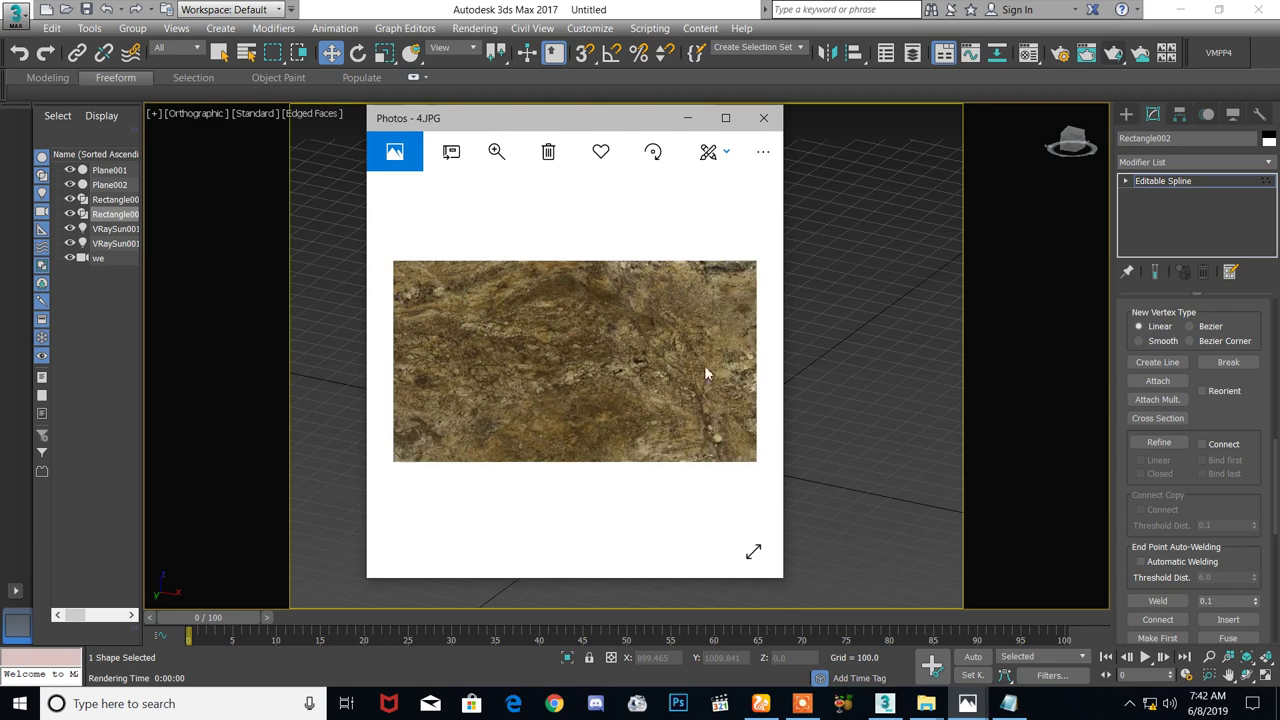
click(740, 360)
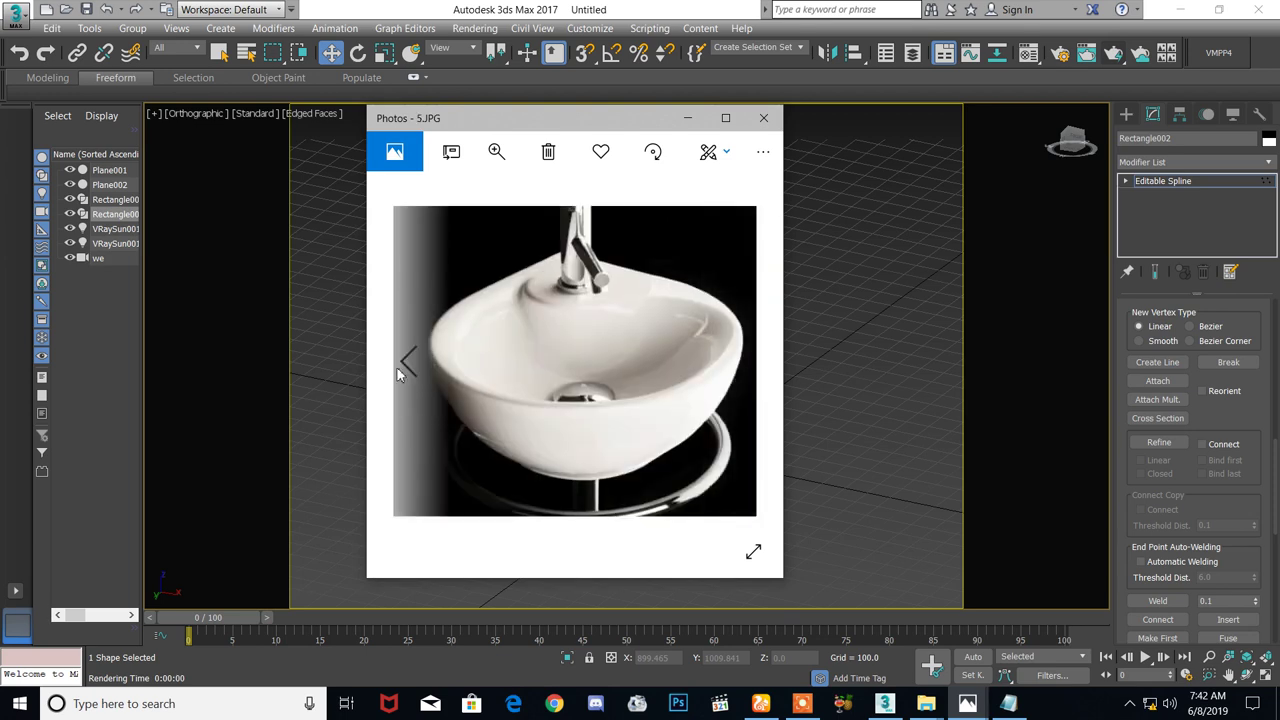
click(408, 362)
click(687, 118)
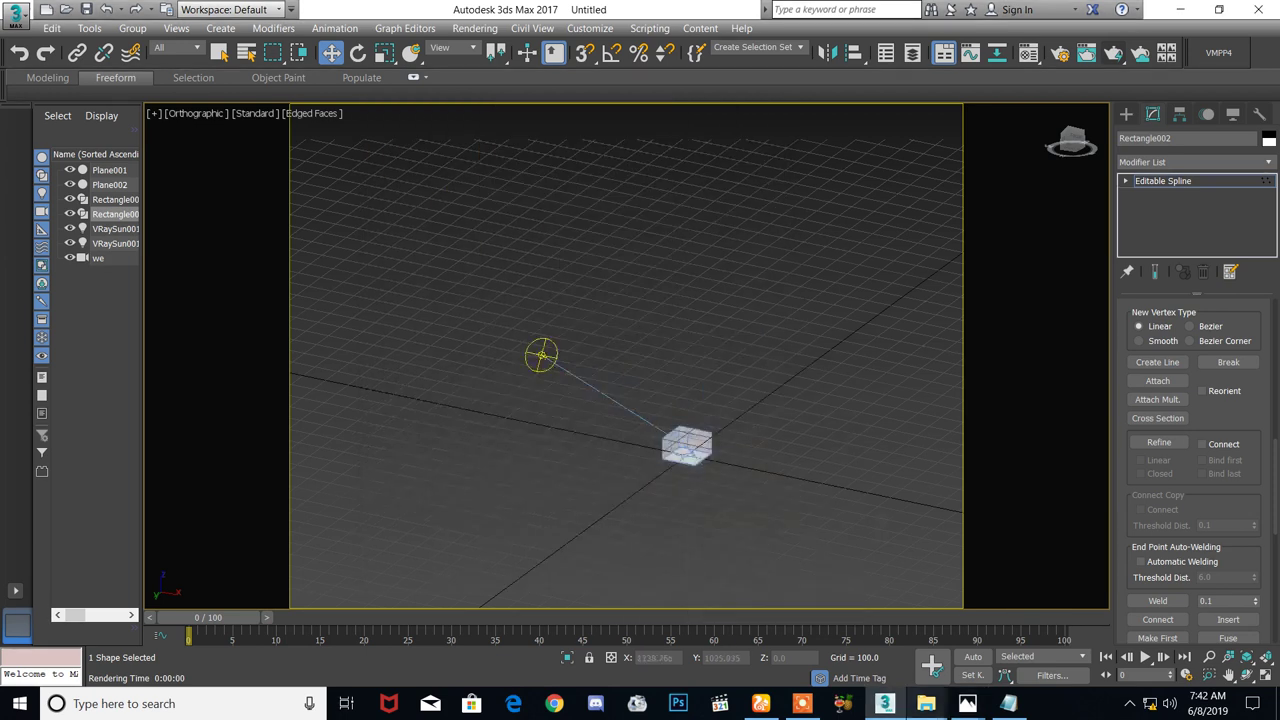
View the 60x60_bianco_carrara image, then open 30x30_octa_color from the Marble texture folder and inspect its tile pattern up close
mouse_move(963, 711)
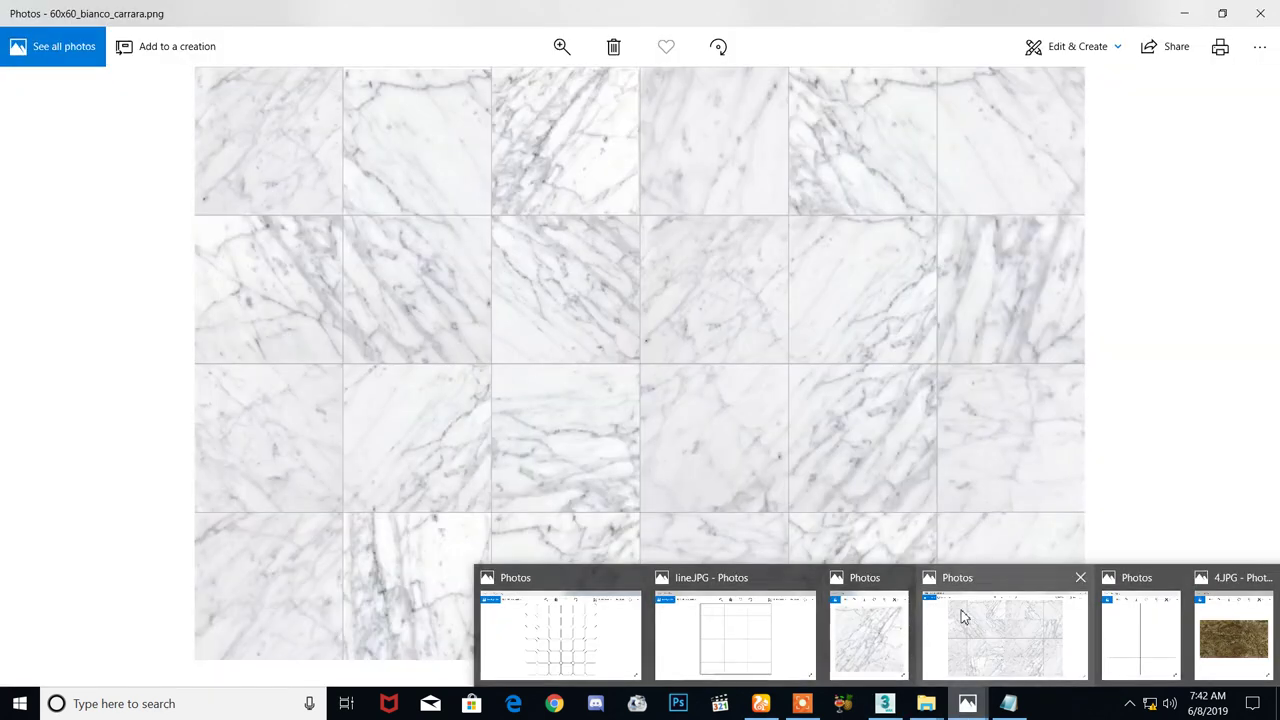
click(966, 617)
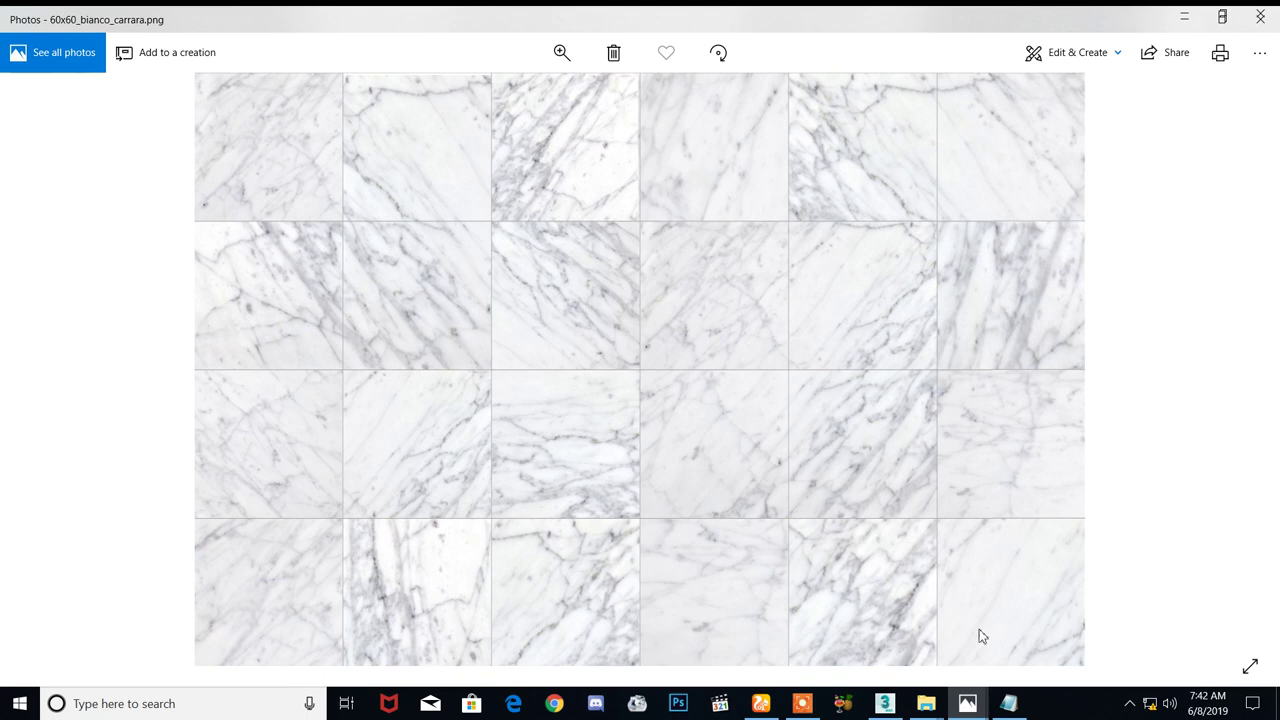
mouse_move(926, 703)
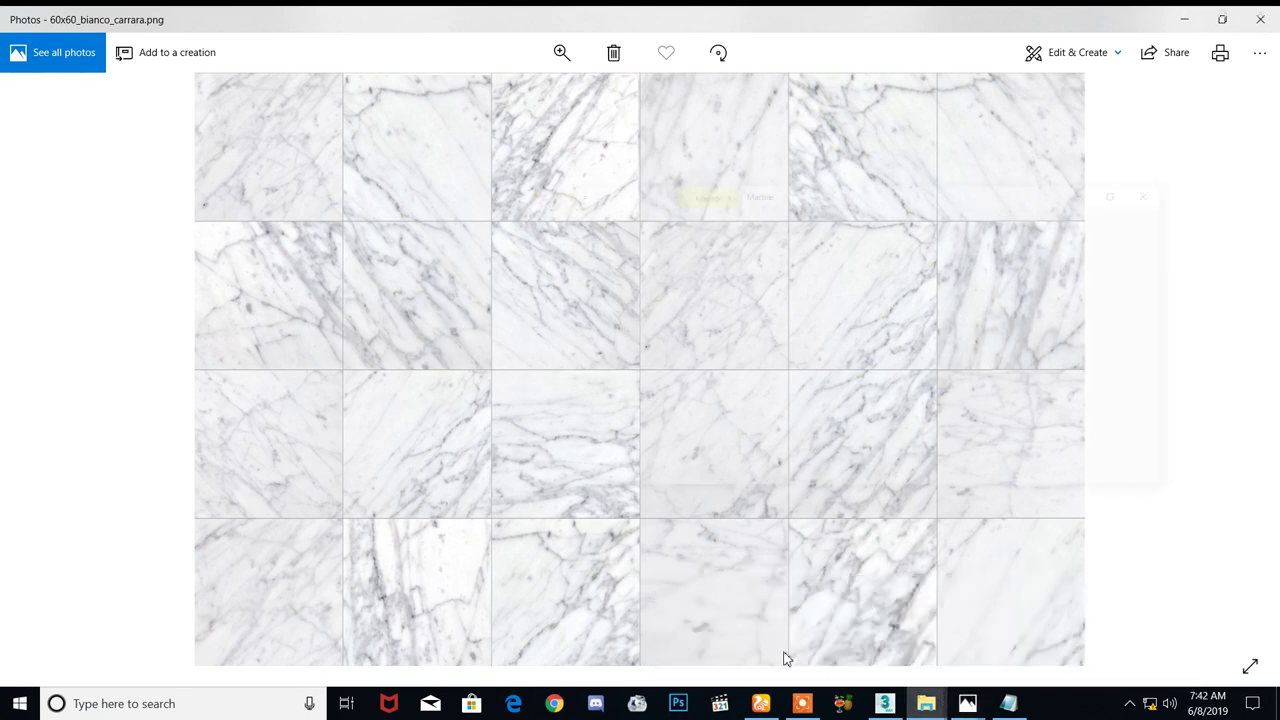
click(787, 657)
click(818, 188)
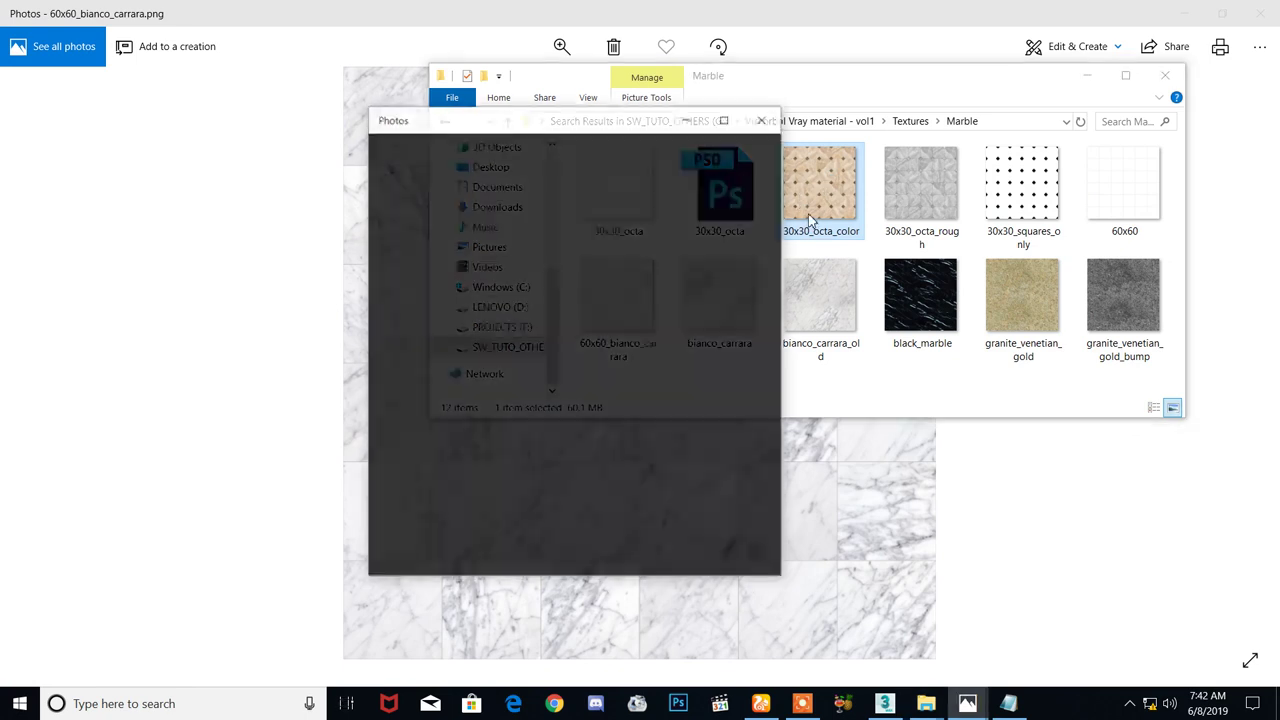
scroll(612, 304, up, 2)
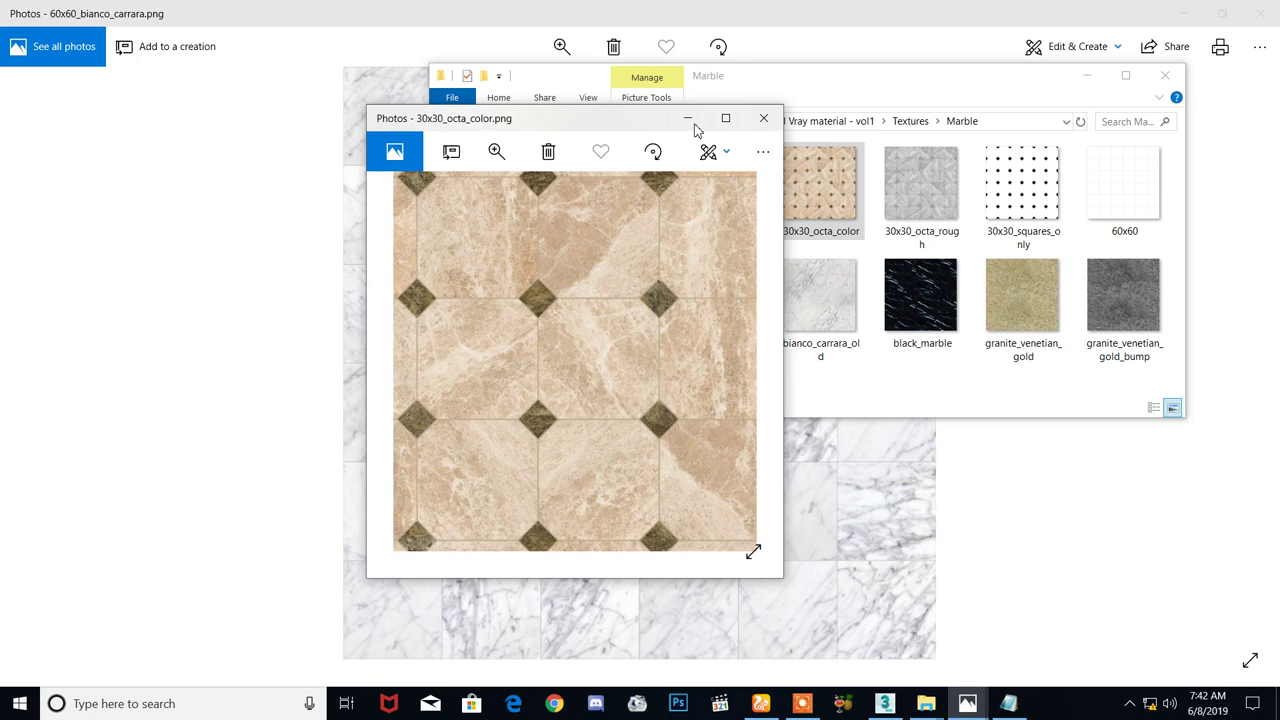
Return to 3ds Max, show the room through the camera, and select the floor's marble material 03 - Default in the Material Editor
click(886, 704)
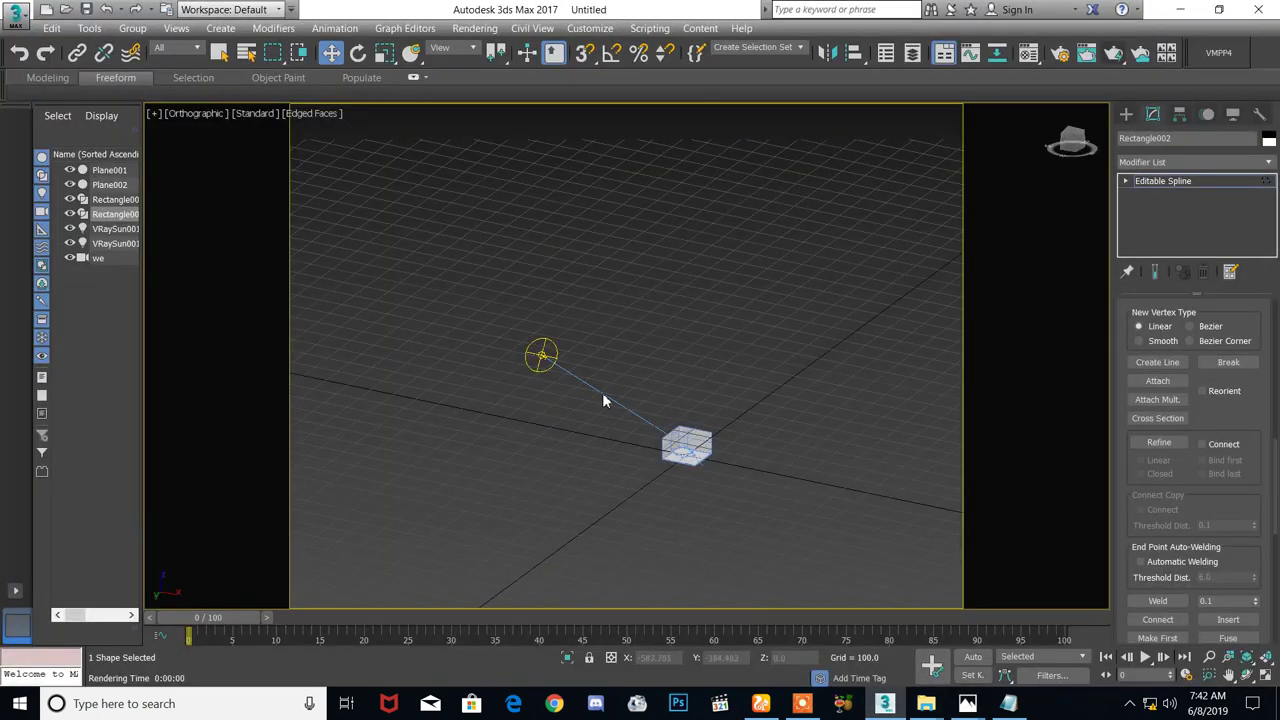
key(c)
key(m)
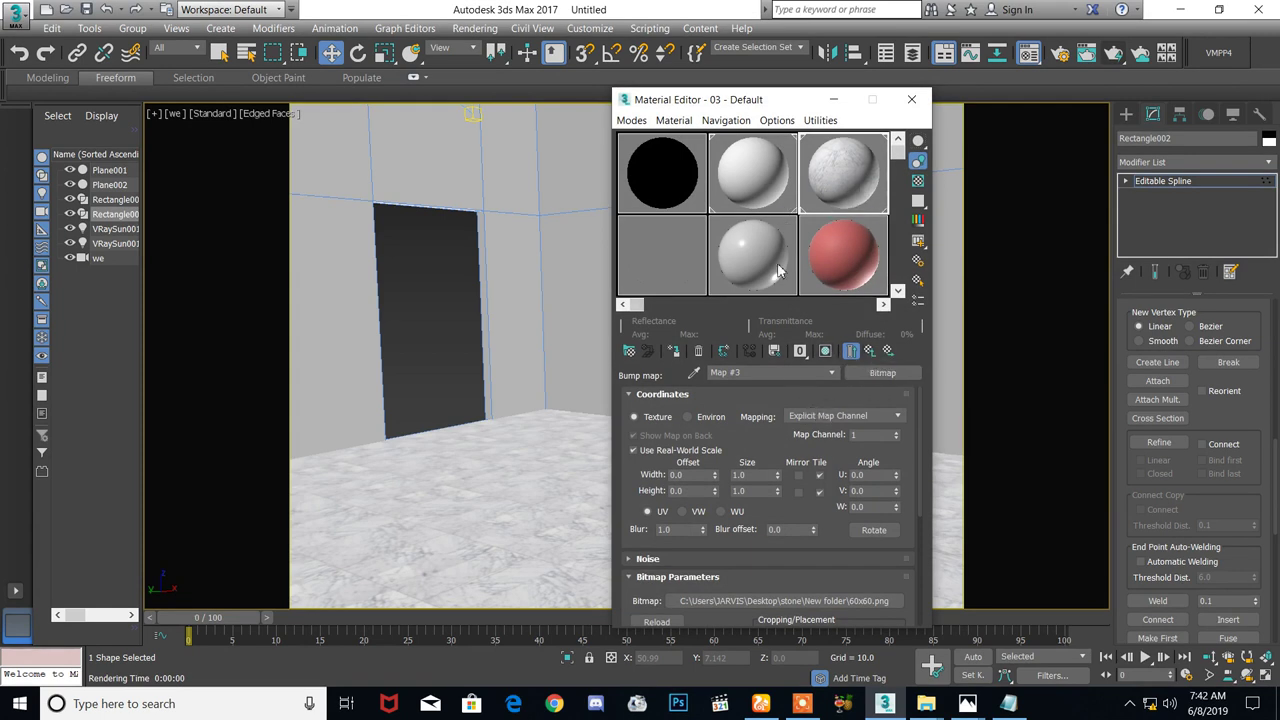
click(690, 270)
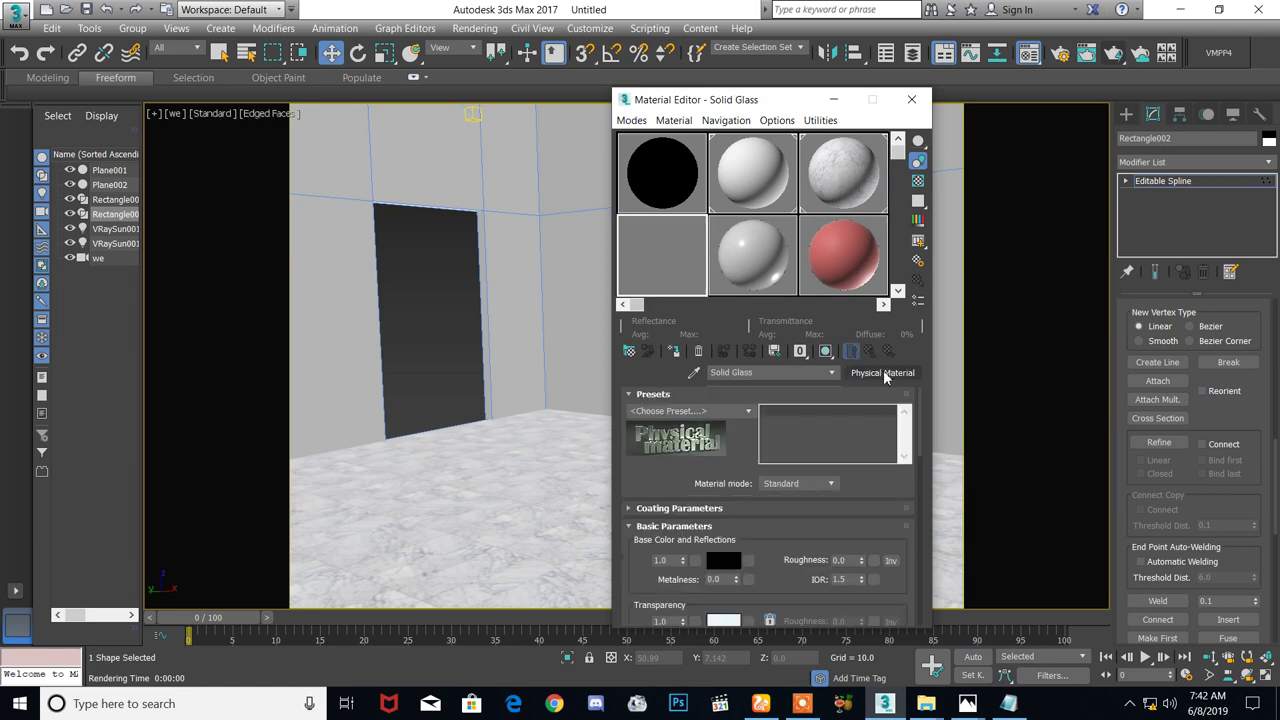
click(848, 179)
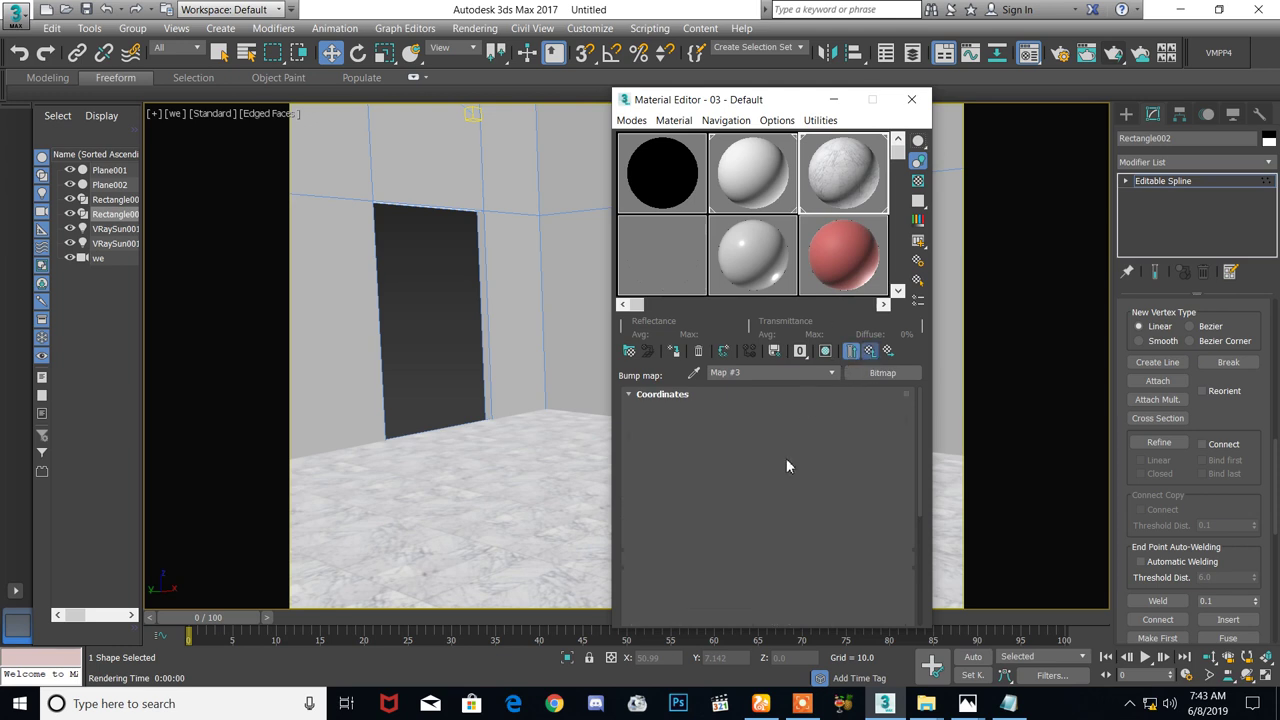
Replace the floor material's diffuse bitmap with 30x30_octa_color and return to the material's Maps list at the bump slot
scroll(769, 418, up, 5)
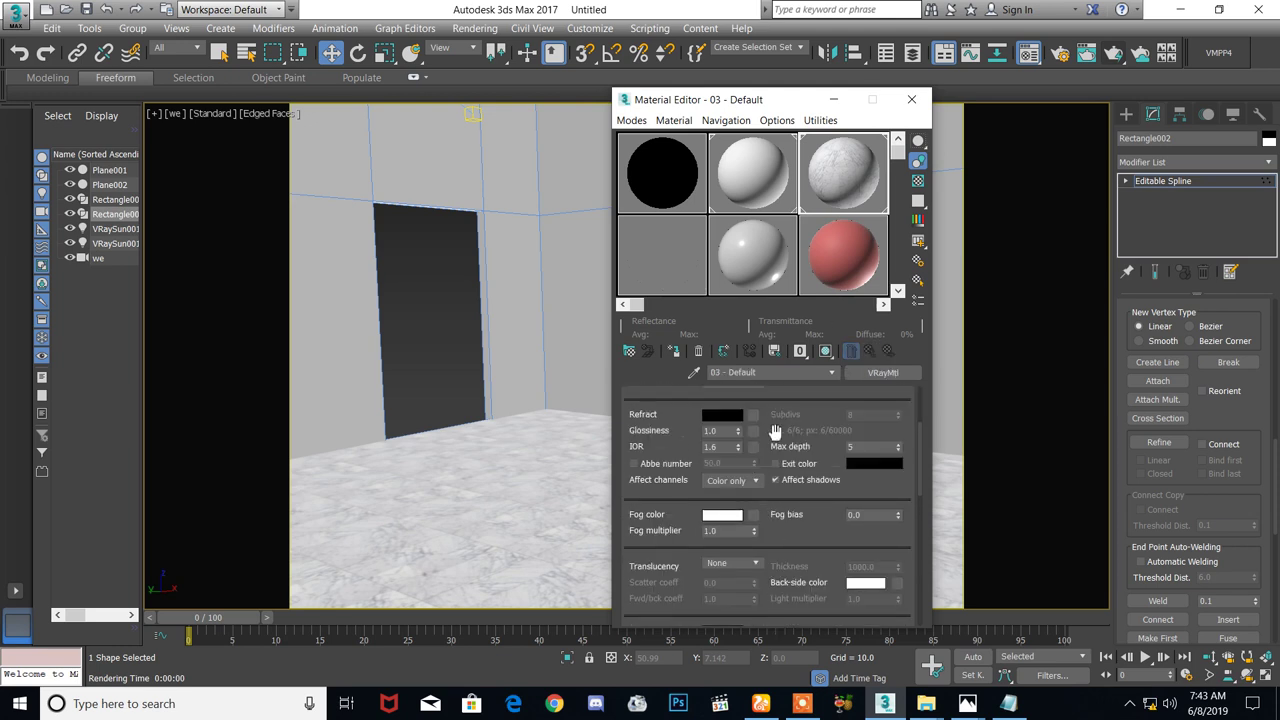
click(753, 412)
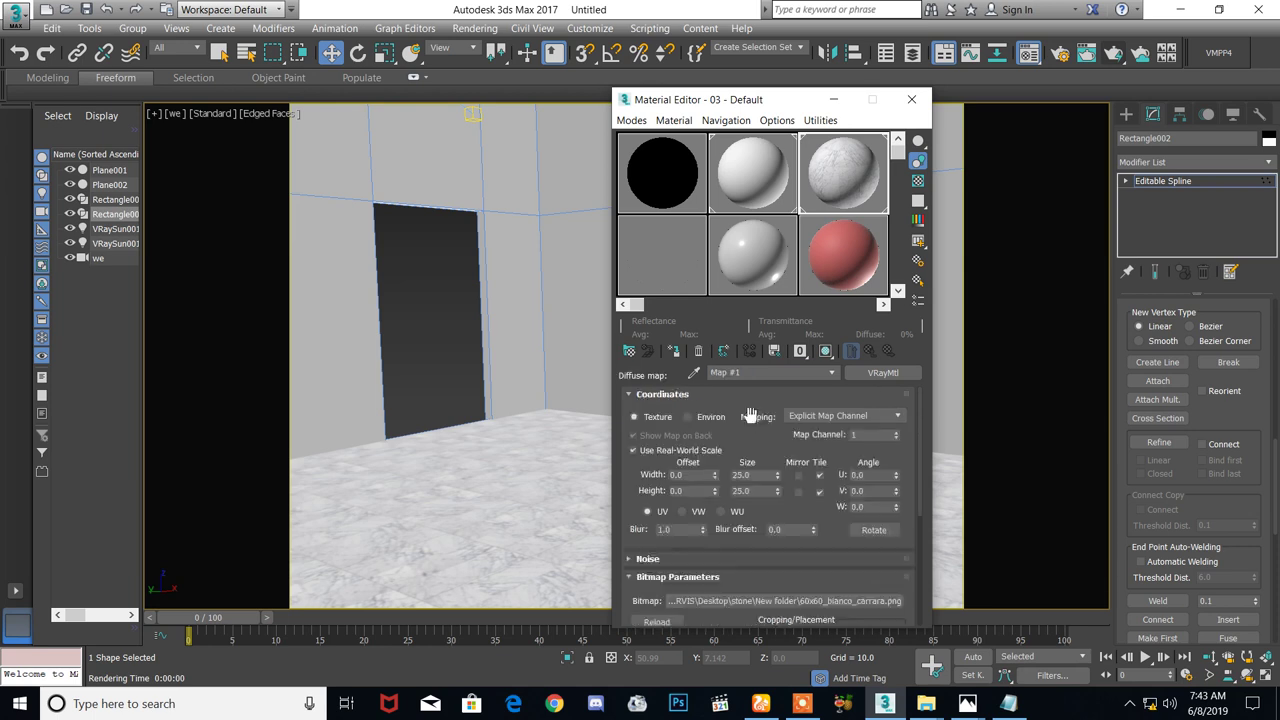
click(765, 601)
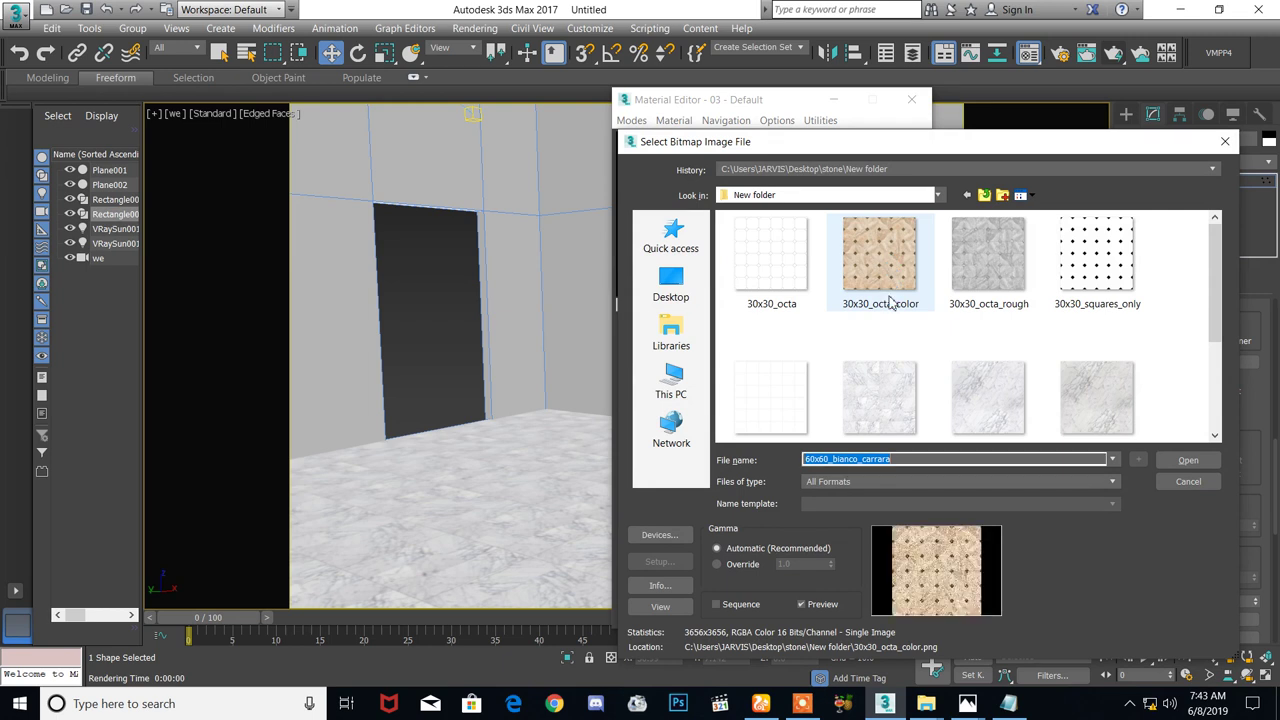
key(Return)
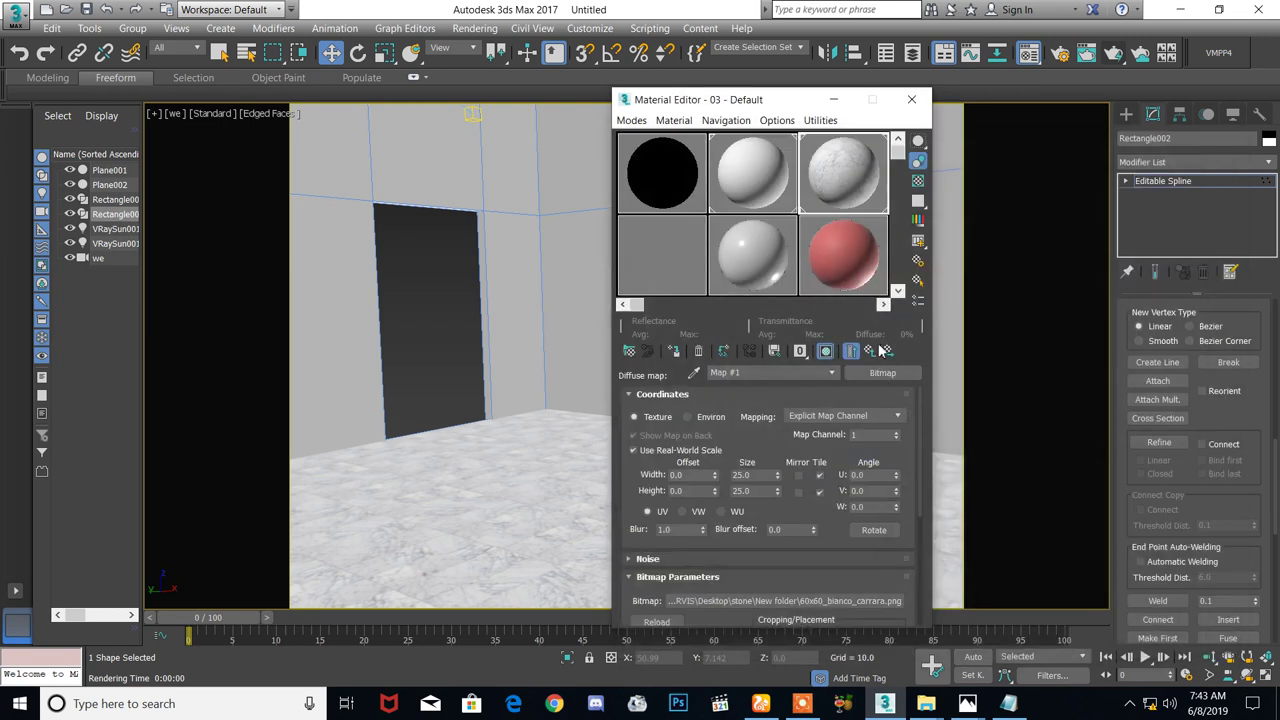
click(869, 351)
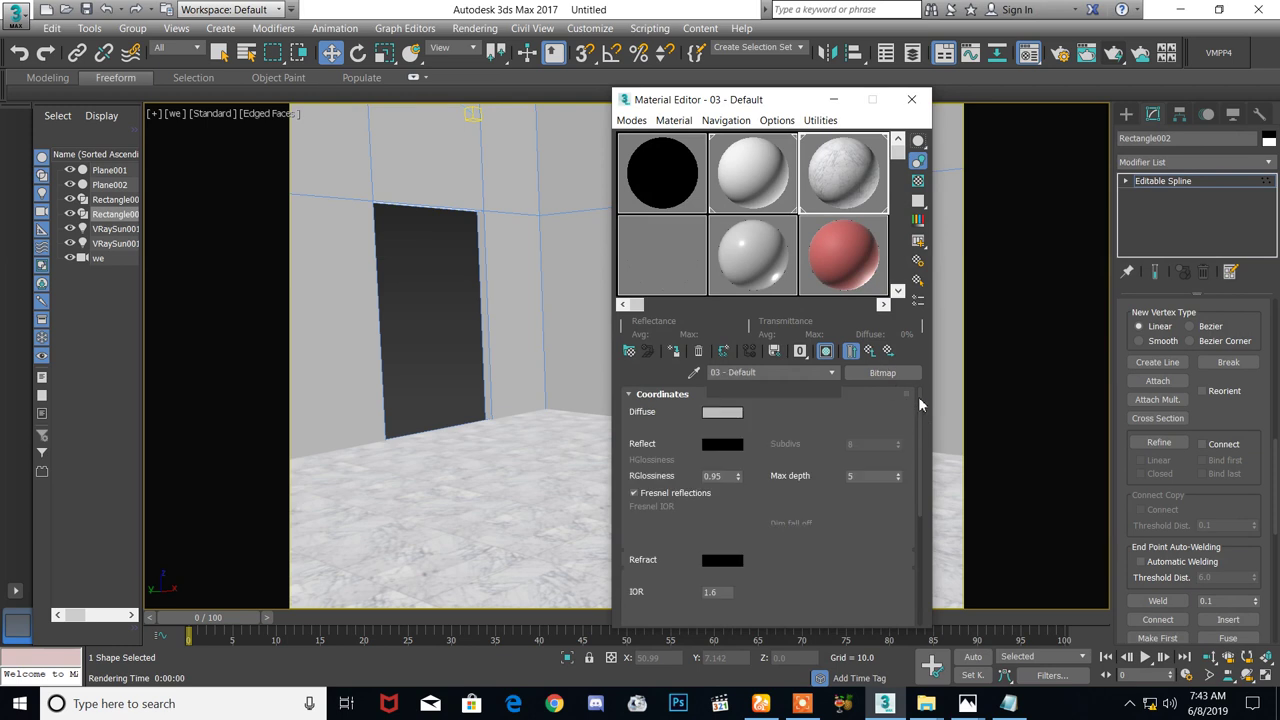
drag(918, 402, 930, 644)
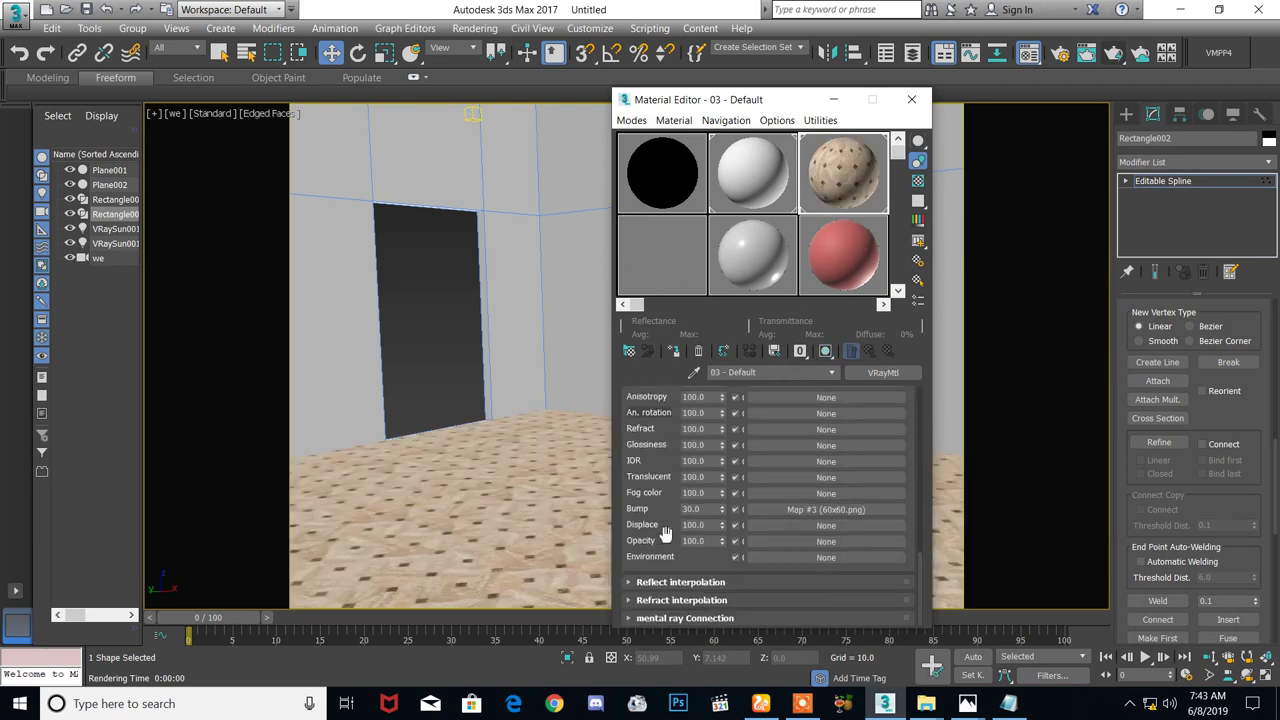
Replace the bitmap in the floor material's bump map with 30x30_octa from the stone texture folder
click(772, 509)
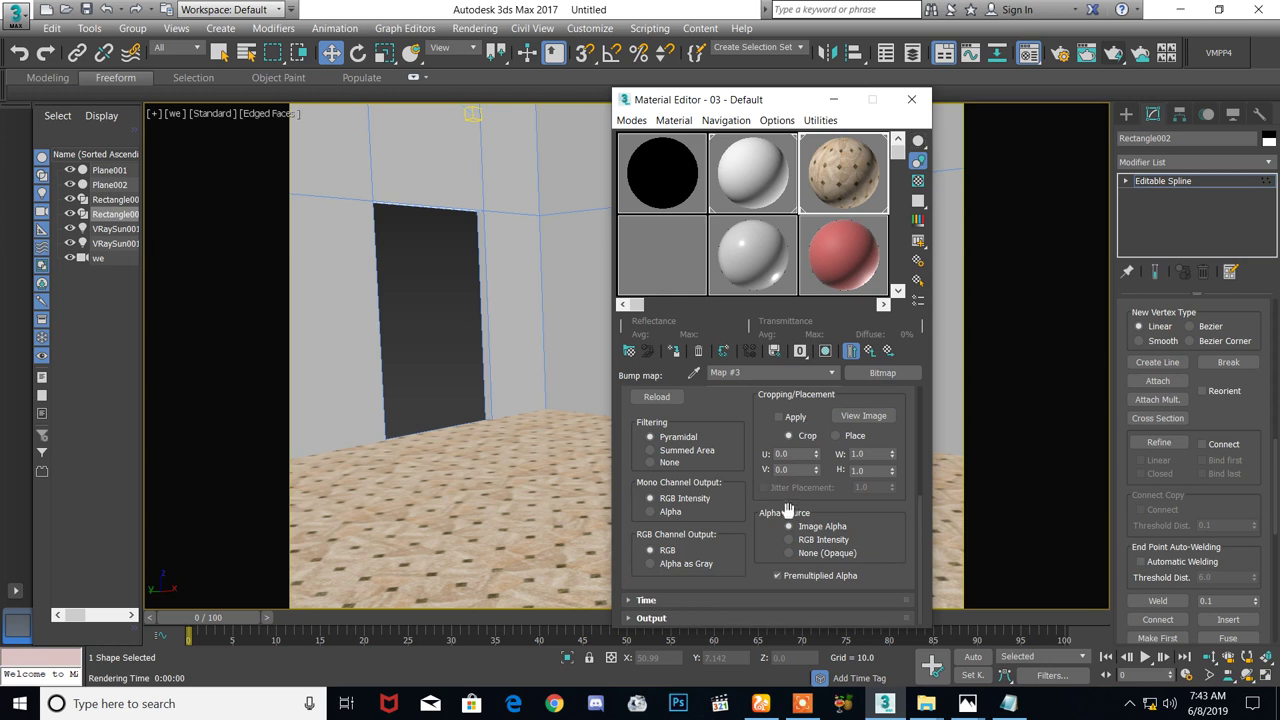
scroll(785, 512, up, 2)
click(775, 414)
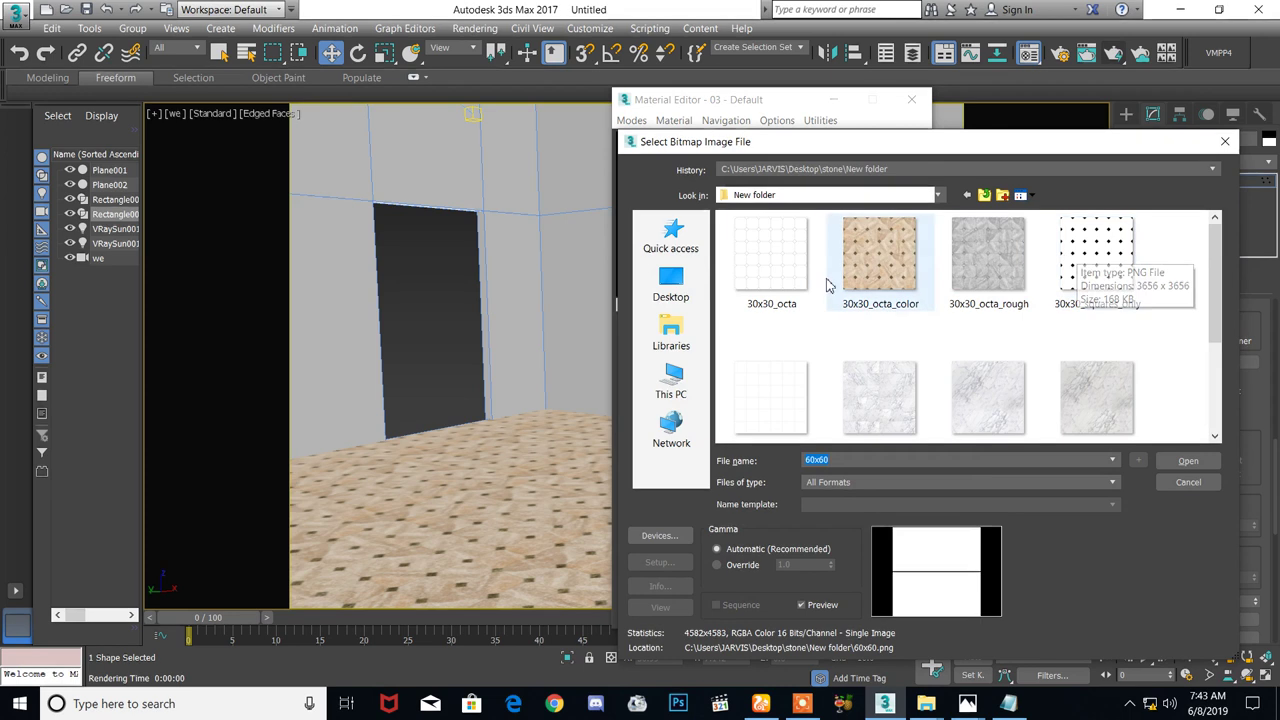
click(788, 260)
double_click(787, 259)
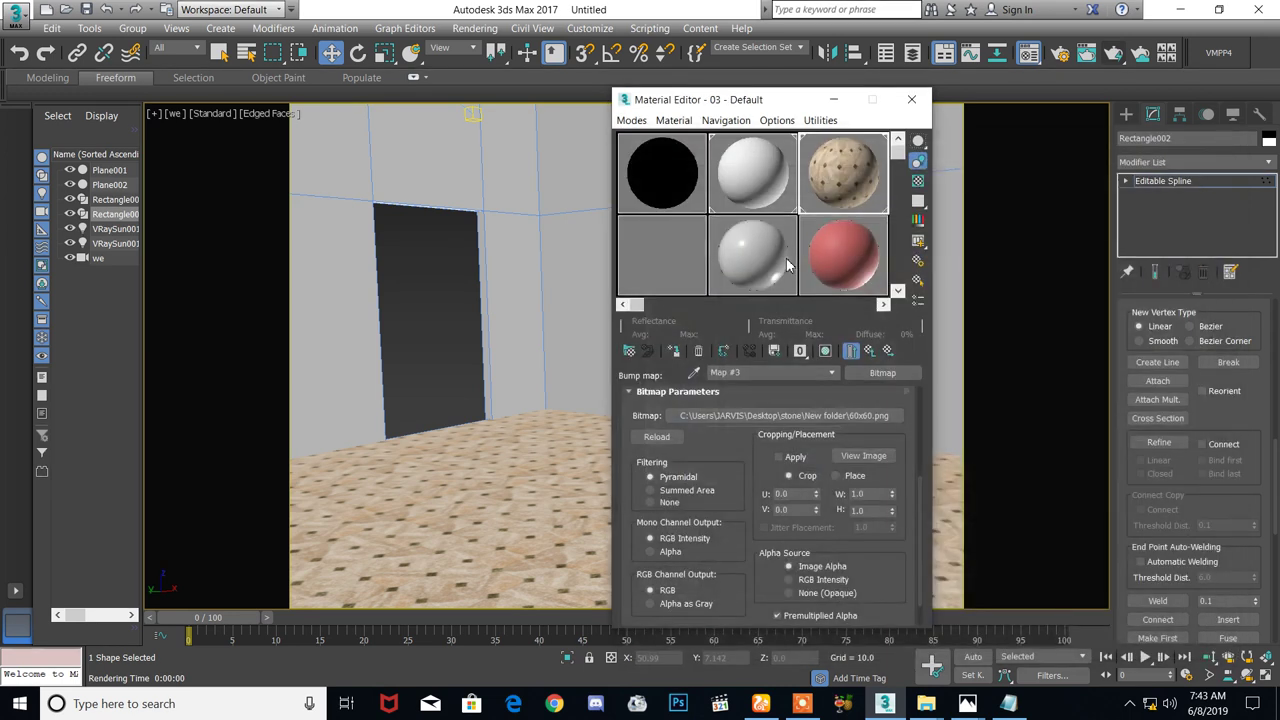
Render the room through the camera, look through images 4 and 5 in the photo viewer meanwhile, and minimize the viewer
click(862, 685)
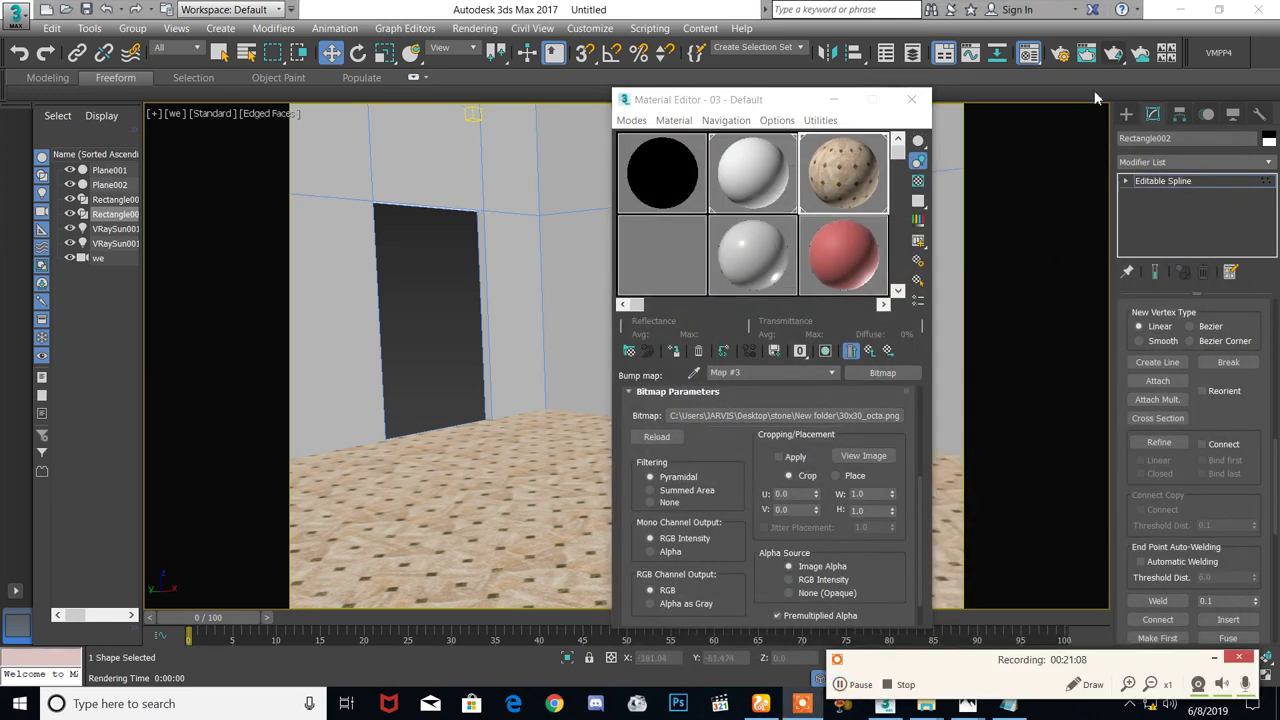
click(1112, 58)
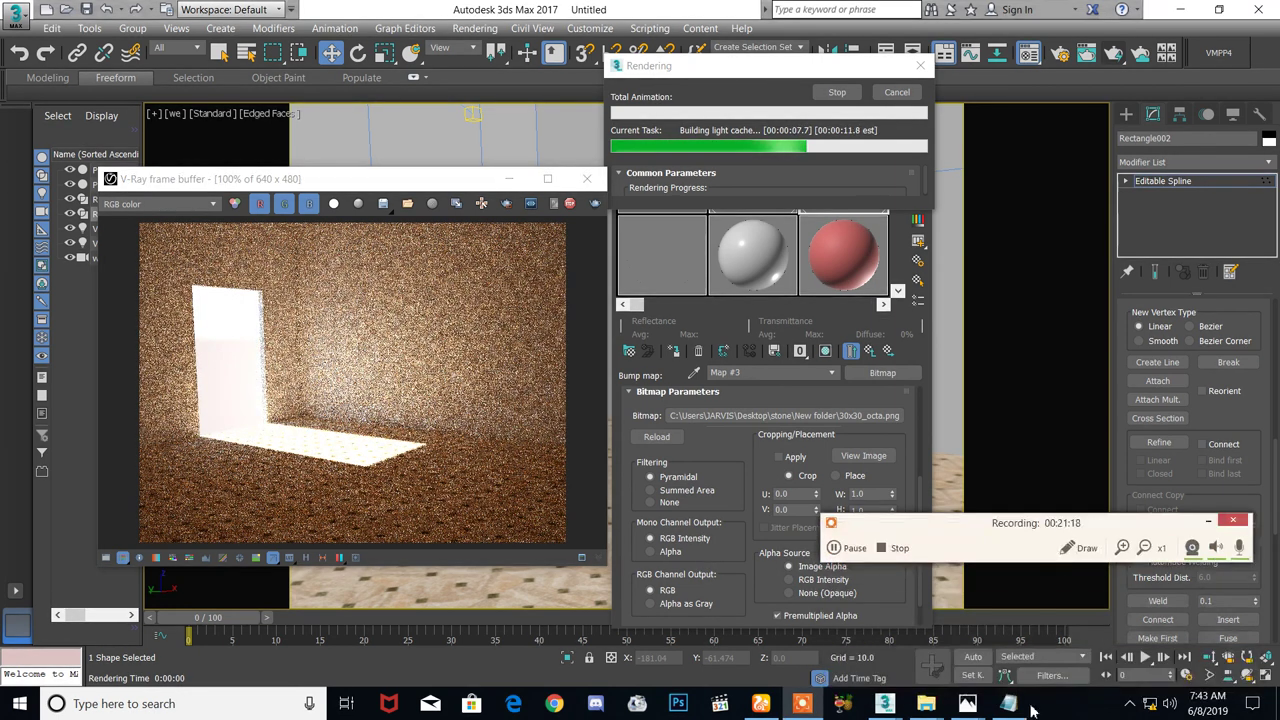
mouse_move(973, 706)
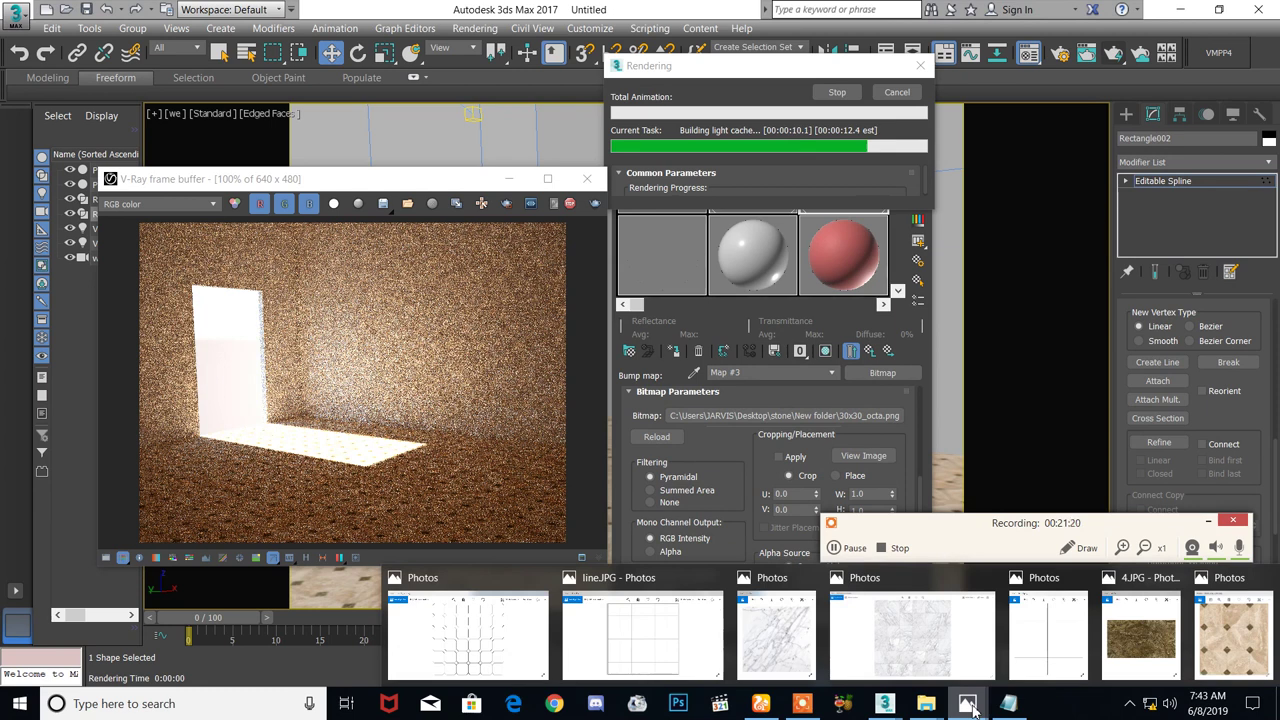
click(1141, 635)
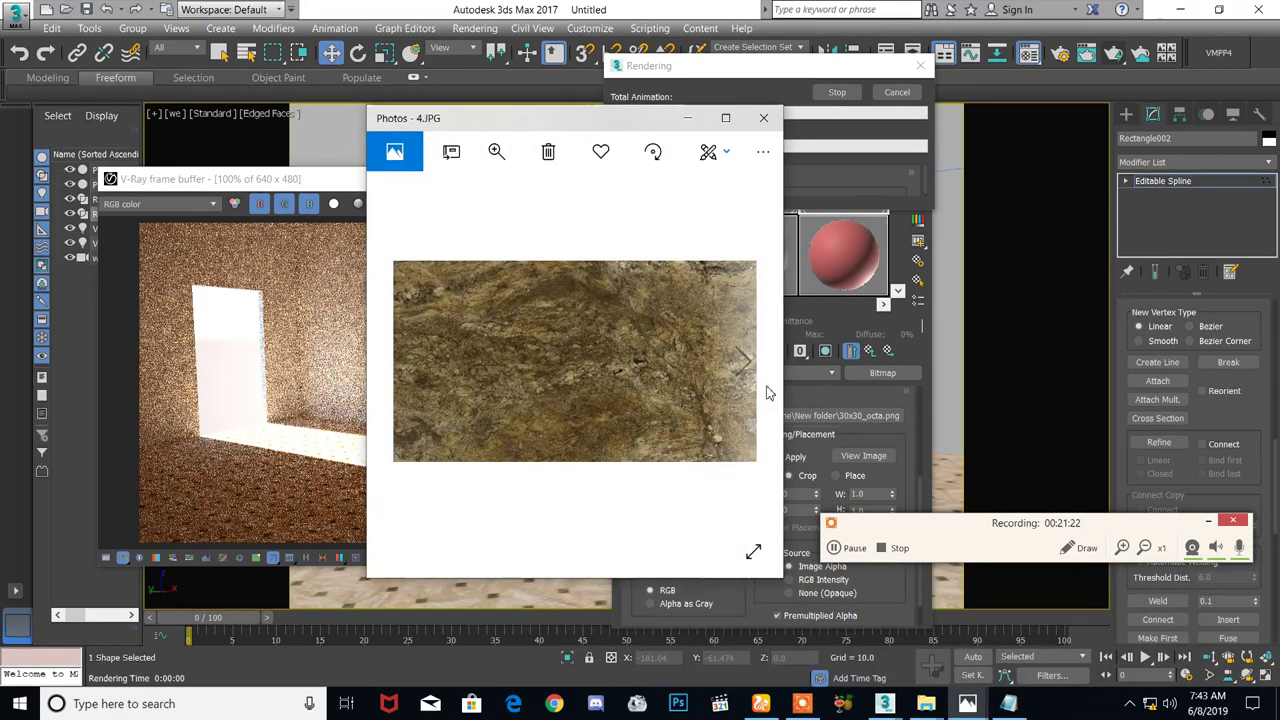
click(752, 366)
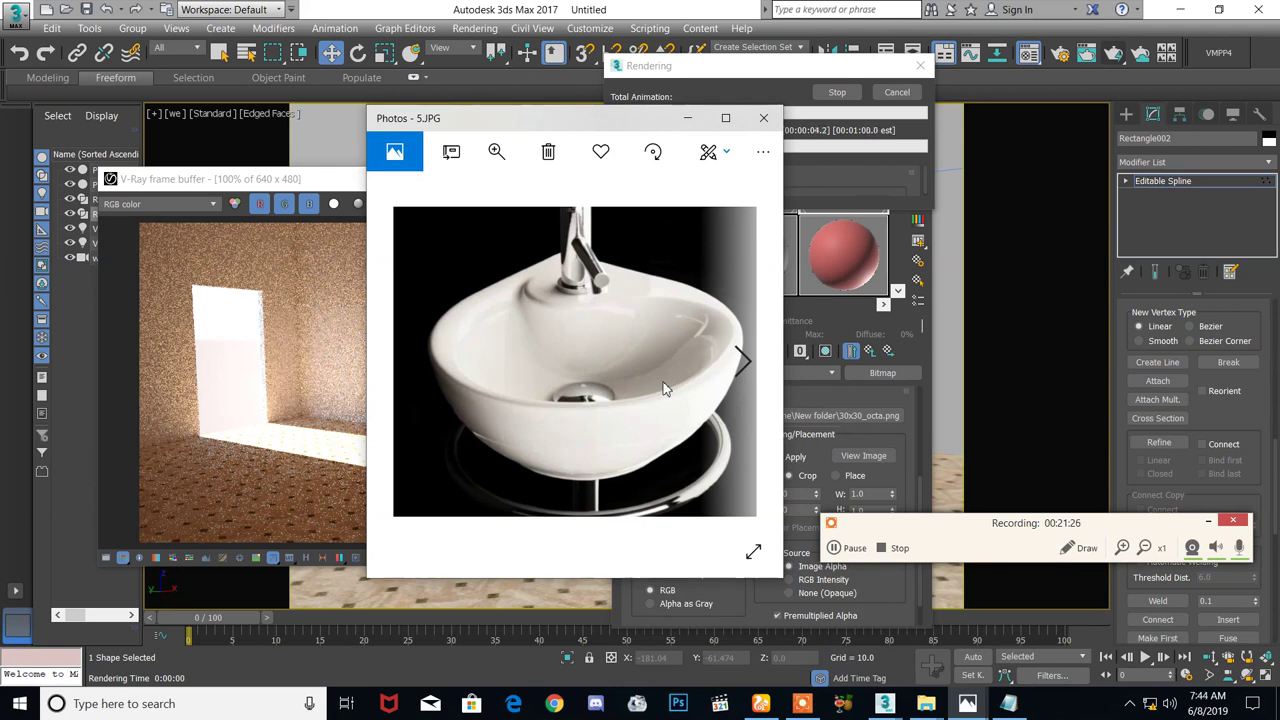
click(810, 486)
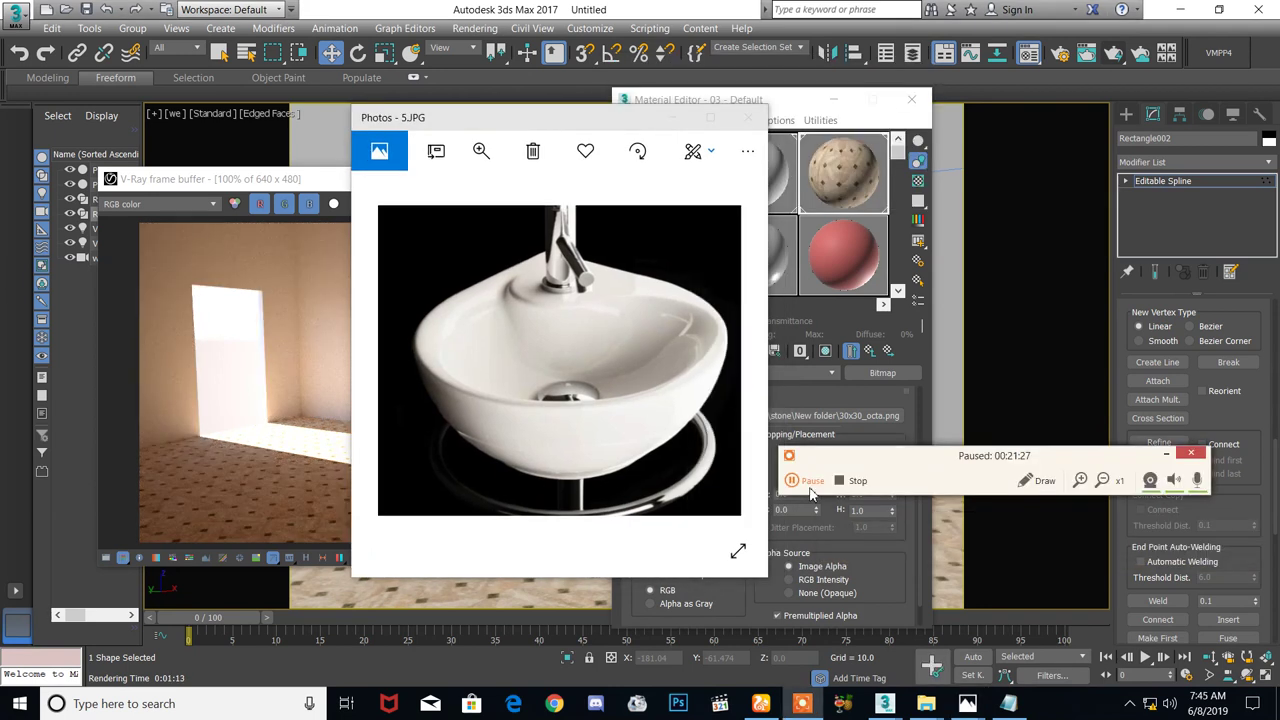
click(810, 486)
click(676, 117)
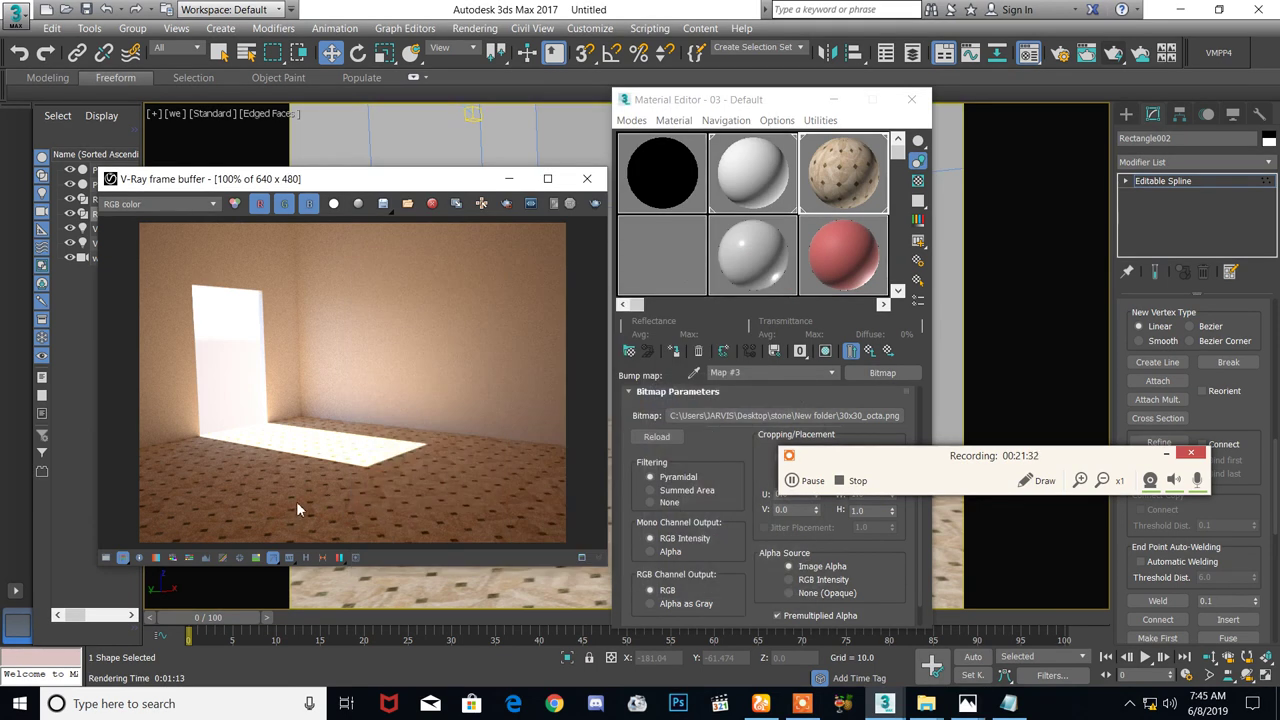
Examine the tiled floor up close and as a whole in the finished render, and close the V-Ray frame buffer
scroll(354, 469, up, 3)
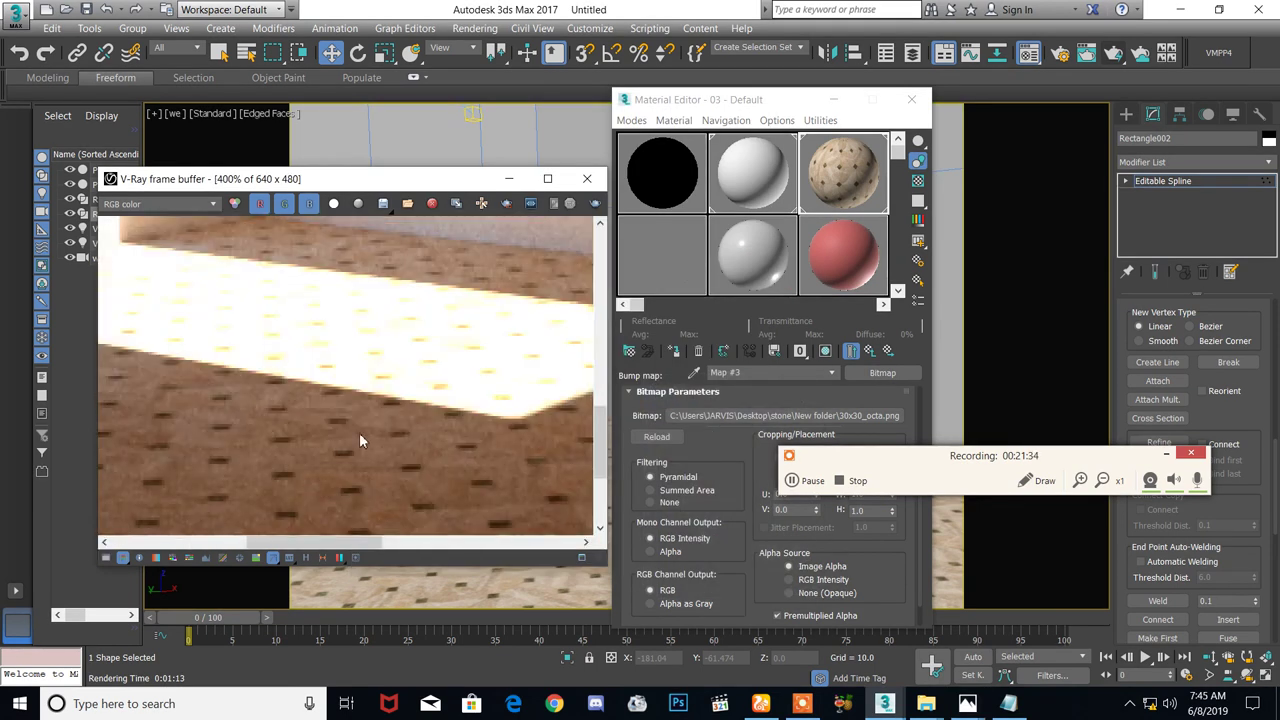
scroll(436, 448, down, 3)
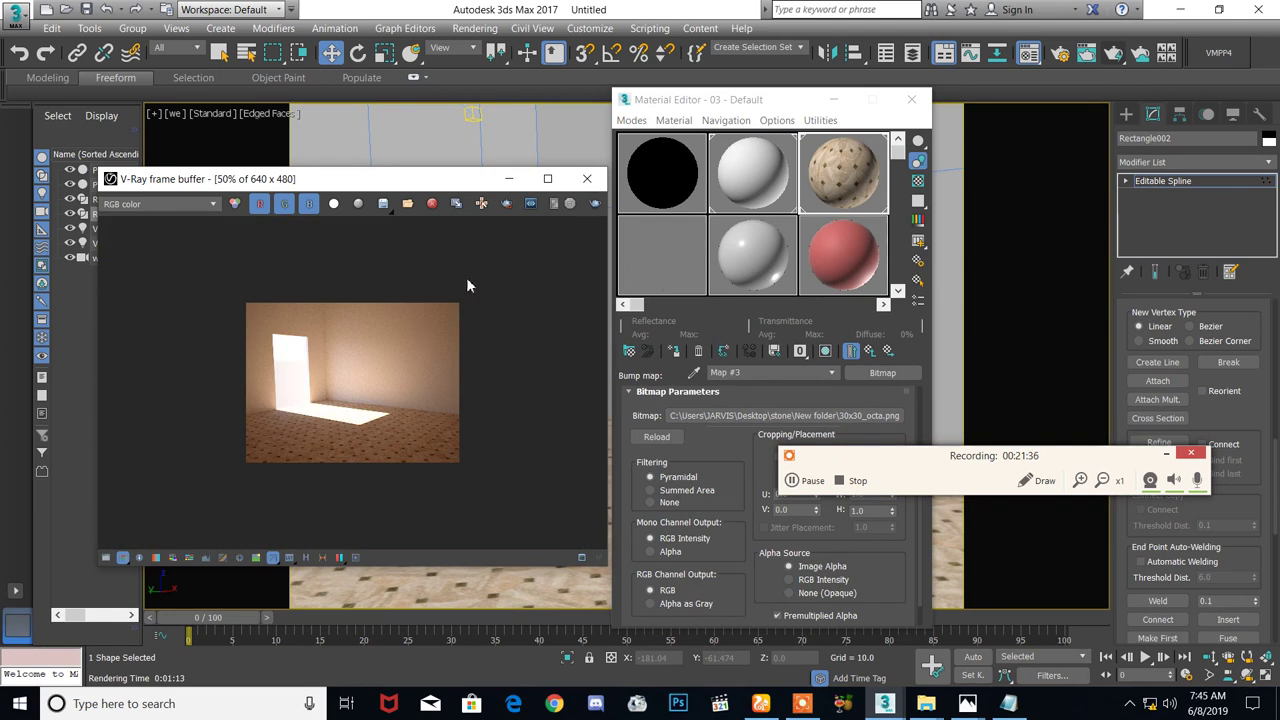
drag(857, 463, 777, 461)
click(588, 179)
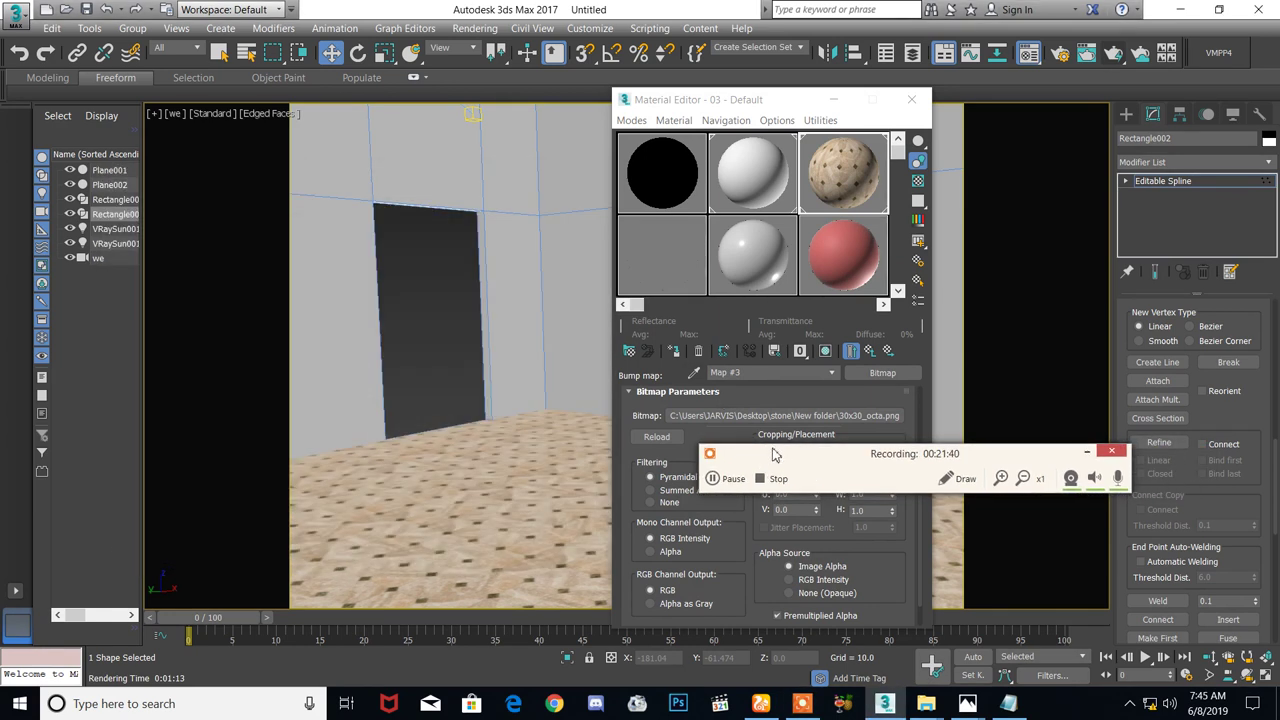
View the washbasin image 5 in the photo viewer again, and close both the viewer and the Material Editor
click(1087, 452)
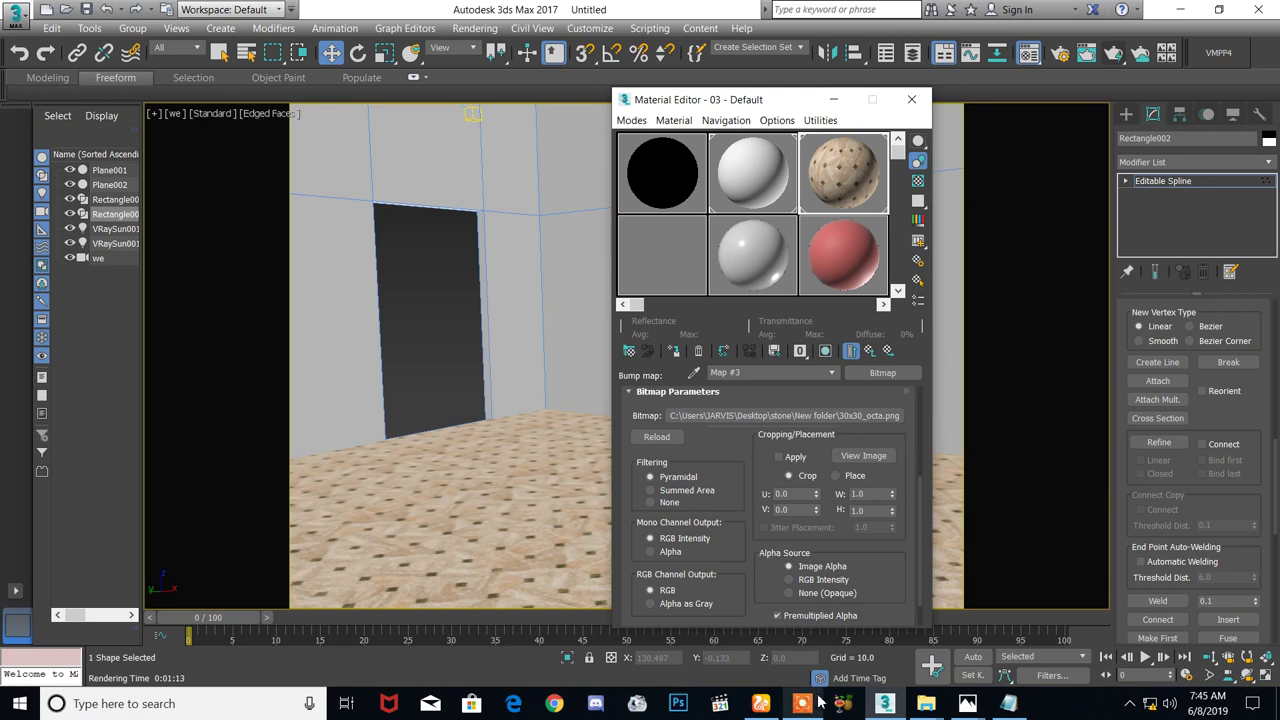
click(966, 703)
click(1144, 627)
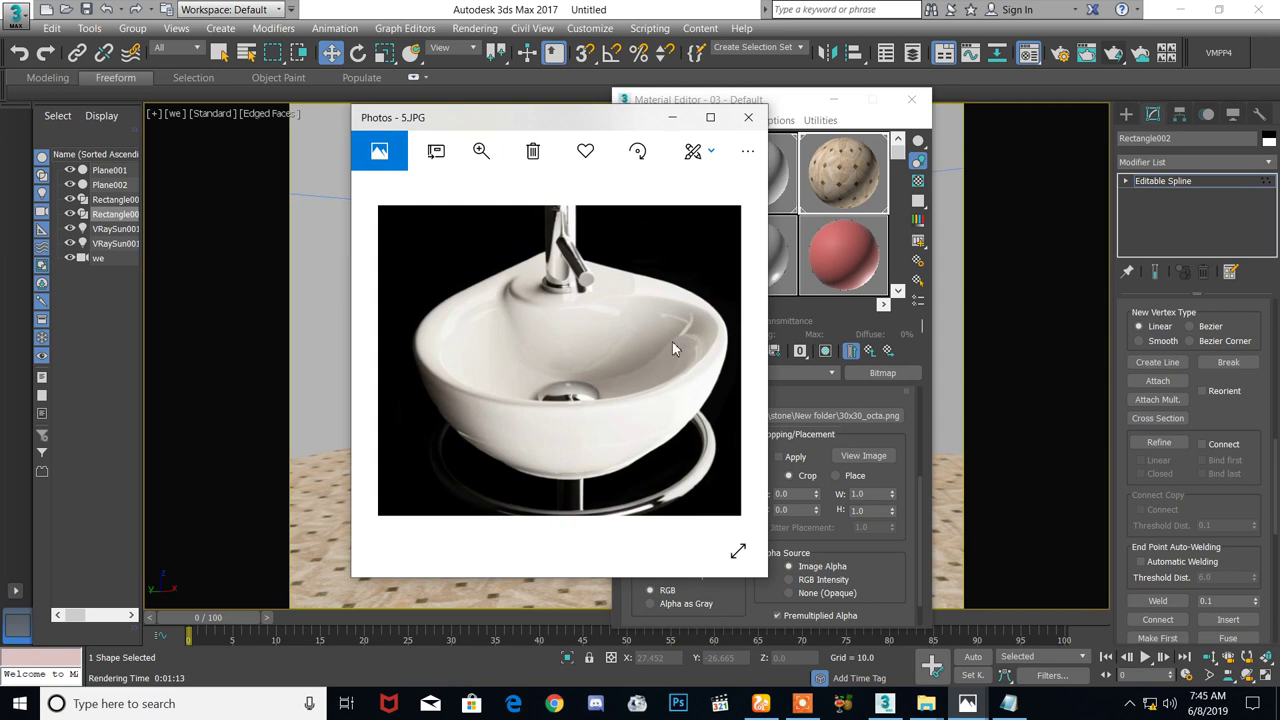
click(749, 120)
click(912, 104)
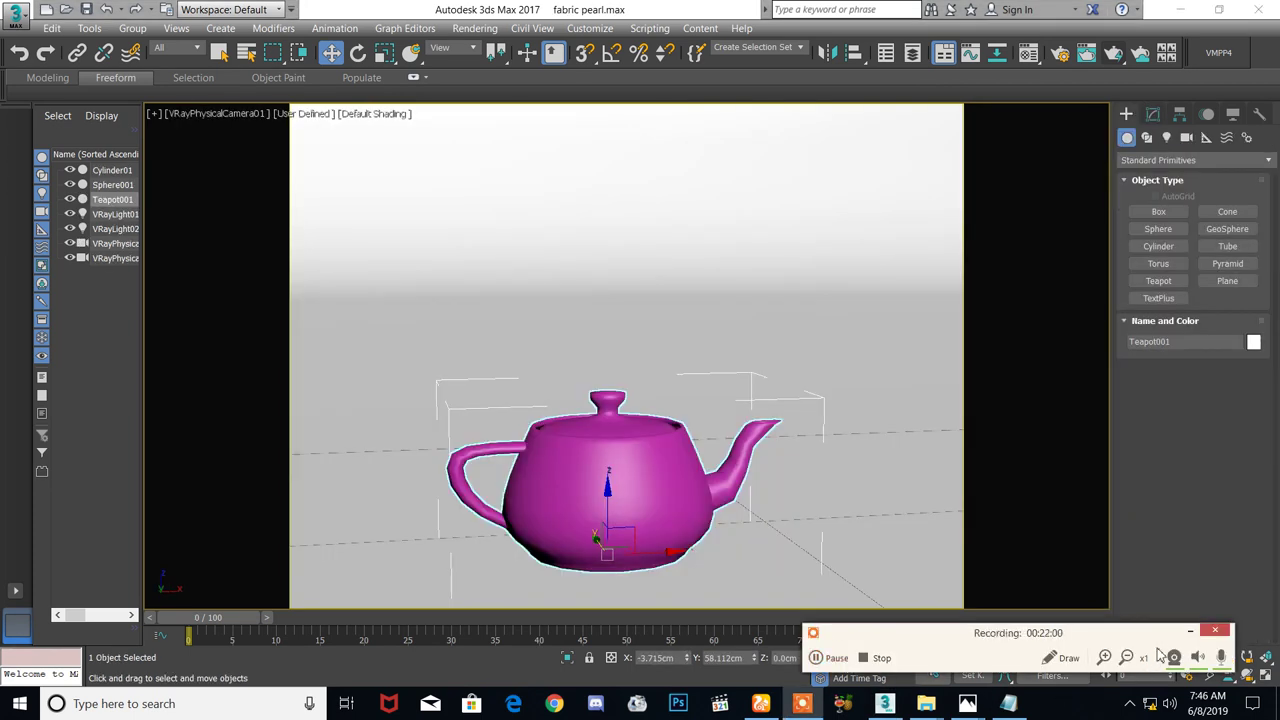
Open image 5 from the stone folder, view the white washbasin reference, minimize the viewer and return to the teapot scene
click(1190, 631)
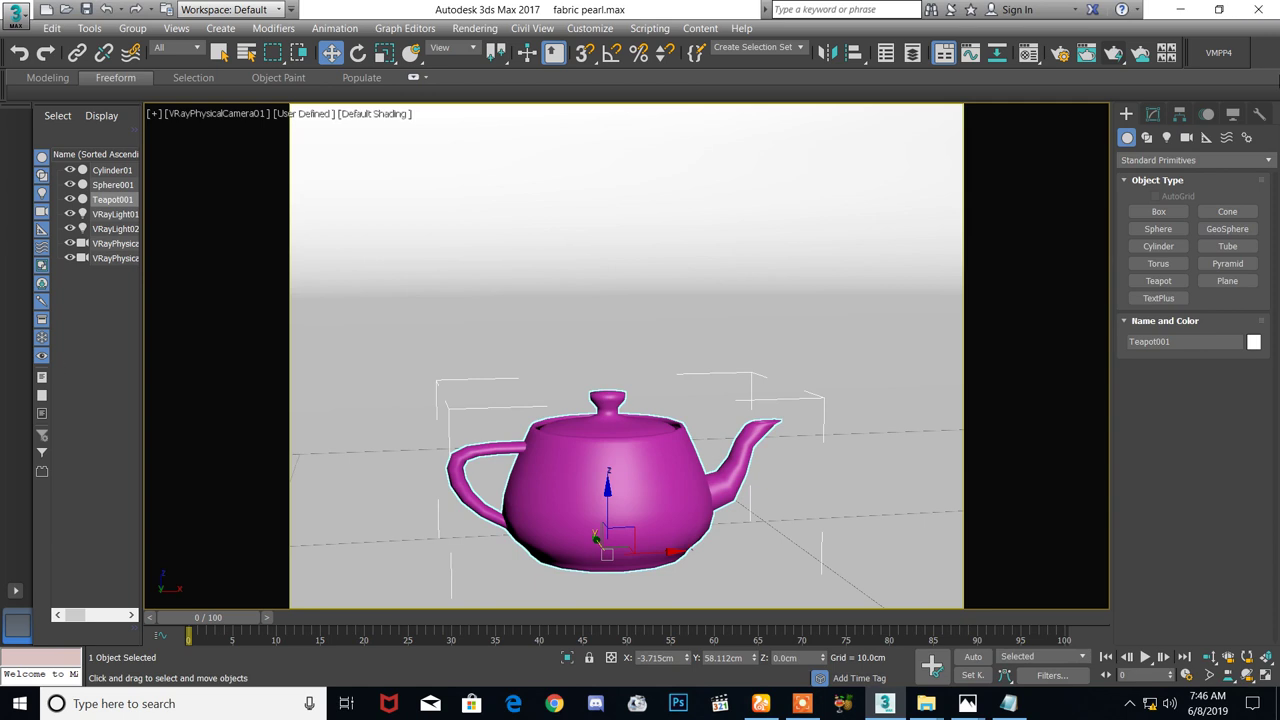
mouse_move(967, 703)
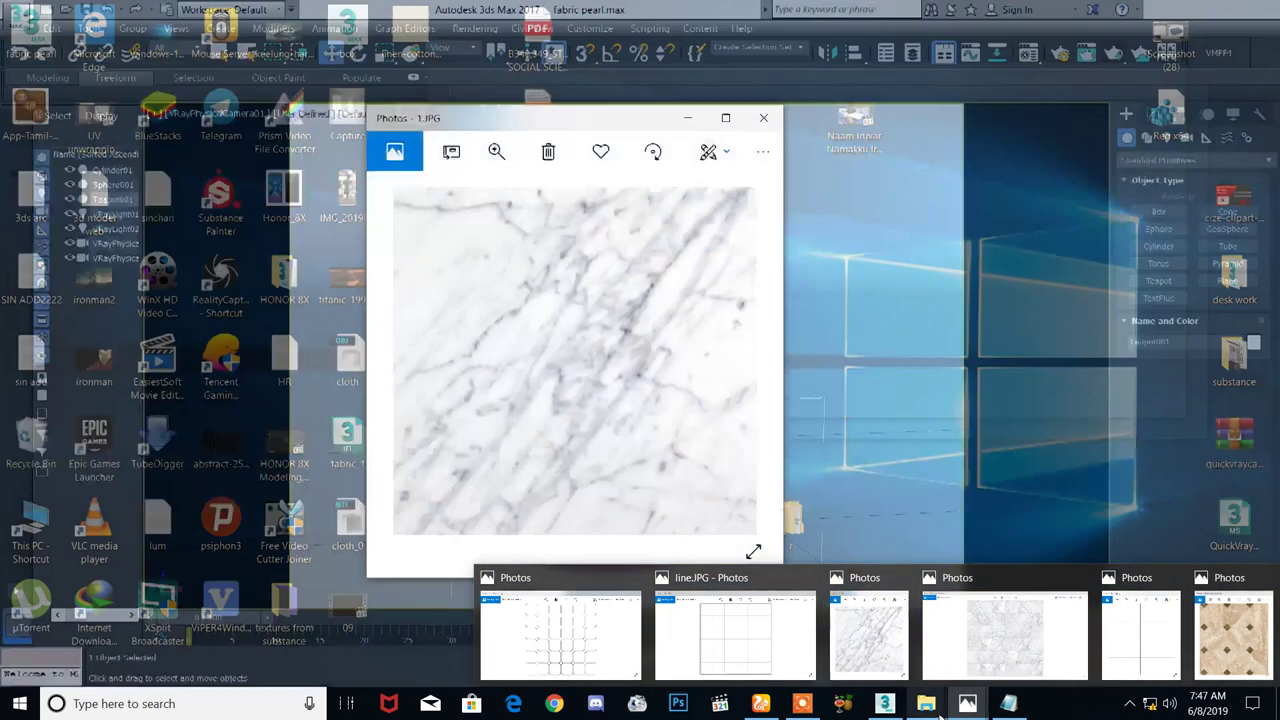
mouse_move(927, 704)
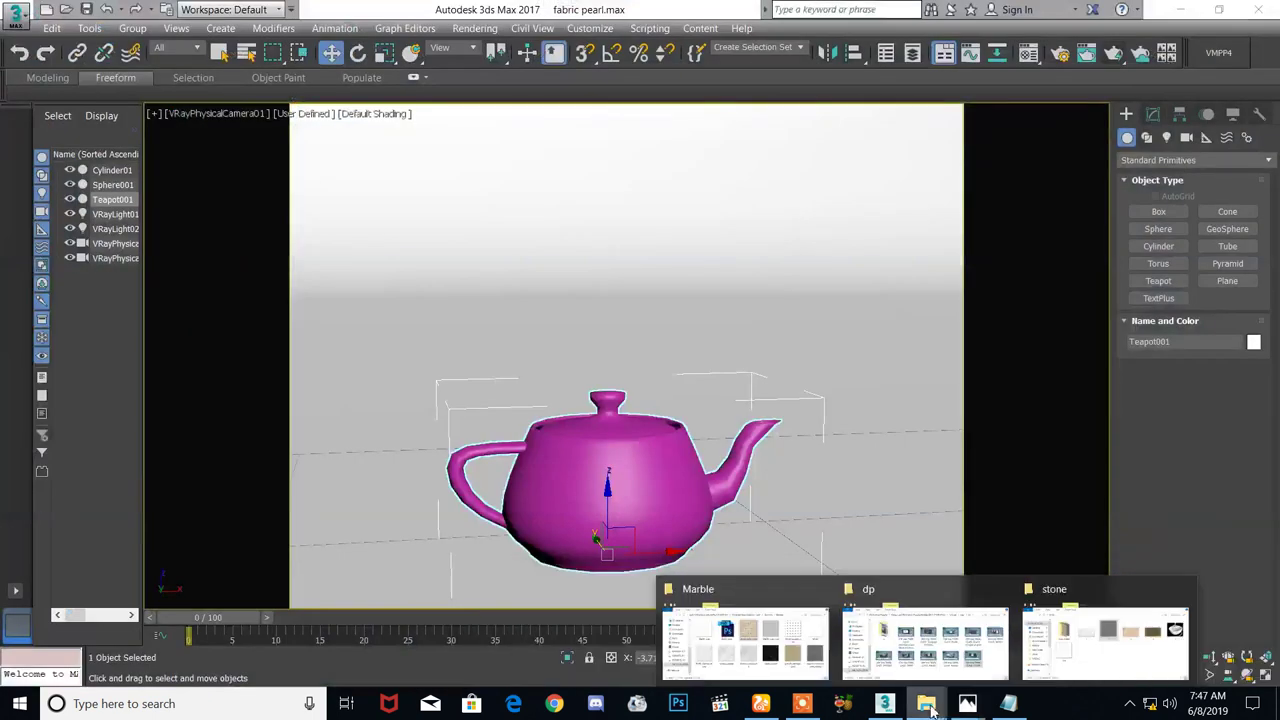
click(1100, 640)
double_click(1138, 210)
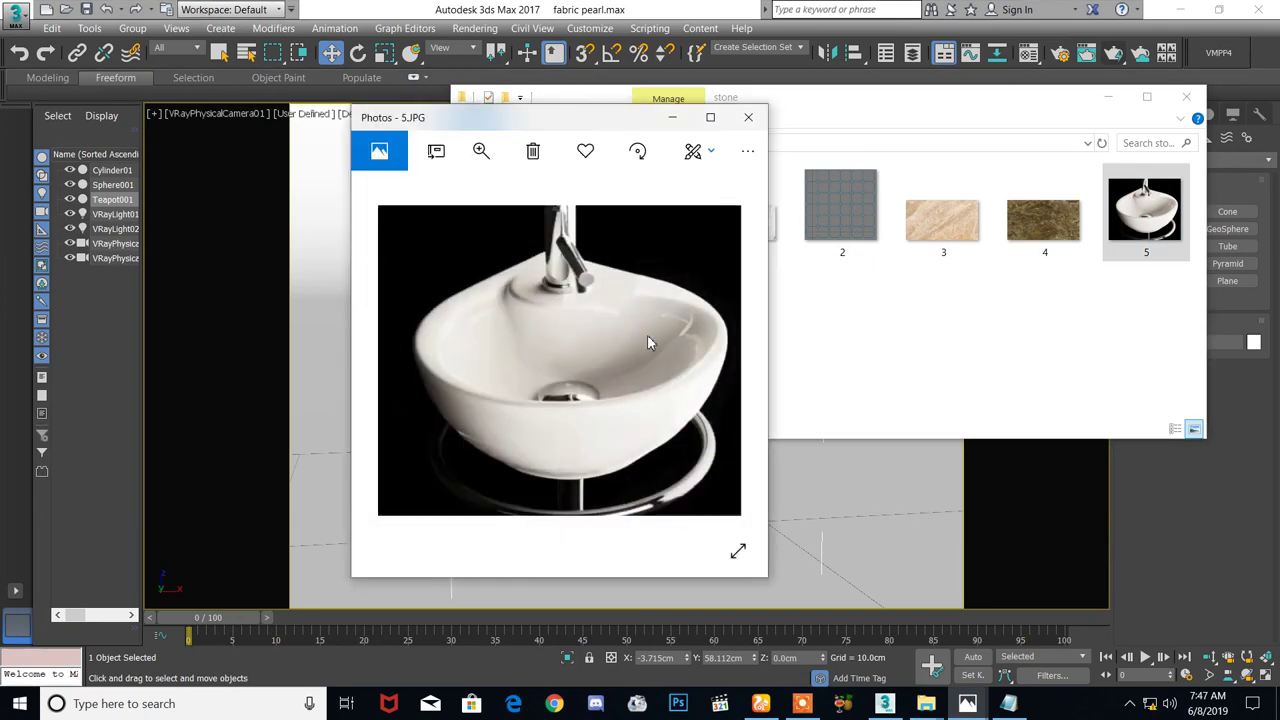
click(670, 126)
click(576, 460)
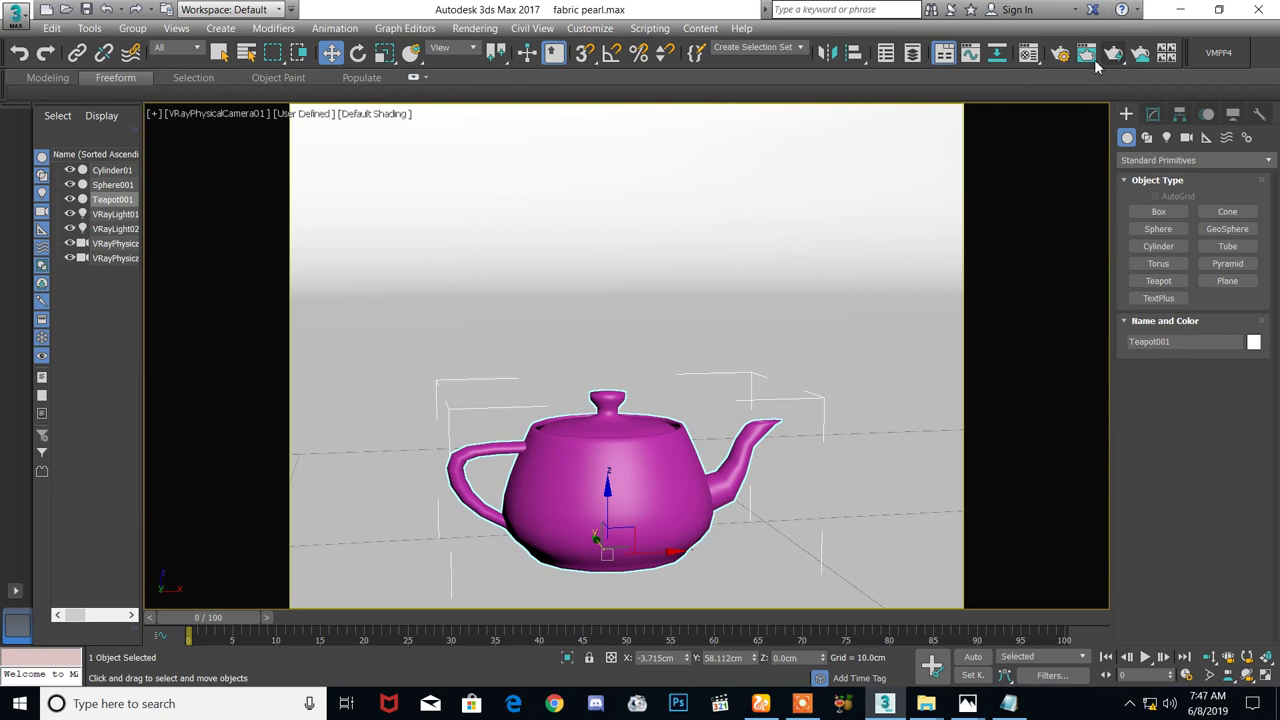
Select the unused material 13 - Default in the Material Editor and change its type to VRayFastSSS2
click(1029, 52)
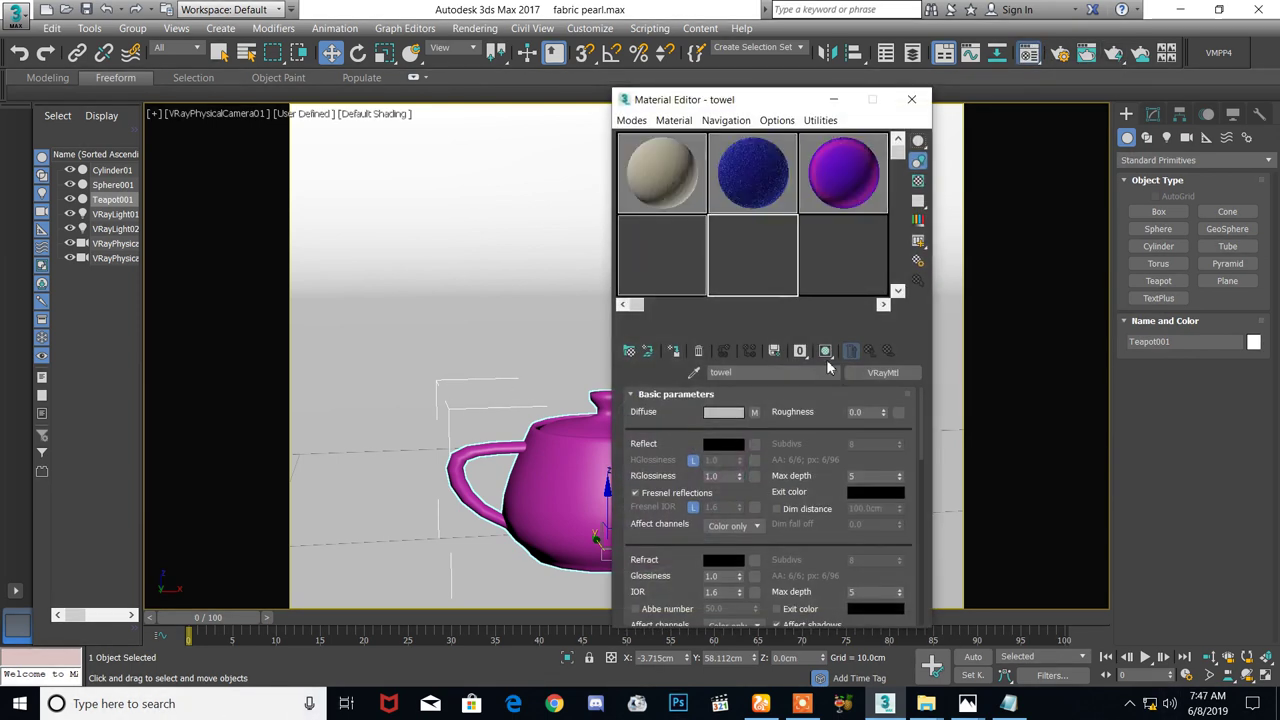
drag(895, 158, 898, 262)
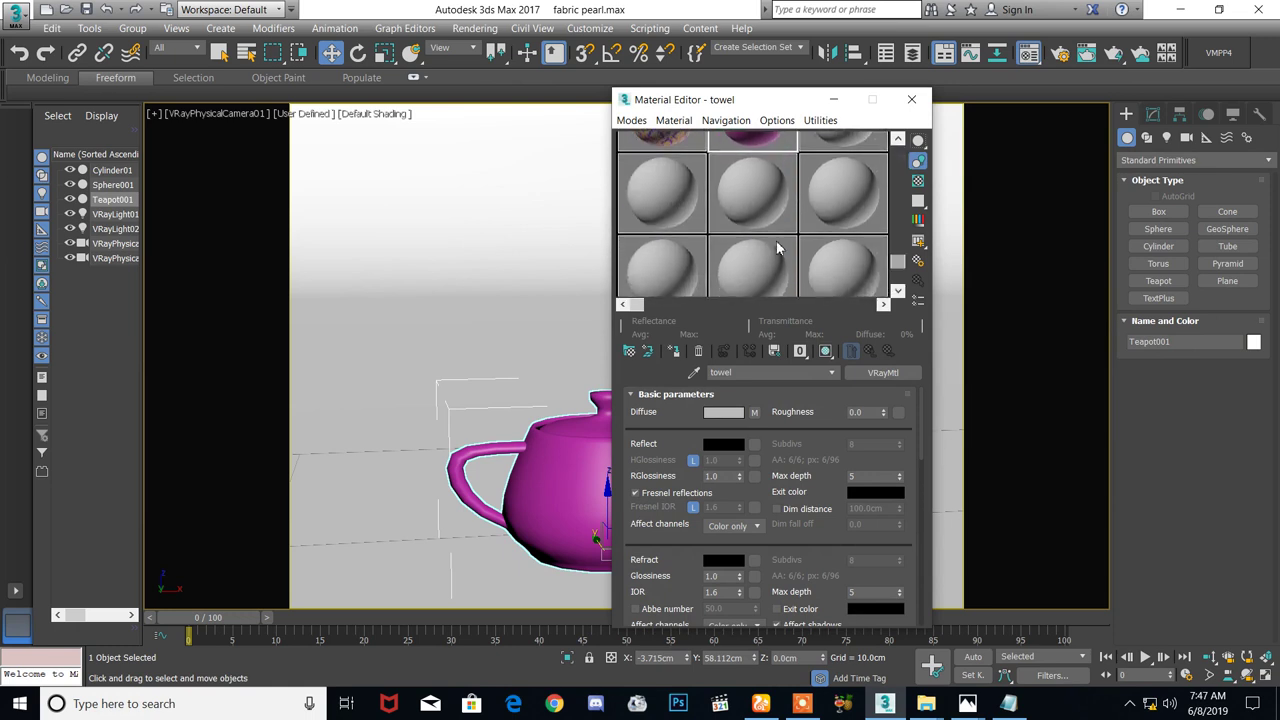
click(647, 210)
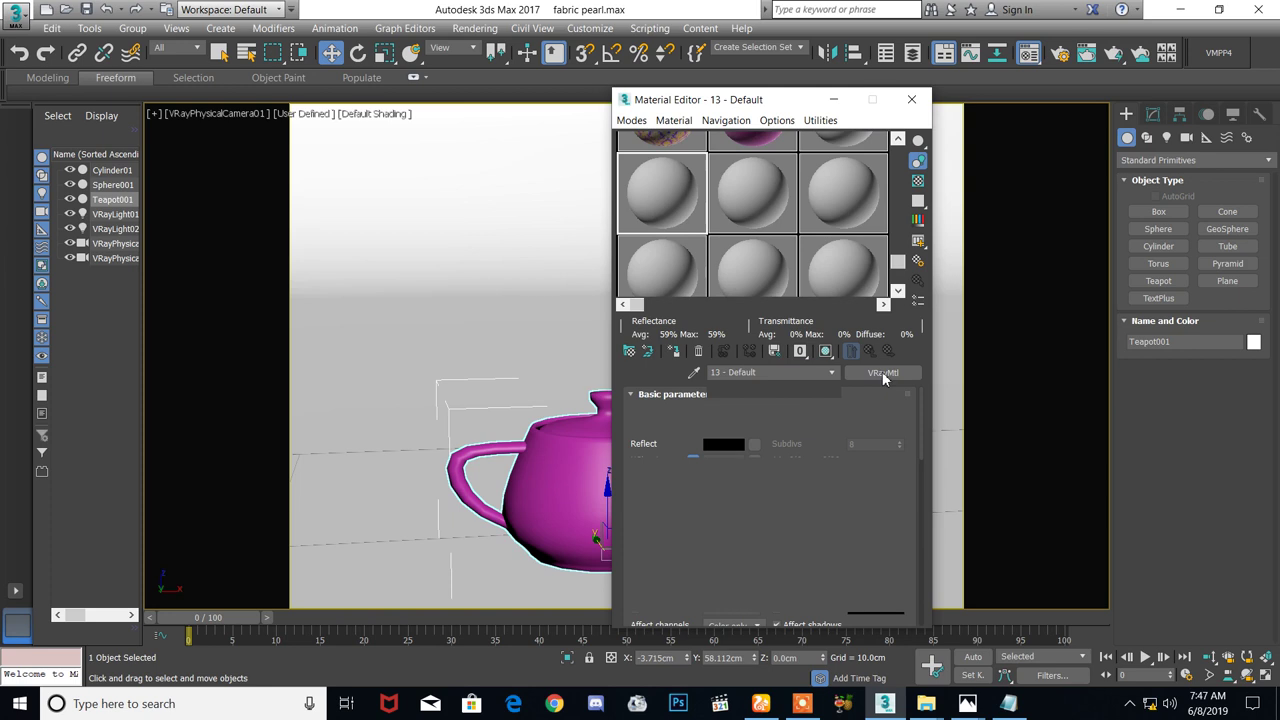
click(883, 374)
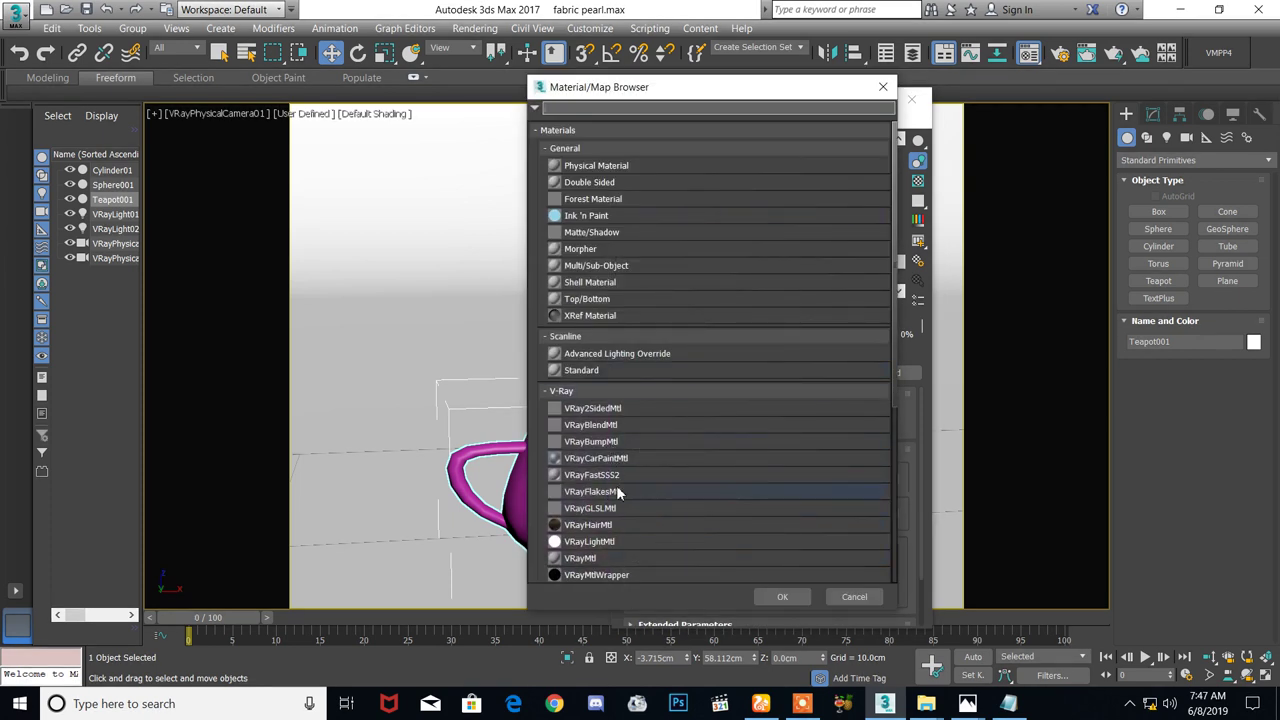
click(606, 479)
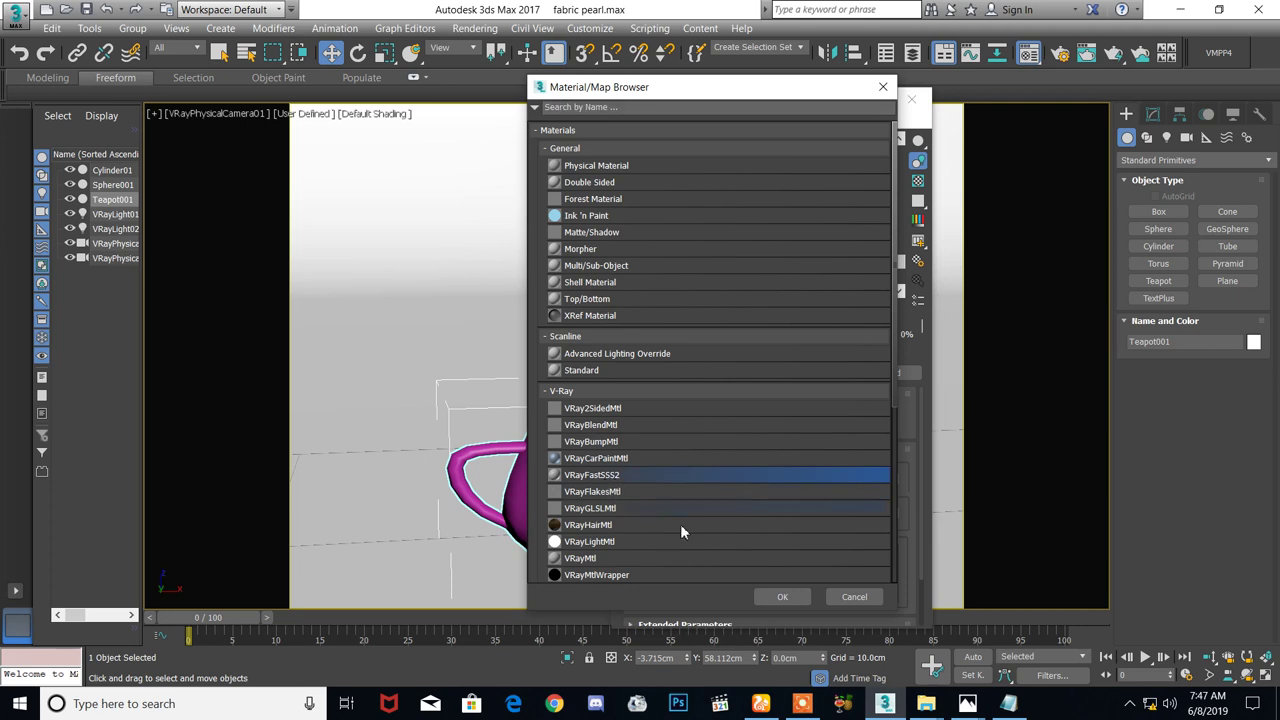
click(780, 597)
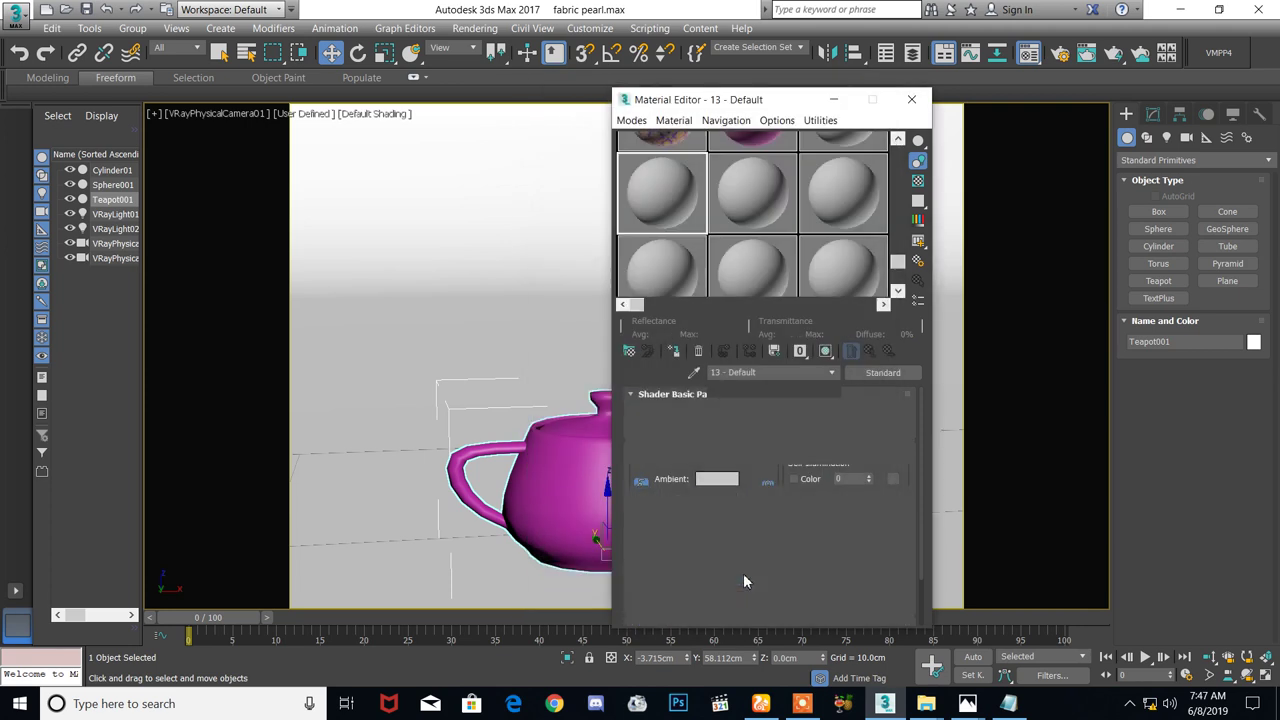
Set the VRayFastSSS2 material's preset to Marble (white) and assign the material to the teapot
click(841, 418)
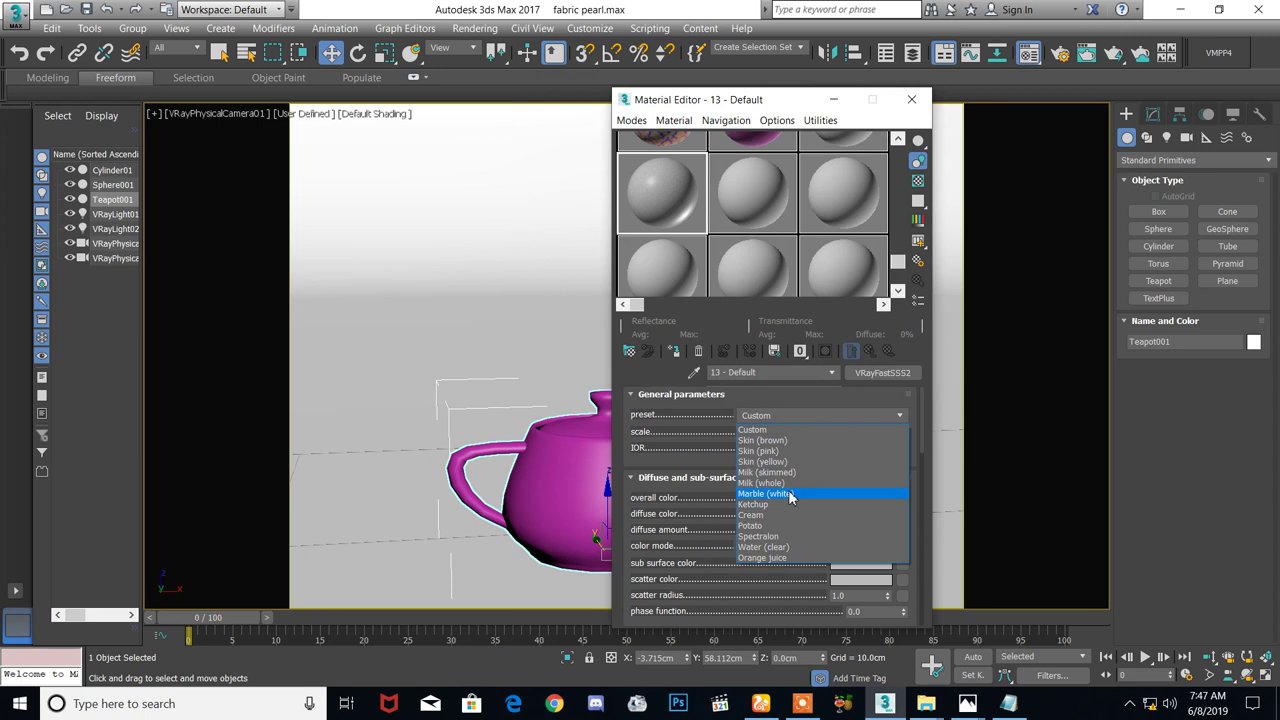
click(789, 494)
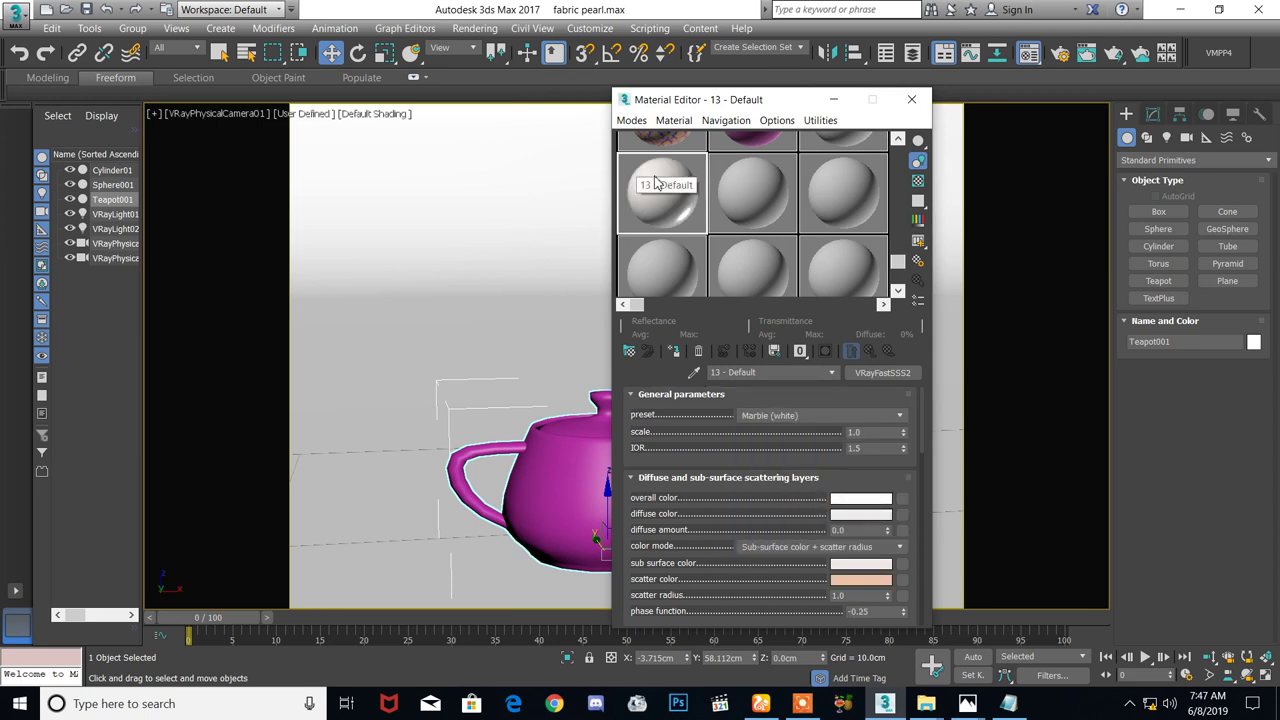
drag(566, 485, 570, 481)
Render the teapot with the white marble material, inspect it up close, stop the render and close the frame buffer
click(1112, 53)
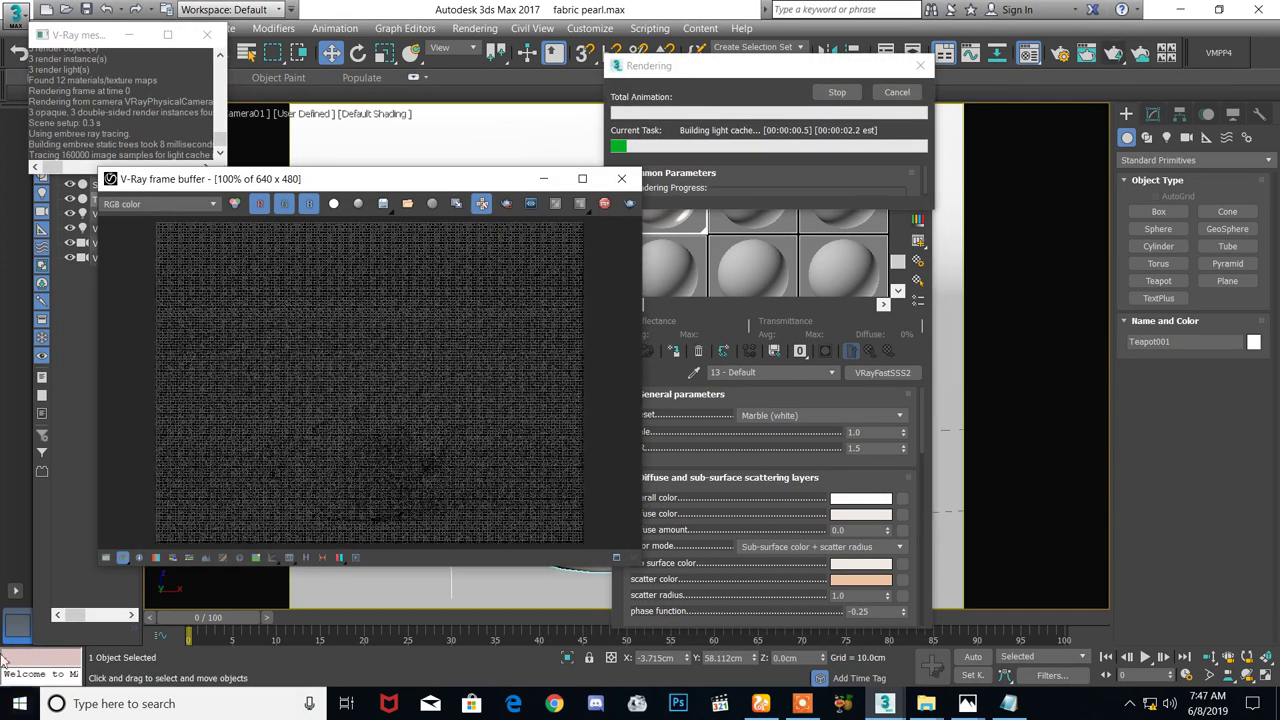
scroll(320, 415, down, 2)
scroll(340, 410, up, 1)
scroll(355, 405, down, 1)
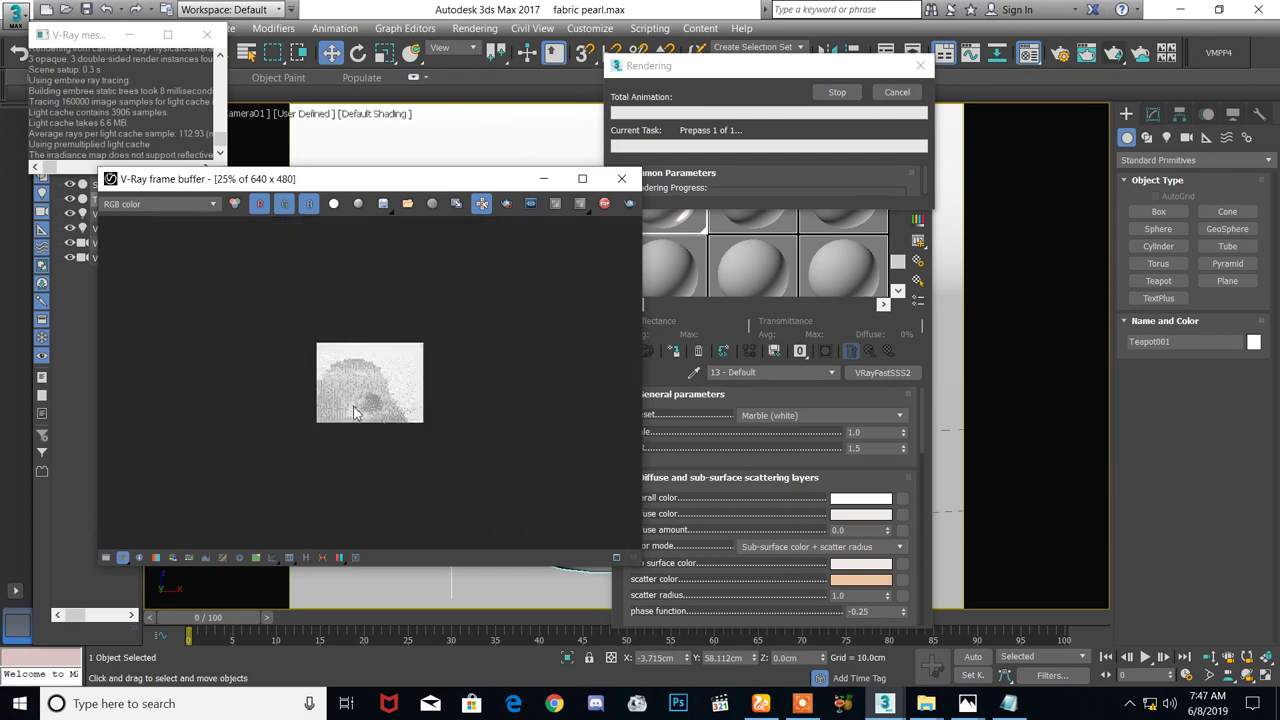
scroll(355, 405, up, 2)
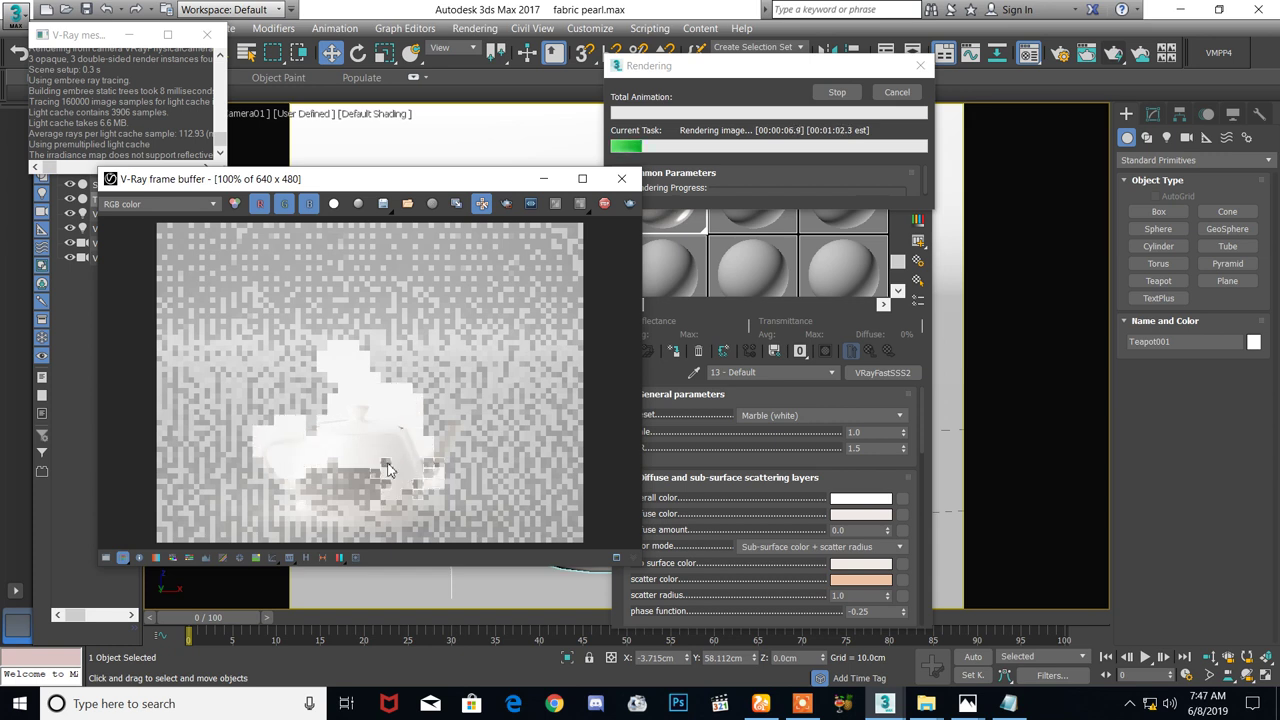
scroll(390, 430, up, 1)
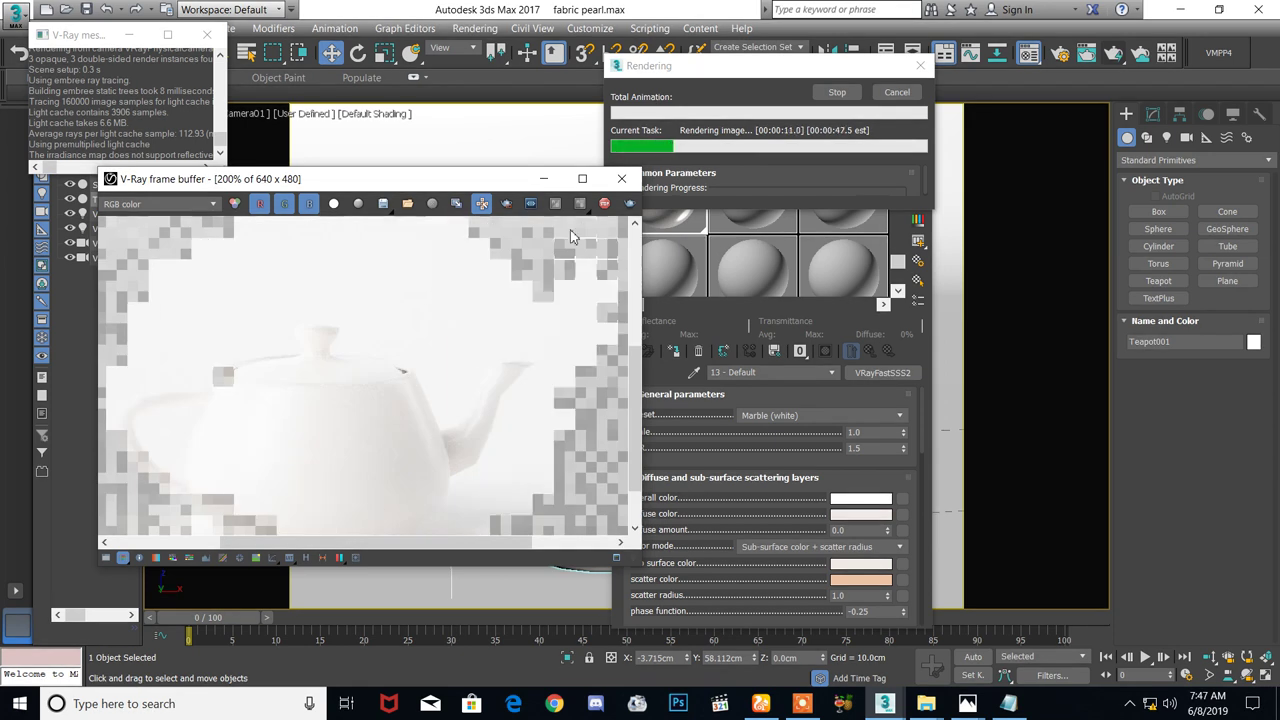
click(604, 204)
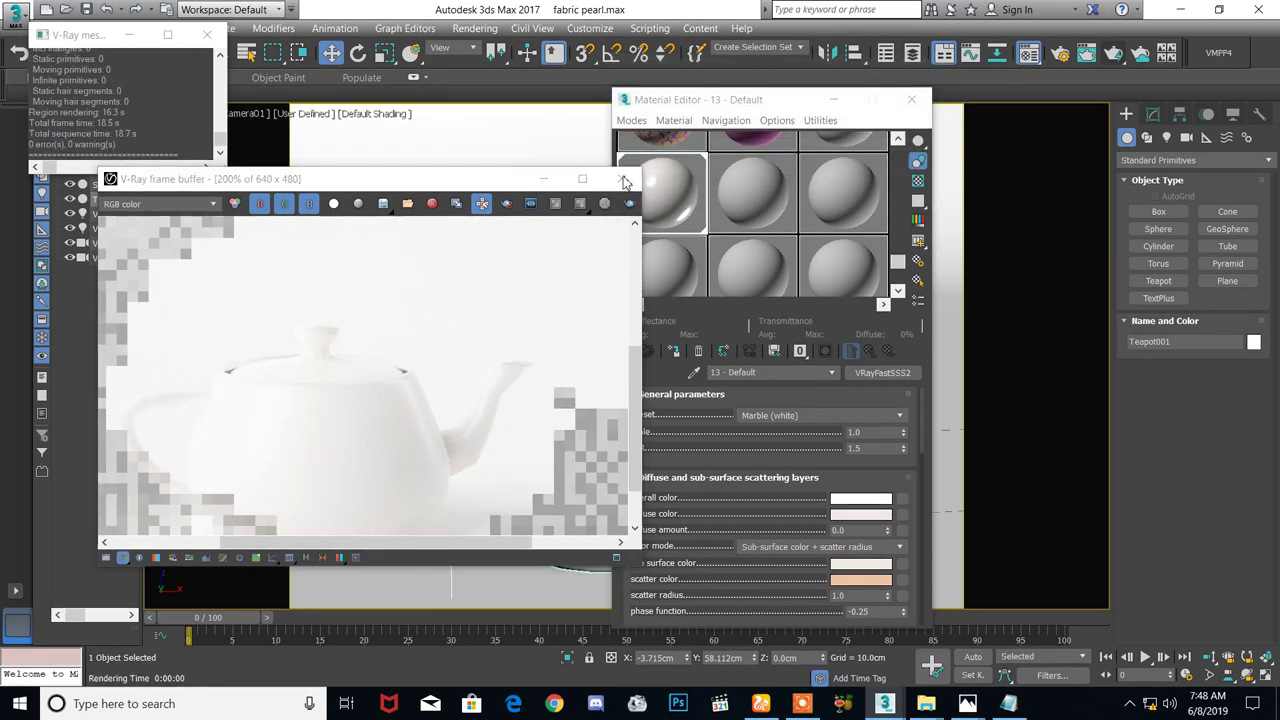
click(621, 180)
Set the marble material's scatter color to a light neutral grey with RGB 217, 217, 217
click(845, 580)
drag(533, 172, 495, 172)
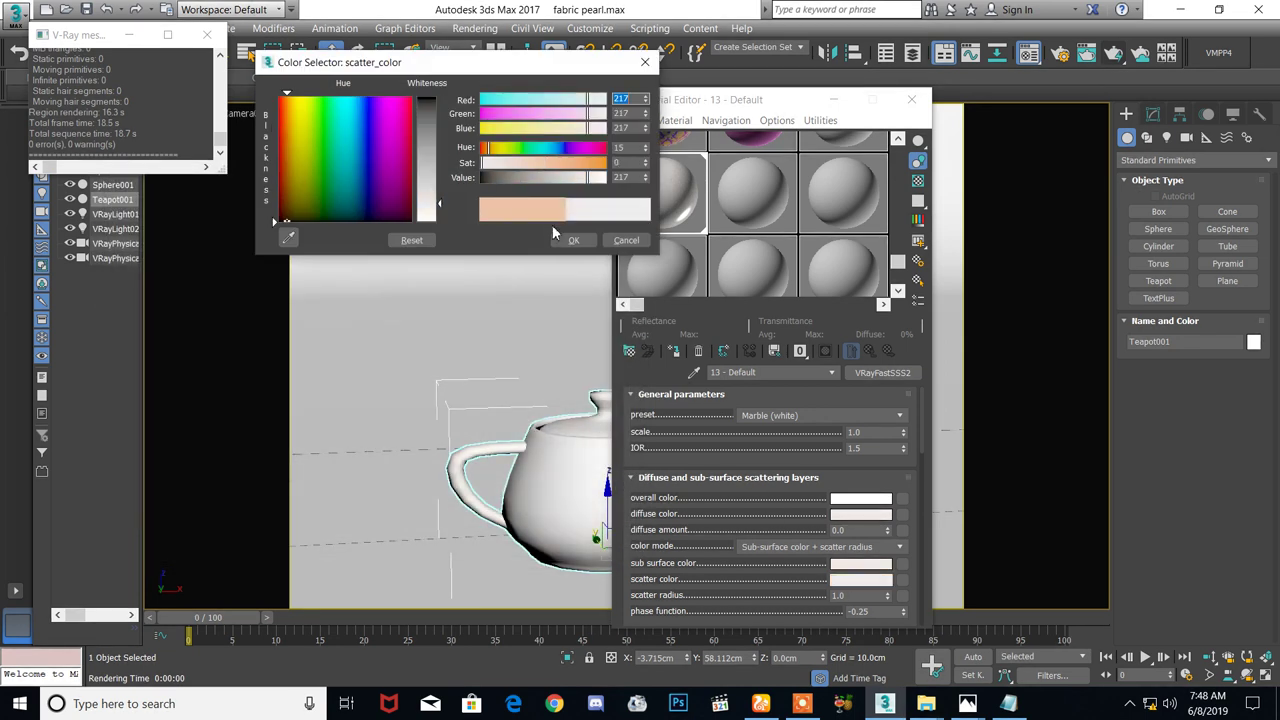
click(573, 240)
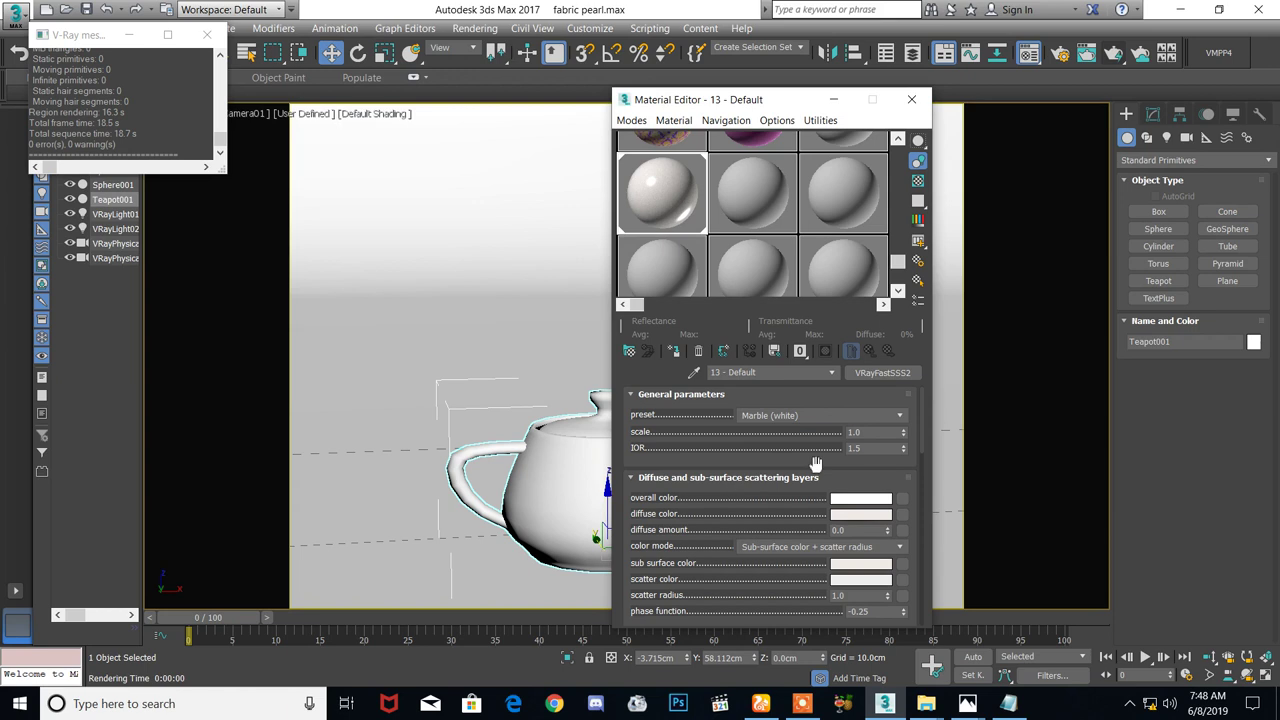
Set the color mode to Scatter coefficient + fog color, scatter radius to 5.0 and diffuse color to RGB 255, 243, 234
click(783, 546)
click(764, 570)
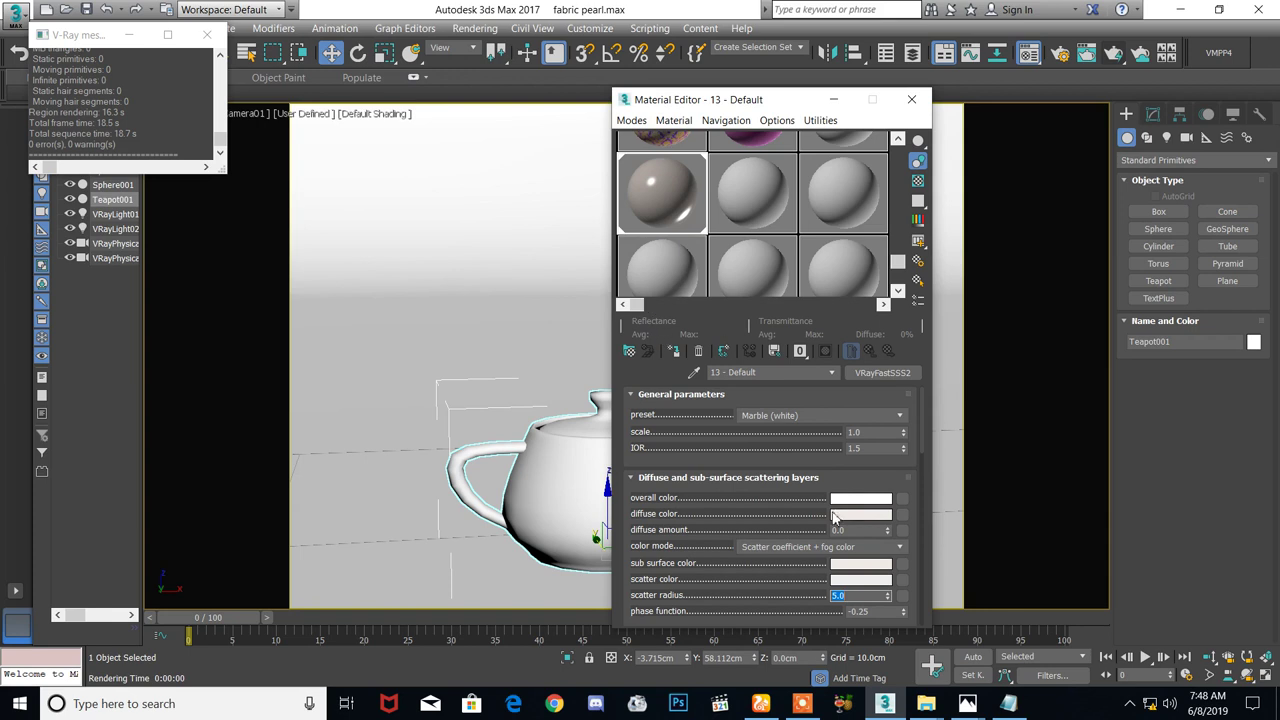
click(852, 515)
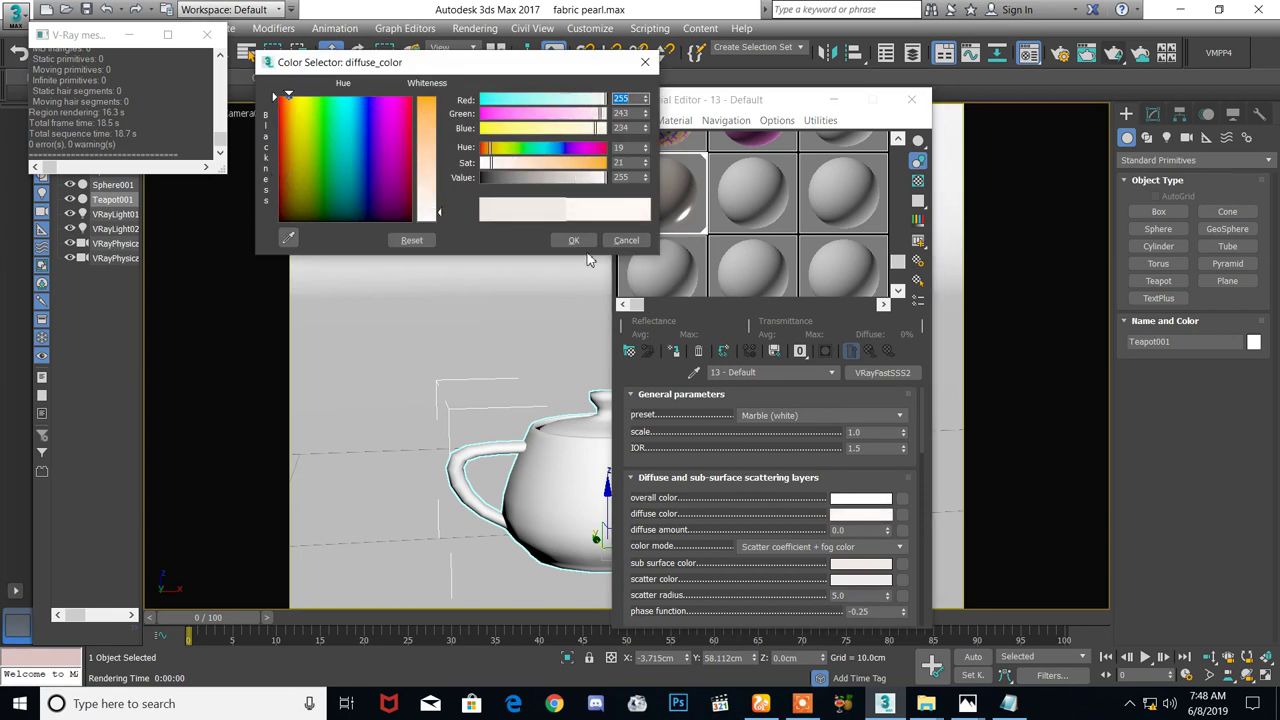
click(585, 242)
Apply the adjusted marble material to the teapot, render it, stop the render and close the frame buffer
drag(652, 235, 573, 472)
click(1112, 54)
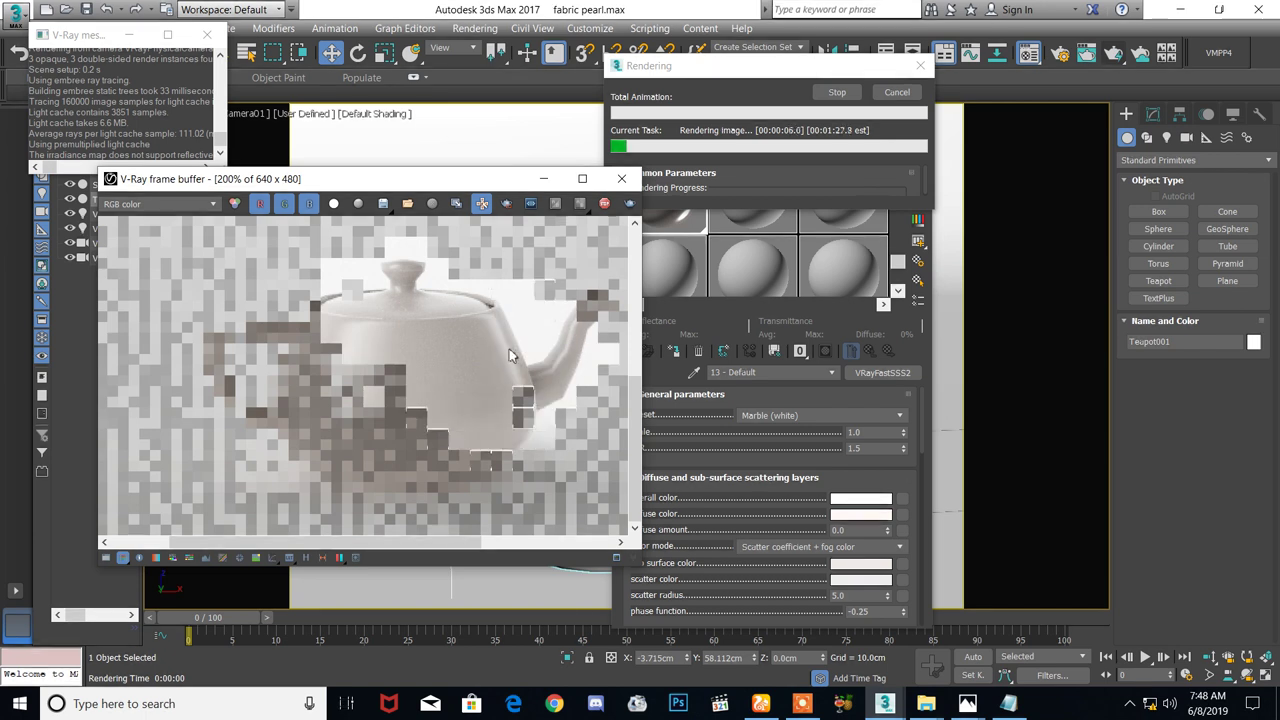
click(609, 200)
click(622, 178)
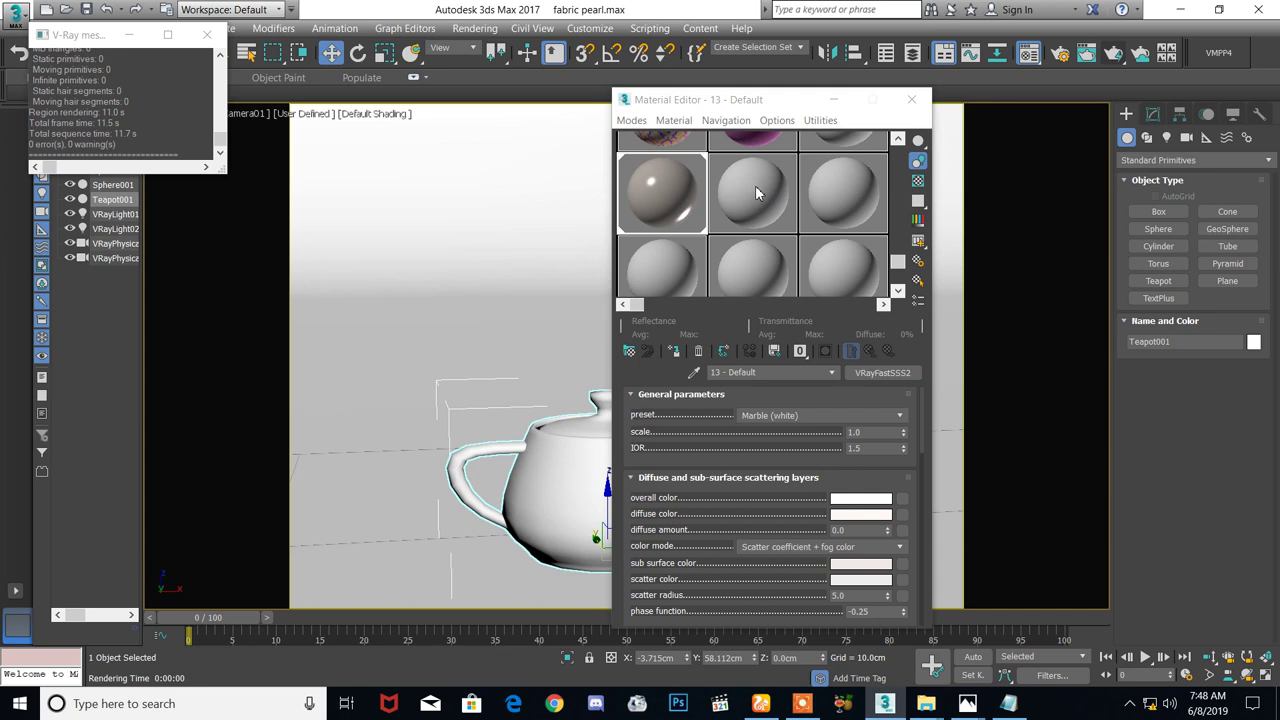
Select the unused material 14 - Default and change its type to VRayMtl
click(755, 188)
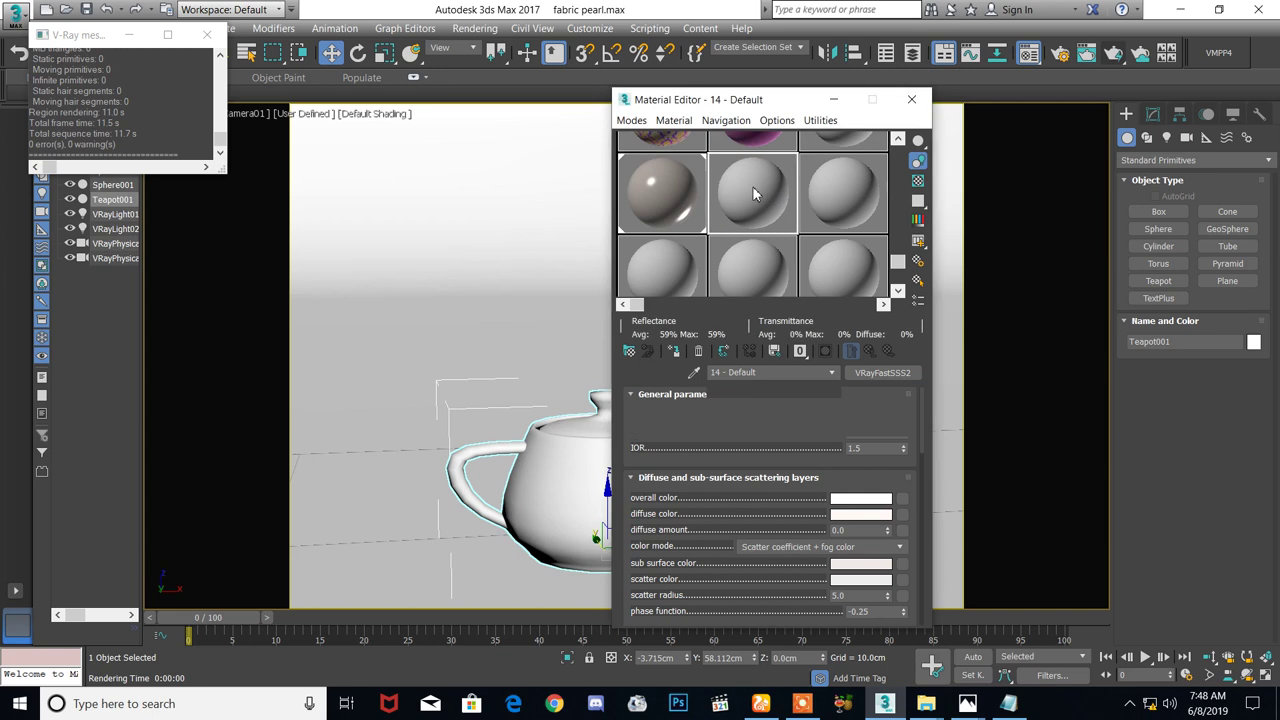
click(869, 374)
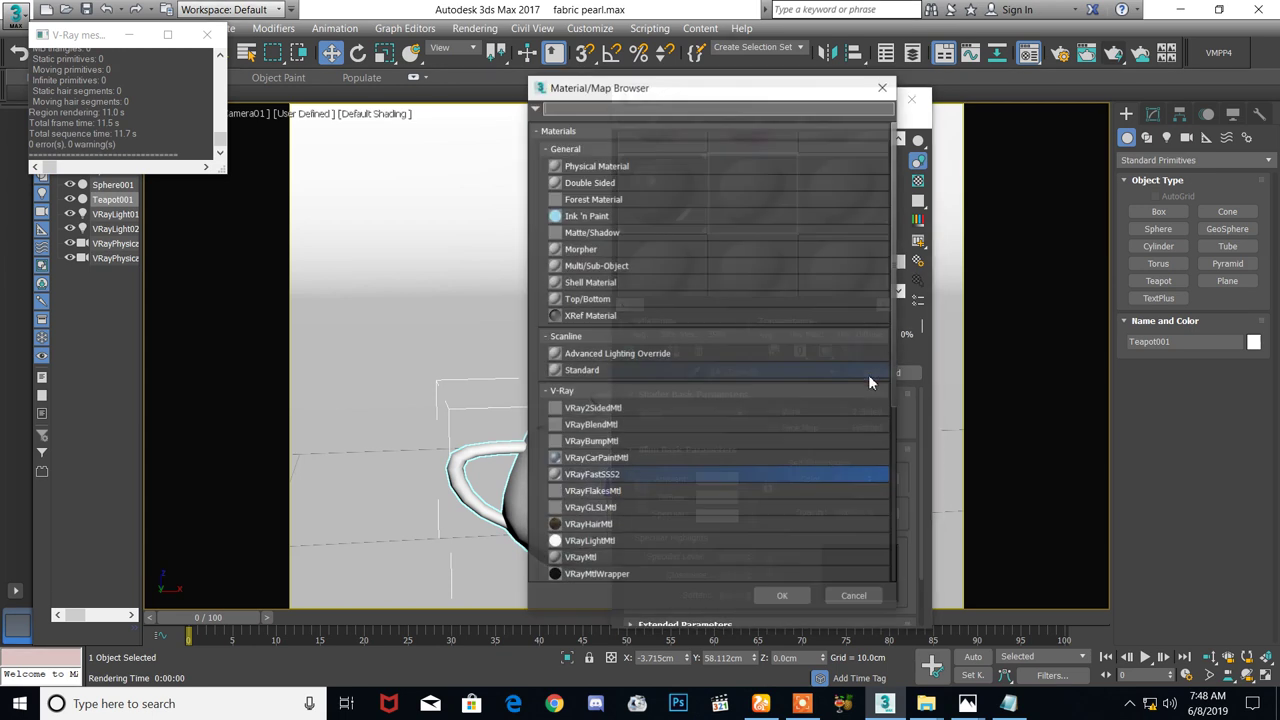
double_click(598, 557)
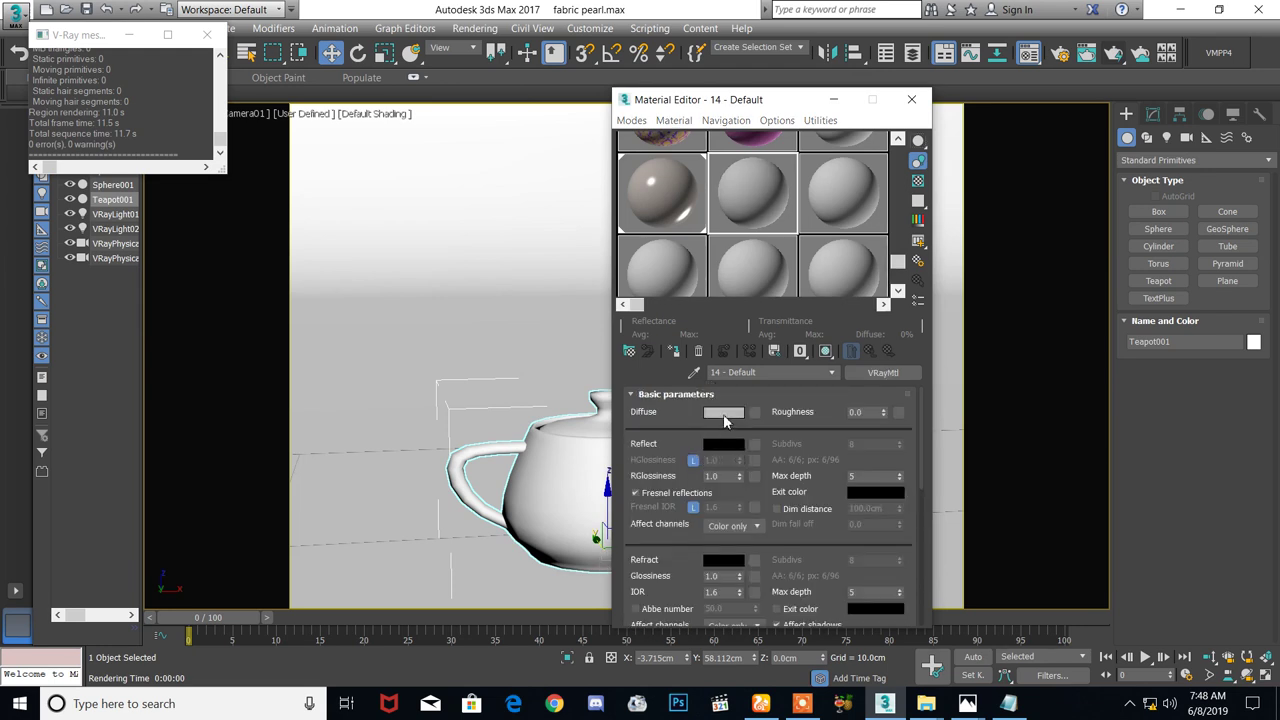
Set the VRayMtl's diffuse color to pure white, its reflection glossiness to 0.95 and its refraction IOR to 20
click(724, 416)
drag(563, 180, 634, 188)
click(582, 243)
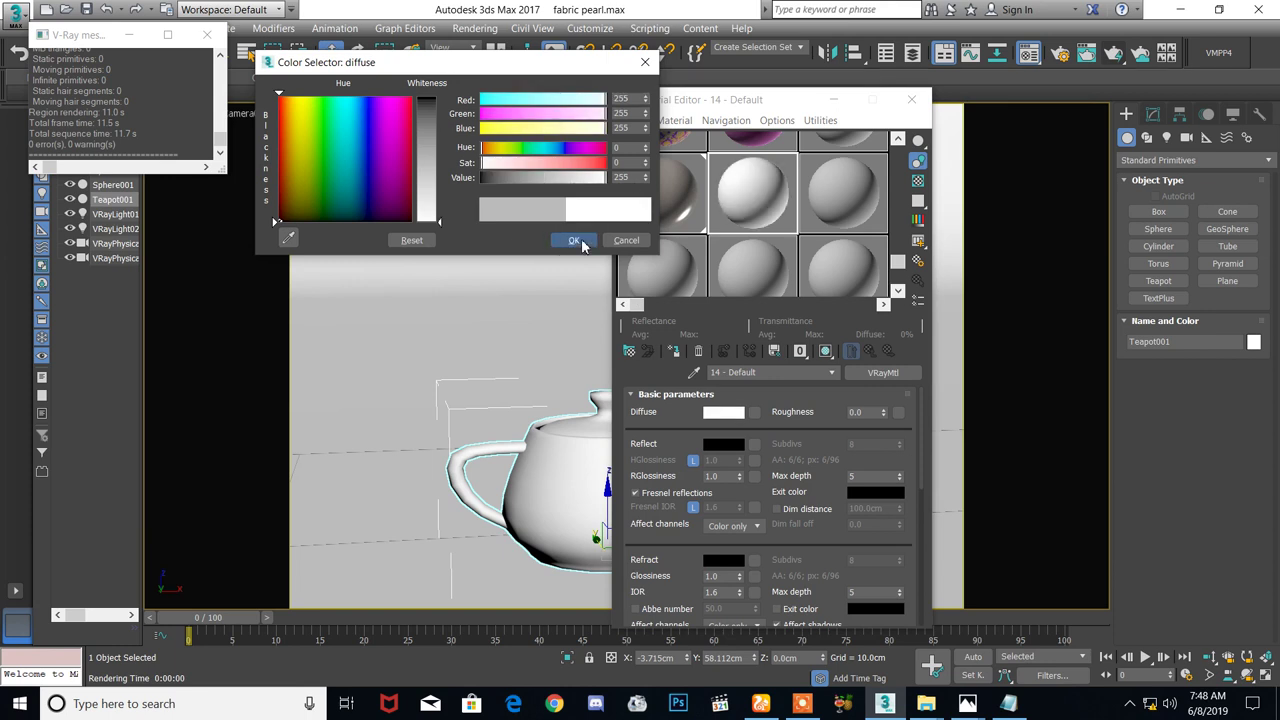
click(574, 241)
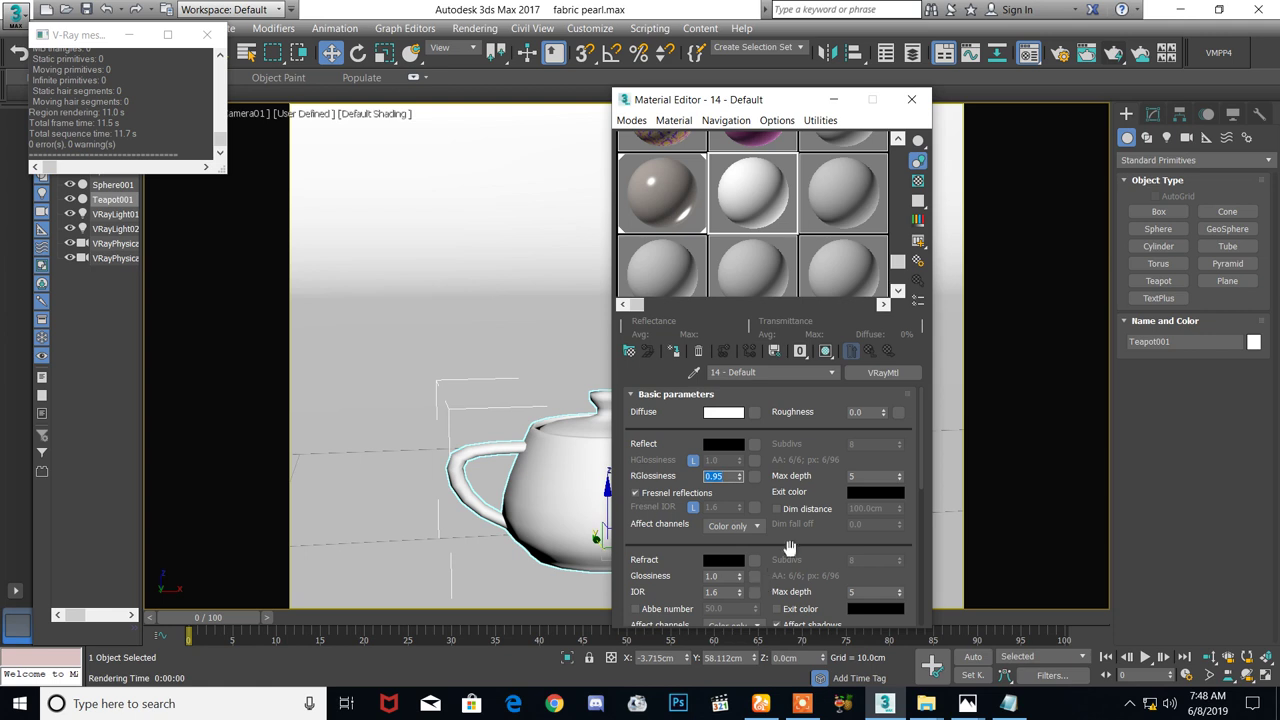
mouse_move(920, 461)
mouse_down()
mouse_move(925, 537)
mouse_move(922, 460)
mouse_up()
scroll(719, 575, down, 1)
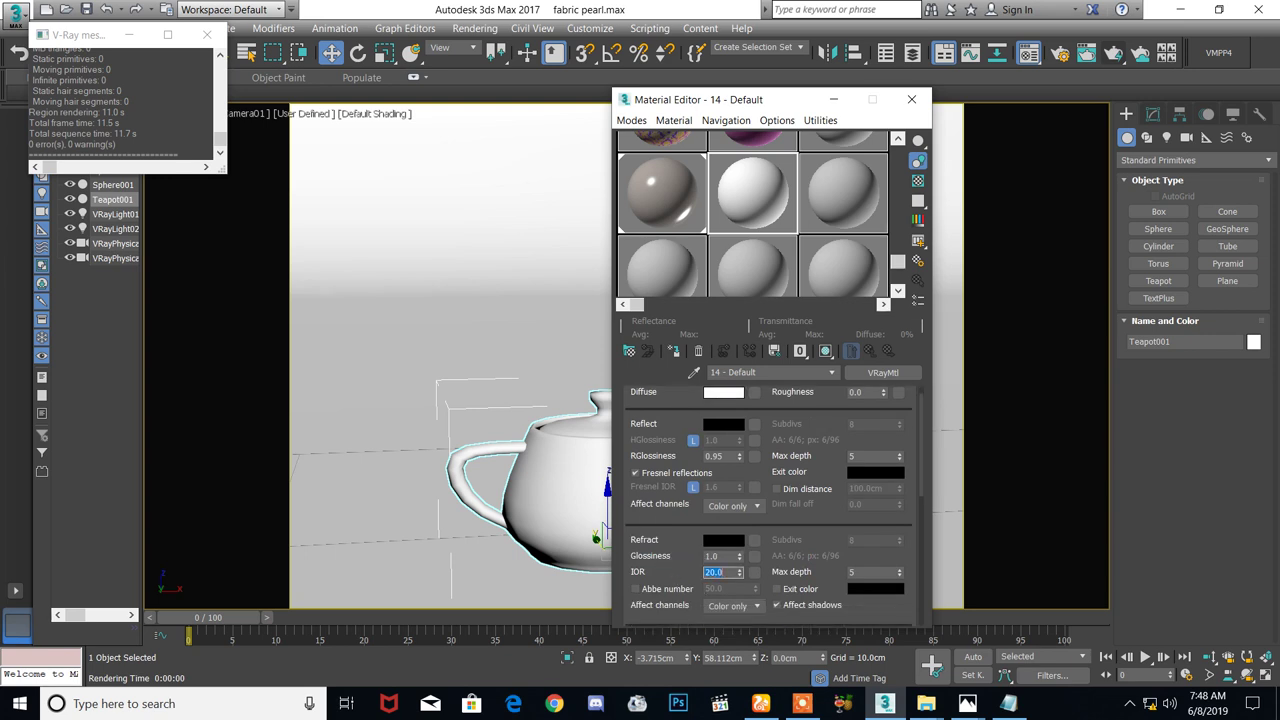
scroll(722, 541, up, 1)
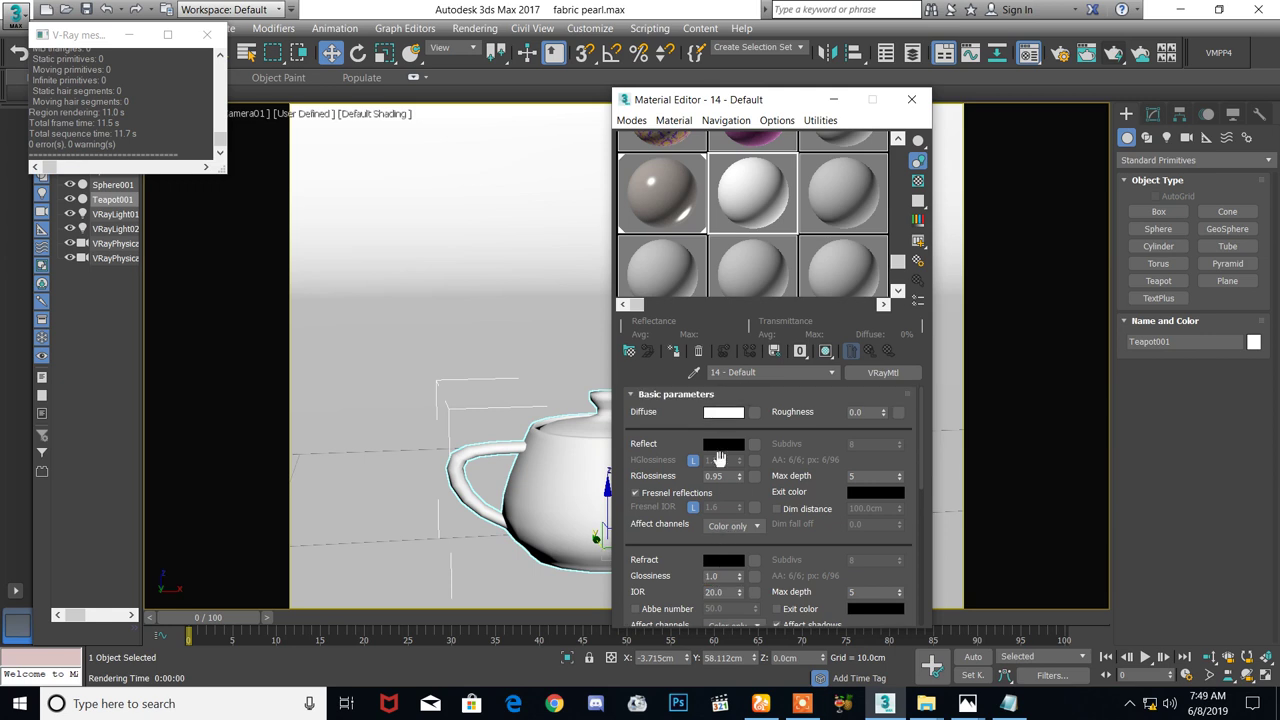
Set the reflection color to a grey of value 174 and assign the material to the teapot
click(724, 445)
click(566, 179)
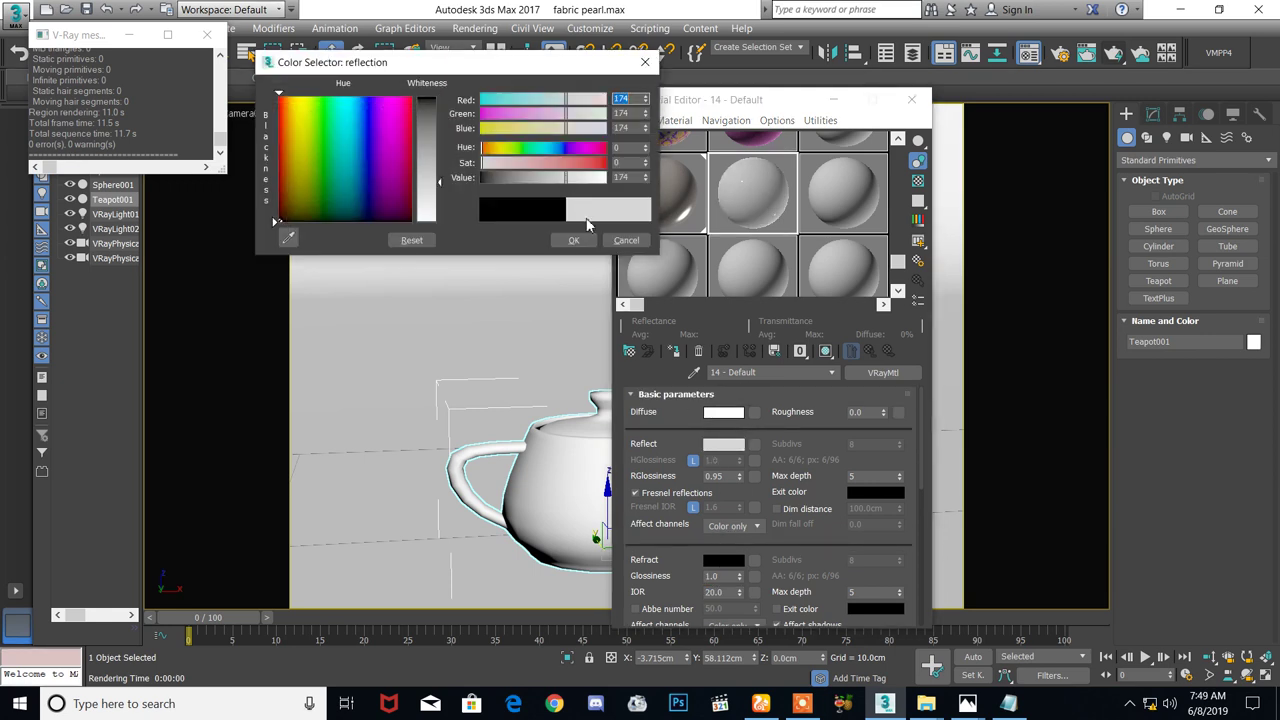
click(580, 241)
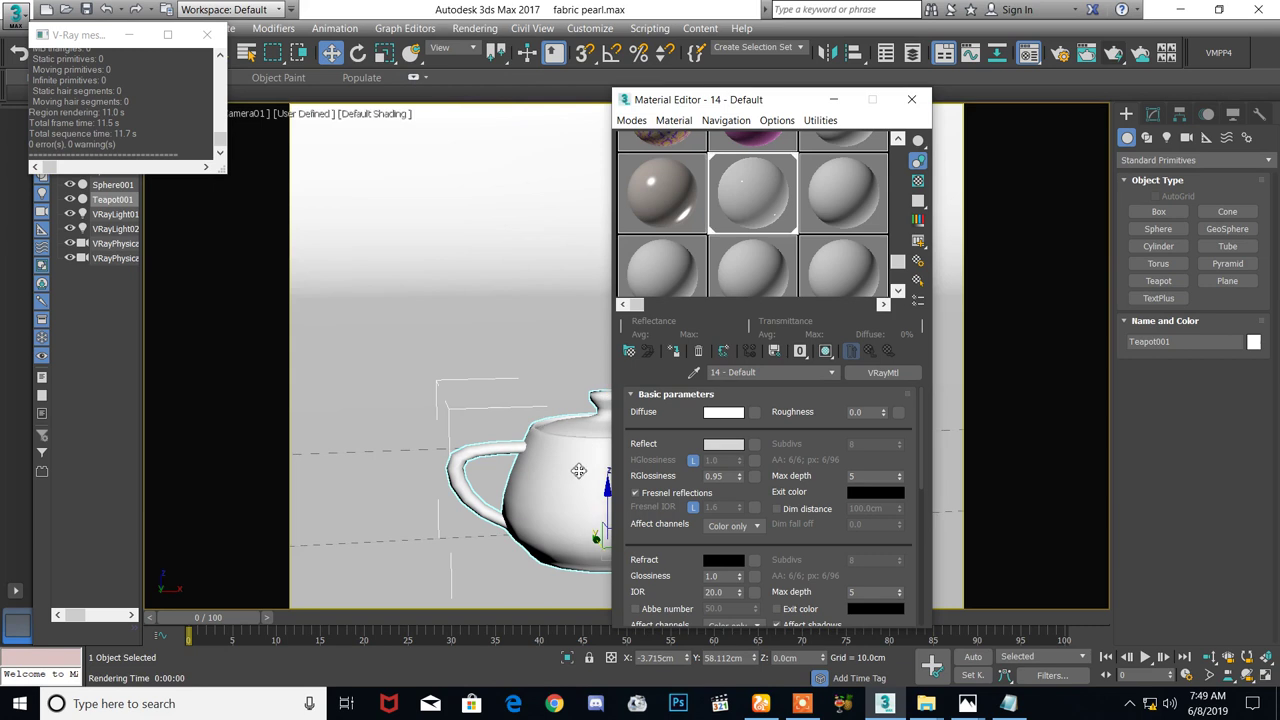
Render the teapot, compare it with the white washbasin reference photo, and close the photo viewer and frame buffer
click(1097, 58)
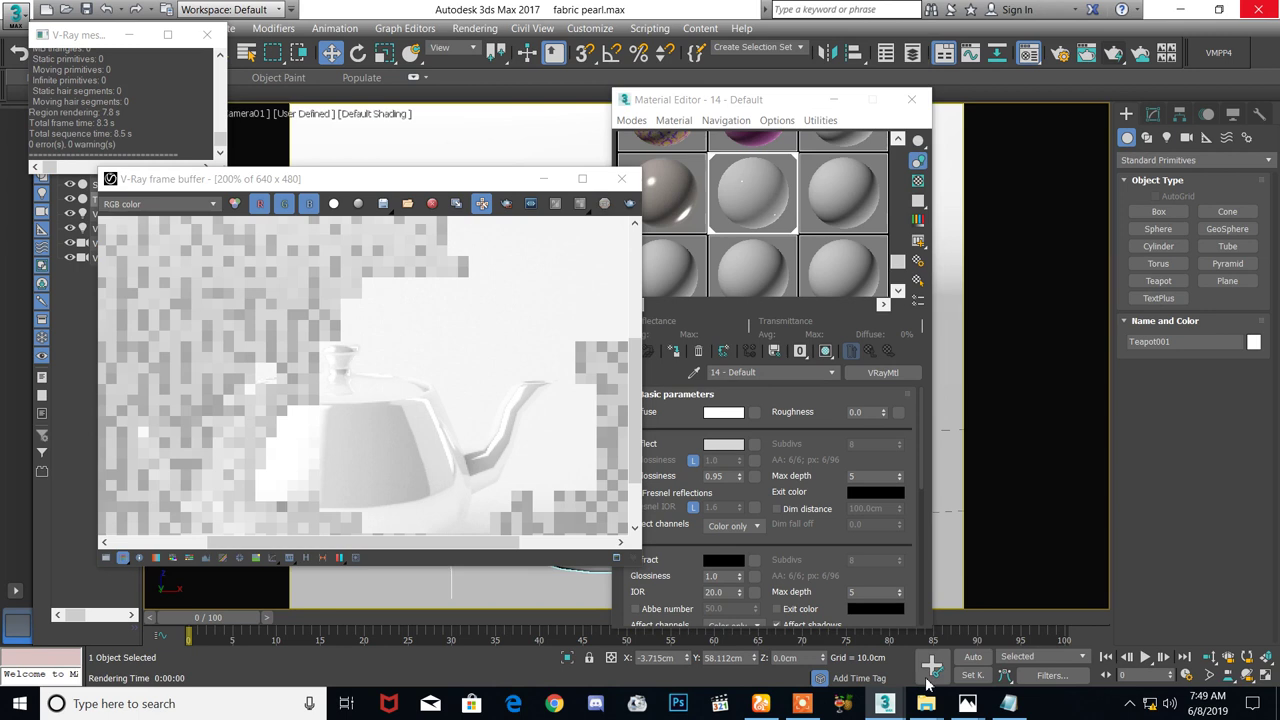
mouse_move(968, 708)
click(1232, 630)
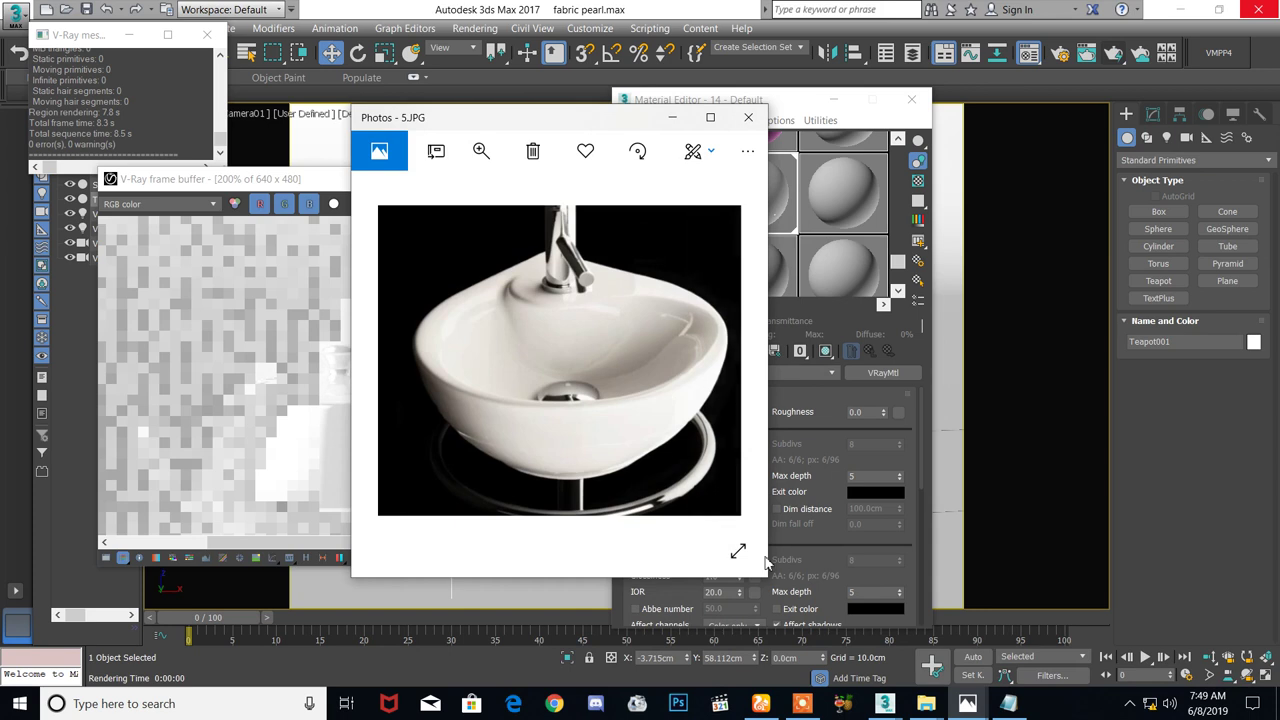
click(730, 377)
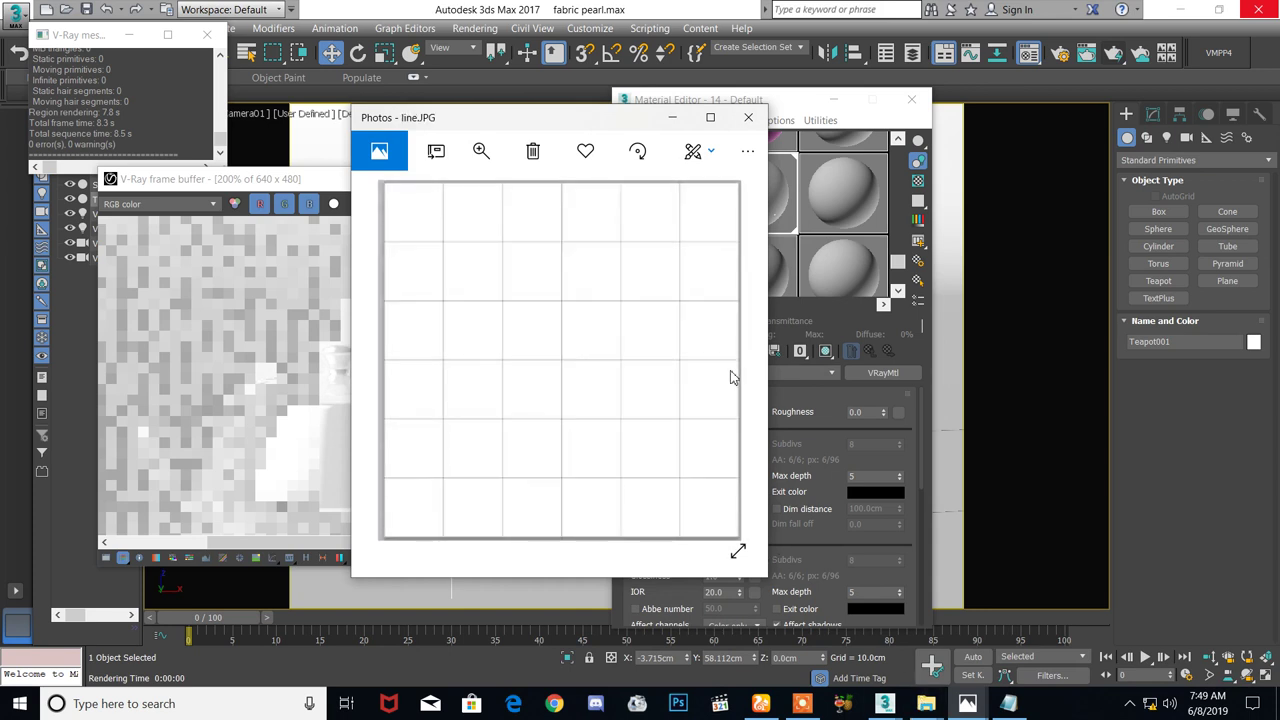
click(748, 118)
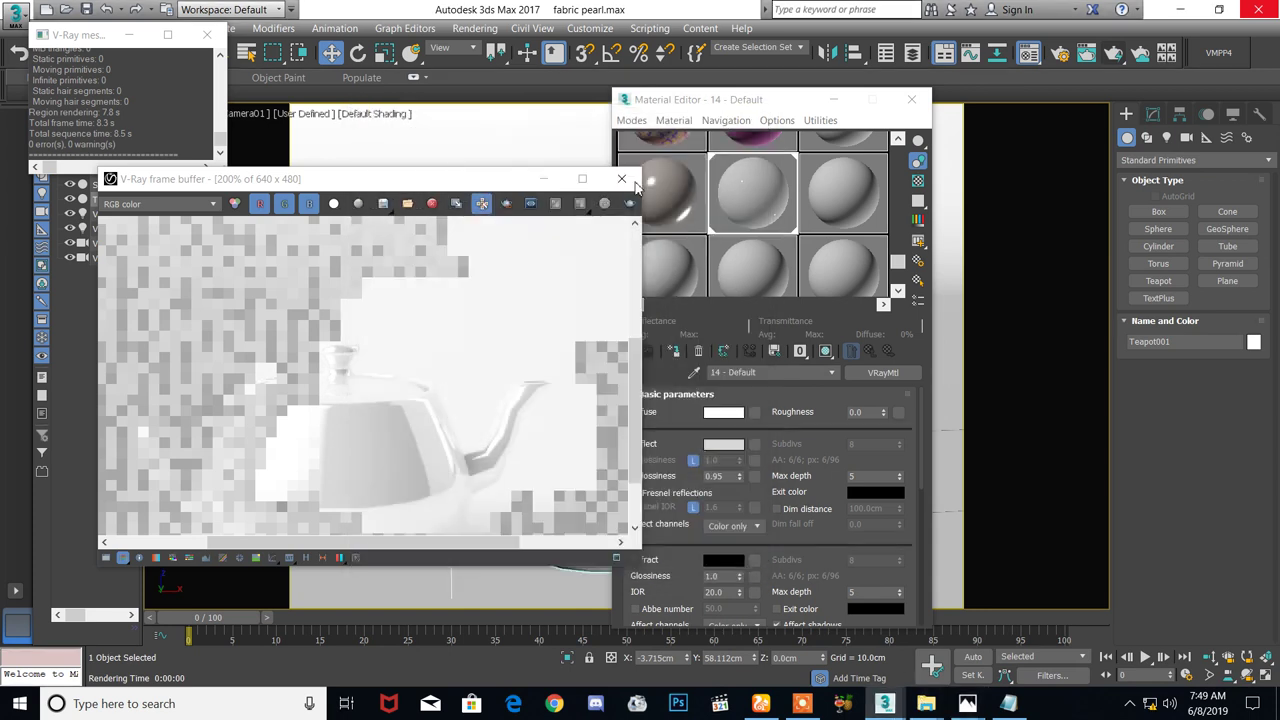
click(619, 179)
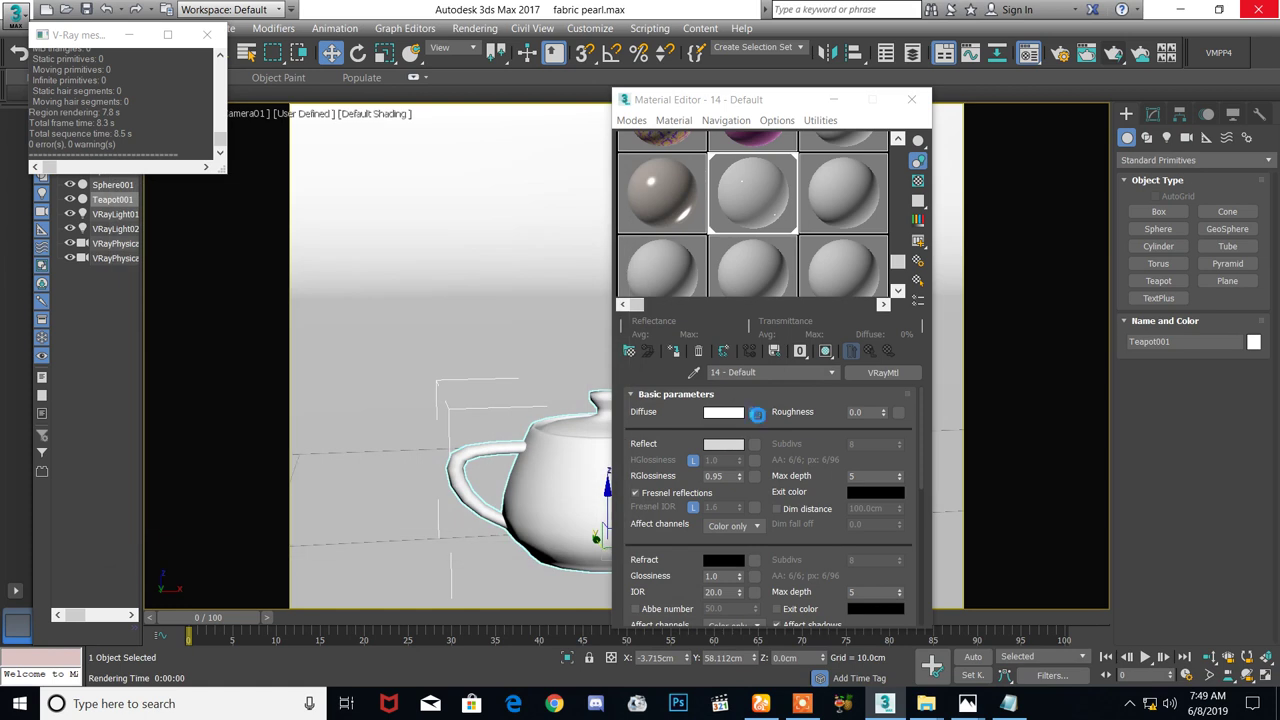
Load the granite_venetian_gold bitmap as the diffuse map, show it in the viewport, test-render the teapot and close the frame buffer
click(755, 412)
double_click(622, 168)
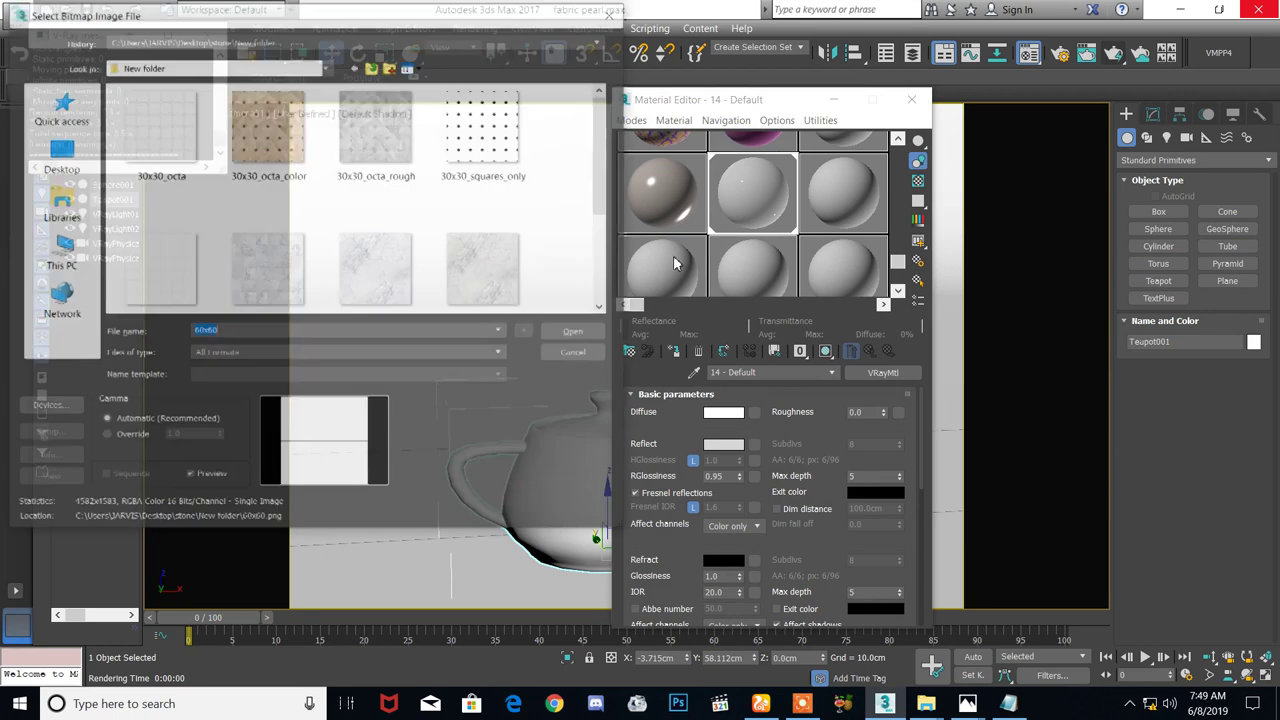
scroll(380, 240, down, 3)
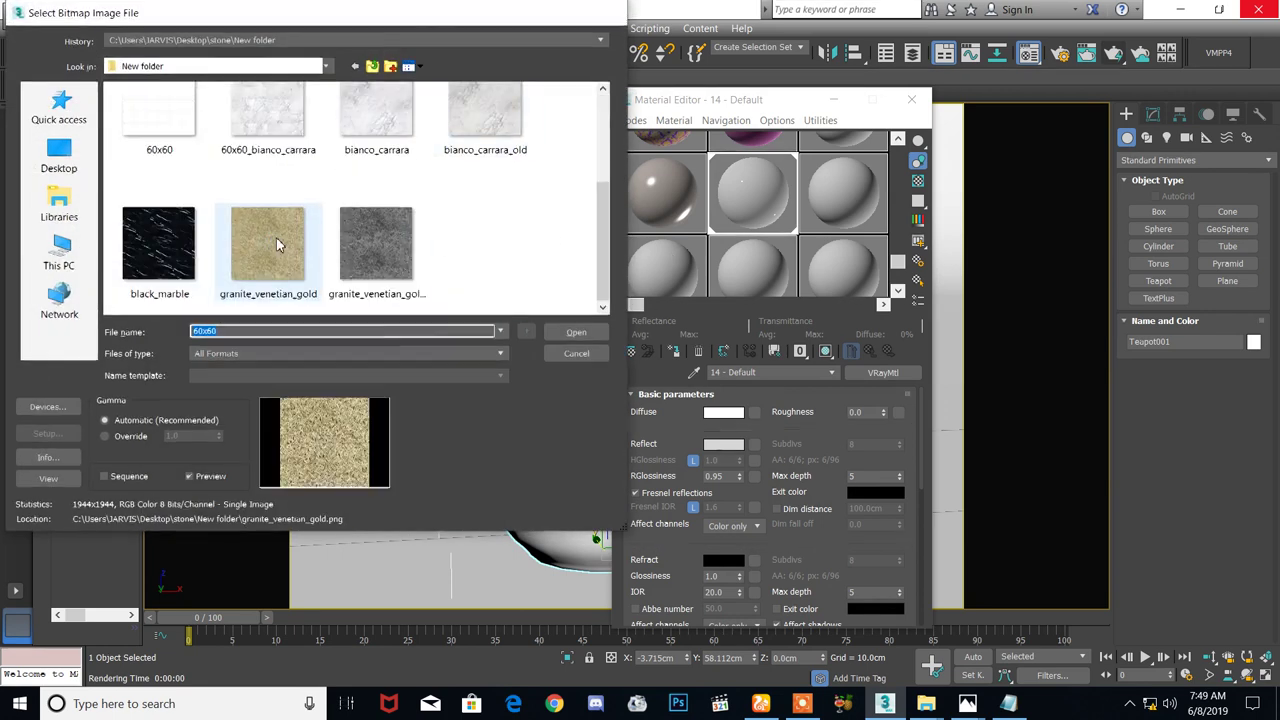
double_click(276, 237)
click(825, 352)
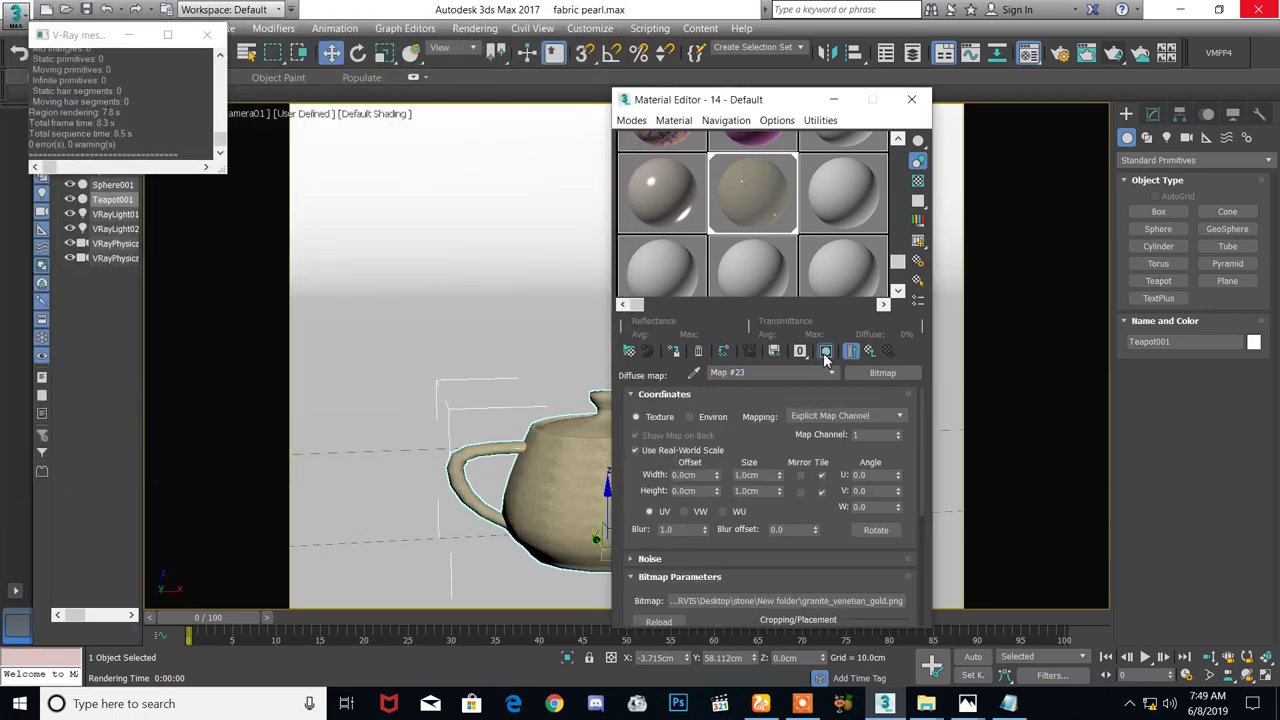
click(1115, 56)
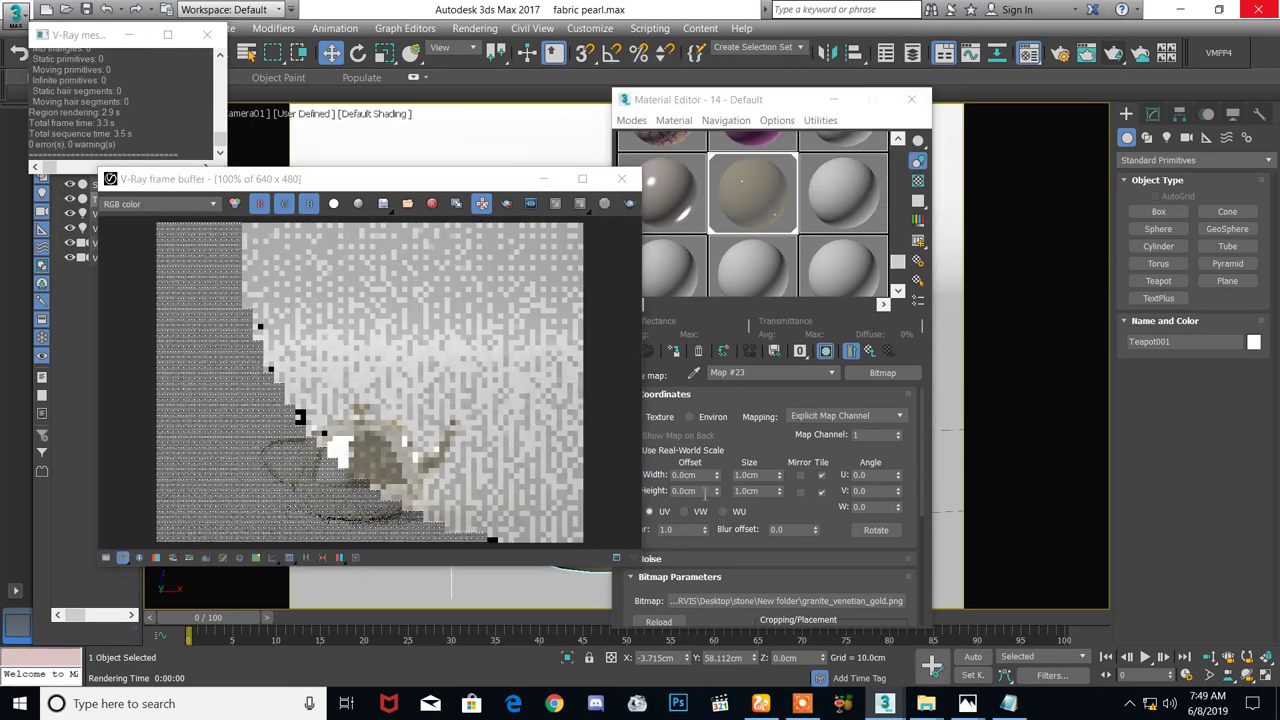
click(621, 178)
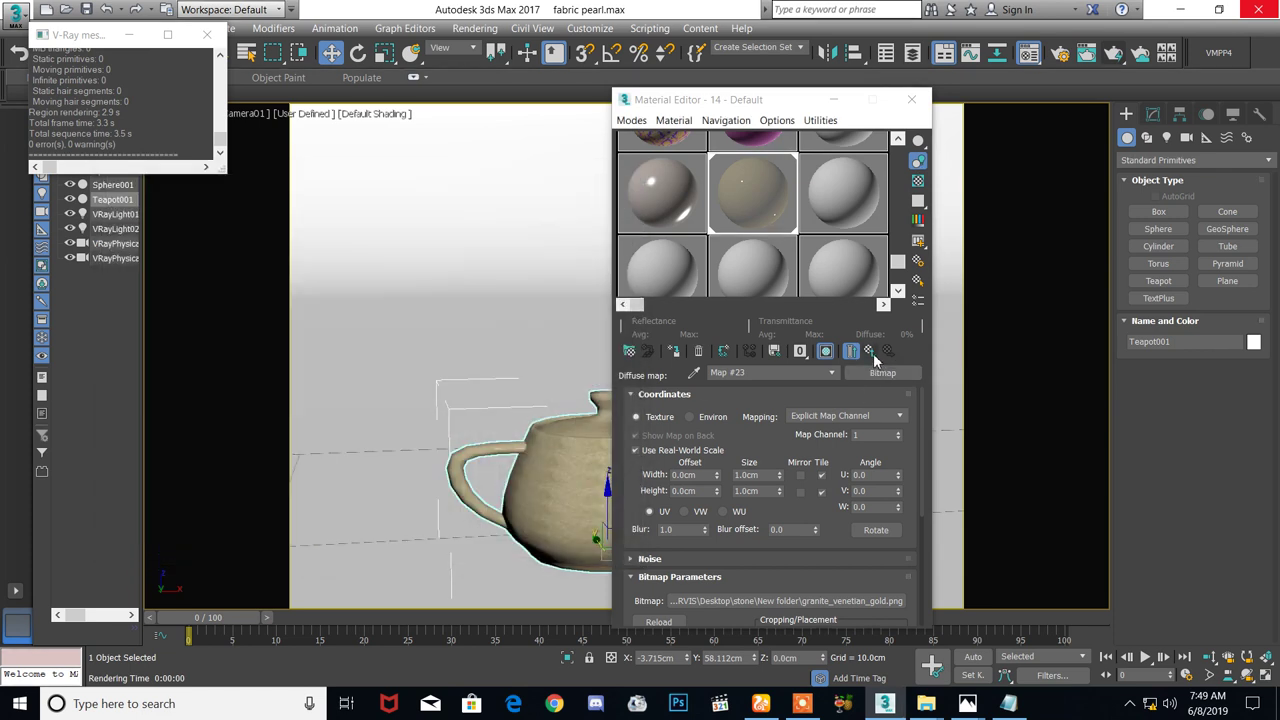
Return to the parent material, set the refraction IOR to 1.0, render the granite teapot and inspect it up close
click(870, 352)
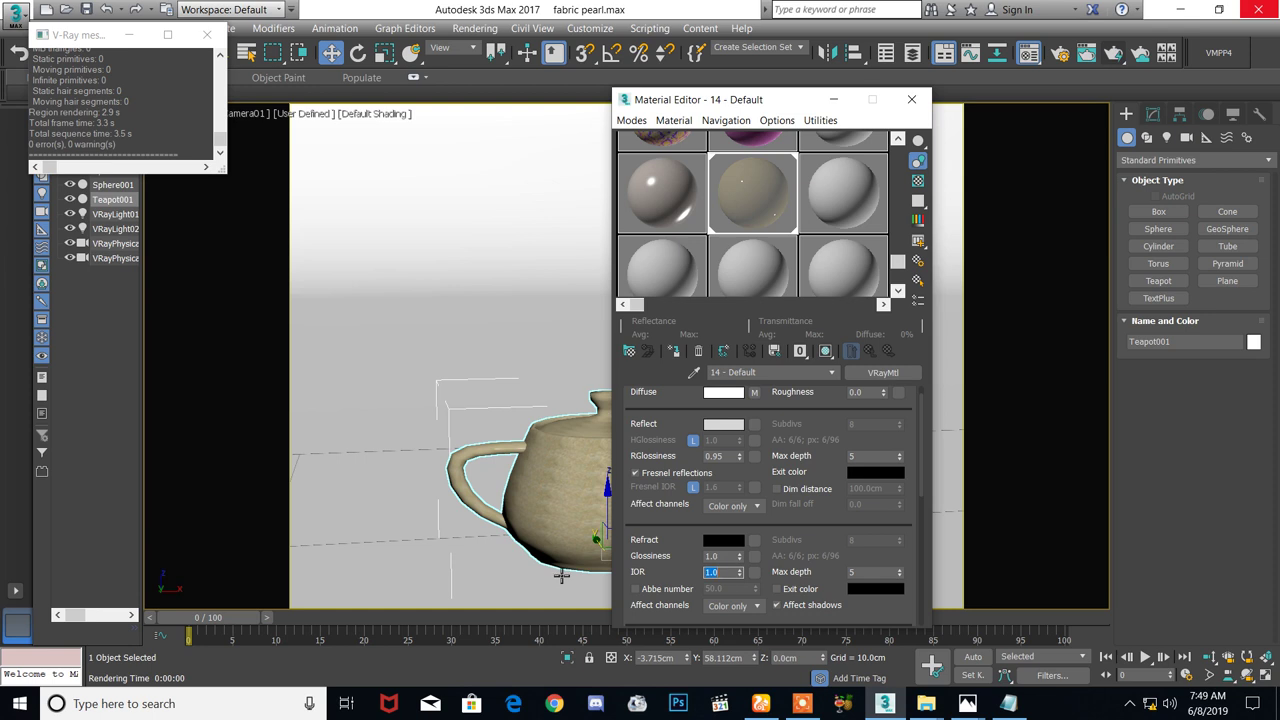
click(1113, 52)
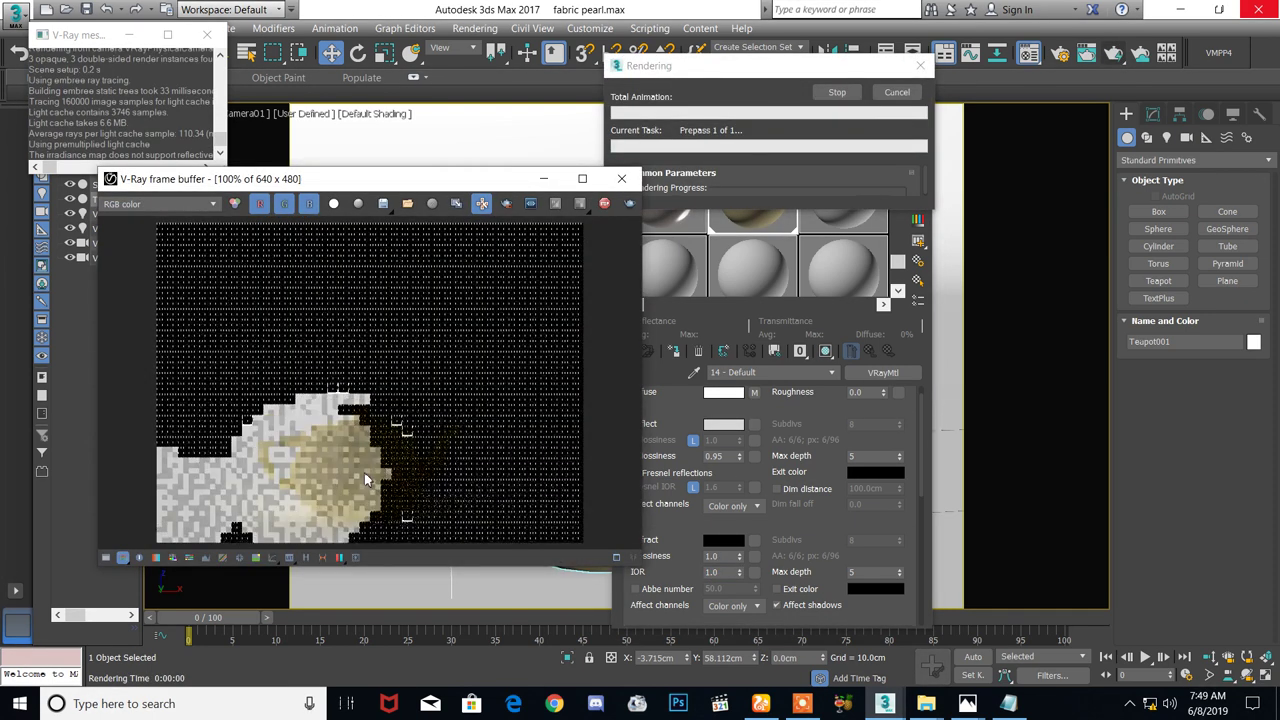
scroll(352, 478, up, 2)
scroll(388, 412, down, 1)
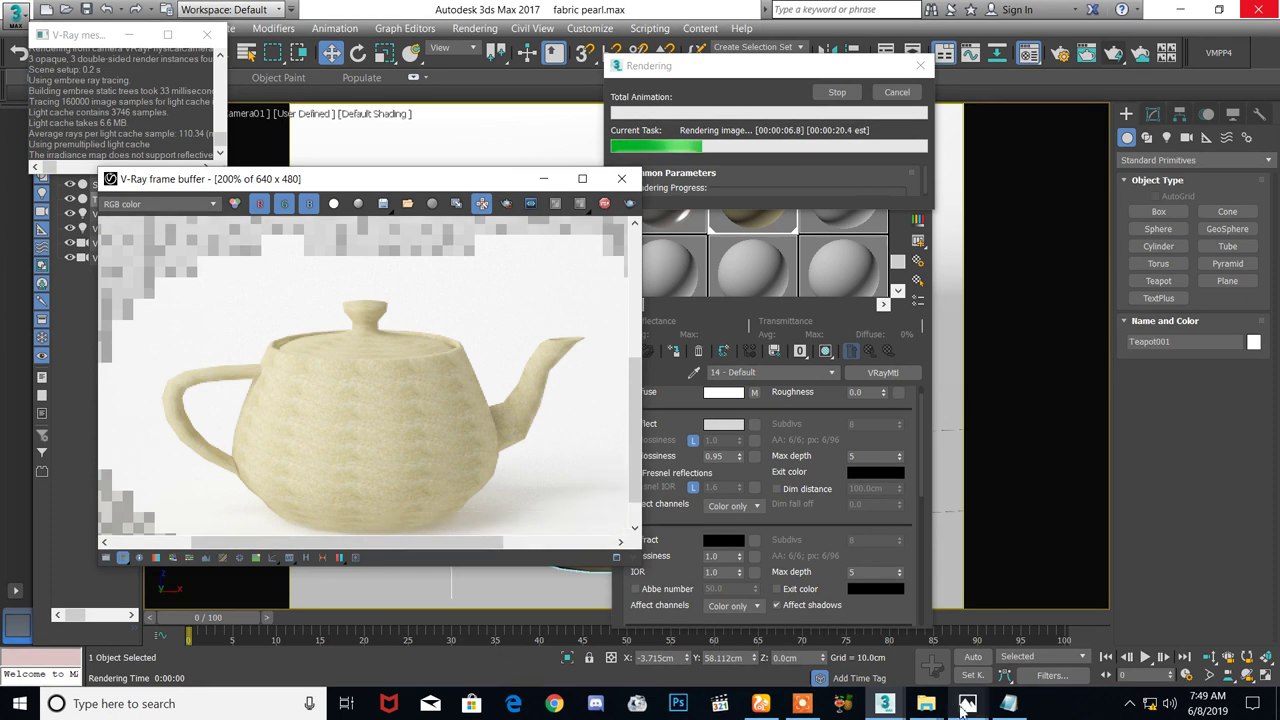
Switch to the VRAY notes in Notepad, highlight Leather in the materials list and view the remaining headings
click(1008, 703)
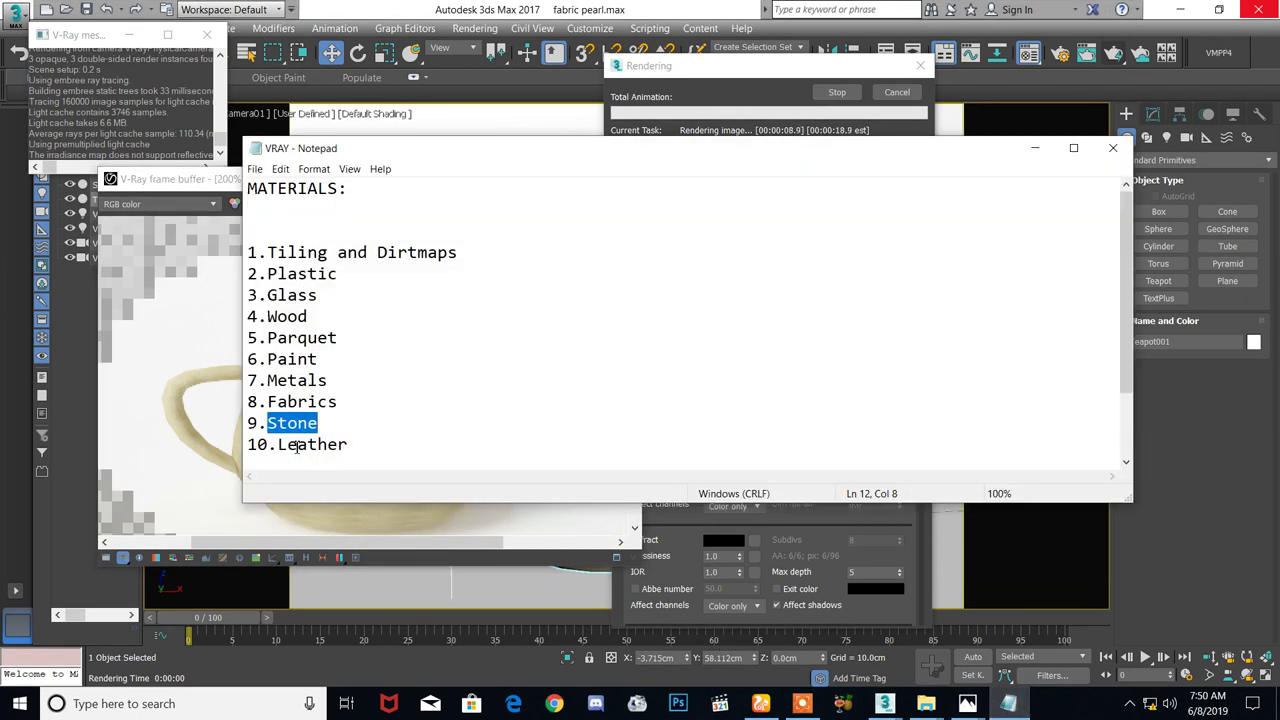
key(Right)
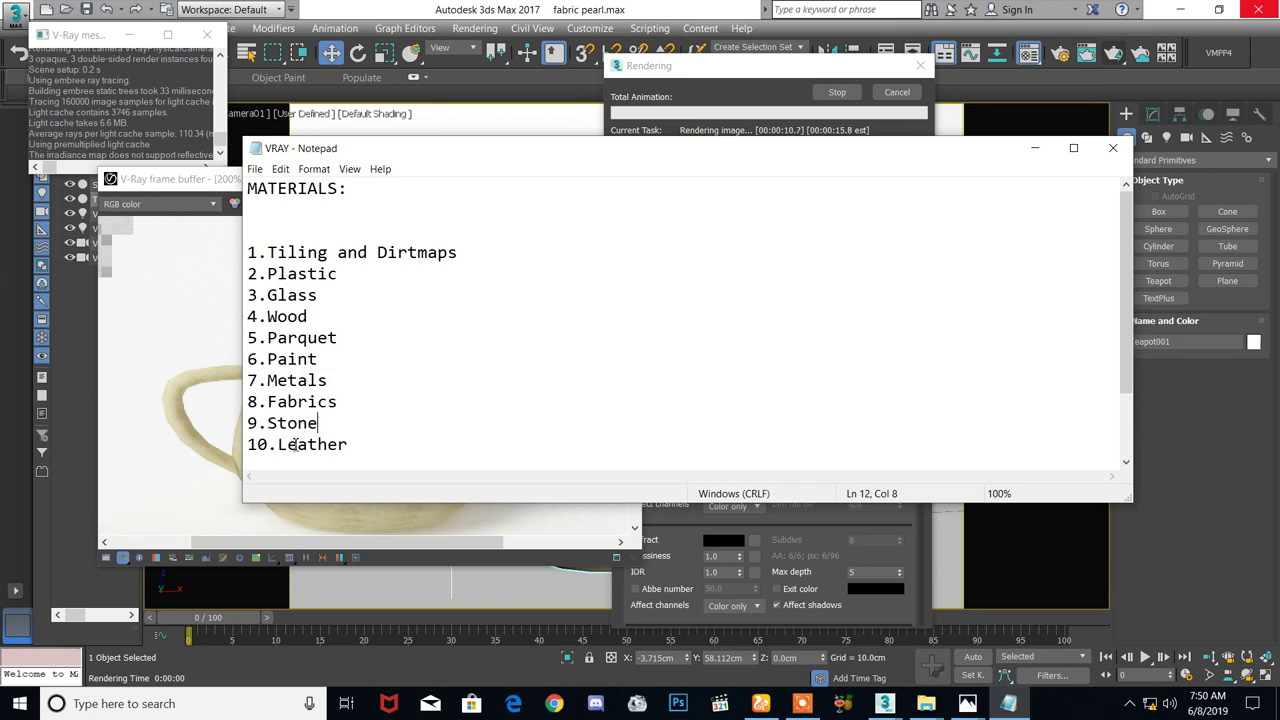
drag(280, 446, 350, 446)
scroll(375, 412, down, 1)
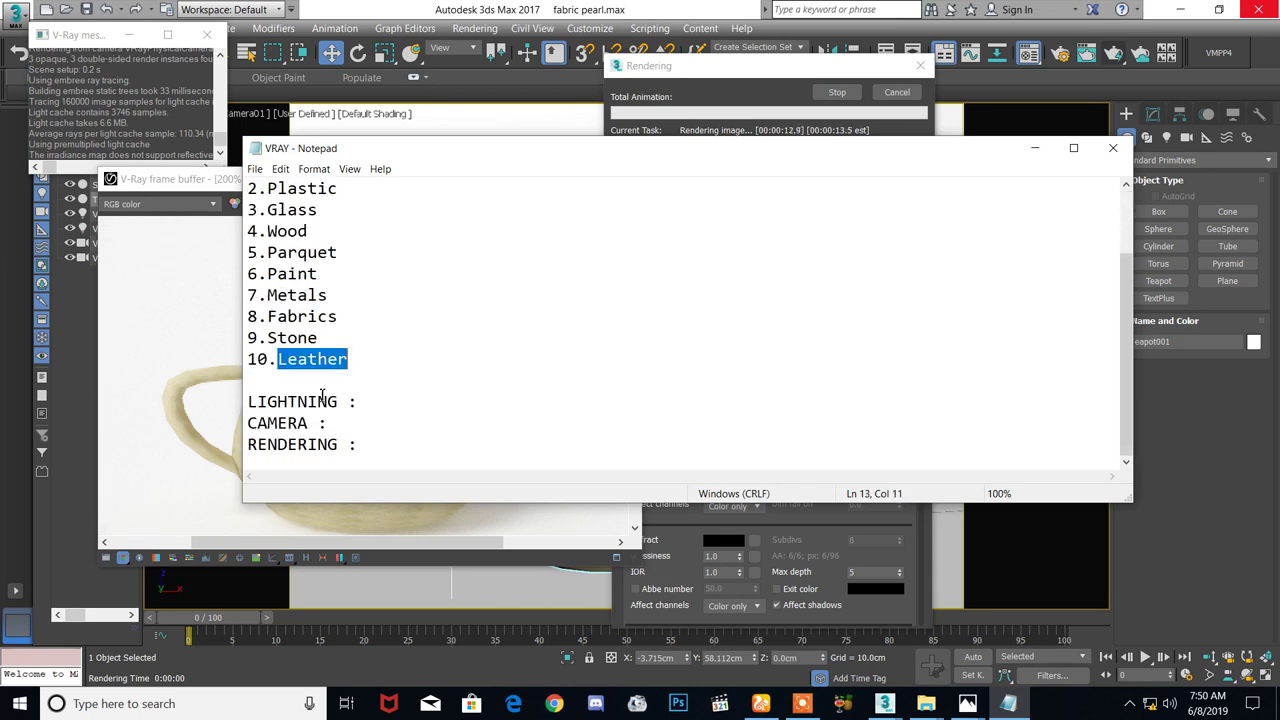